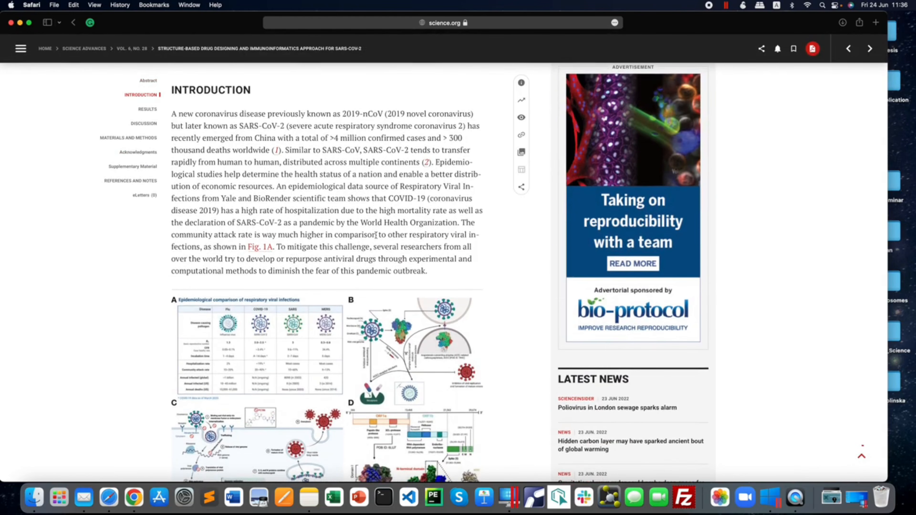
Examine the article's introduction and results, especially the molecular docking section and Fig. 3 on antiviral drug binding modes.
scroll(376, 235, down, 15)
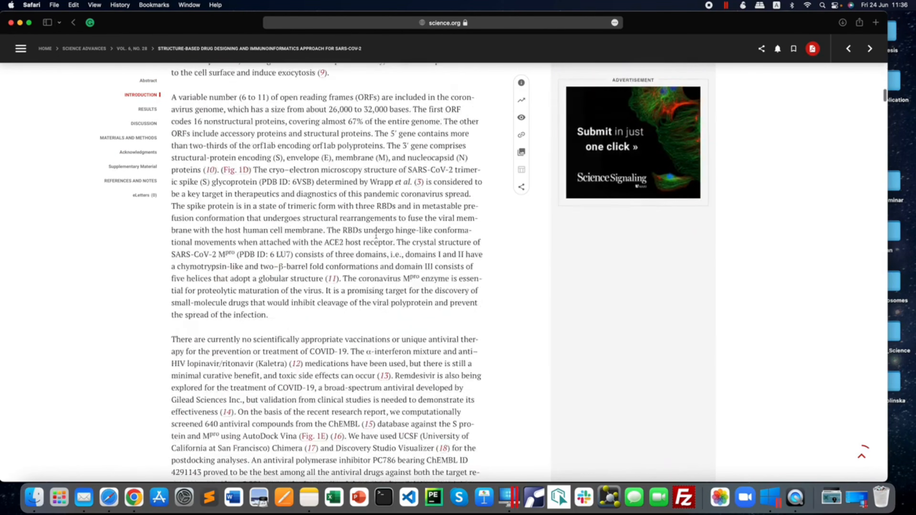
scroll(376, 235, down, 15)
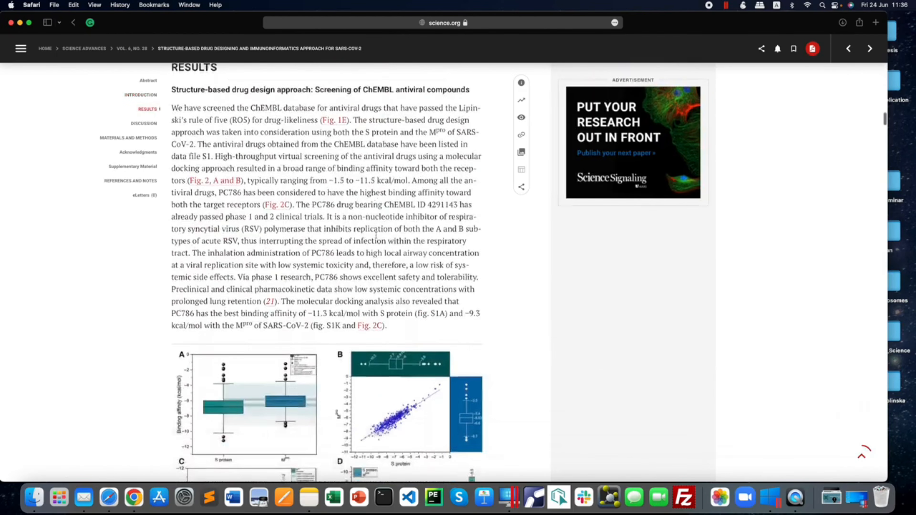
scroll(376, 235, down, 15)
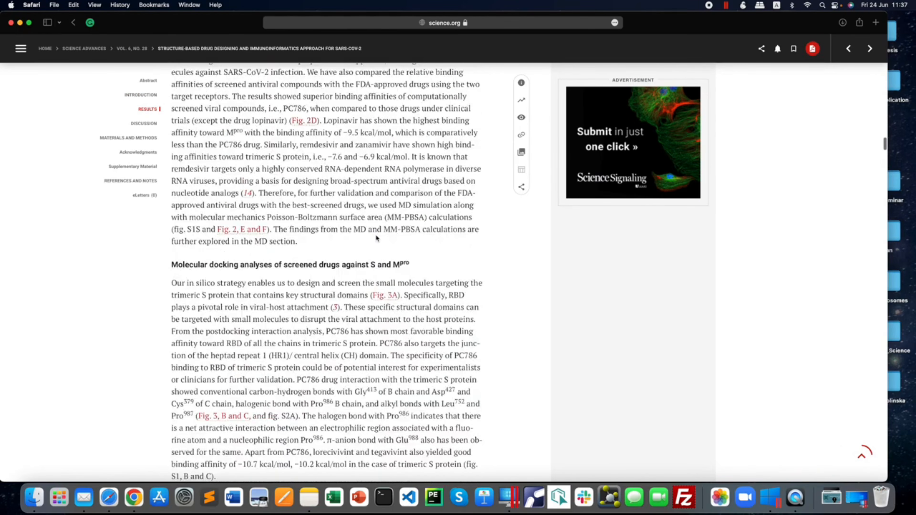
scroll(376, 239, down, 10)
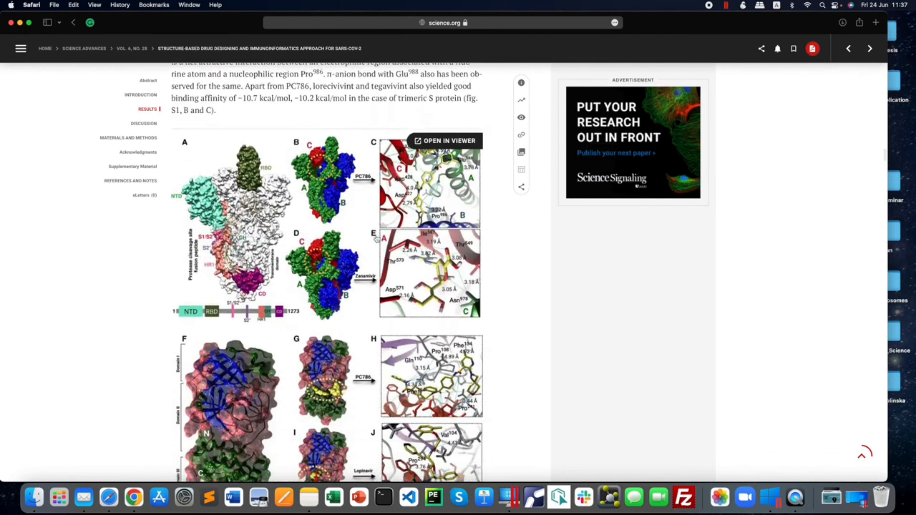
scroll(376, 238, down, 5)
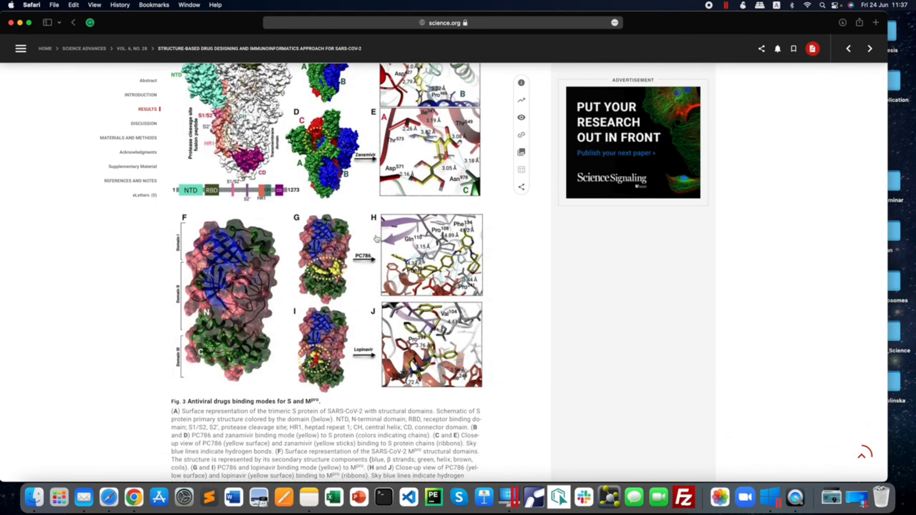
scroll(347, 223, up, 5)
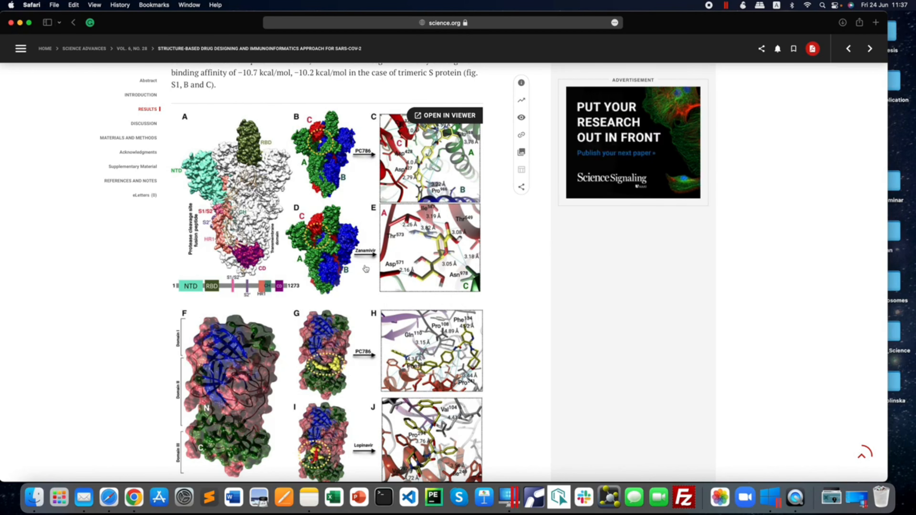
scroll(342, 241, up, 10)
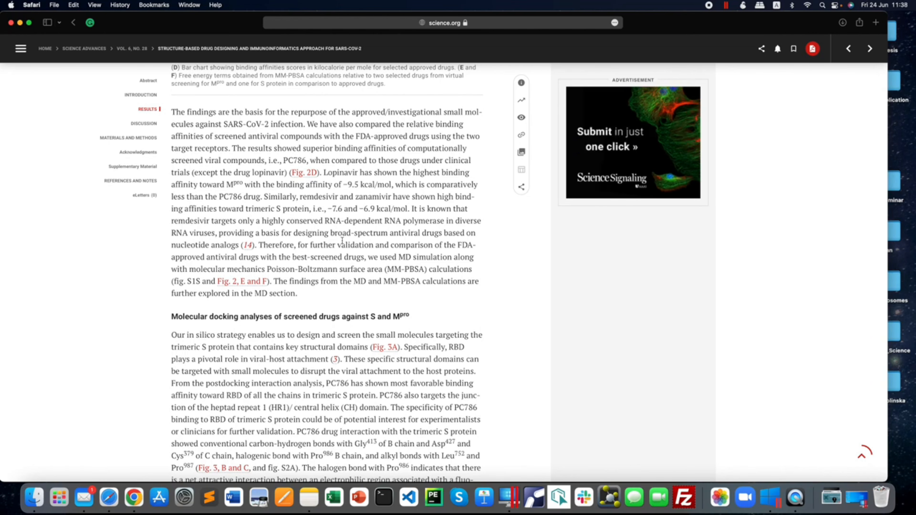
scroll(343, 246, down, 10)
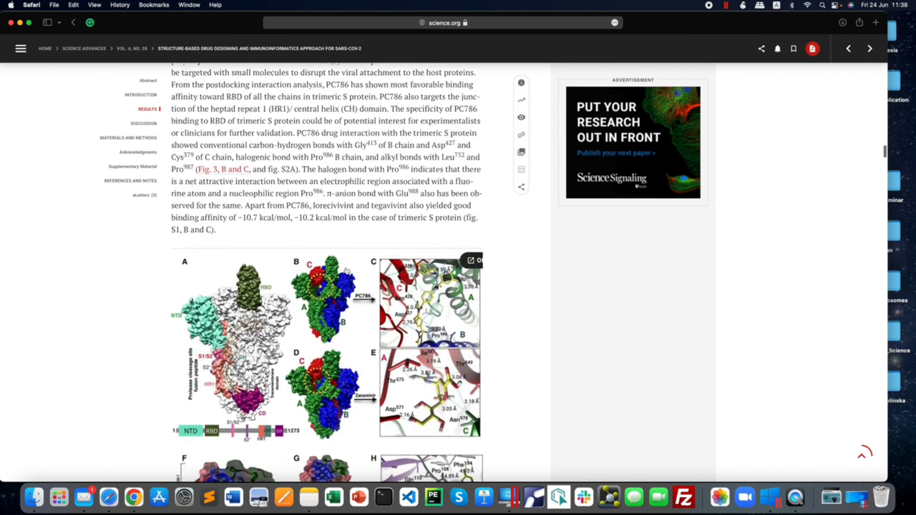
scroll(349, 272, down, 4)
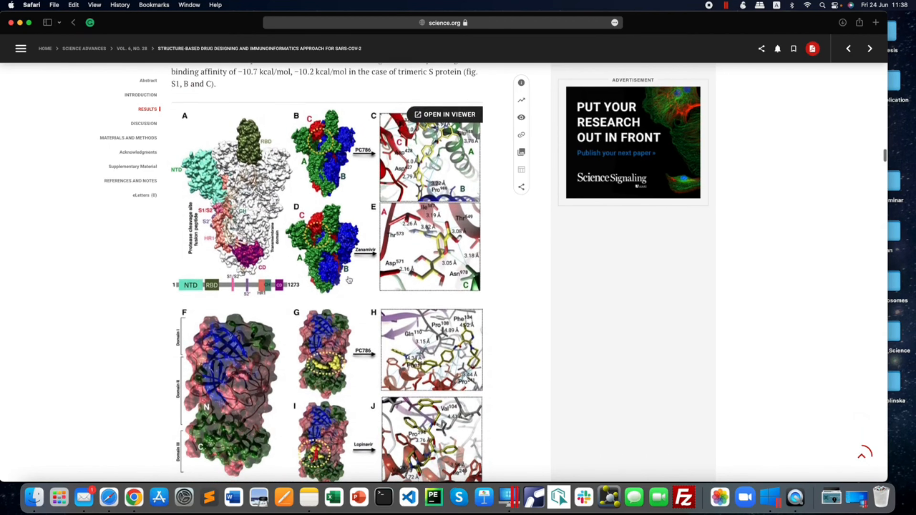
Quit the Mail application.
right_click(84, 496)
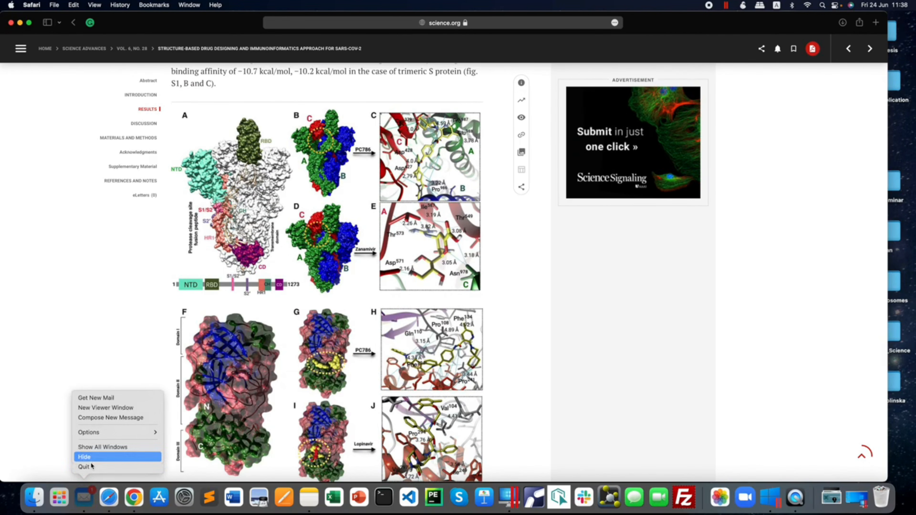
click(91, 468)
right_click(84, 497)
click(86, 467)
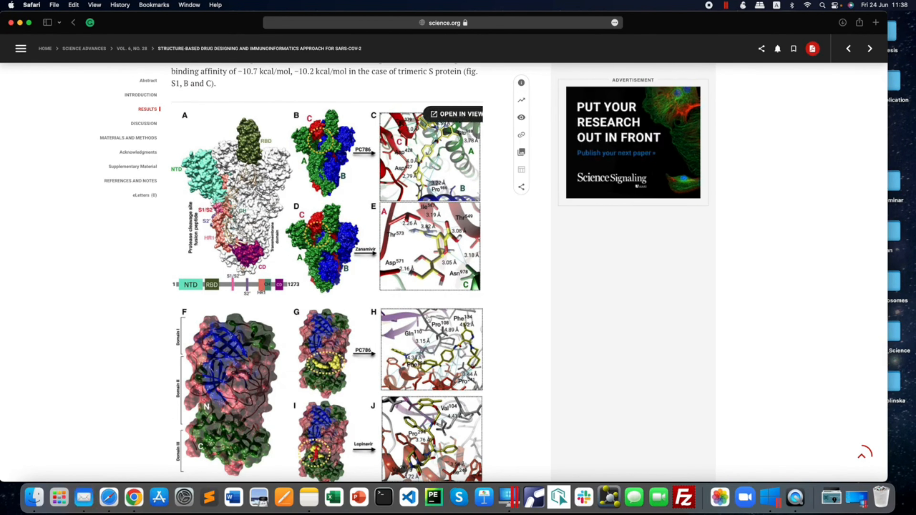
Examine the article's MD simulation section with its figure and return to the docking figure of S and Mpro.
scroll(429, 318, down, 3)
scroll(428, 318, down, 20)
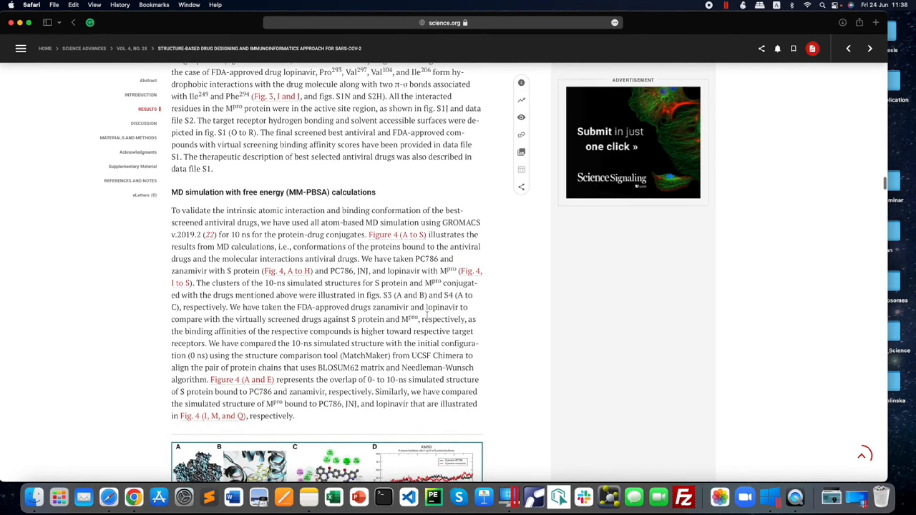
scroll(427, 314, down, 10)
scroll(427, 314, down, 10)
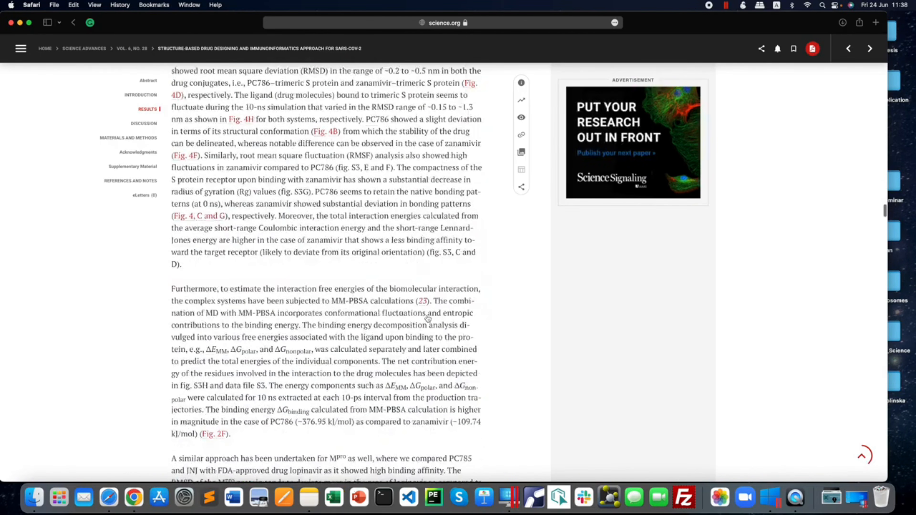
scroll(427, 315, up, 20)
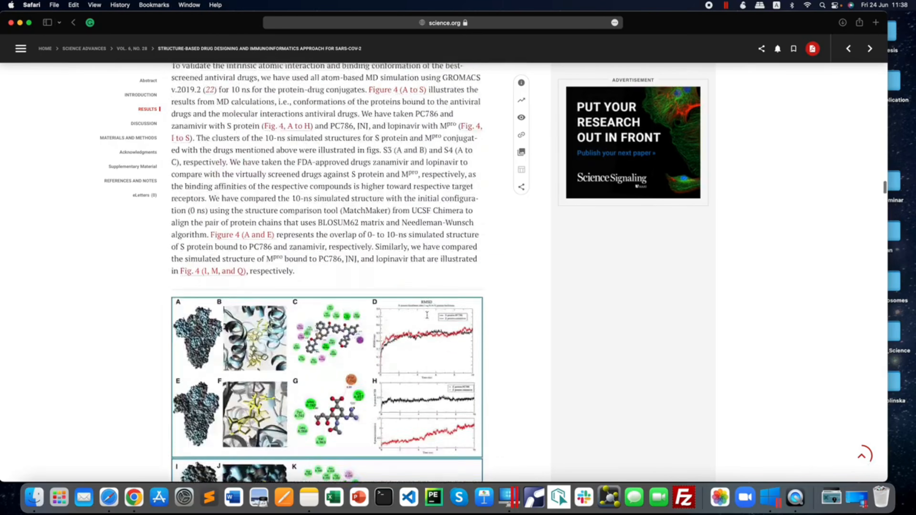
scroll(404, 299, up, 3)
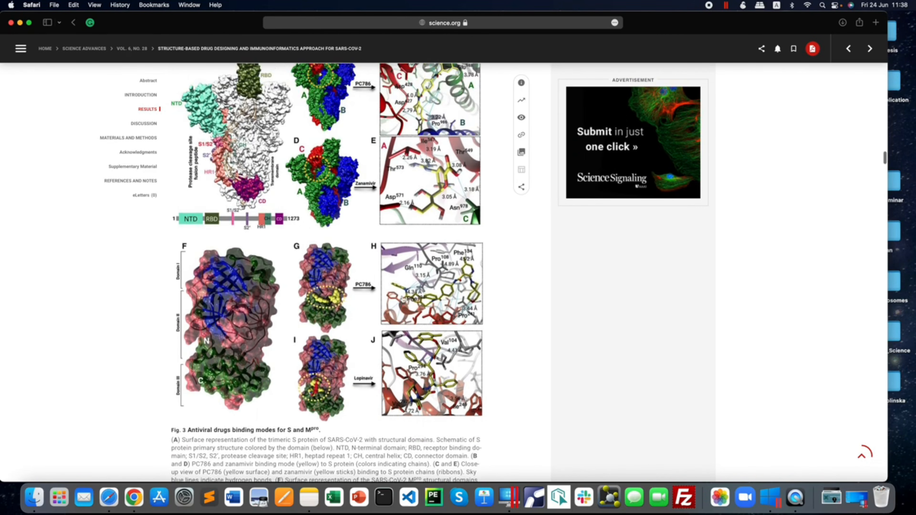
scroll(411, 288, up, 8)
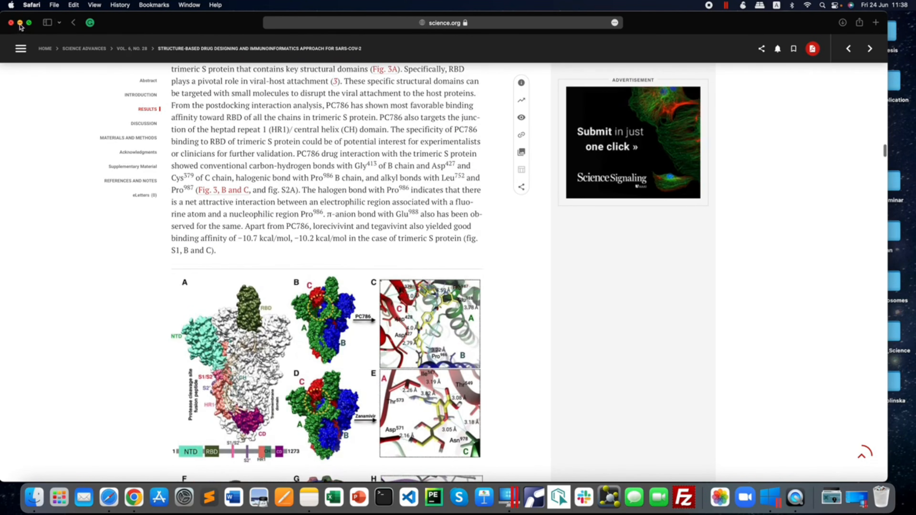
Close the article's browser window and open the blind_docking folder inside the Vina folder on the desktop.
click(10, 23)
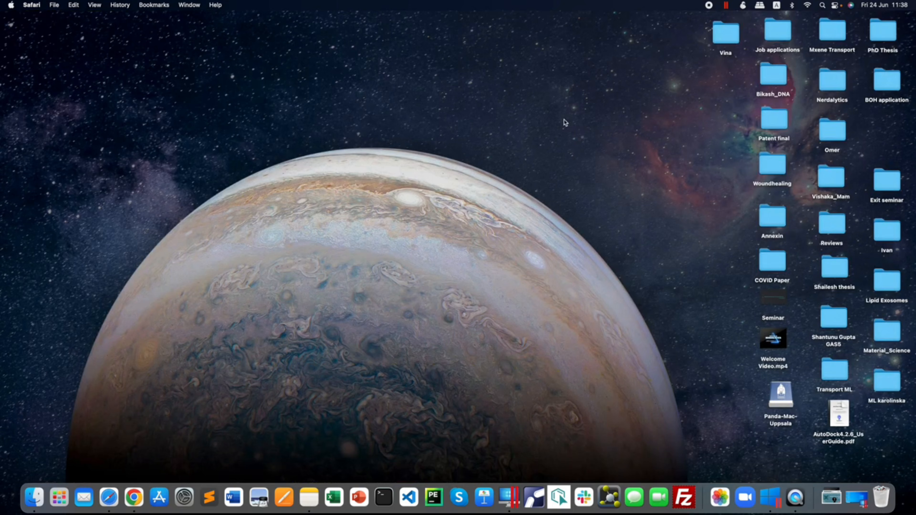
click(732, 32)
double_click(732, 32)
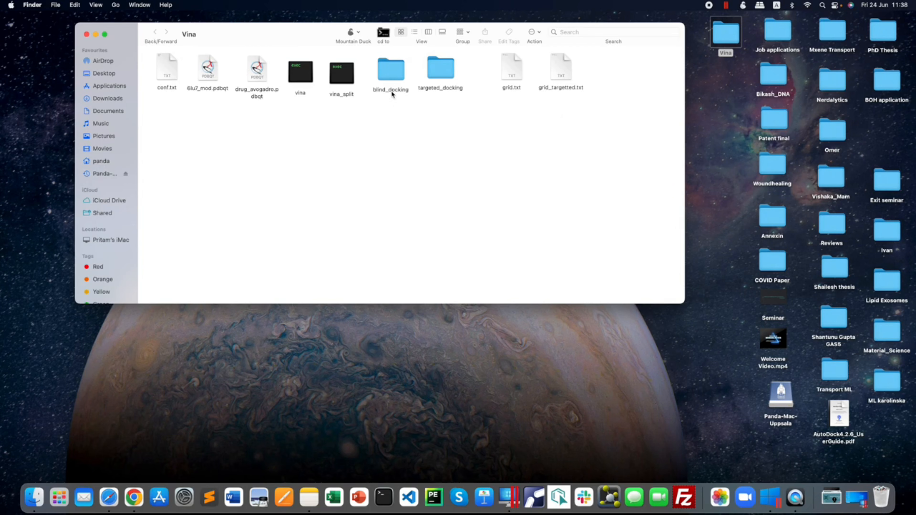
double_click(389, 75)
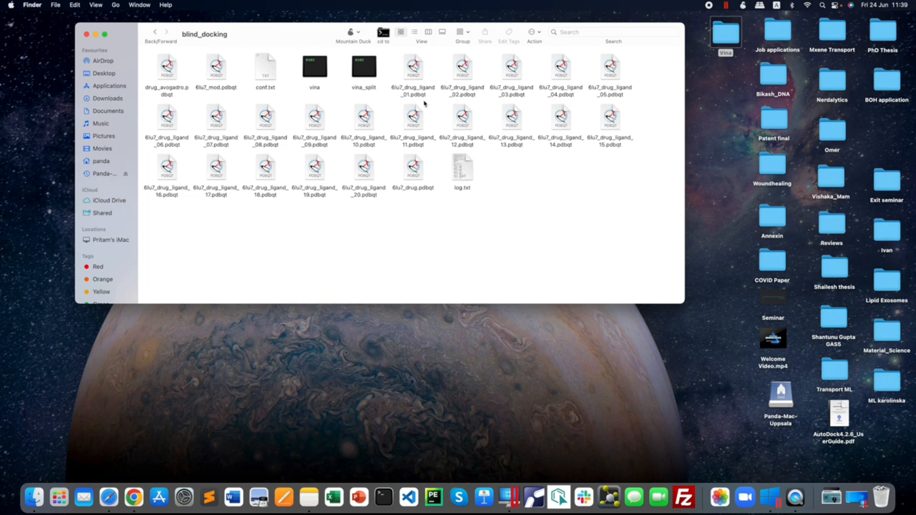
Try to open 6lu7_drug_ligand_01.pdbqt with Chimera, enabling all applications in the application chooser.
click(414, 76)
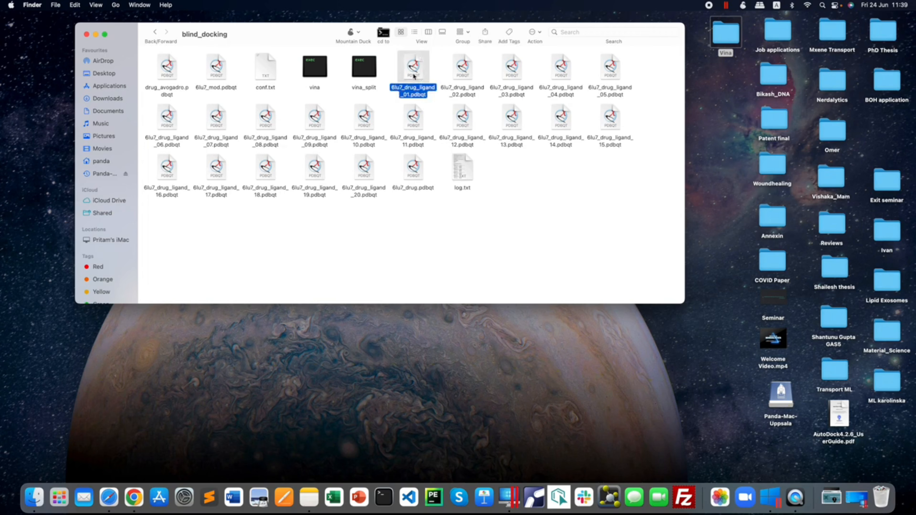
right_click(414, 76)
mouse_move(430, 90)
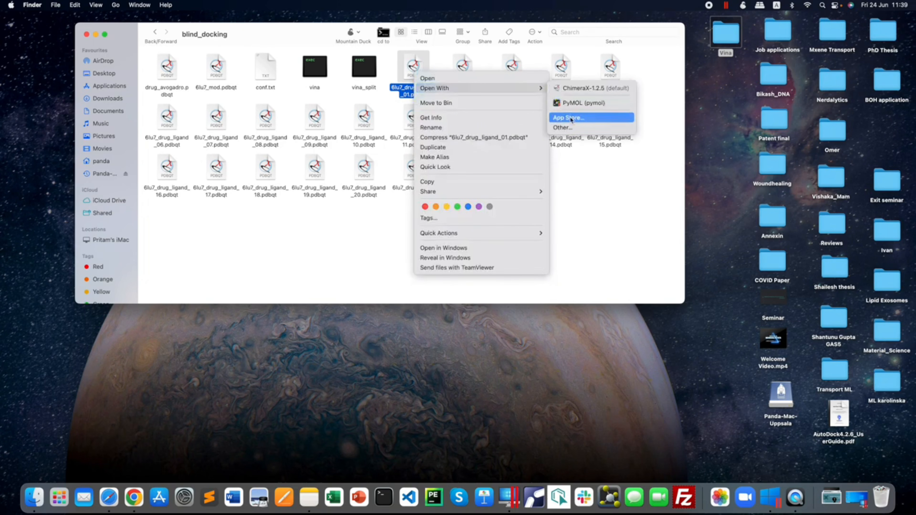
click(571, 128)
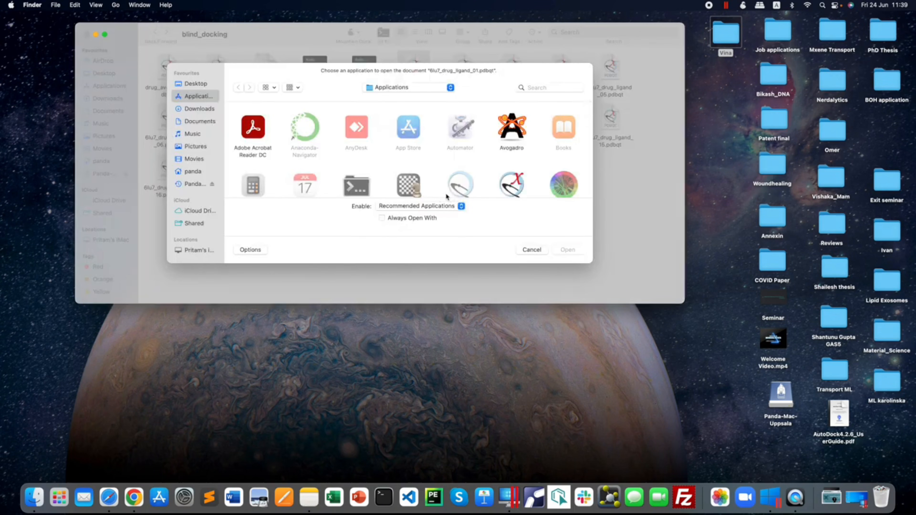
click(449, 206)
click(436, 217)
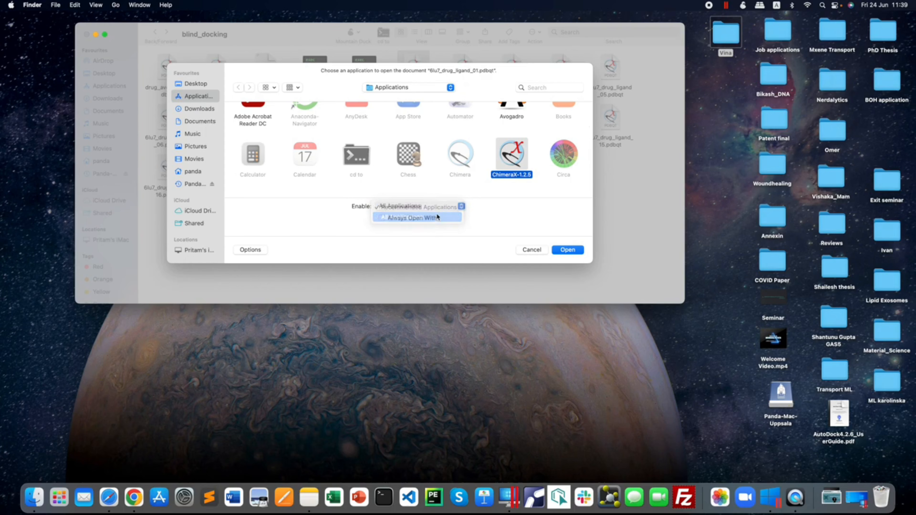
click(461, 159)
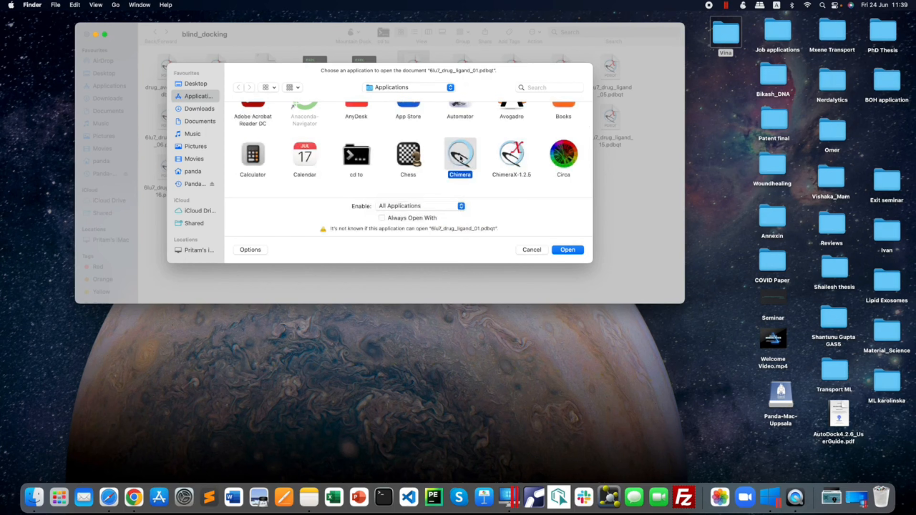
click(567, 250)
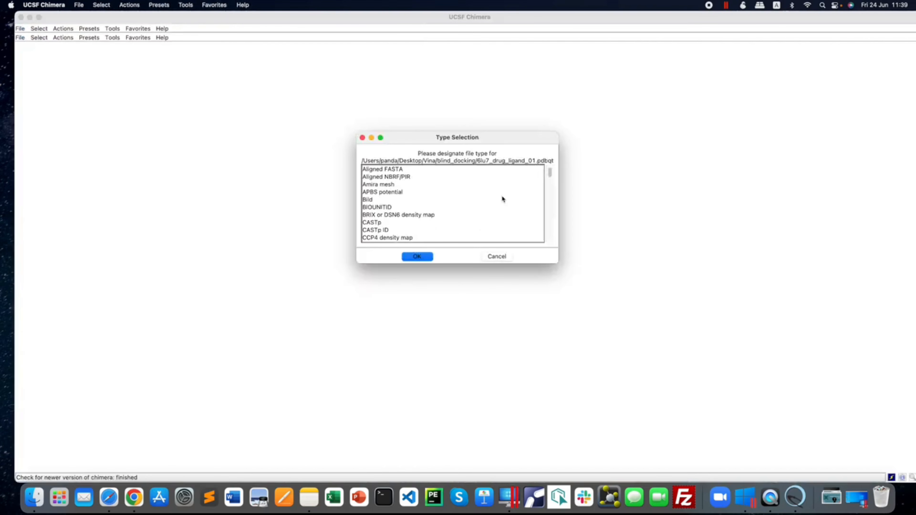
Look for a matching file type for the ligand file, dismiss the type selection and close Chimera.
scroll(447, 212, down, 10)
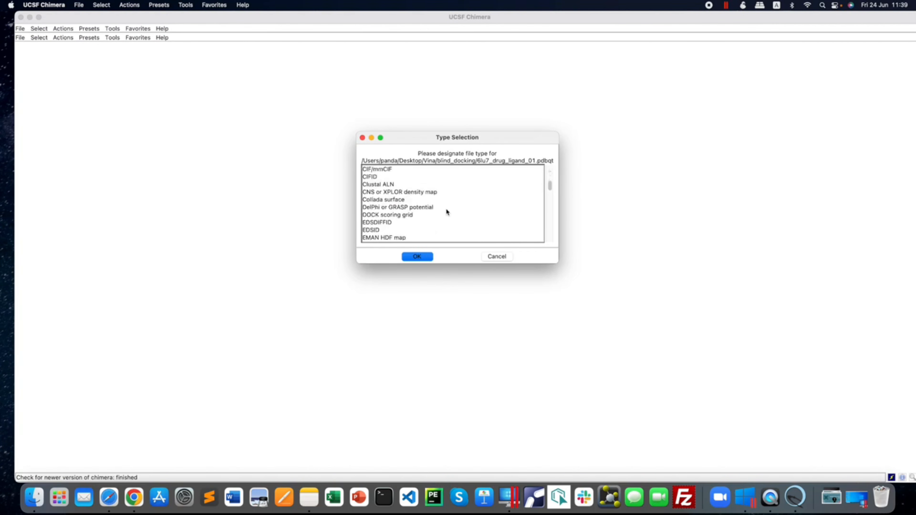
scroll(447, 212, down, 8)
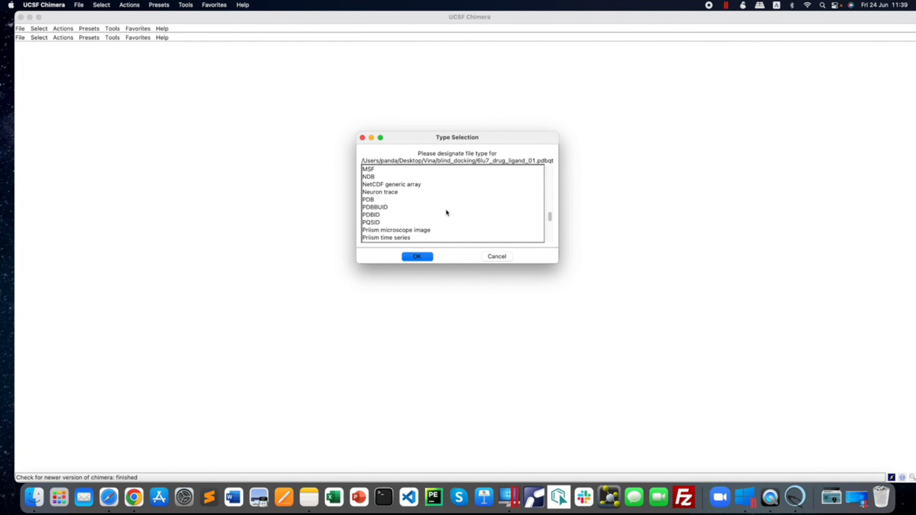
scroll(446, 213, down, 8)
scroll(447, 212, down, 5)
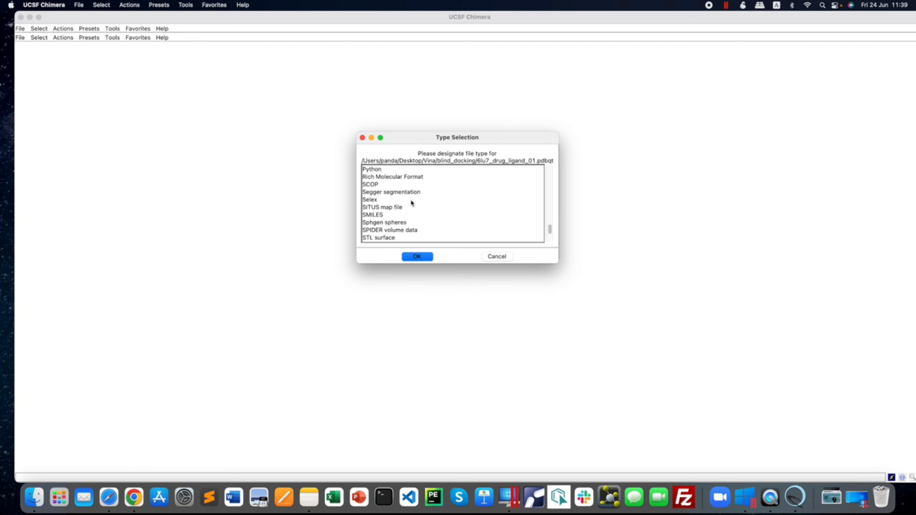
click(362, 139)
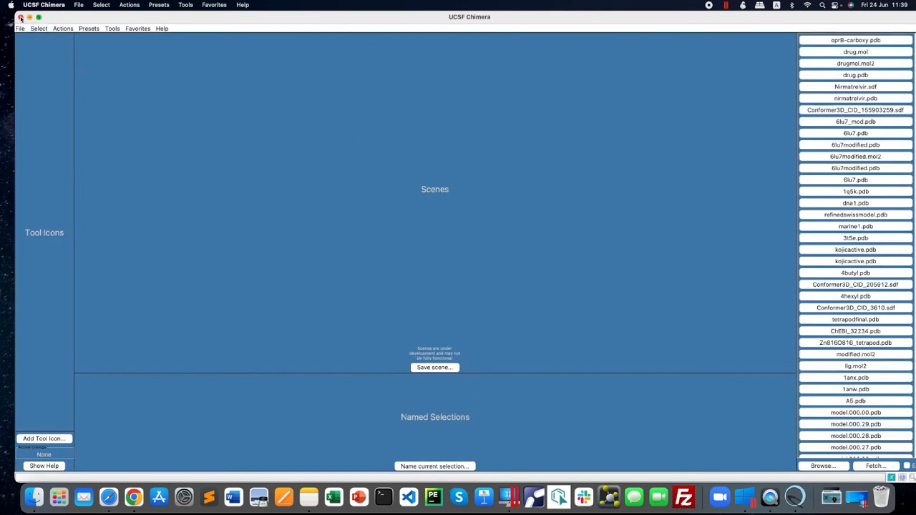
click(21, 17)
Open 6lu7_drug_ligand_01.pdbqt from the blind_docking folder with ChimeraX-1.2.5.
click(437, 74)
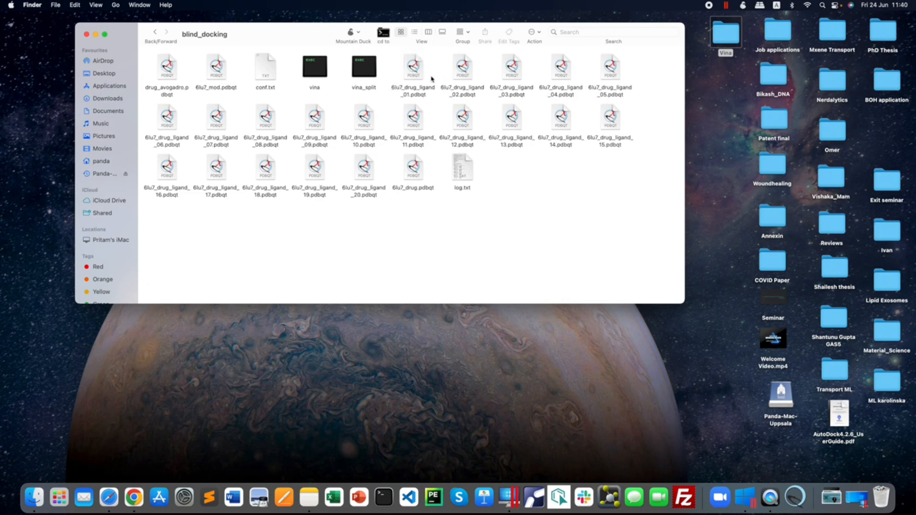
right_click(414, 74)
mouse_move(433, 87)
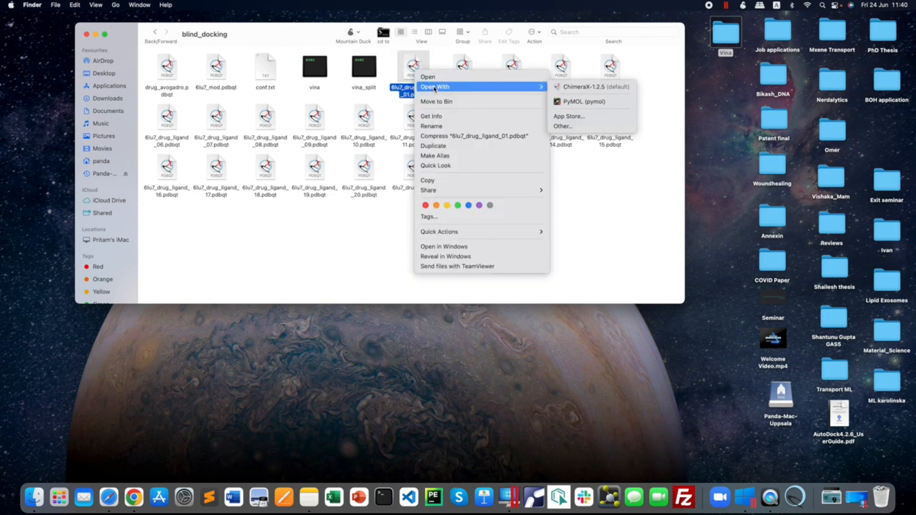
click(580, 88)
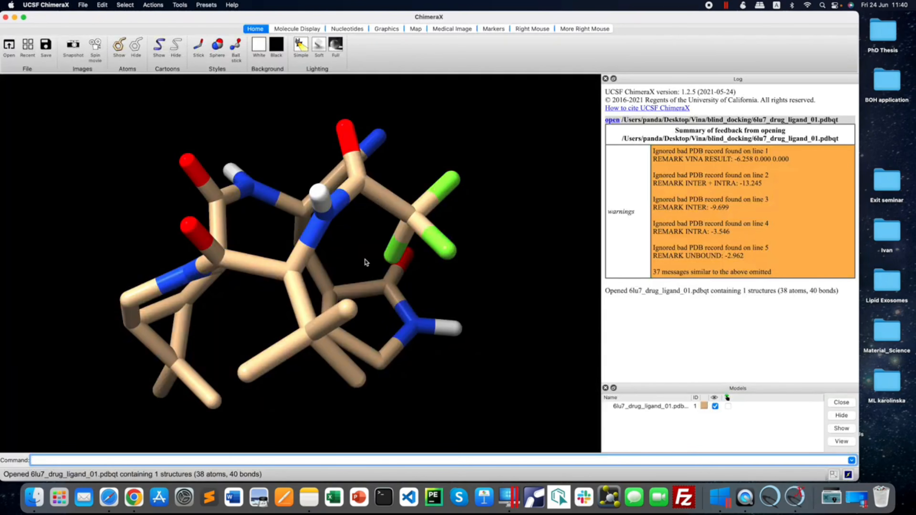
Rotate and zoom the docked ligand to inspect its structure from several angles.
mouse_move(362, 261)
mouse_down()
mouse_move(352, 220)
mouse_move(398, 249)
mouse_move(485, 275)
mouse_move(270, 260)
mouse_move(467, 260)
mouse_move(356, 265)
mouse_up()
click(411, 241)
scroll(356, 265, down, 2)
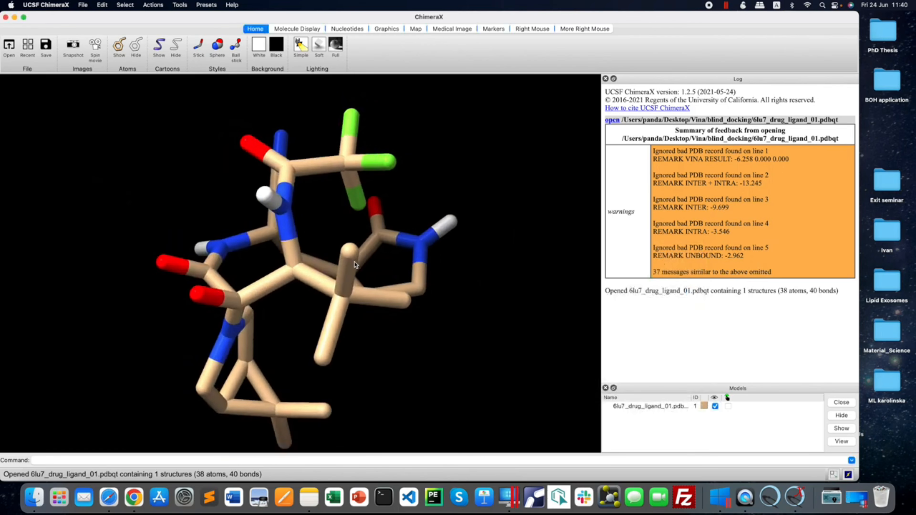
scroll(364, 266, down, 3)
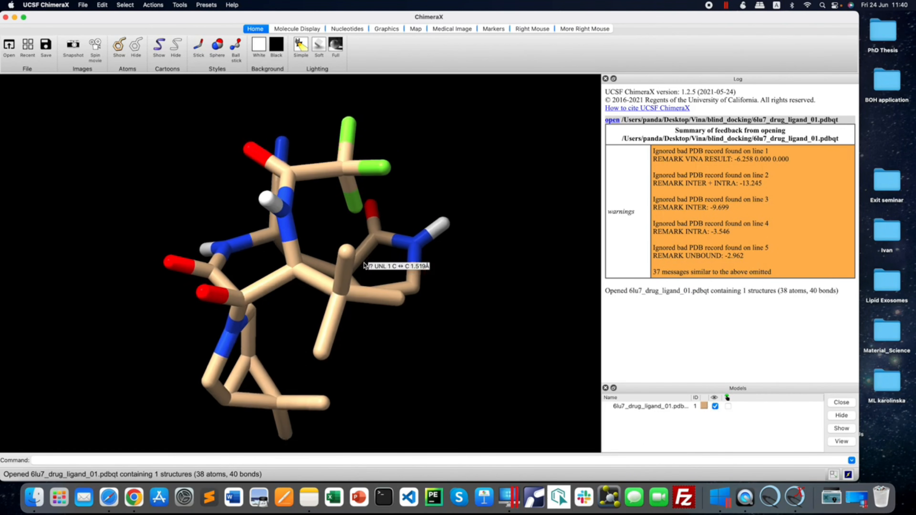
scroll(364, 266, up, 4)
scroll(364, 266, down, 3)
drag(330, 304, 345, 287)
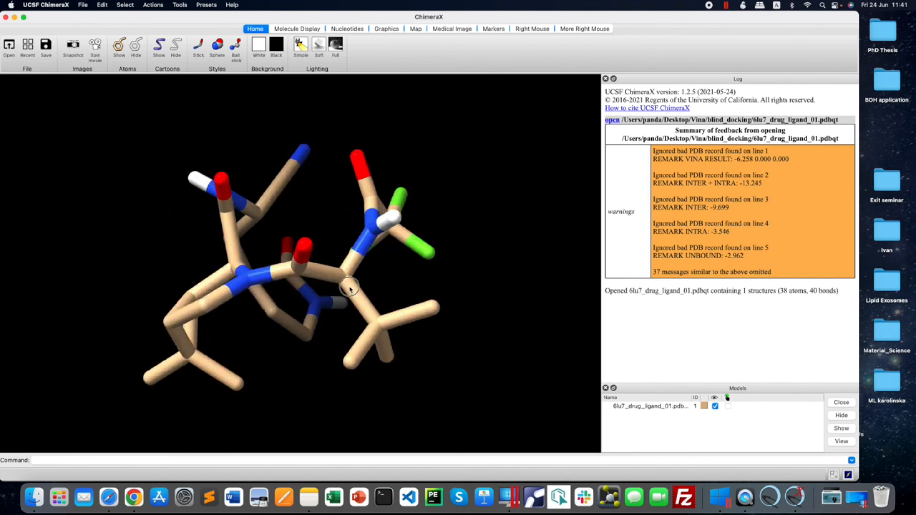
Close the current ChimeraX session and open 6lu7_drug.pdbqt from the blind_docking folder with ChimeraX.
click(6, 17)
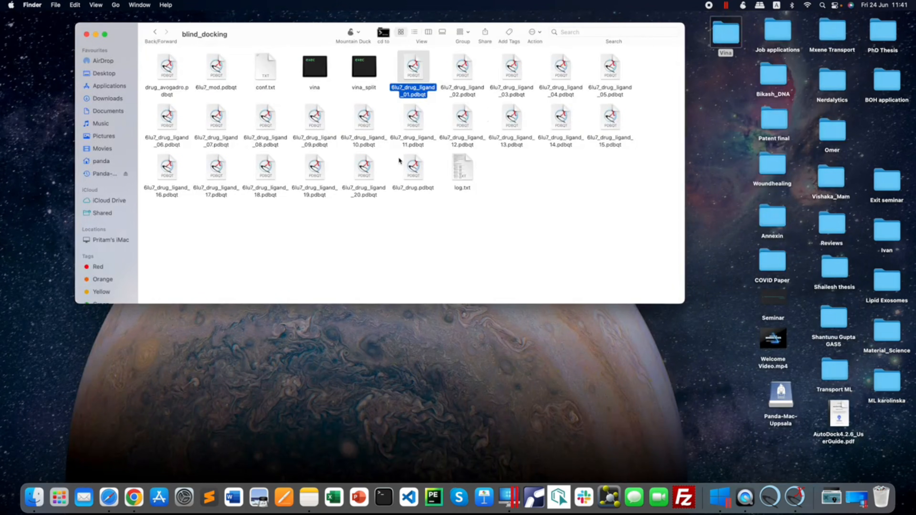
click(517, 172)
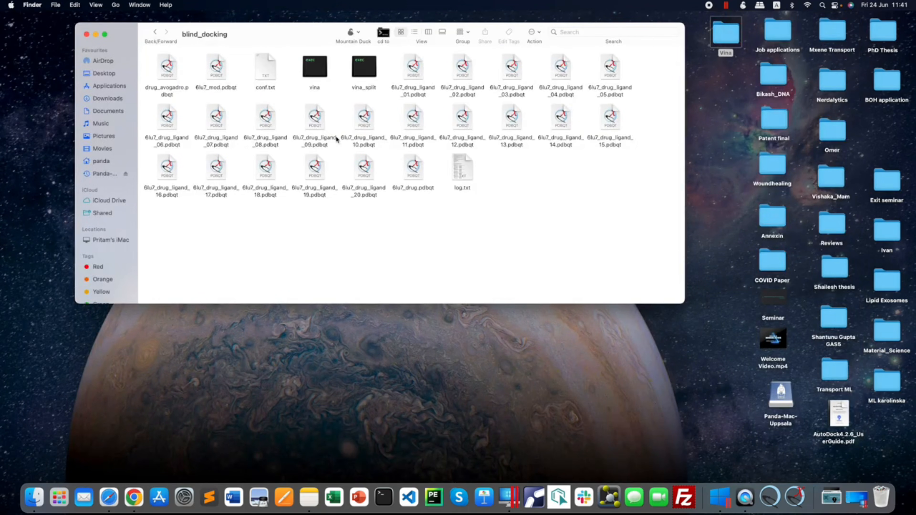
click(415, 176)
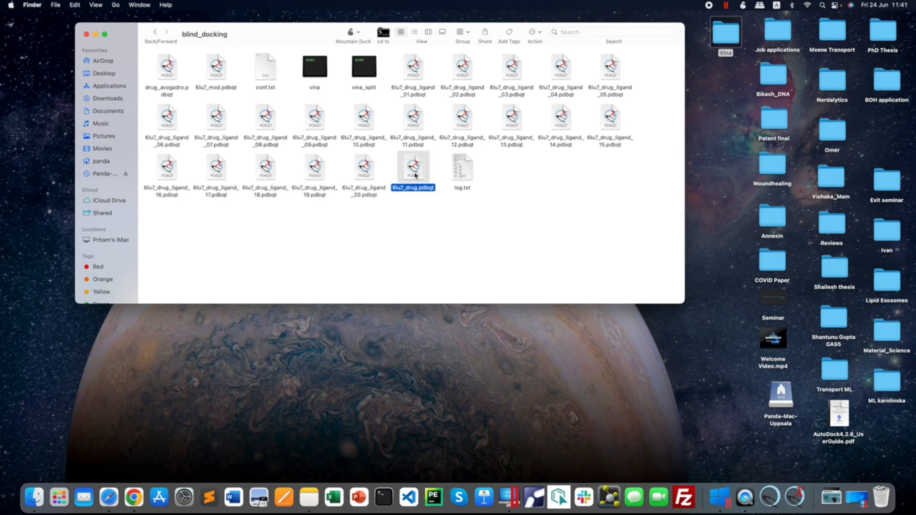
right_click(416, 171)
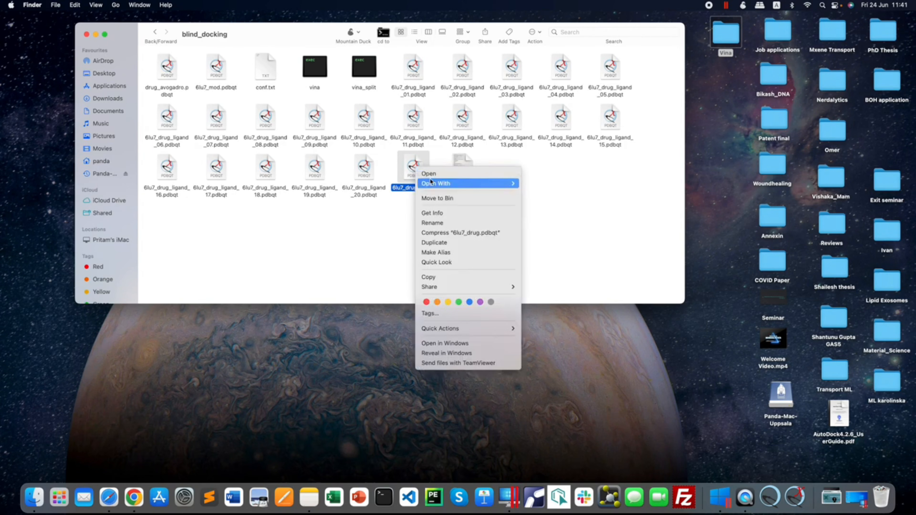
mouse_move(469, 183)
click(542, 182)
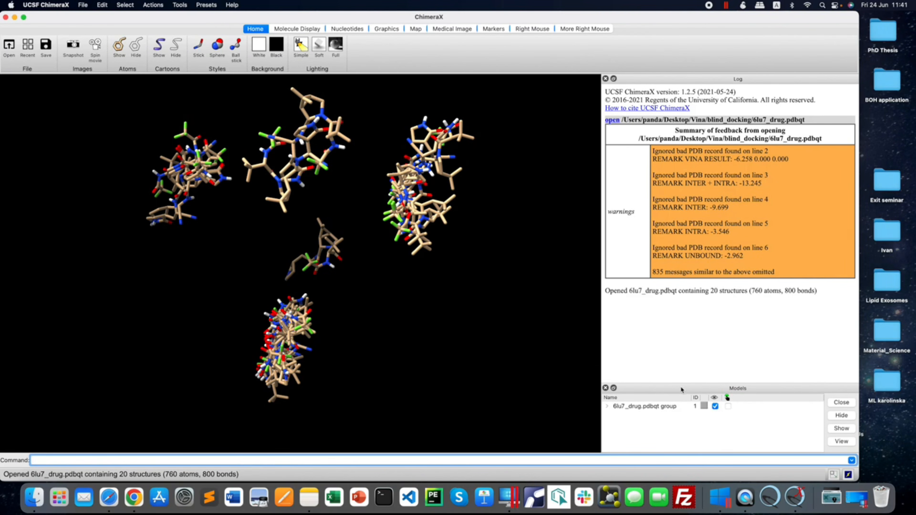
Enlarge the model list, expand the 6lu7_drug.pdbqt group, and highlight poses 1.1 to 1.4 in turn to locate each one.
drag(690, 383, 655, 82)
click(608, 108)
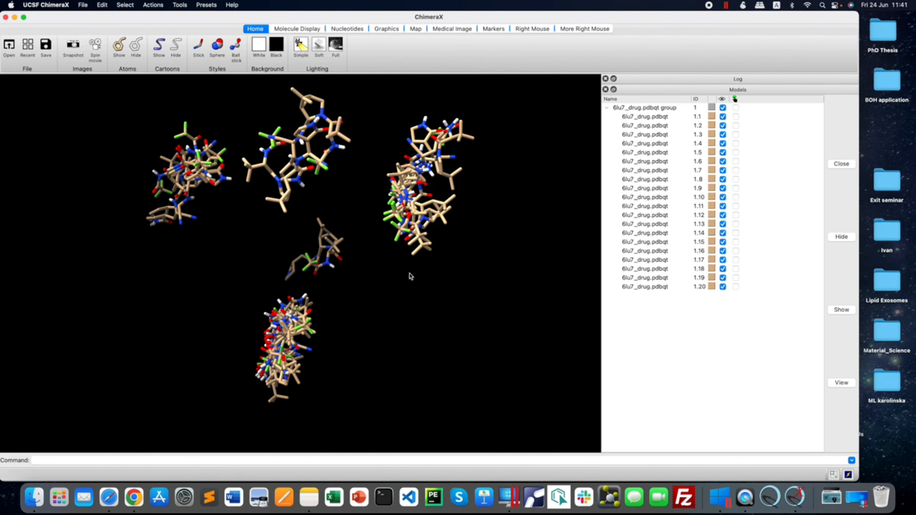
click(736, 116)
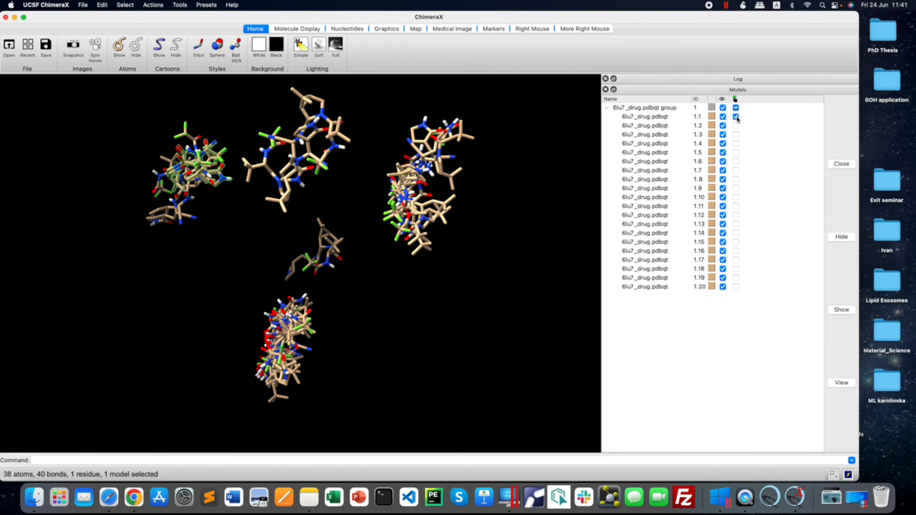
drag(199, 183, 262, 177)
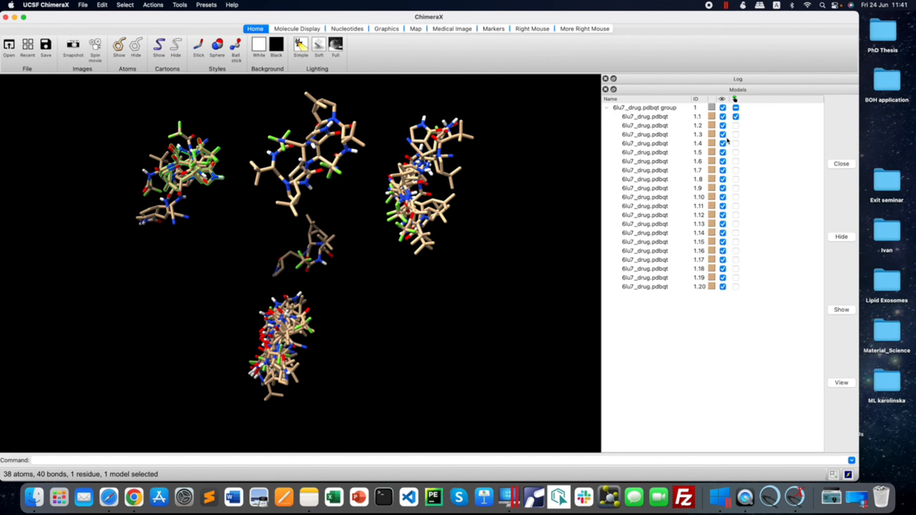
click(736, 125)
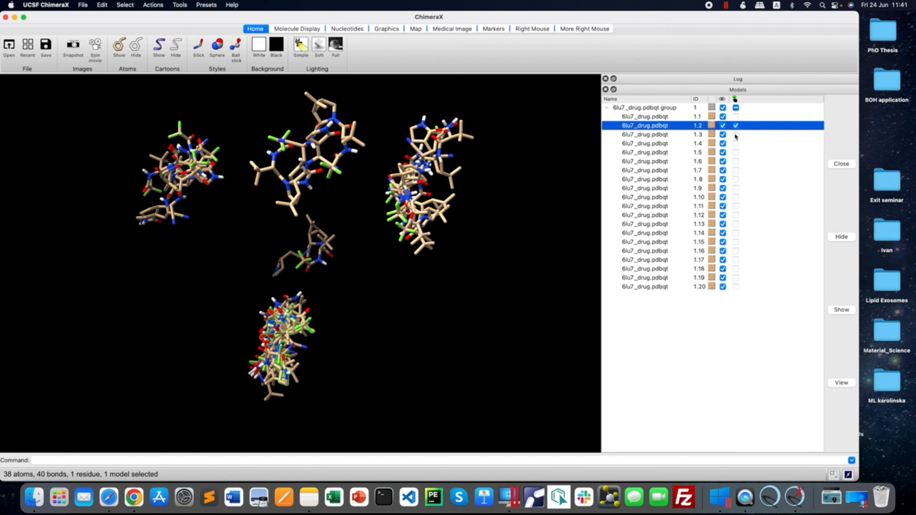
drag(283, 333, 306, 329)
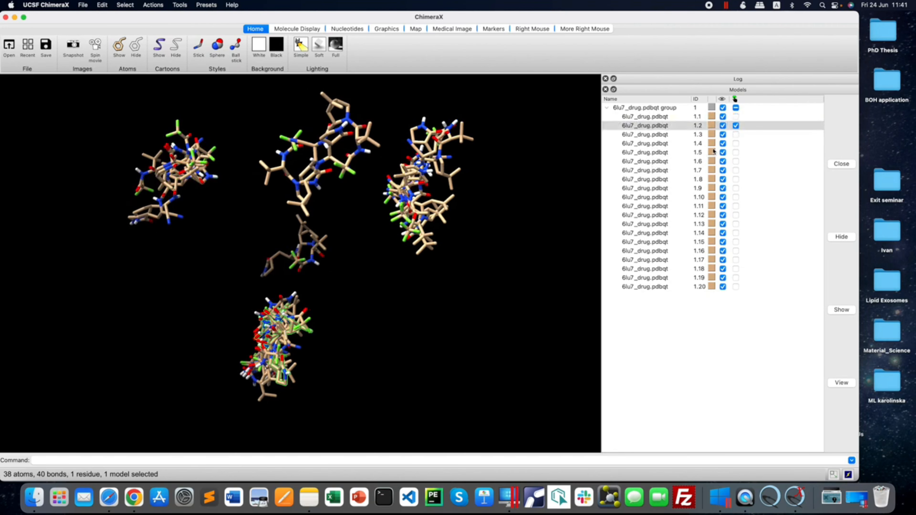
click(737, 136)
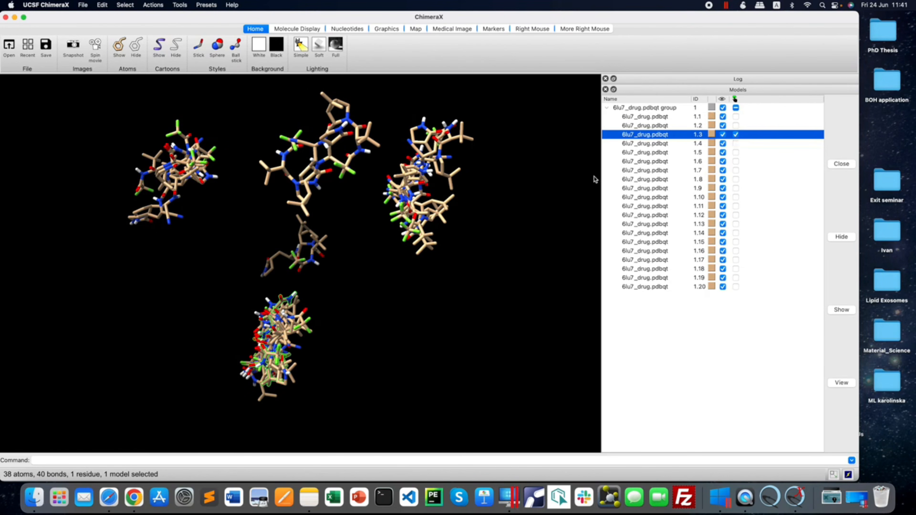
drag(278, 348, 306, 341)
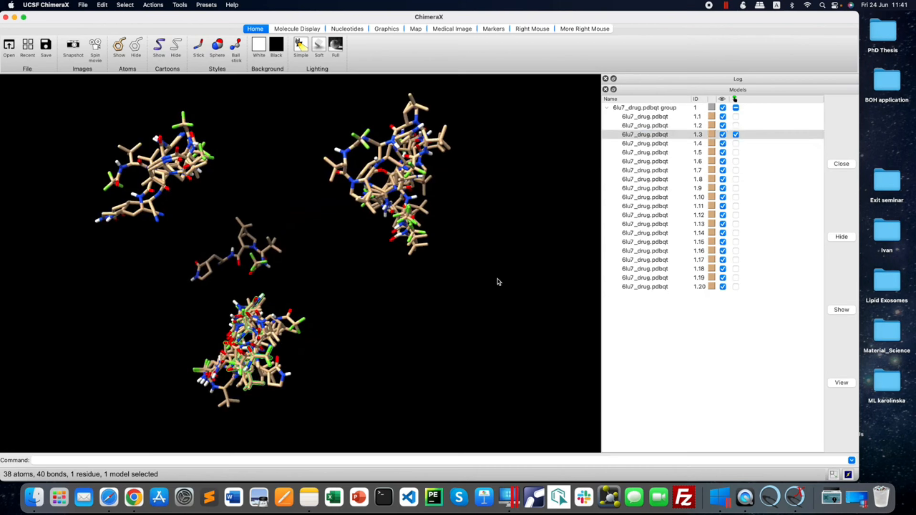
click(736, 144)
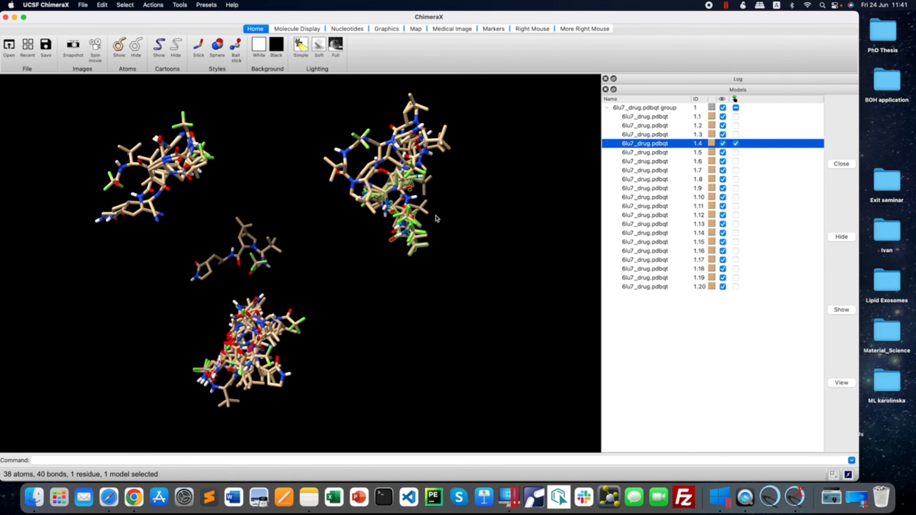
drag(437, 219, 398, 218)
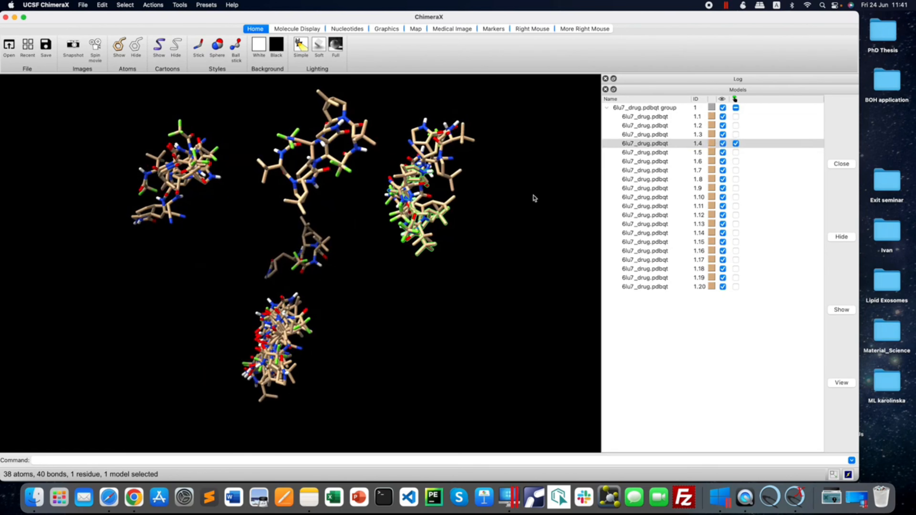
Hide poses 1.1 to 1.20 of the 6lu7_drug.pdbqt group, clear the selection of pose 1.4, and show only pose 1.1.
click(724, 107)
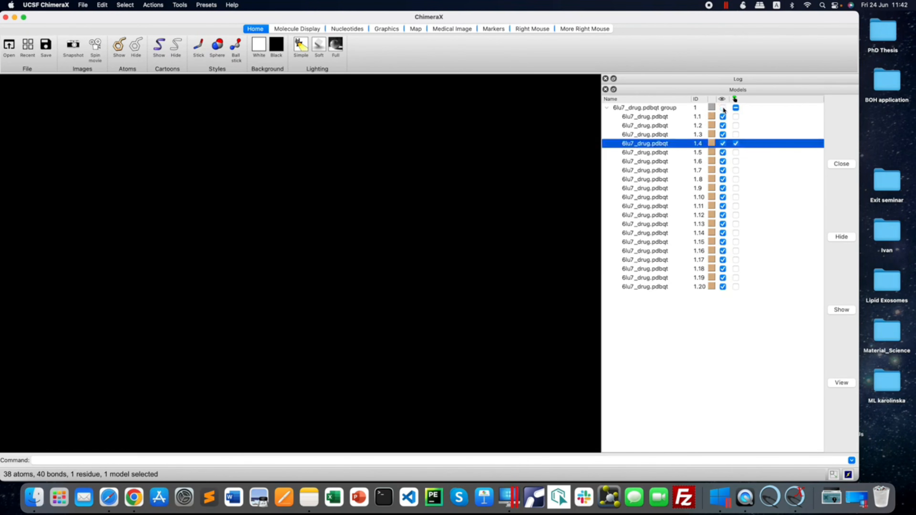
click(723, 116)
click(724, 125)
click(723, 134)
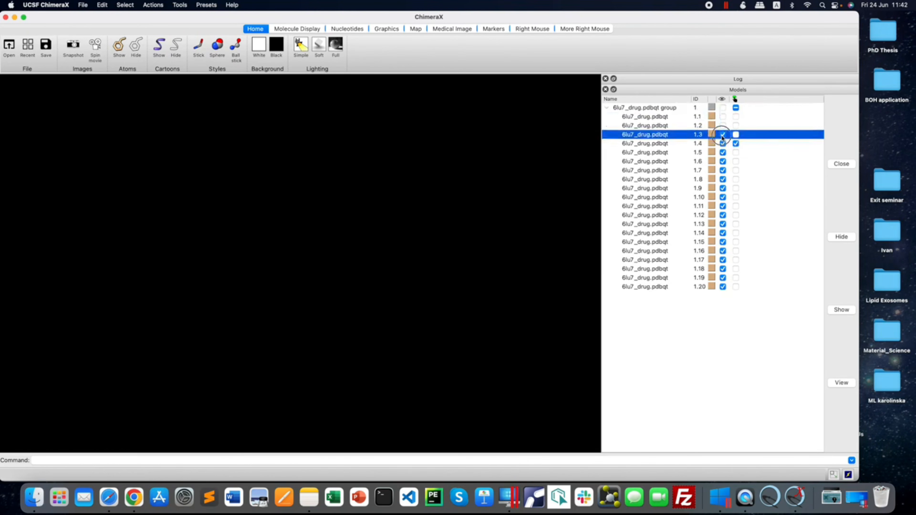
click(723, 108)
click(723, 107)
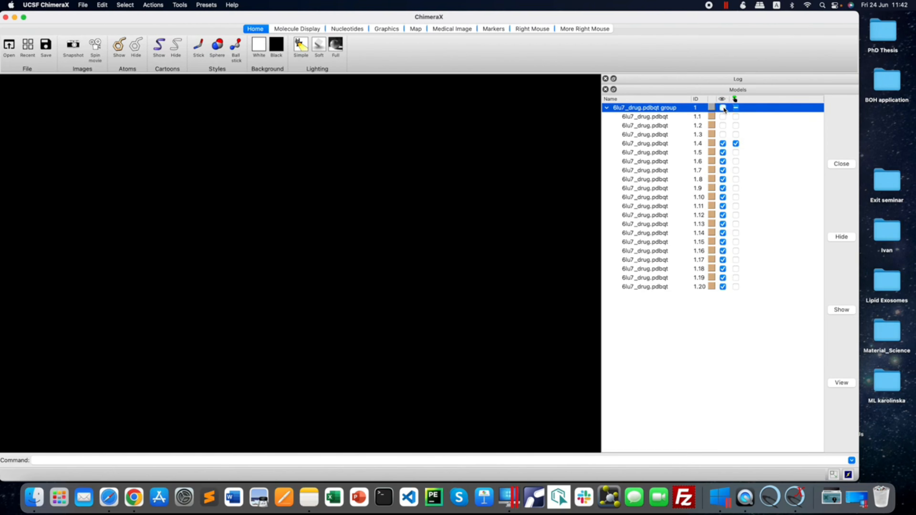
click(723, 143)
click(723, 152)
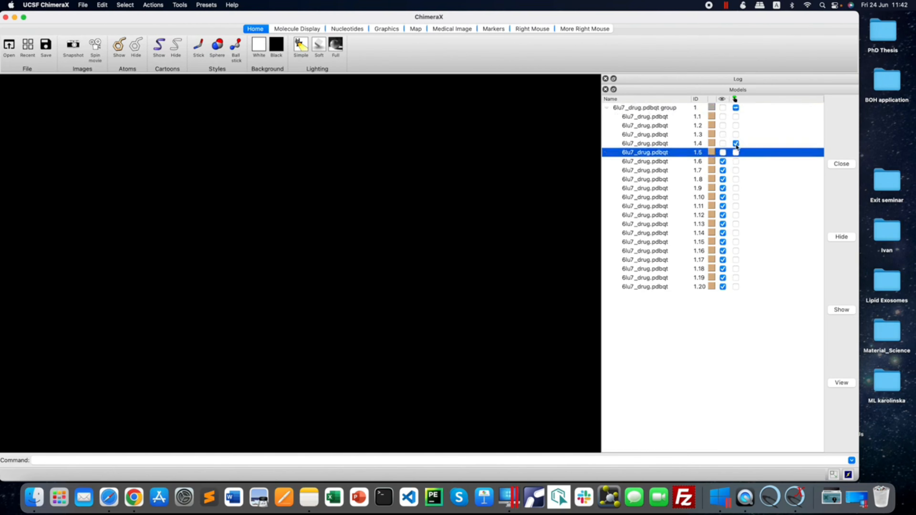
click(736, 144)
click(723, 161)
click(723, 171)
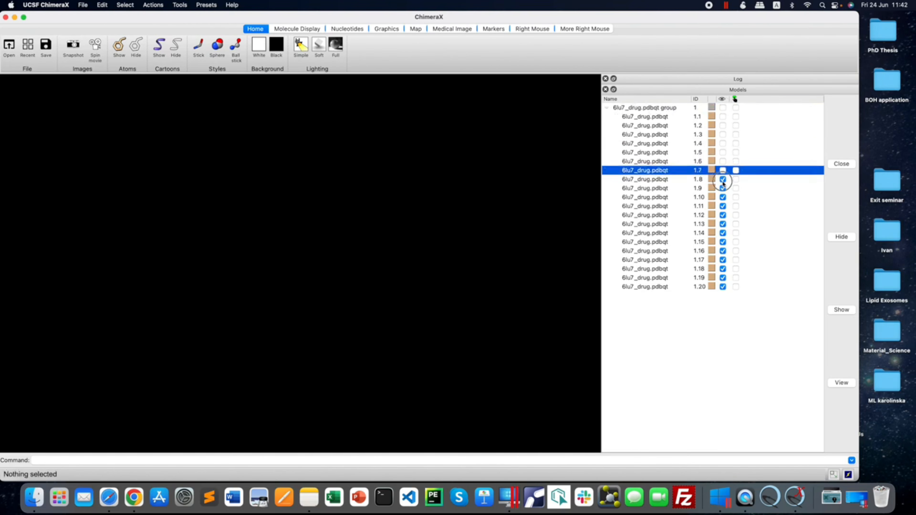
click(723, 180)
click(724, 188)
click(723, 197)
click(723, 206)
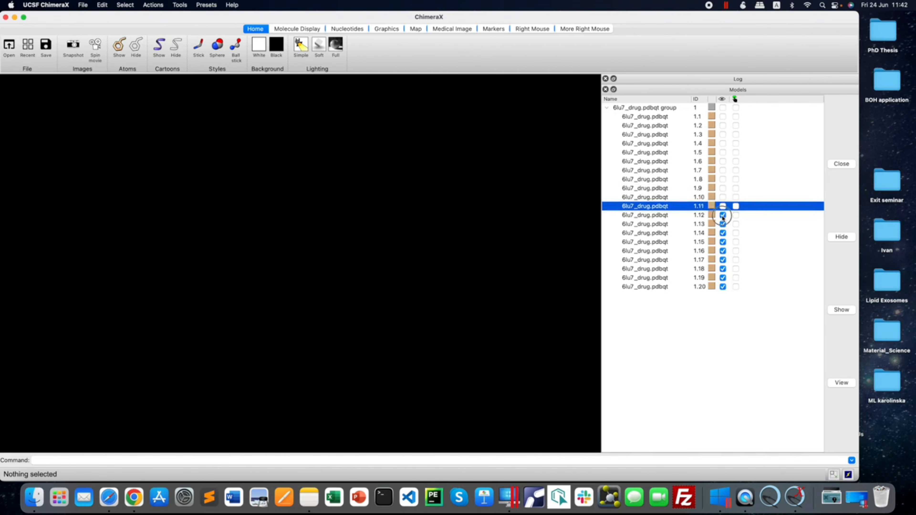
click(724, 215)
click(723, 225)
click(723, 233)
click(723, 242)
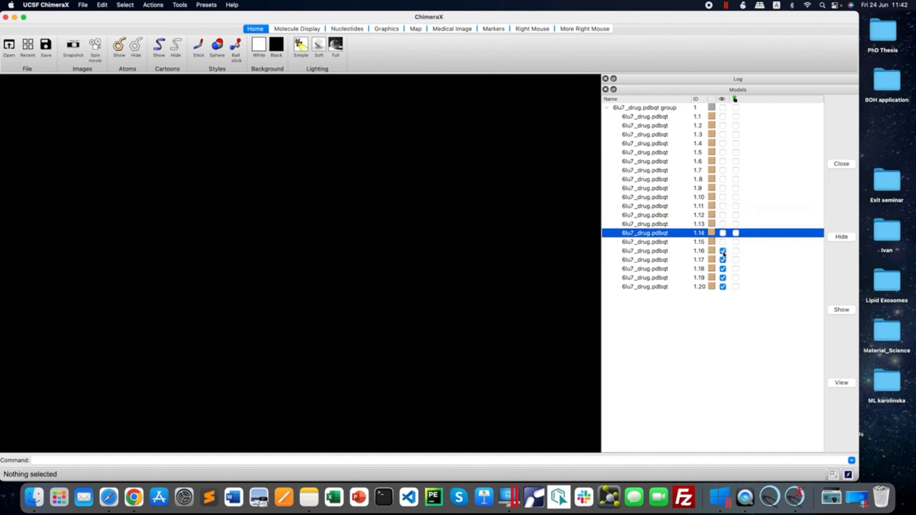
click(723, 250)
click(723, 260)
click(723, 269)
click(723, 278)
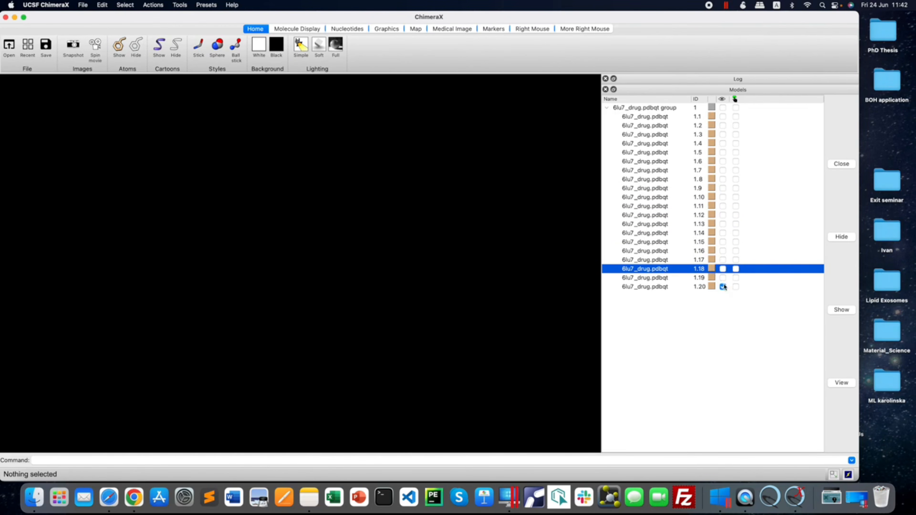
click(723, 287)
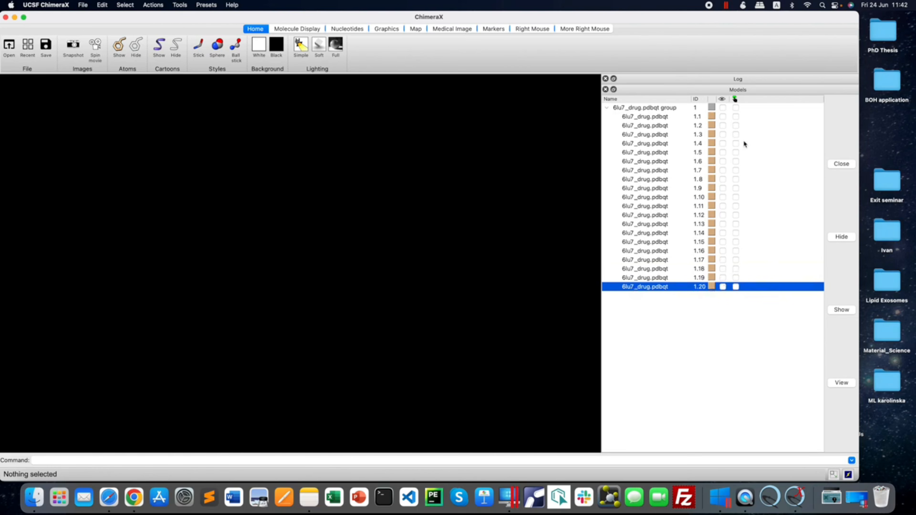
click(723, 116)
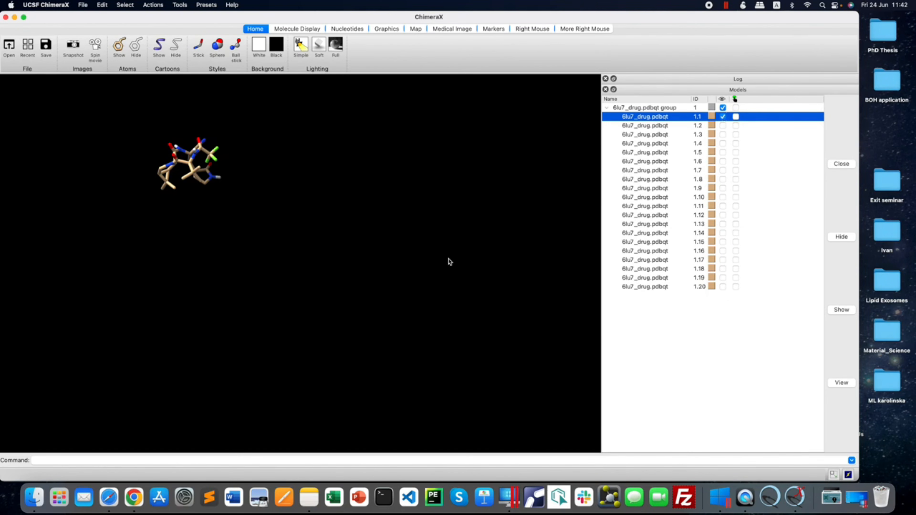
Add the receptor file 6lu7_mod.pdbqt from the blind_docking folder to the open ChimeraX scene.
click(33, 500)
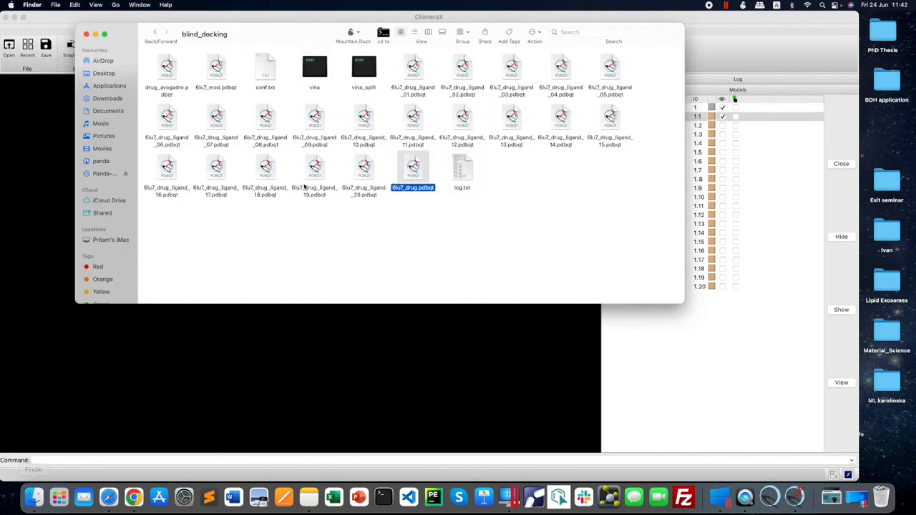
drag(243, 33, 498, 54)
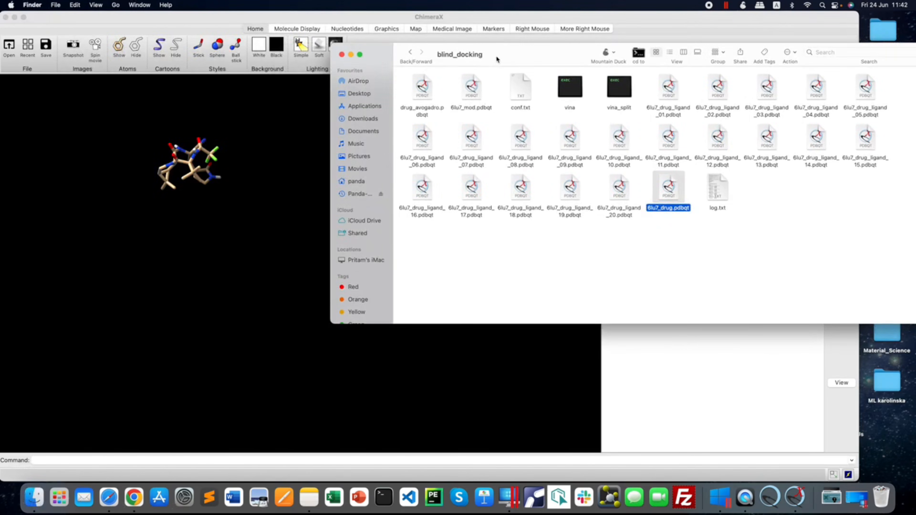
click(471, 92)
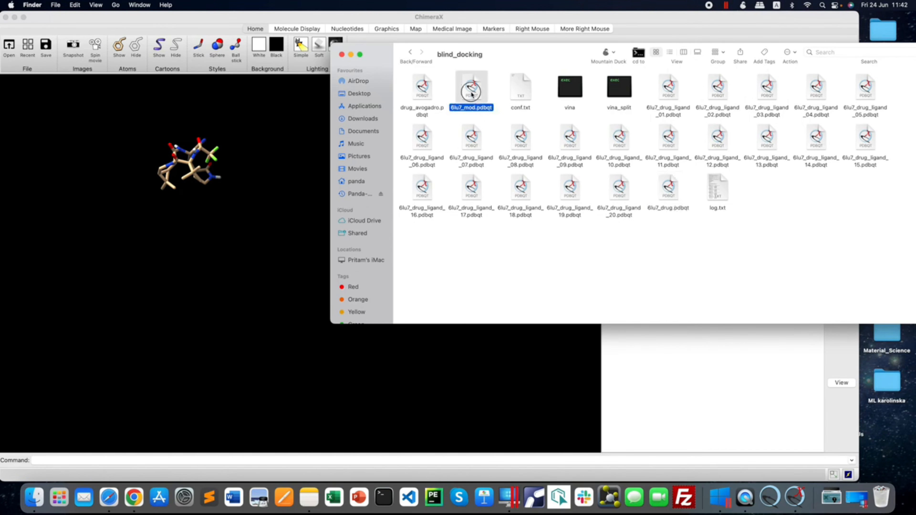
drag(472, 93, 239, 250)
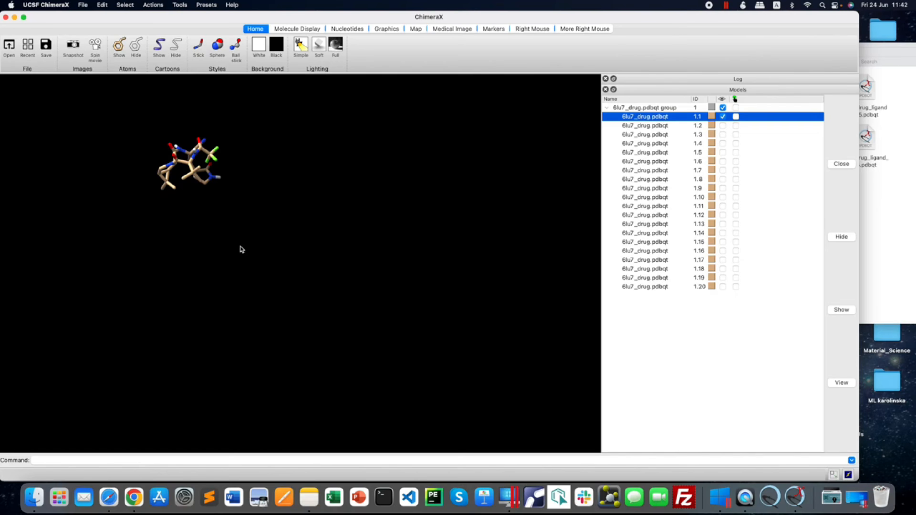
Rotate and zoom the protein together with ligand pose 1.1 to inspect where the ligand is docked.
mouse_move(314, 272)
mouse_down()
mouse_move(397, 275)
mouse_move(318, 275)
mouse_up()
scroll(319, 275, down, 5)
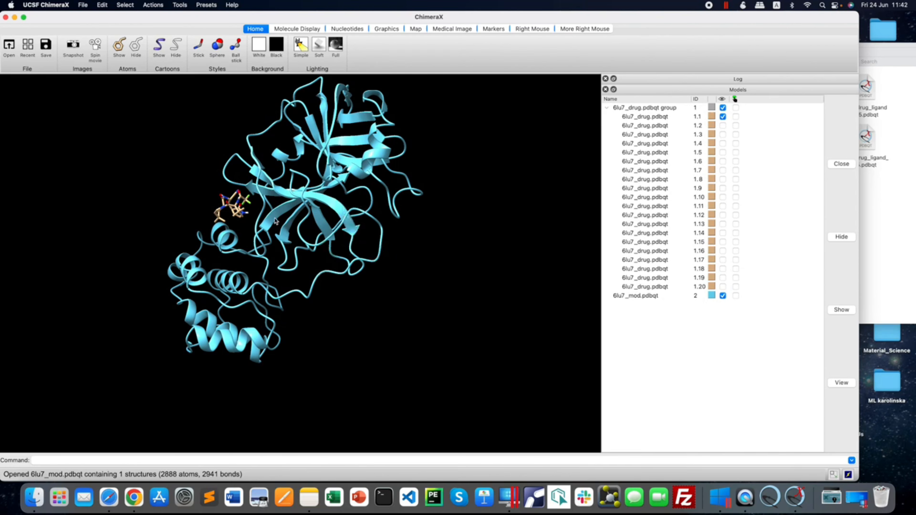
mouse_move(286, 220)
mouse_down()
mouse_move(314, 218)
mouse_move(288, 218)
mouse_up()
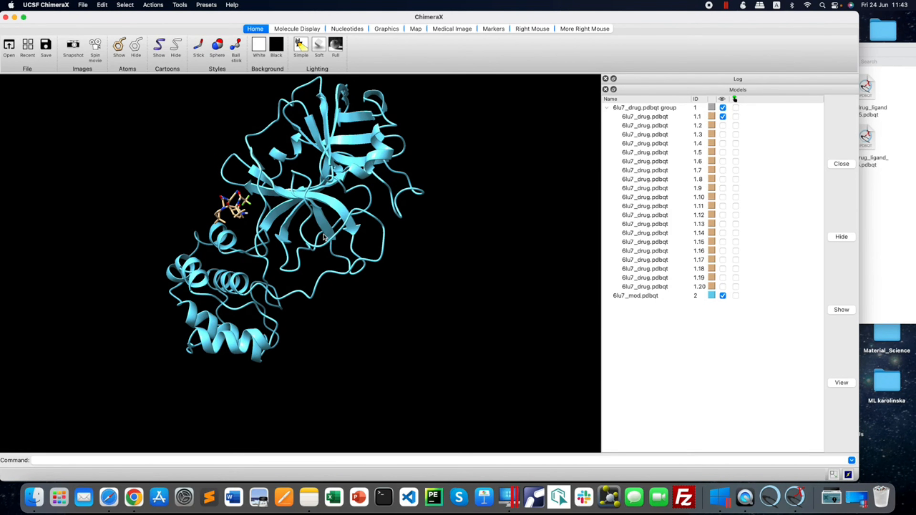
mouse_move(292, 243)
mouse_down()
mouse_move(288, 253)
mouse_move(298, 239)
mouse_up()
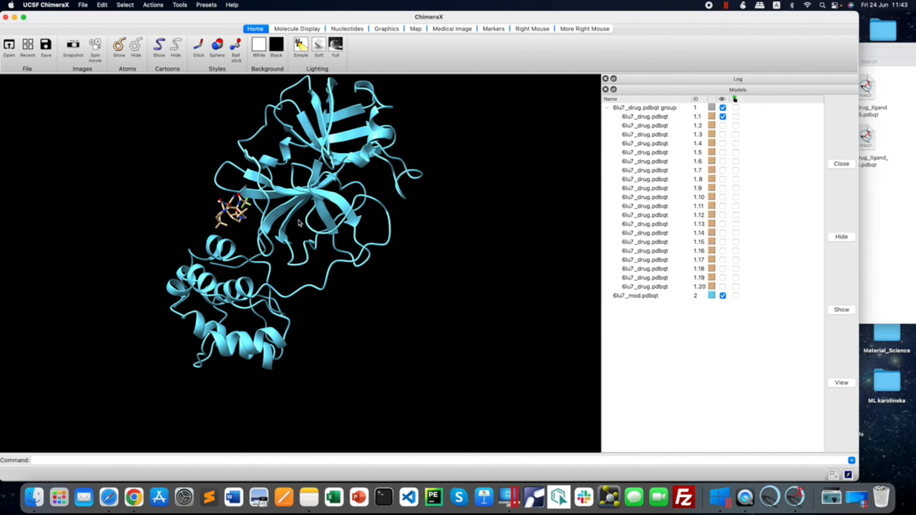
right_drag(299, 221, 256, 269)
right_drag(229, 331, 304, 262)
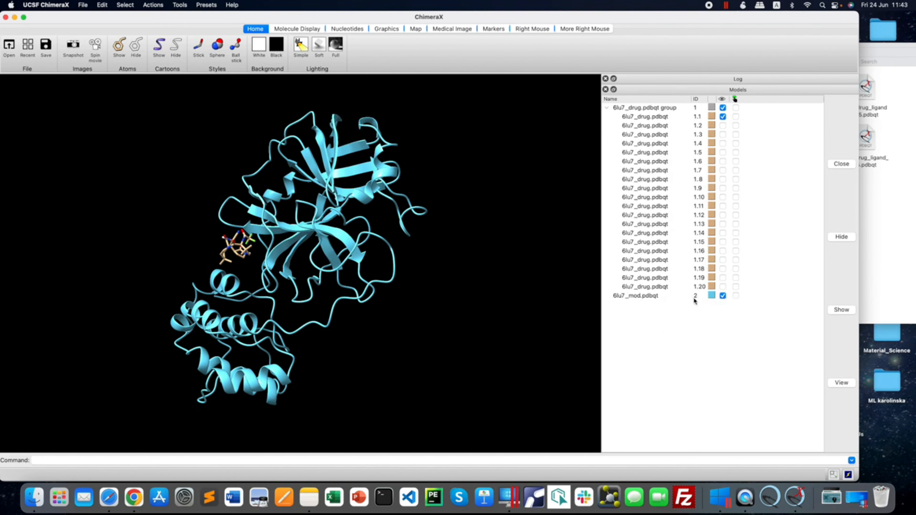
Briefly highlight the 6lu7_mod.pdbqt receptor, clear its selection, and select ligand pose 1.1.
click(736, 296)
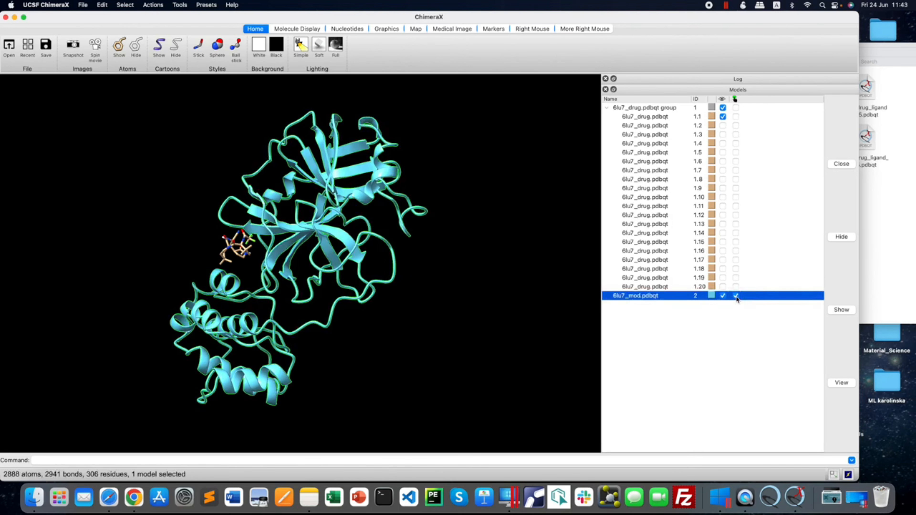
click(736, 296)
click(736, 116)
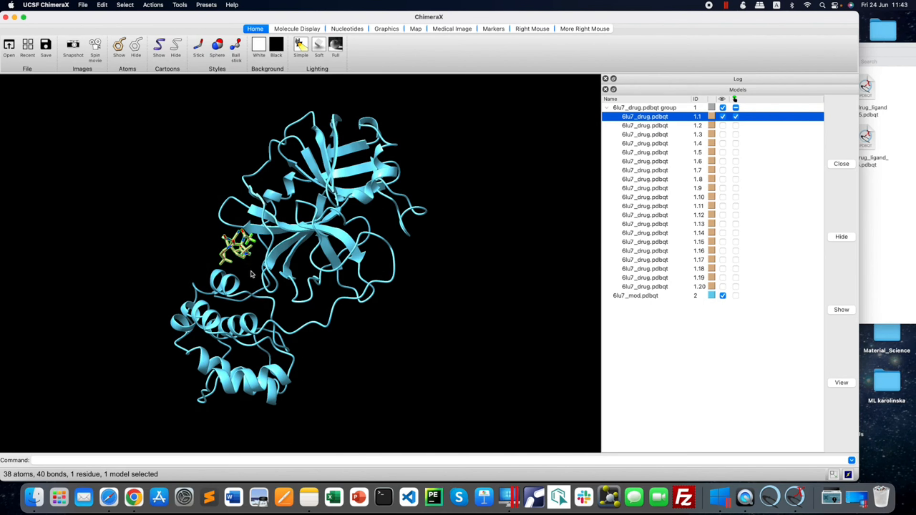
Look through the selectable residue types for the ligand's UNL entry.
mouse_move(363, 306)
click(126, 4)
mouse_move(134, 48)
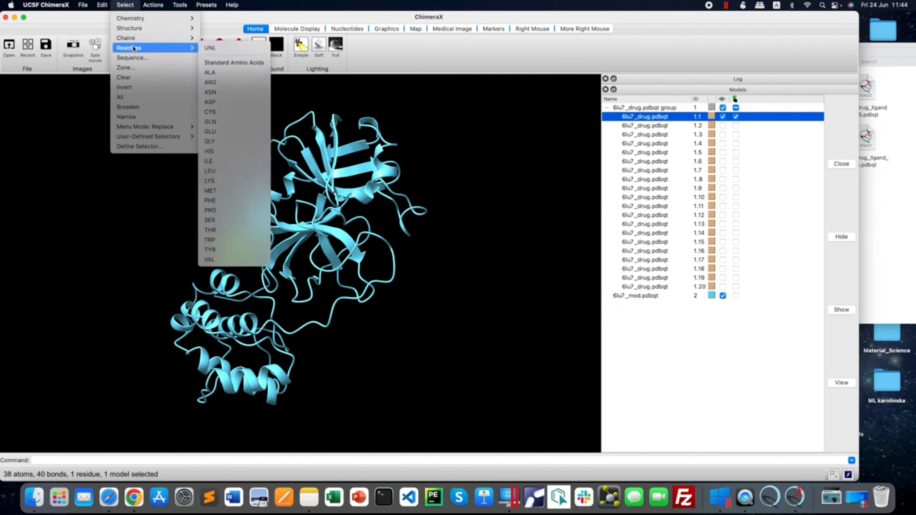
click(220, 52)
Open 6lu7_drug_ligand_01.pdbqt from the blind_docking folder in Sublime Text.
click(34, 497)
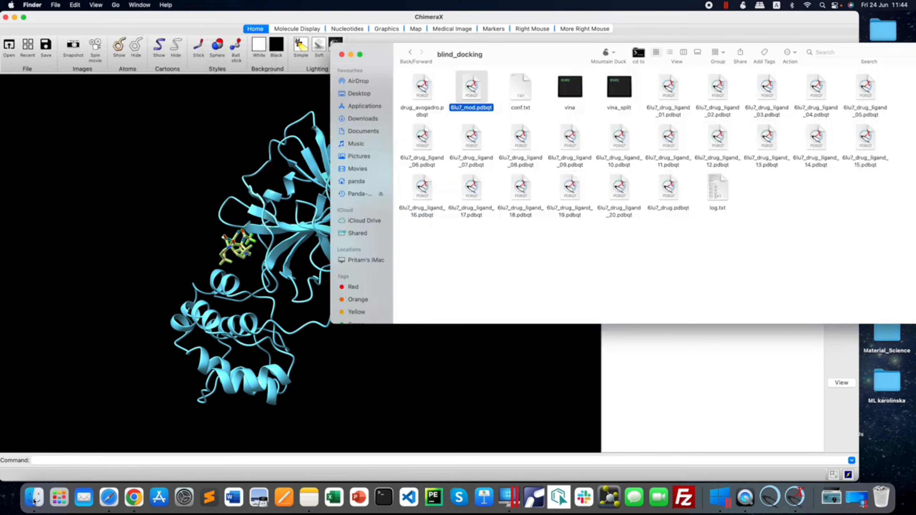
click(669, 90)
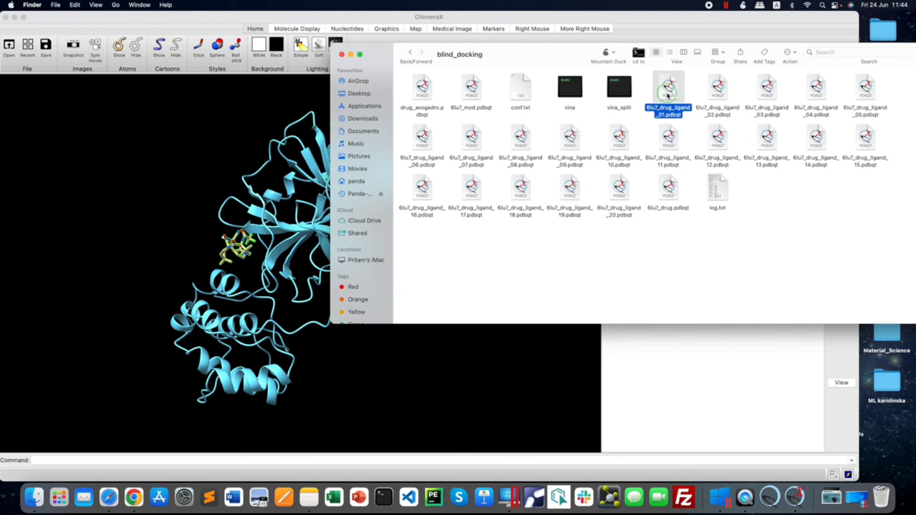
right_click(669, 92)
mouse_move(686, 111)
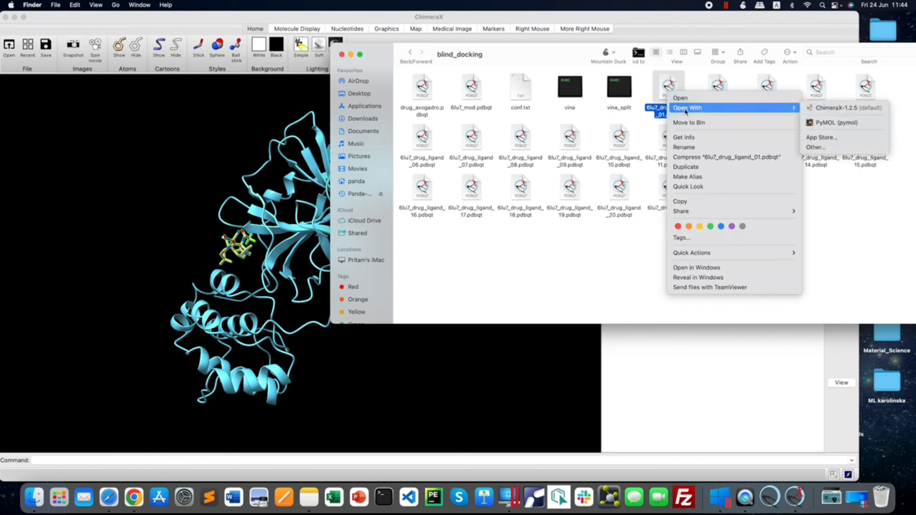
click(816, 147)
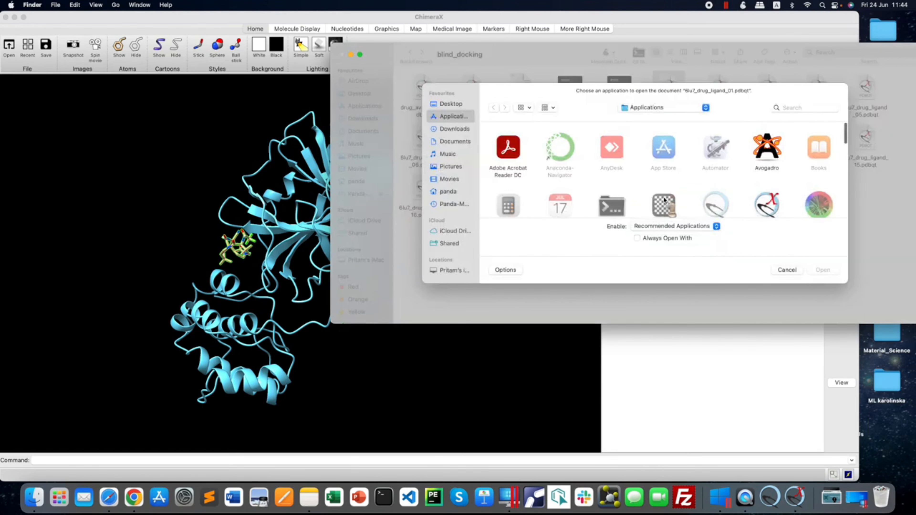
key(s)
key(Return)
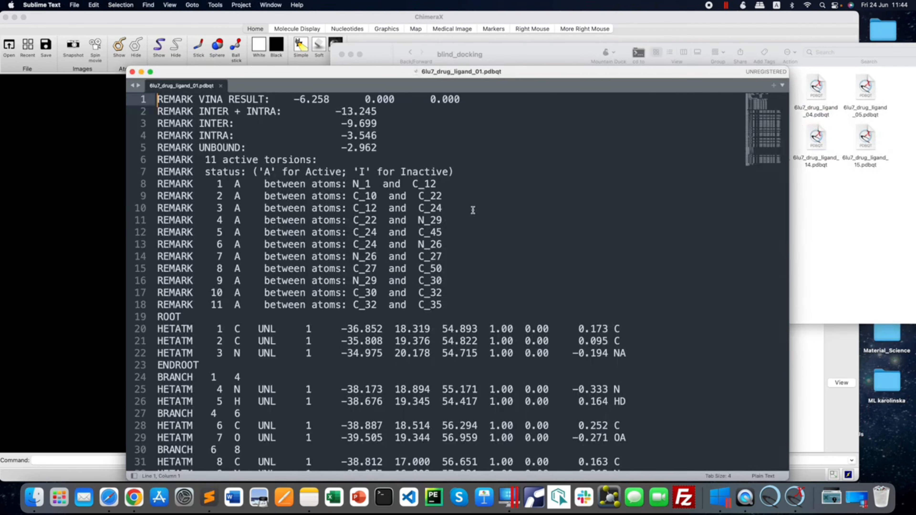
Check the UNL residue name in the file's HETATM records and return to ChimeraX.
scroll(417, 203, down, 6)
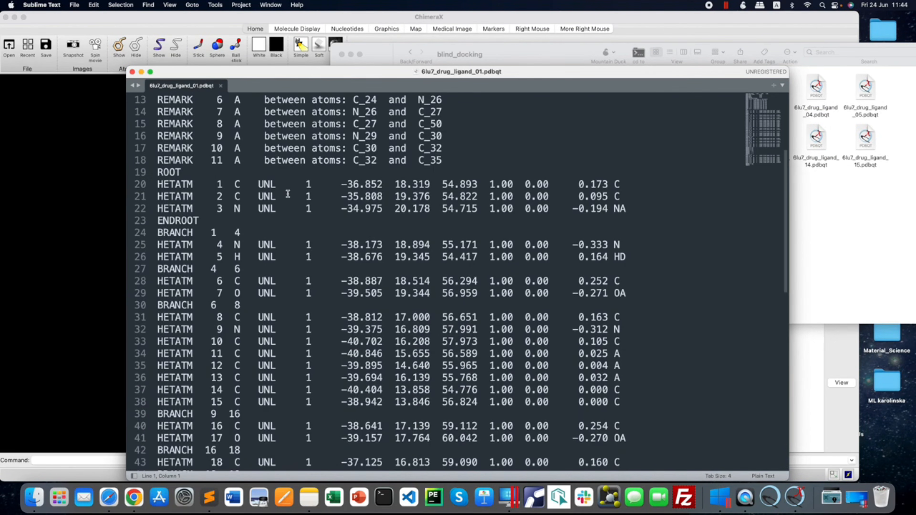
drag(259, 184, 276, 310)
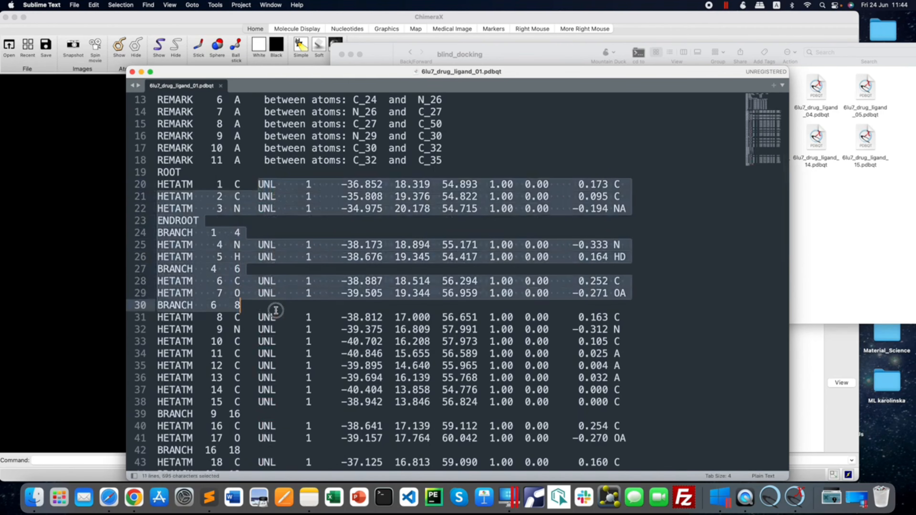
click(105, 166)
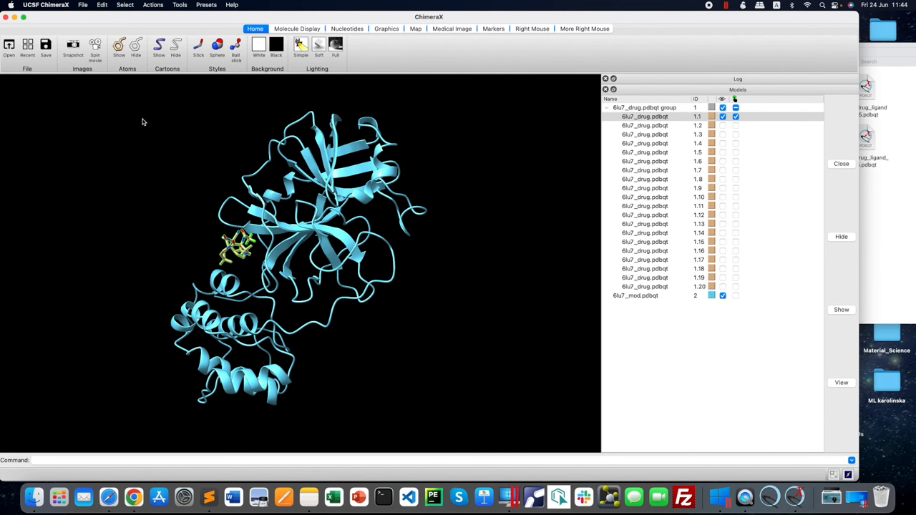
Select all UNL residues and rotate the complex to see what is highlighted.
click(125, 4)
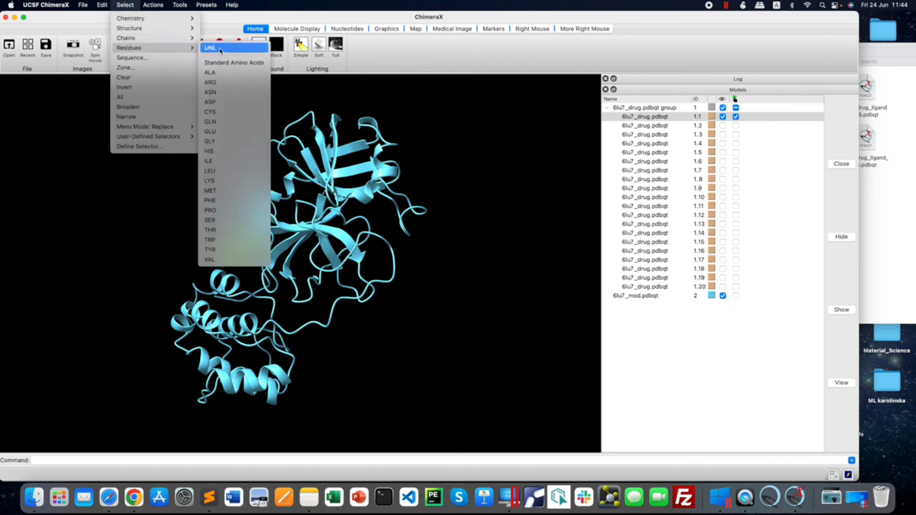
click(221, 49)
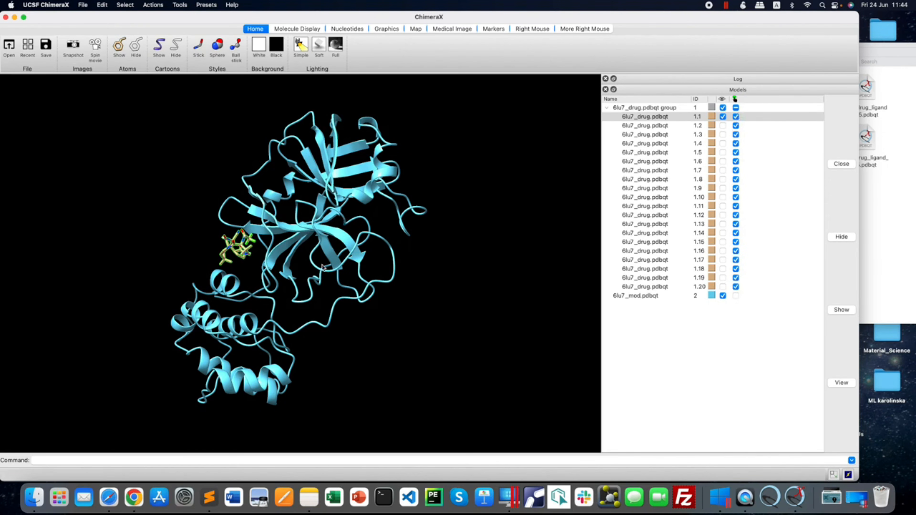
drag(303, 267, 333, 269)
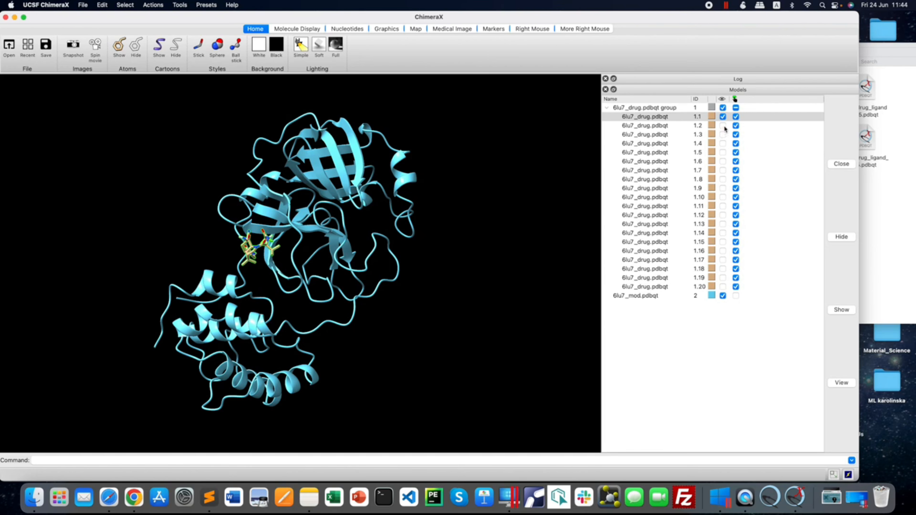
Clear the selection of the whole 6lu7_drug.pdbqt group and select only ligand pose 1.1.
click(736, 107)
click(737, 109)
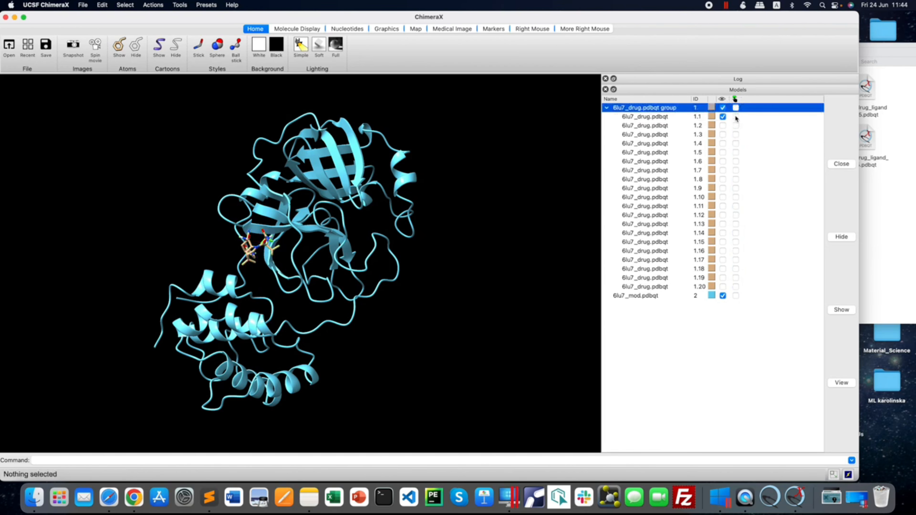
click(736, 116)
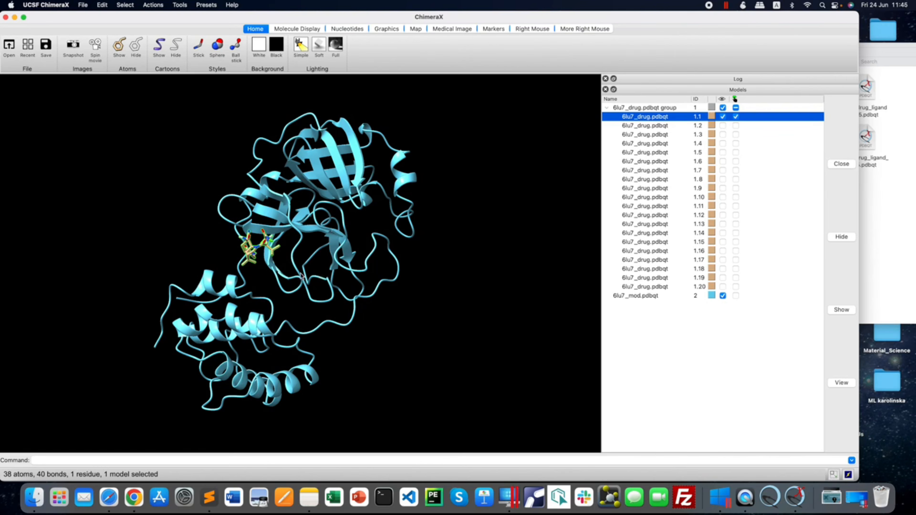
Try the sphere and stick styles on ligand pose 1.1, and settle on ball-and-stick.
drag(283, 278, 252, 284)
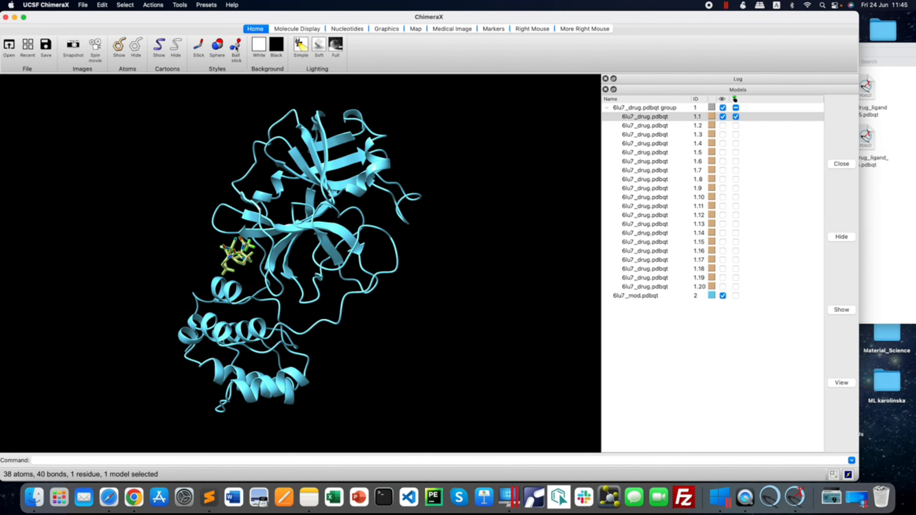
click(217, 46)
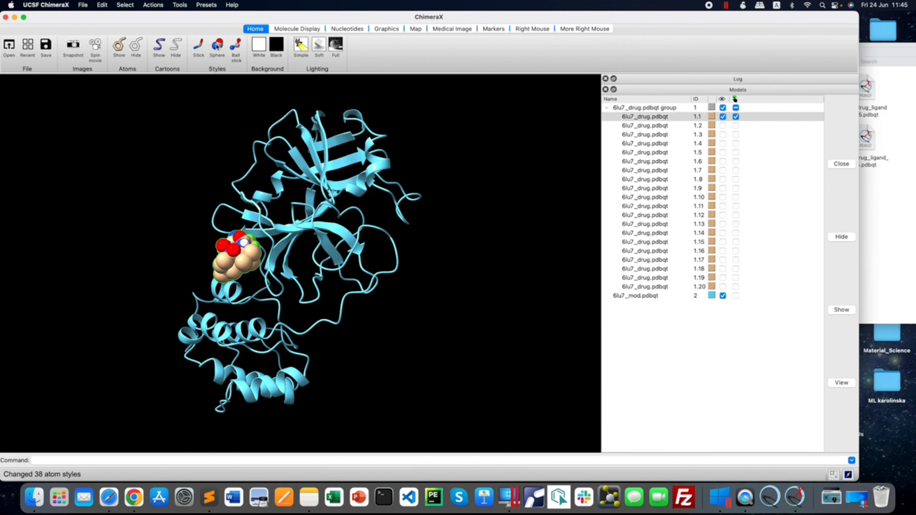
click(198, 46)
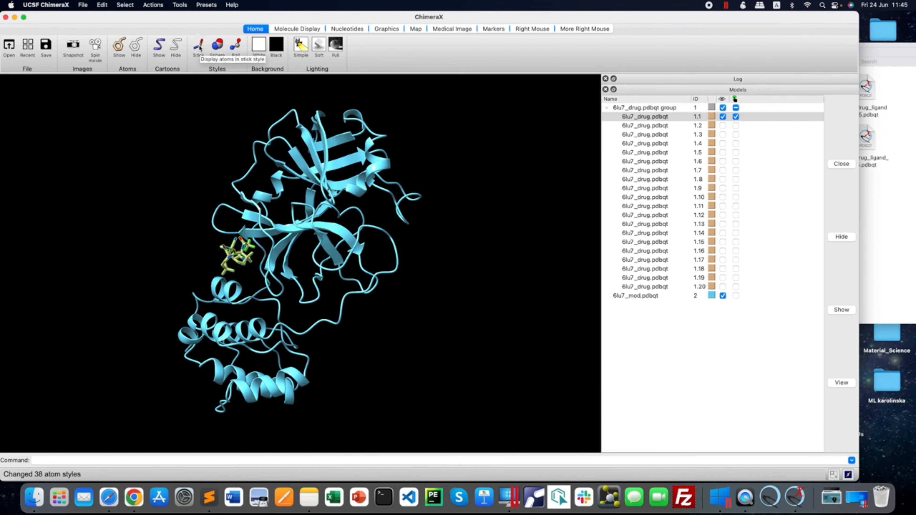
click(236, 46)
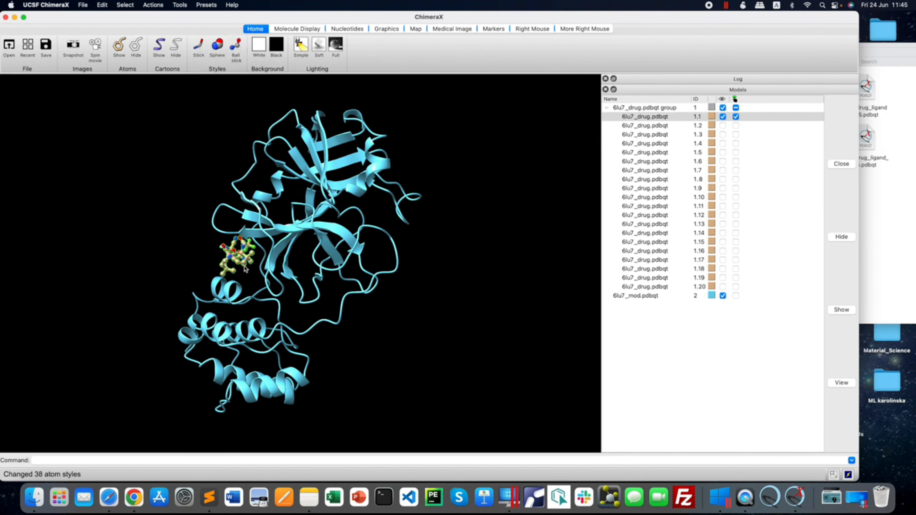
Focus the view on the selected ligand pose 1.1 and rotate it for a clear close-up of its structure.
scroll(245, 271, up, 3)
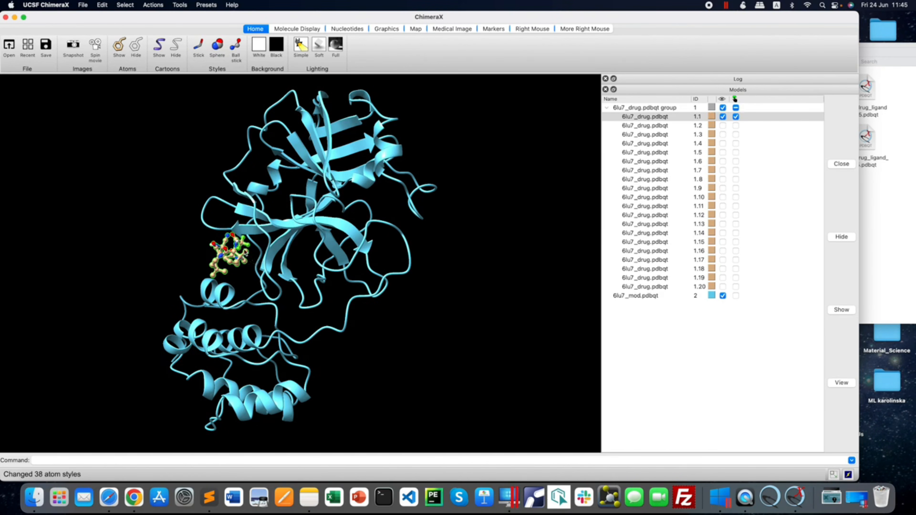
click(149, 4)
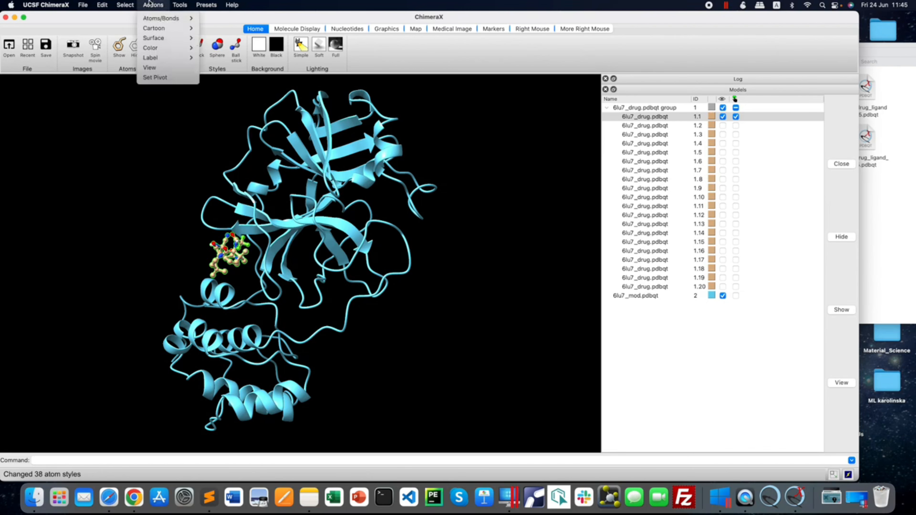
click(154, 71)
drag(386, 282, 407, 239)
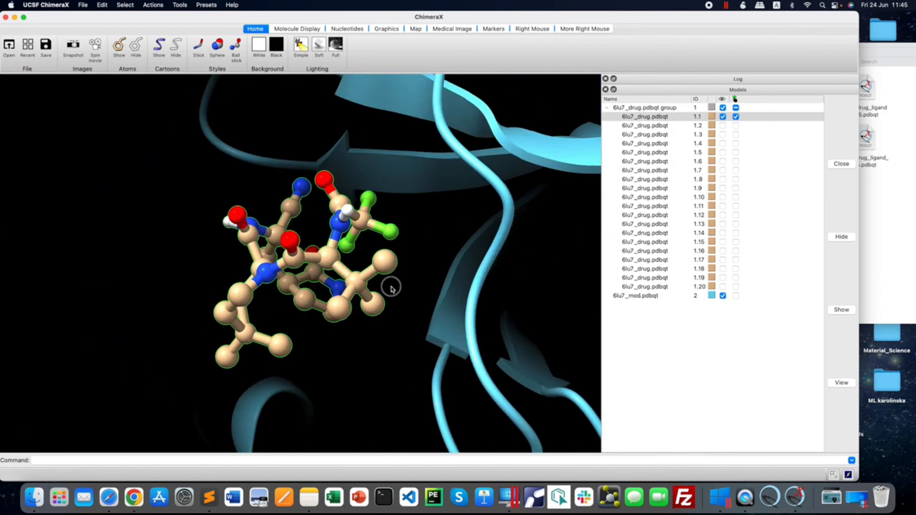
mouse_move(391, 288)
mouse_down()
mouse_move(422, 277)
mouse_move(419, 268)
mouse_move(404, 269)
mouse_move(414, 276)
mouse_move(404, 277)
mouse_up()
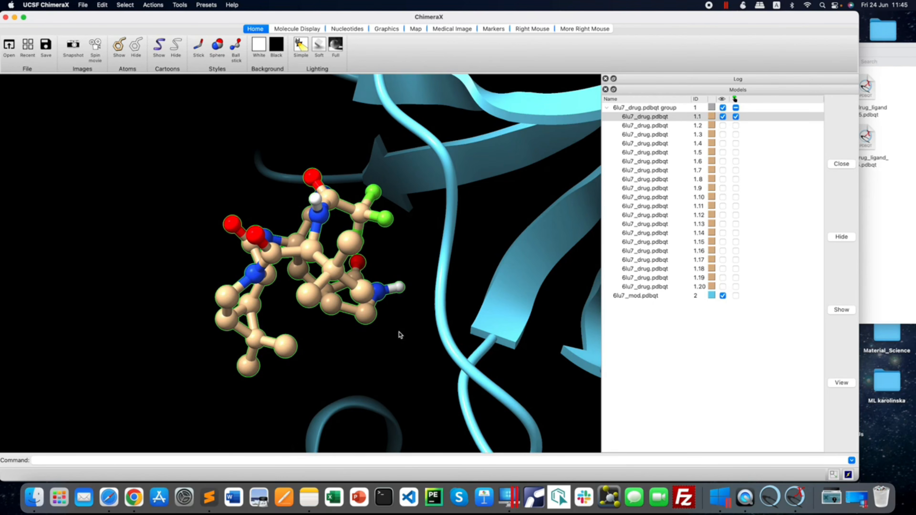
mouse_move(400, 336)
mouse_down()
mouse_move(382, 329)
mouse_move(395, 330)
mouse_up()
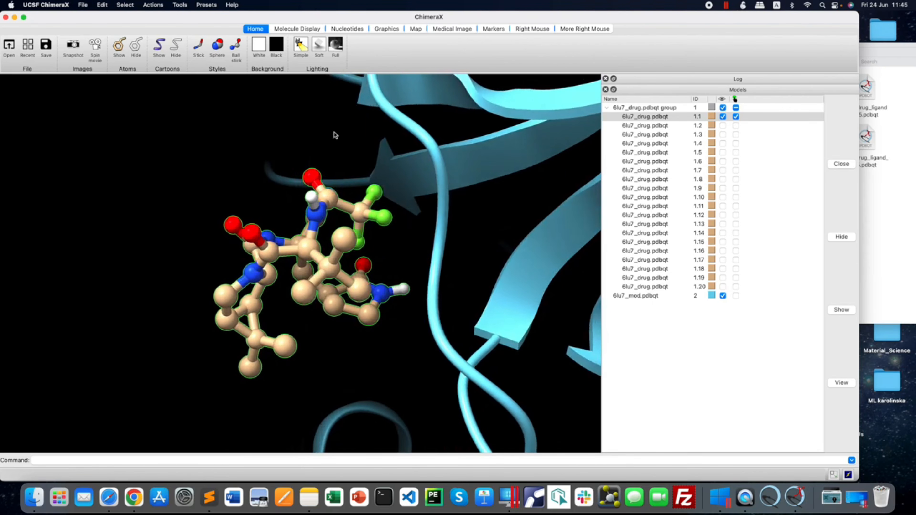
Compare the white and black backgrounds, and keep the white one.
click(261, 50)
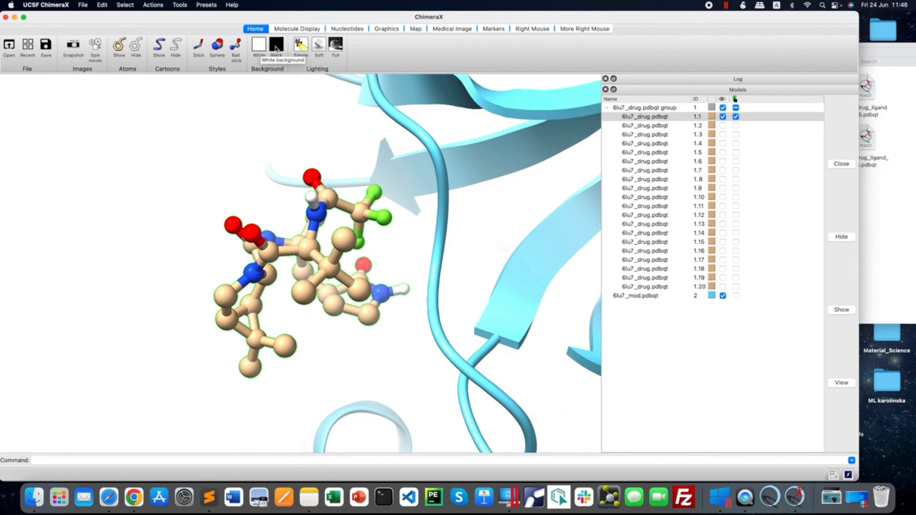
click(278, 48)
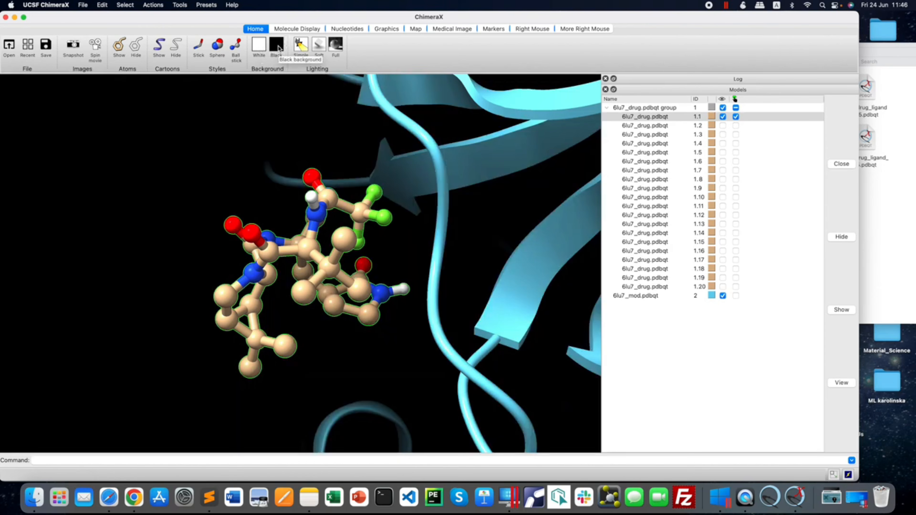
click(259, 47)
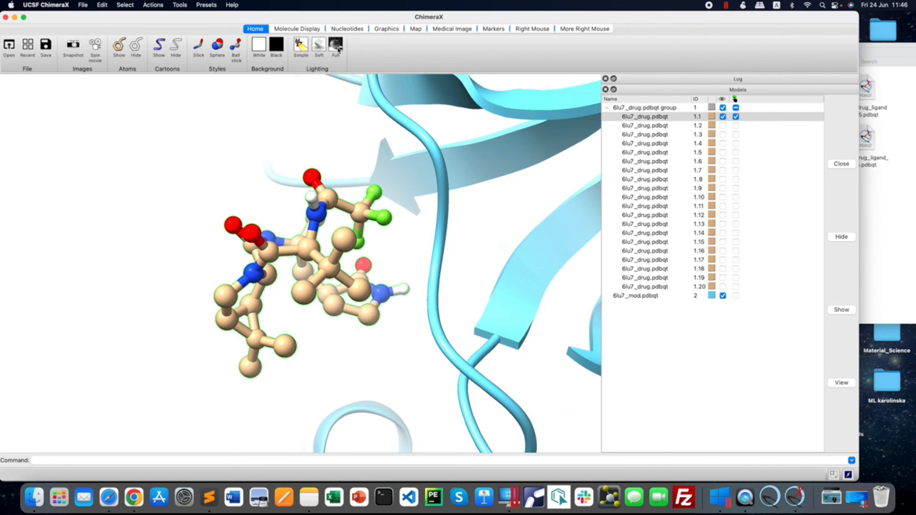
Compare the simple and full lighting modes, and set the scene to soft lighting.
click(301, 49)
click(336, 45)
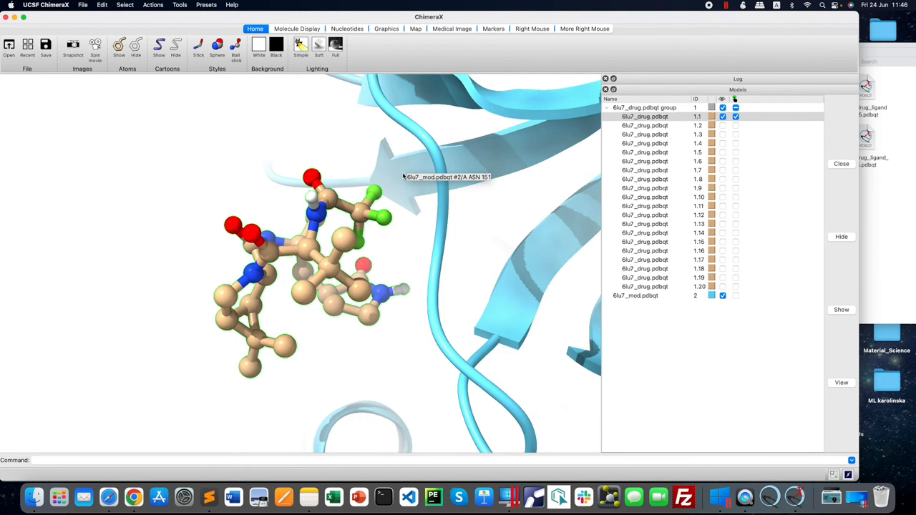
click(319, 46)
Rotate the ligand close-up and inspect its differently coloured atoms to identify the element of each.
mouse_move(406, 268)
mouse_down()
mouse_move(398, 262)
mouse_move(407, 264)
mouse_up()
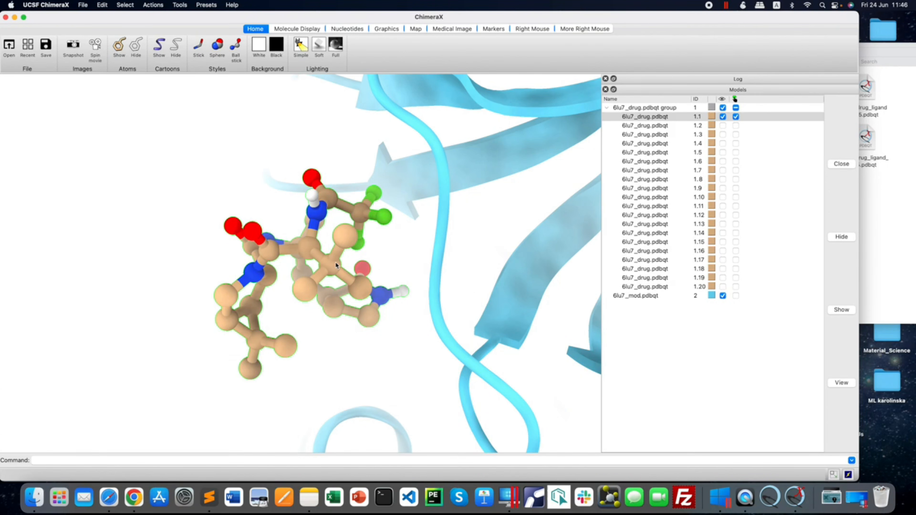
drag(335, 261, 355, 259)
drag(356, 259, 341, 261)
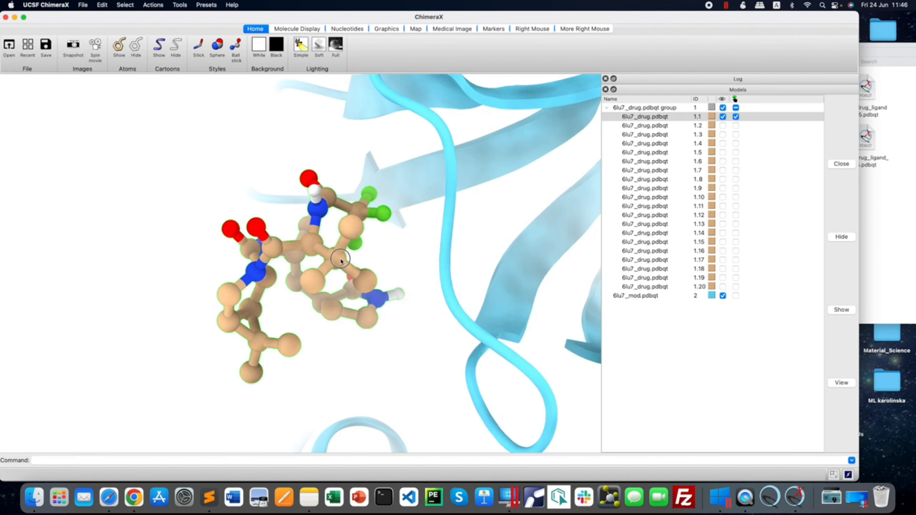
drag(341, 261, 330, 260)
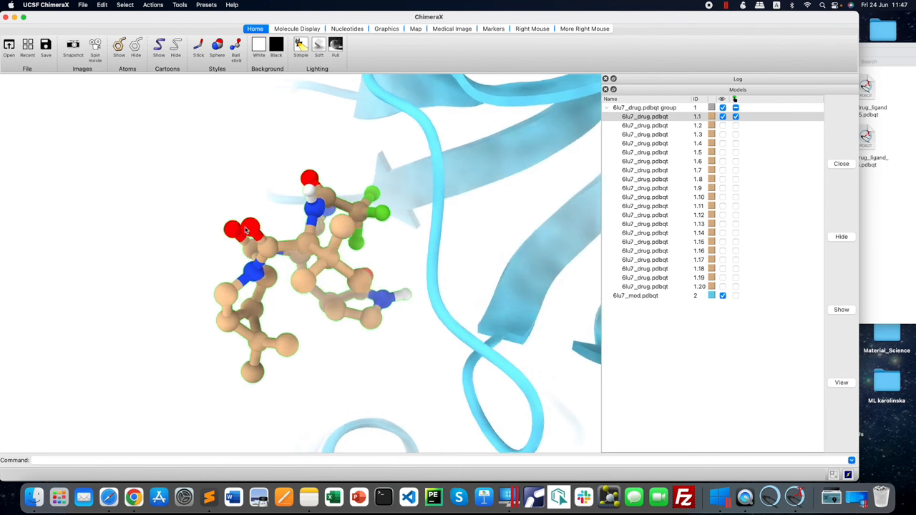
mouse_move(251, 230)
mouse_move(316, 215)
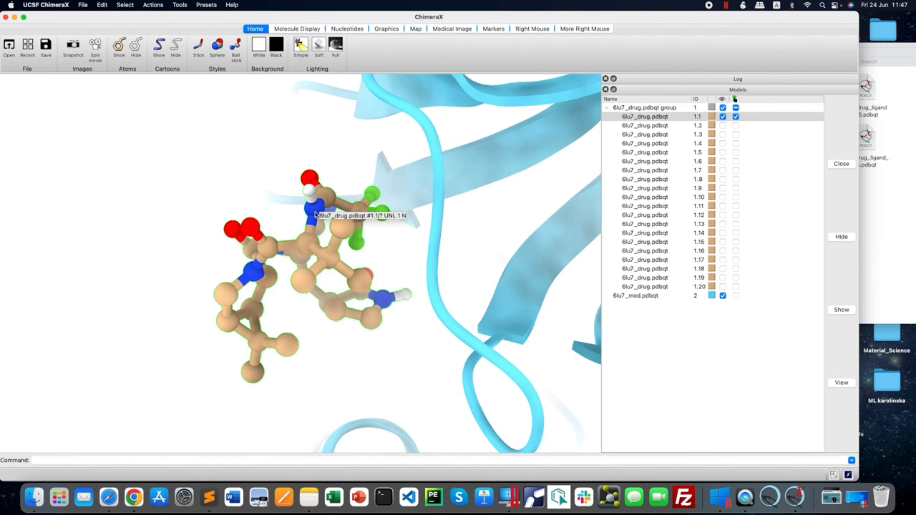
mouse_move(310, 195)
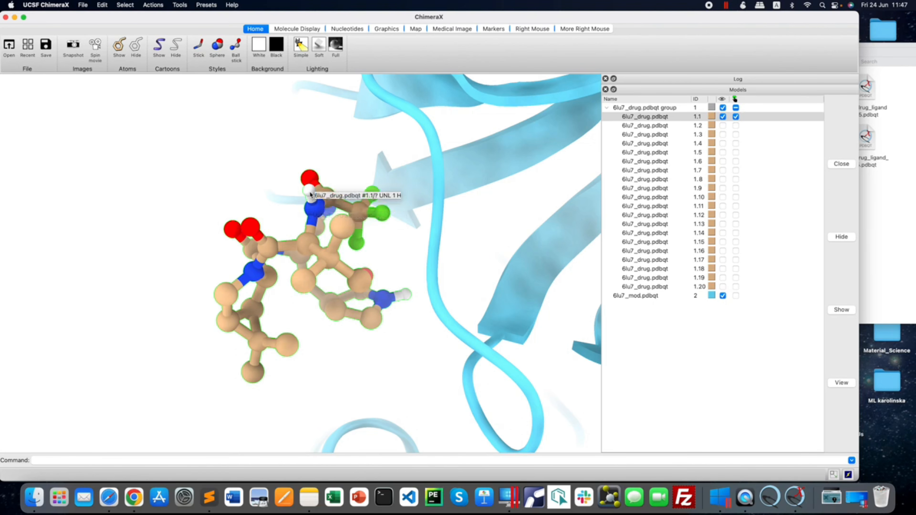
mouse_move(331, 264)
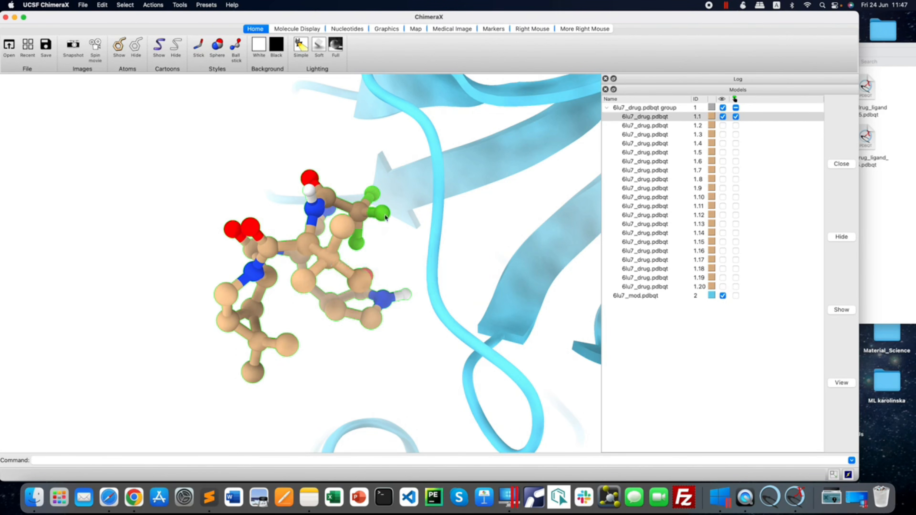
mouse_move(386, 218)
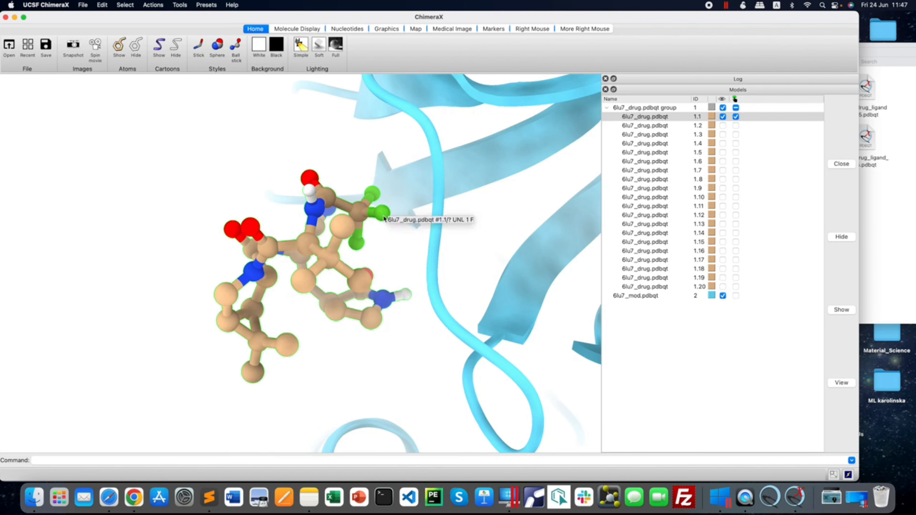
mouse_move(385, 266)
mouse_down()
mouse_move(327, 259)
mouse_move(383, 255)
mouse_up()
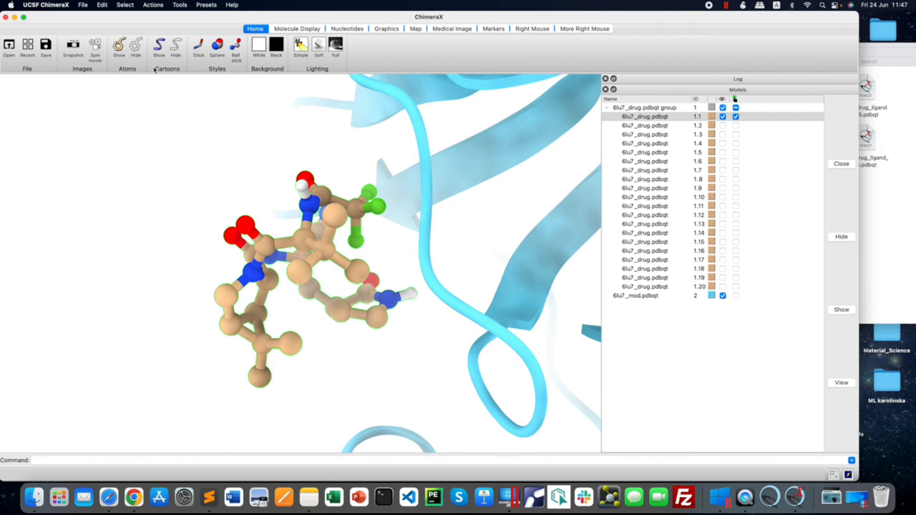
Clear the ligand pose 1.1 selection, fit the whole ligand–receptor complex in view, and rotate it to see where the ligand sits.
click(126, 5)
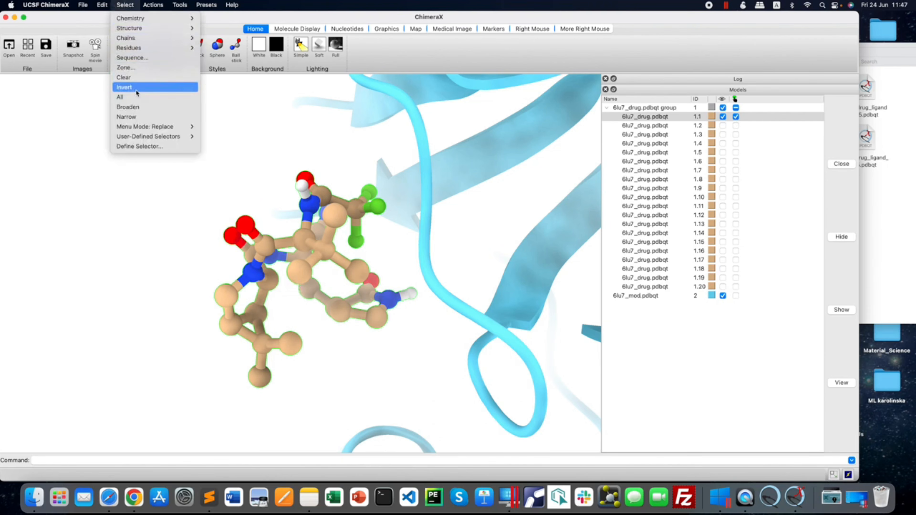
click(134, 78)
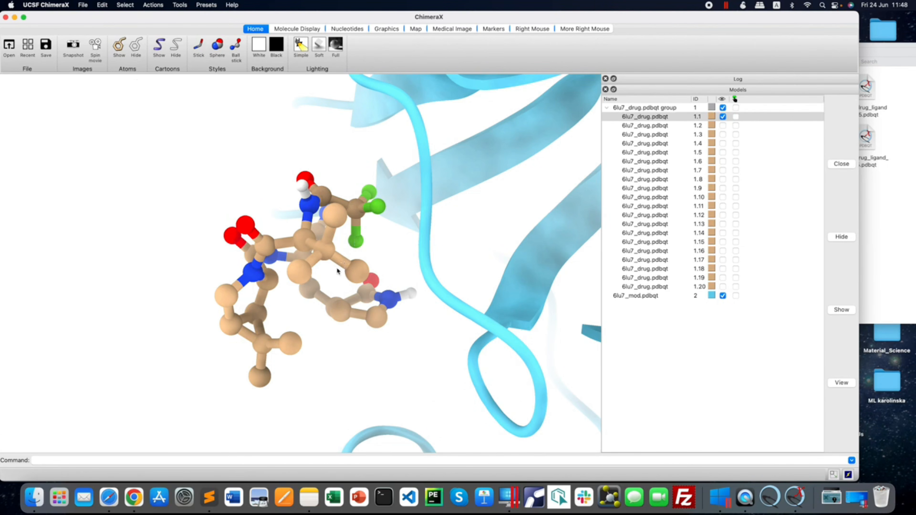
click(736, 117)
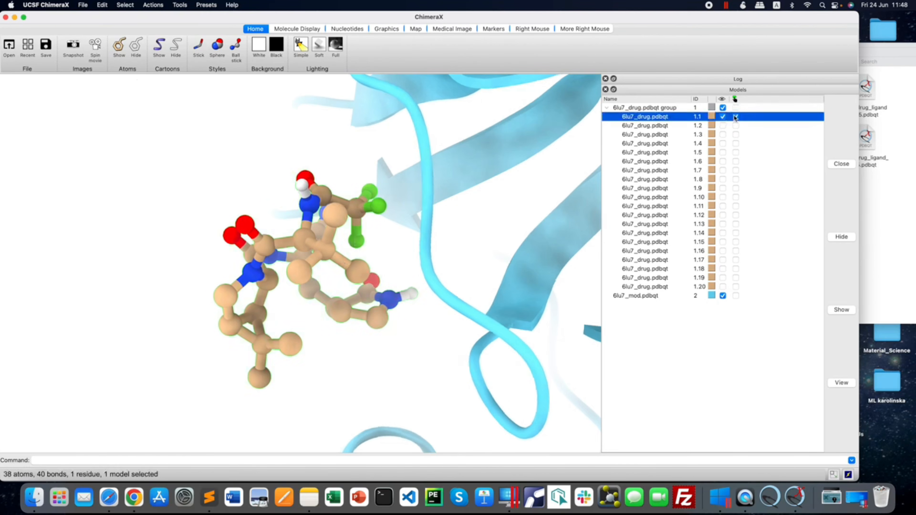
click(736, 117)
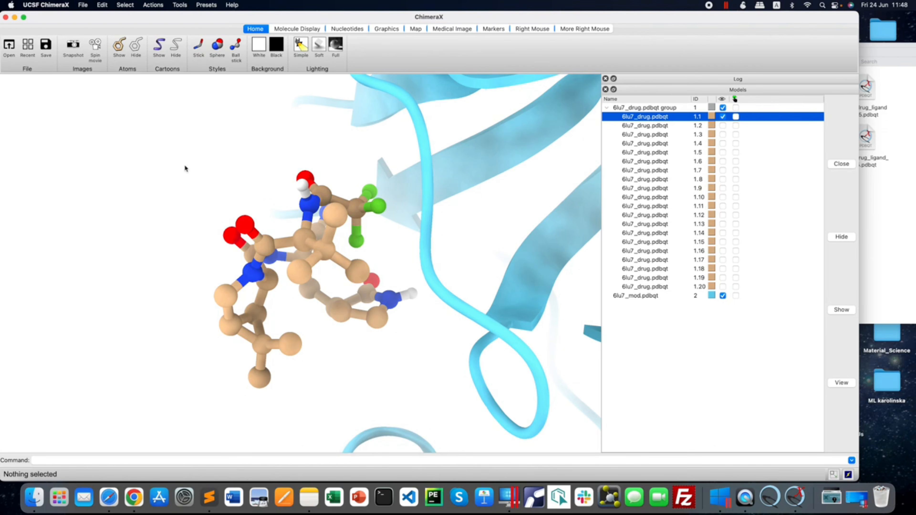
click(152, 5)
click(156, 70)
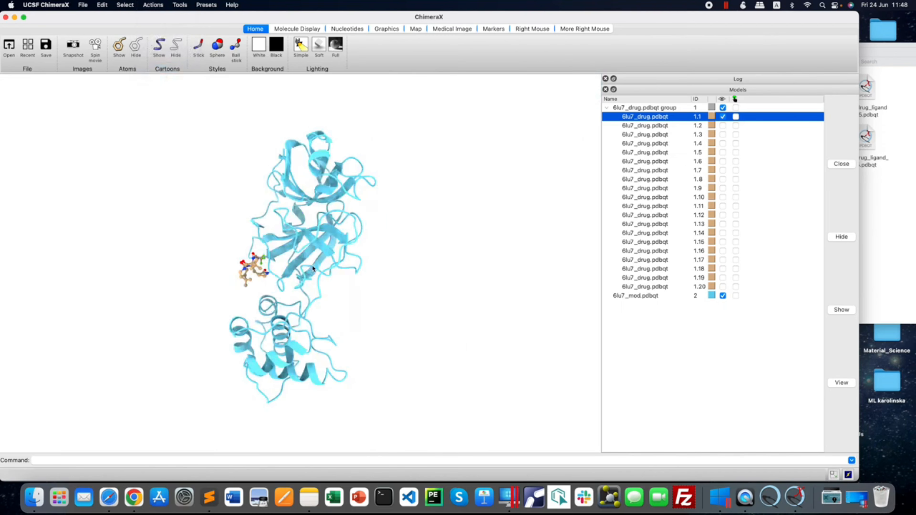
mouse_move(313, 269)
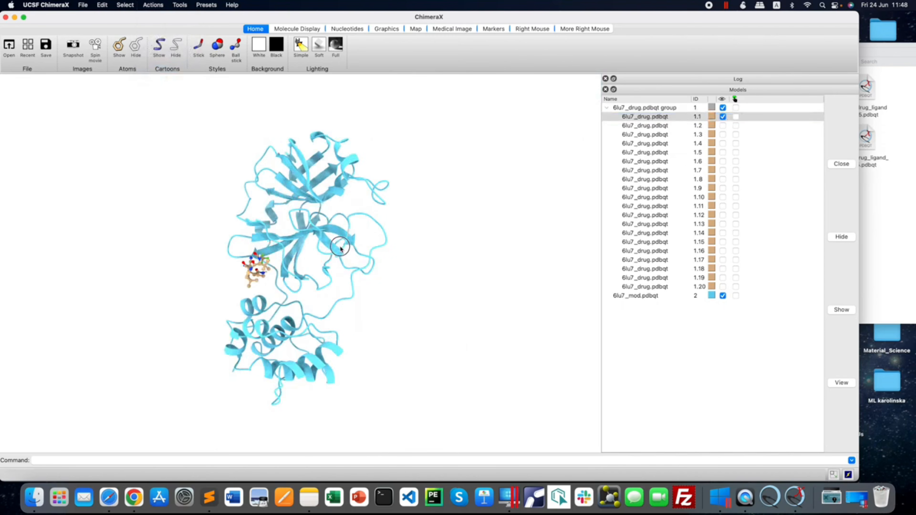
drag(306, 247, 348, 249)
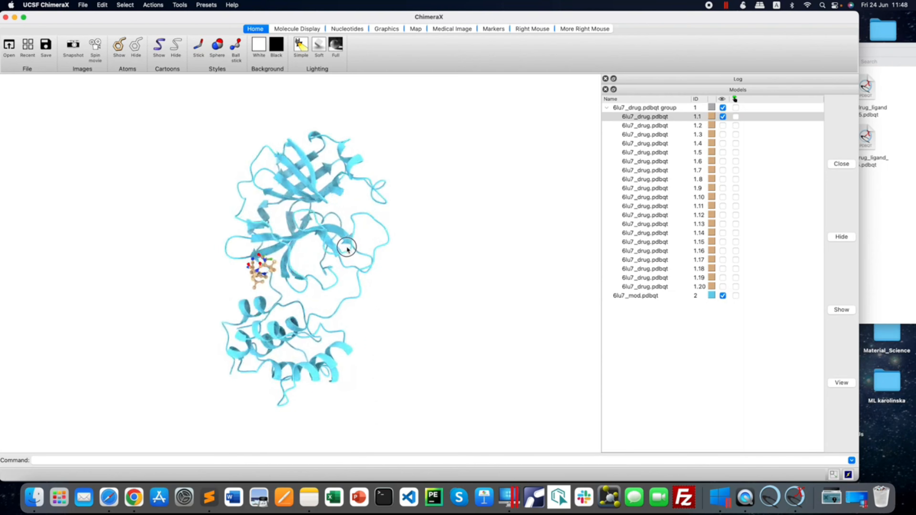
click(736, 117)
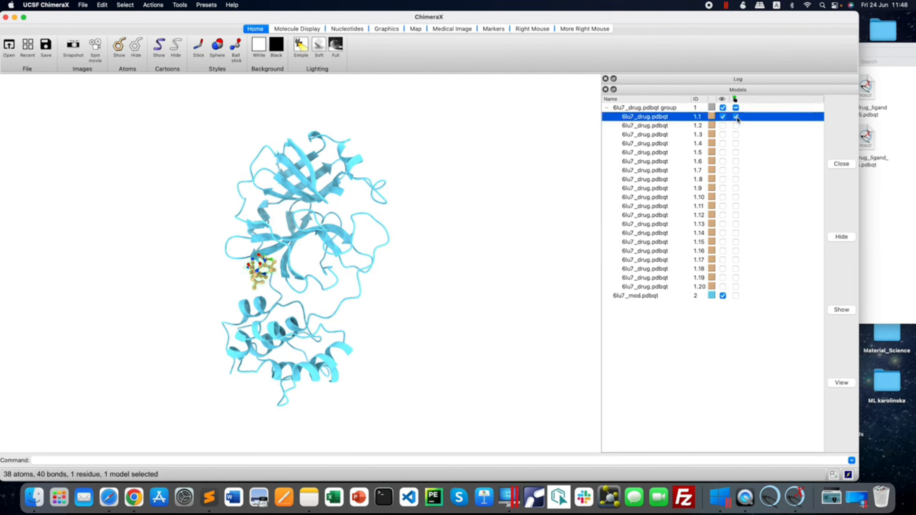
click(736, 117)
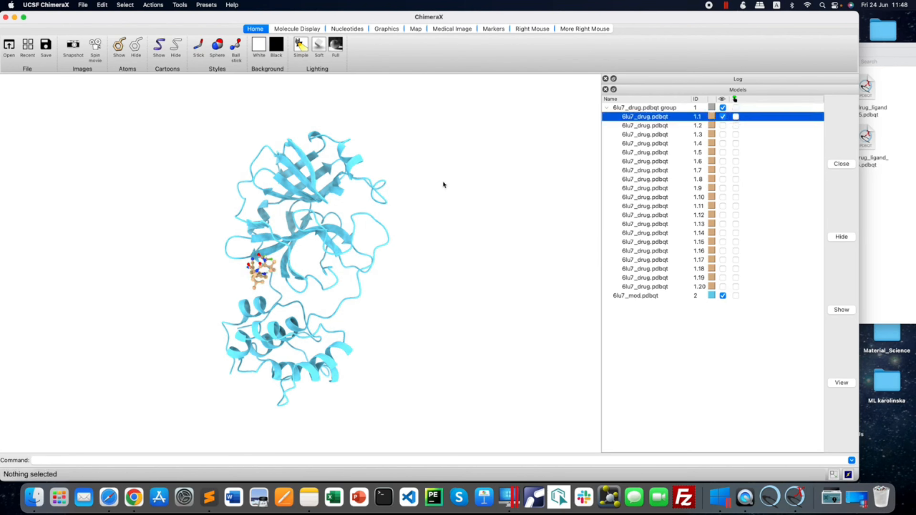
Select the 6lu7_mod.pdbqt receptor, hide its cartoon ribbons, and show them again.
click(736, 296)
drag(321, 292, 308, 288)
scroll(189, 120, up, 1)
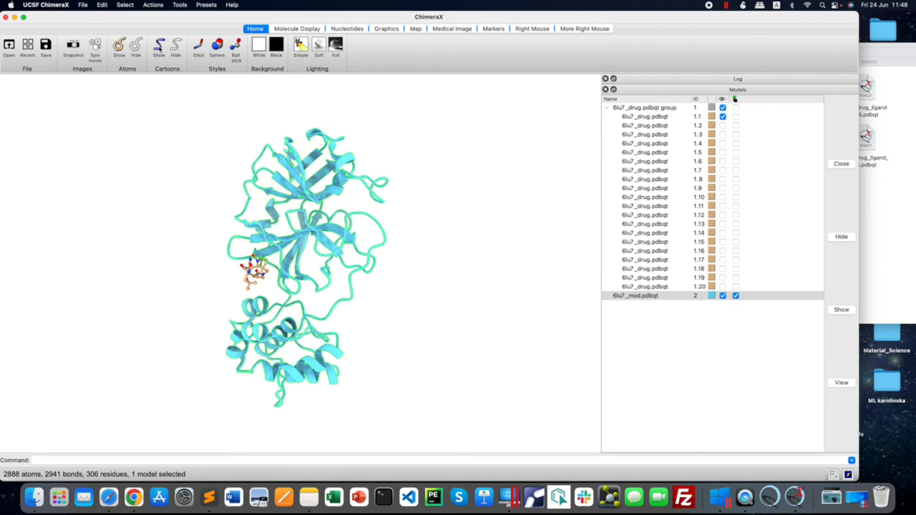
click(176, 49)
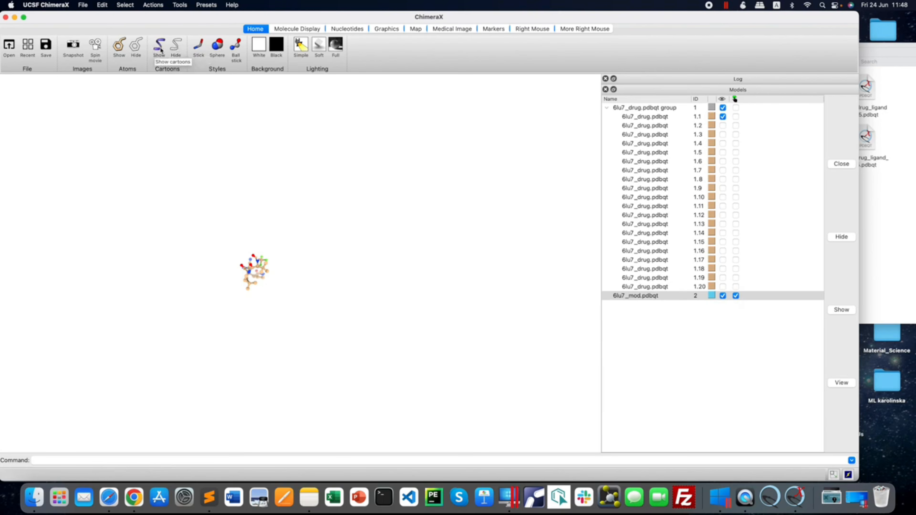
click(160, 48)
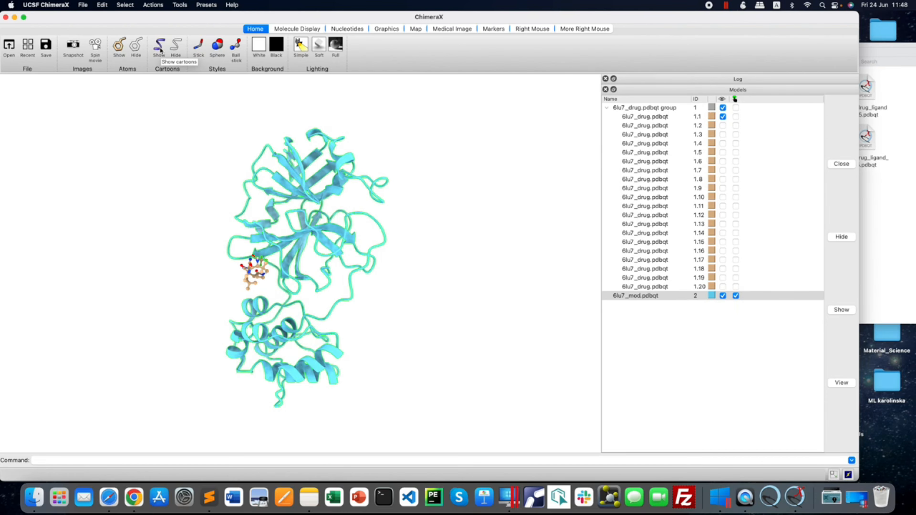
Display the selected receptor's atoms over its cartoon, inspect them, and hide them again.
click(119, 47)
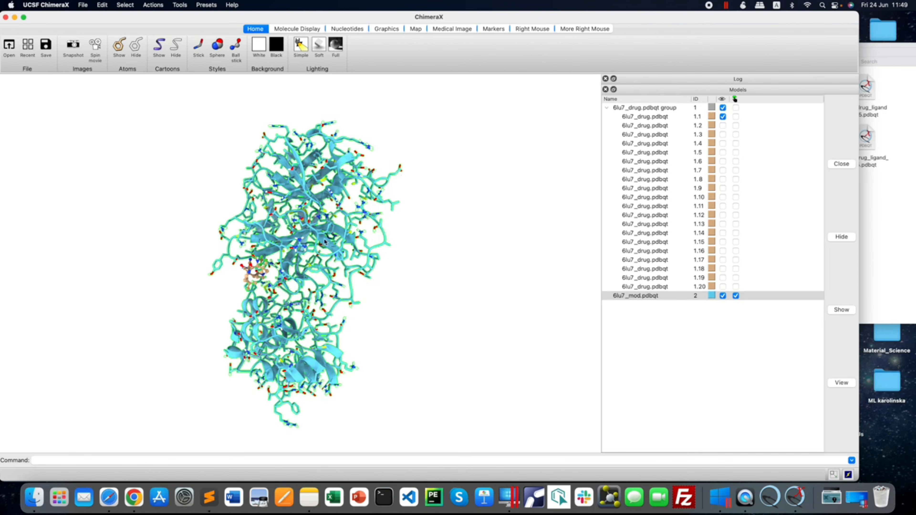
drag(316, 251, 327, 245)
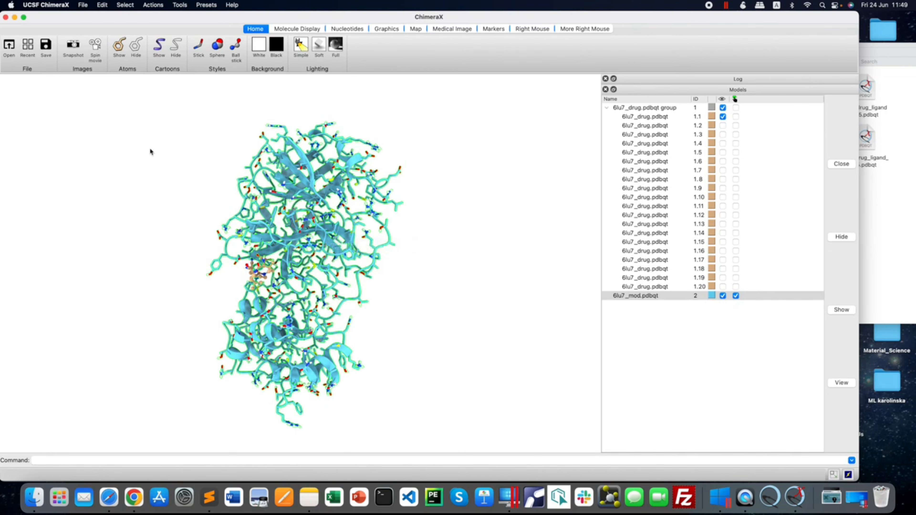
click(136, 52)
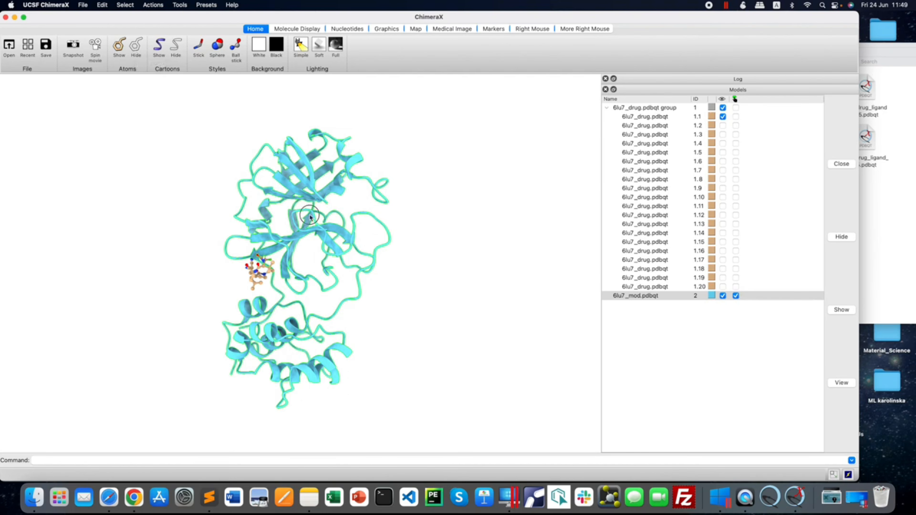
mouse_move(310, 216)
mouse_down()
mouse_move(289, 216)
mouse_move(317, 212)
mouse_move(314, 230)
mouse_up()
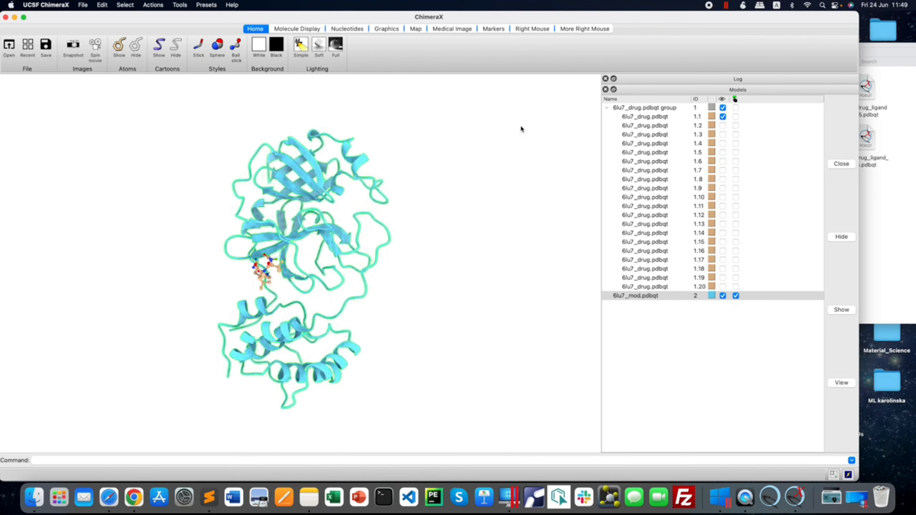
Show the molecular surface of the selected receptor, and clear the selection to inspect the ligand in its pocket.
click(287, 30)
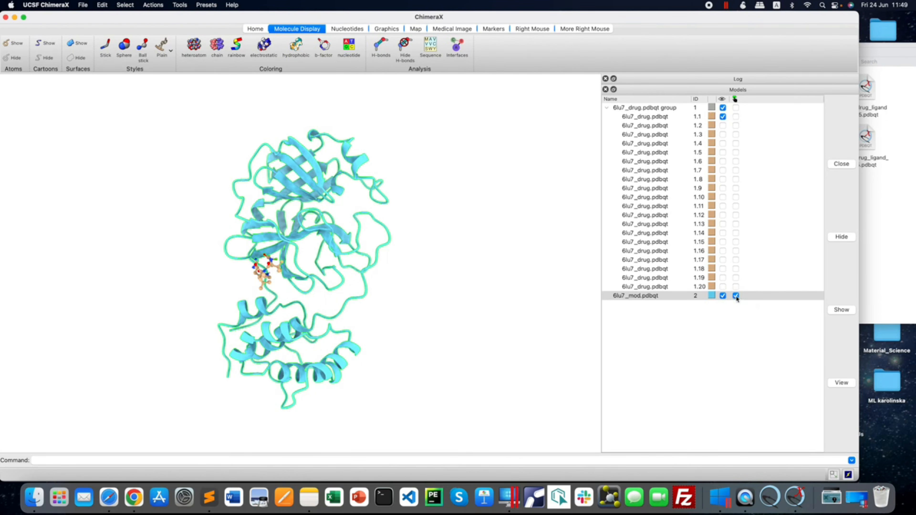
click(81, 45)
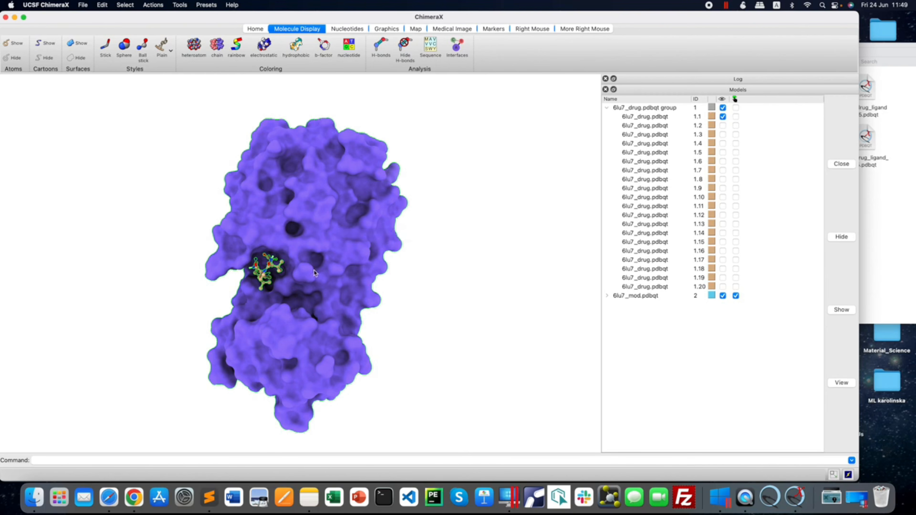
click(736, 117)
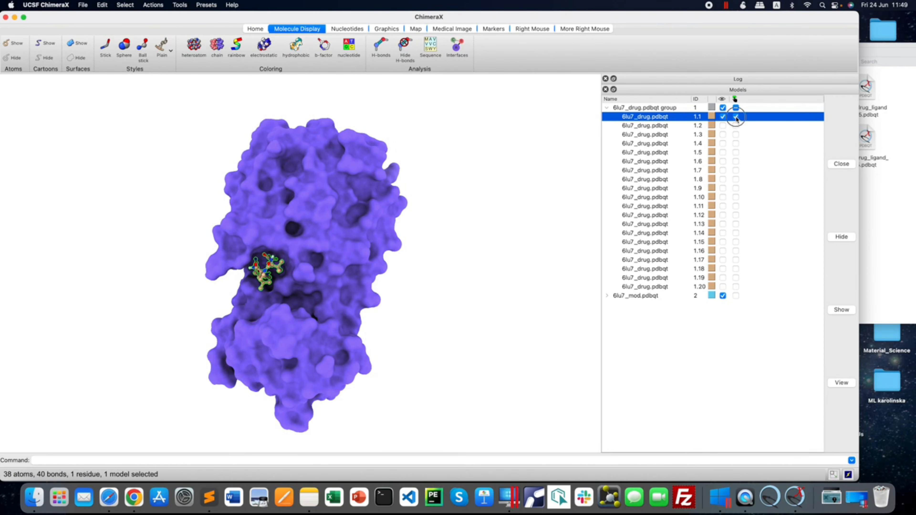
click(736, 117)
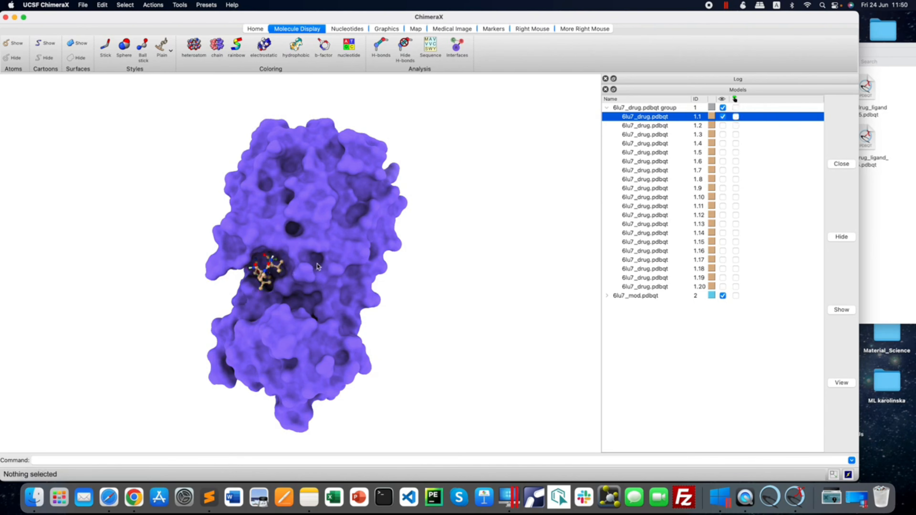
drag(317, 291, 313, 294)
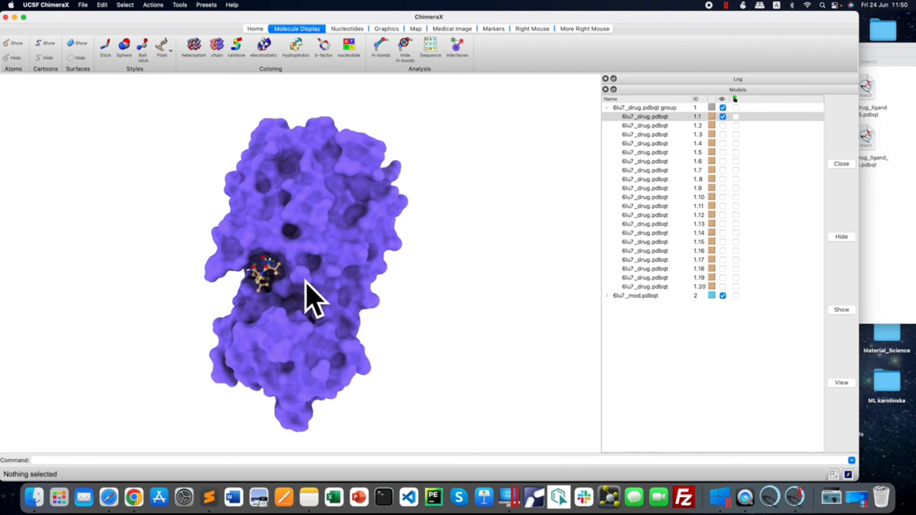
mouse_move(306, 284)
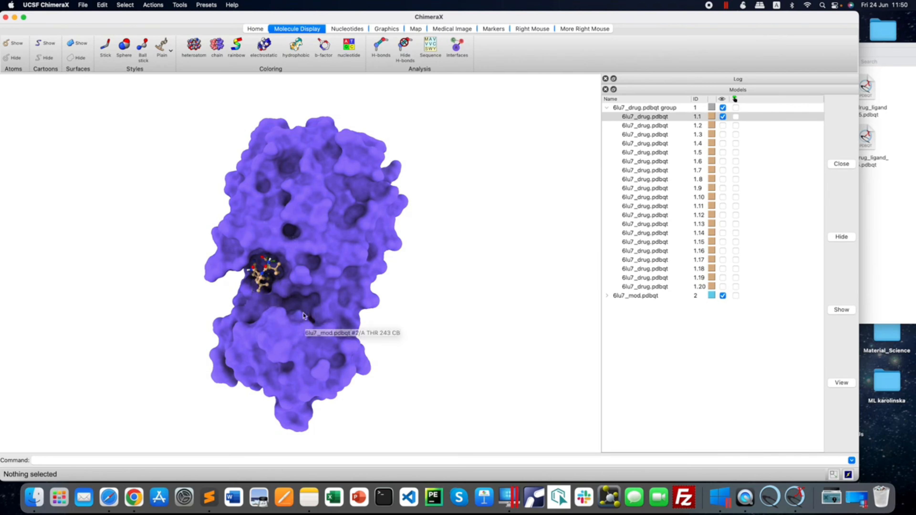
Focus the view on ligand pose 1.1 and rotate the close-up to examine how it fits the receptor's surface pocket.
click(736, 117)
click(153, 5)
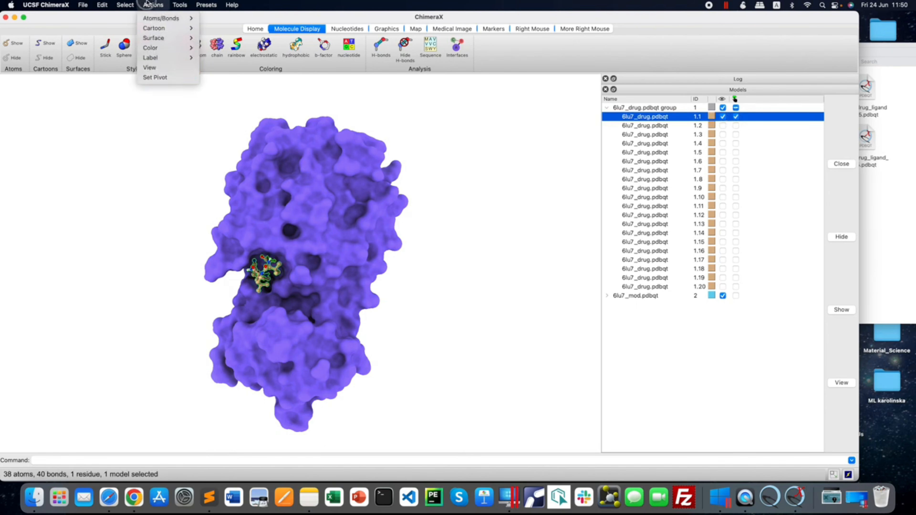
click(159, 69)
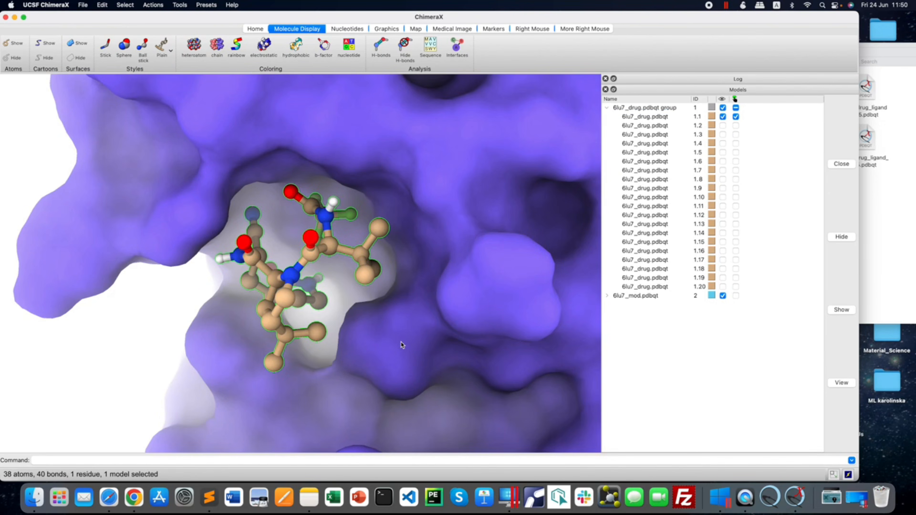
drag(407, 342, 421, 345)
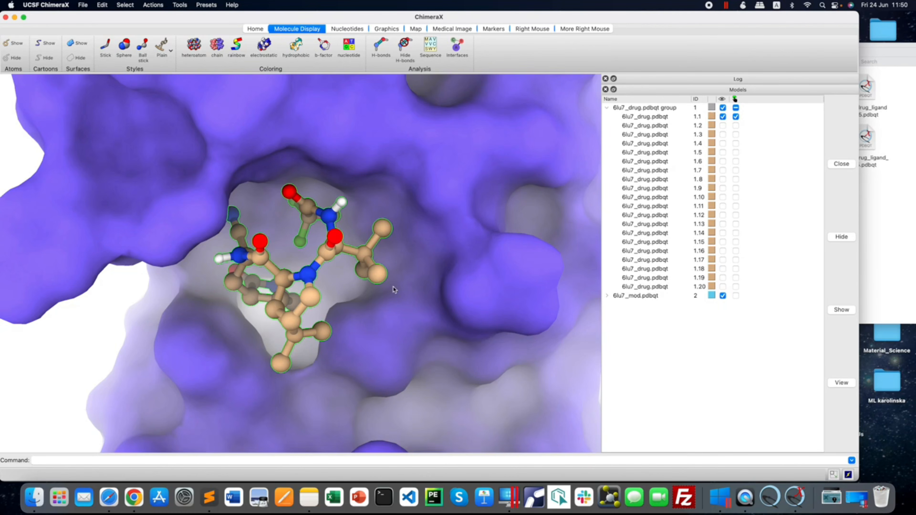
mouse_move(405, 301)
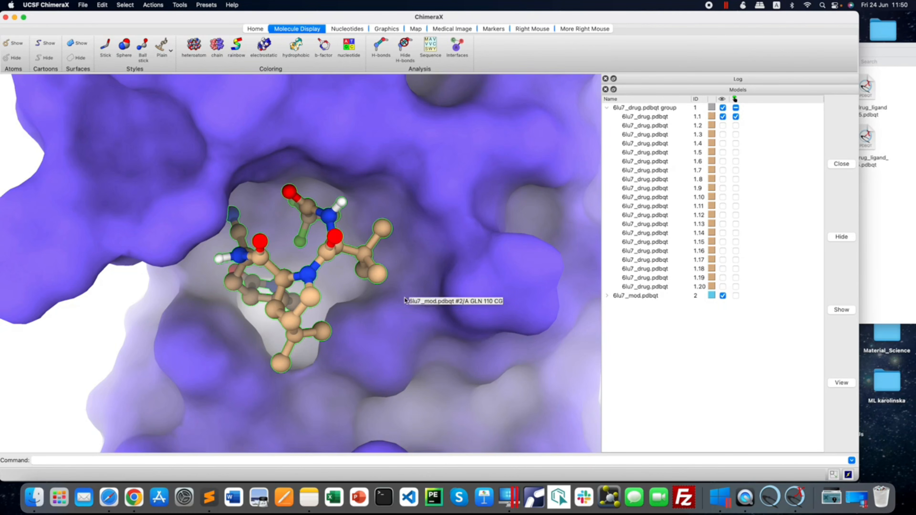
drag(390, 309, 370, 311)
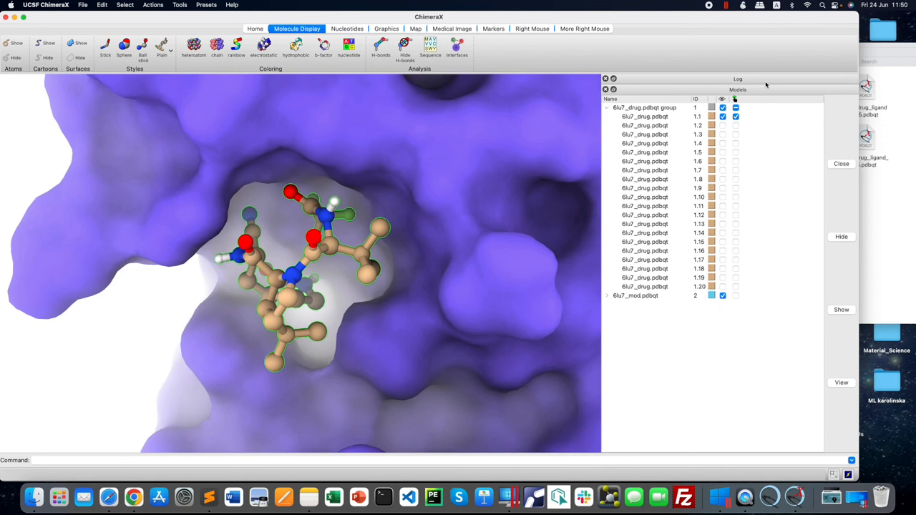
Deselect ligand pose 1.1, return to the full view of the surfaced complex, and rotate it slightly.
click(736, 116)
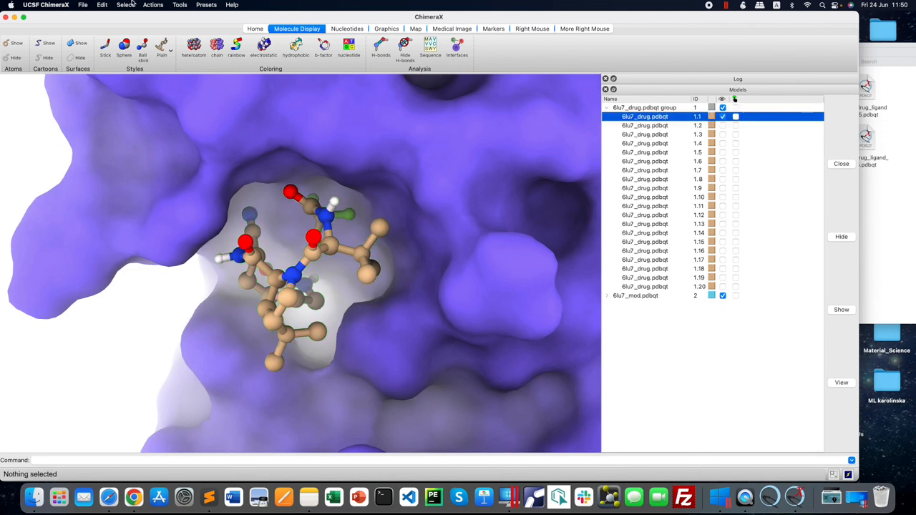
click(153, 5)
click(152, 68)
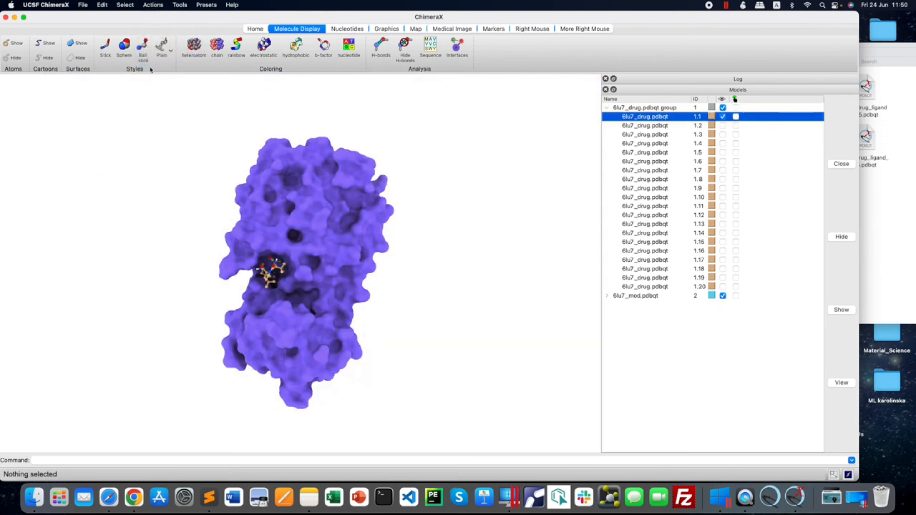
drag(359, 175, 342, 170)
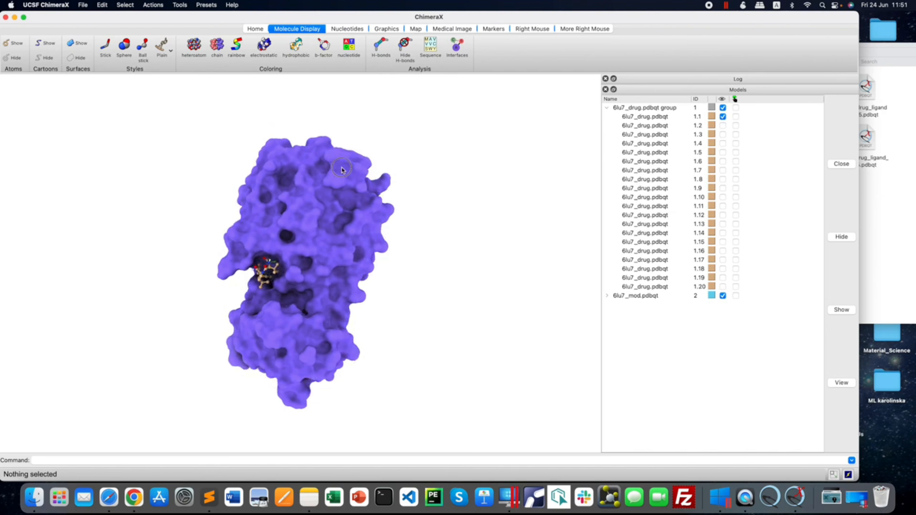
drag(321, 343, 326, 342)
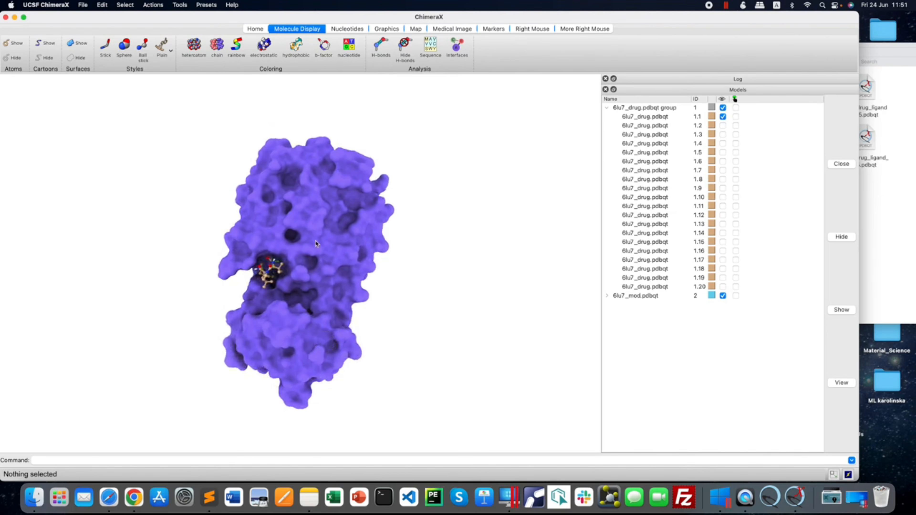
Find and display the hydrogen bonds of ligand pose 1.1.
click(736, 117)
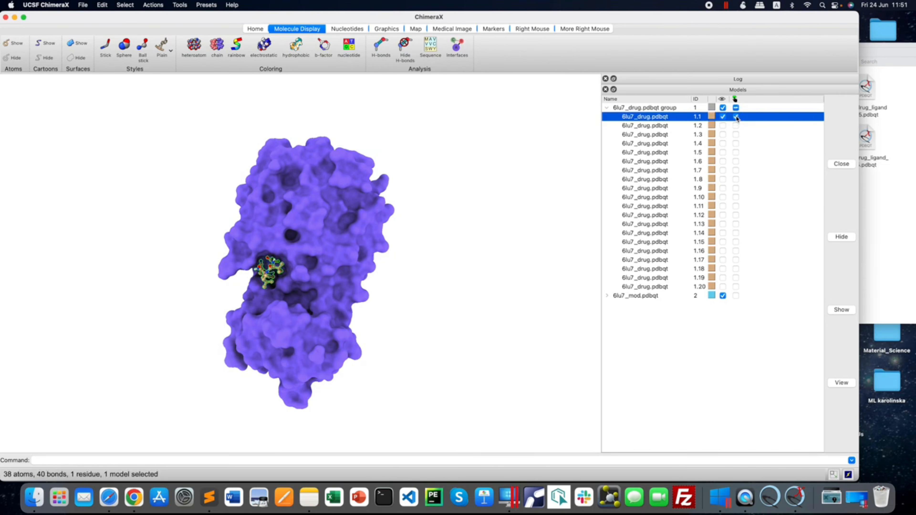
click(379, 45)
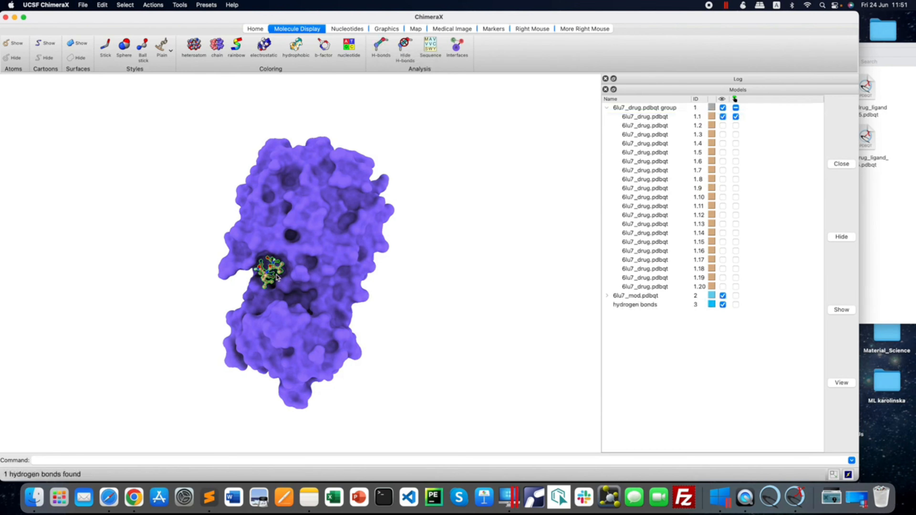
mouse_move(278, 289)
mouse_down()
mouse_move(297, 287)
mouse_move(276, 289)
mouse_up()
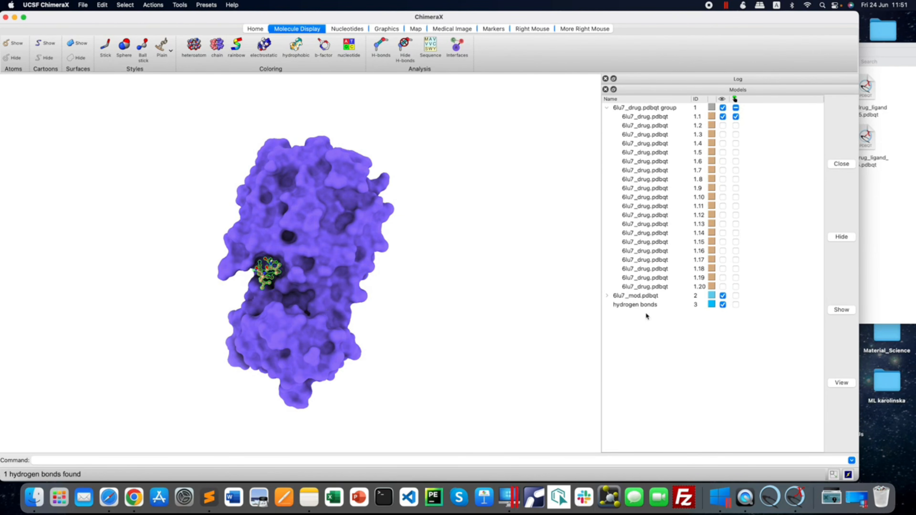
Select the 6lu7_mod receptor together with its surface submodel and hide its molecular surface.
click(736, 296)
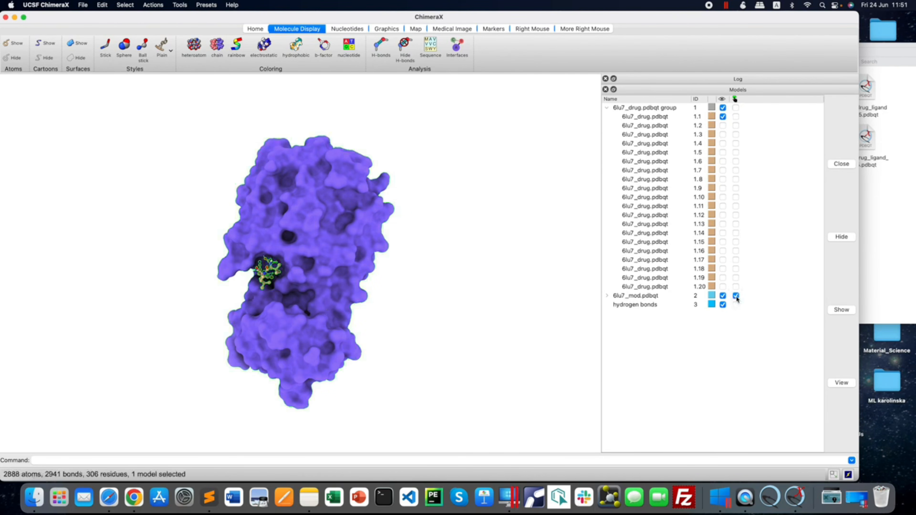
click(736, 117)
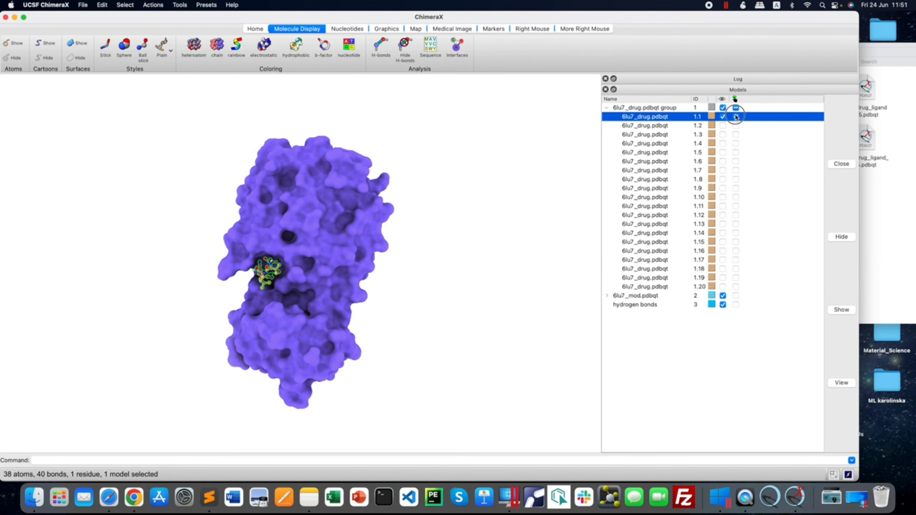
click(736, 116)
click(736, 296)
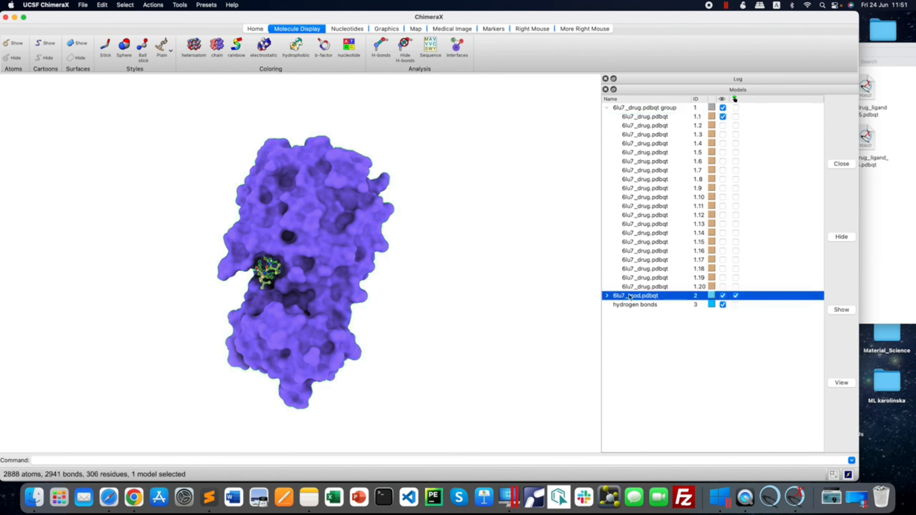
click(607, 295)
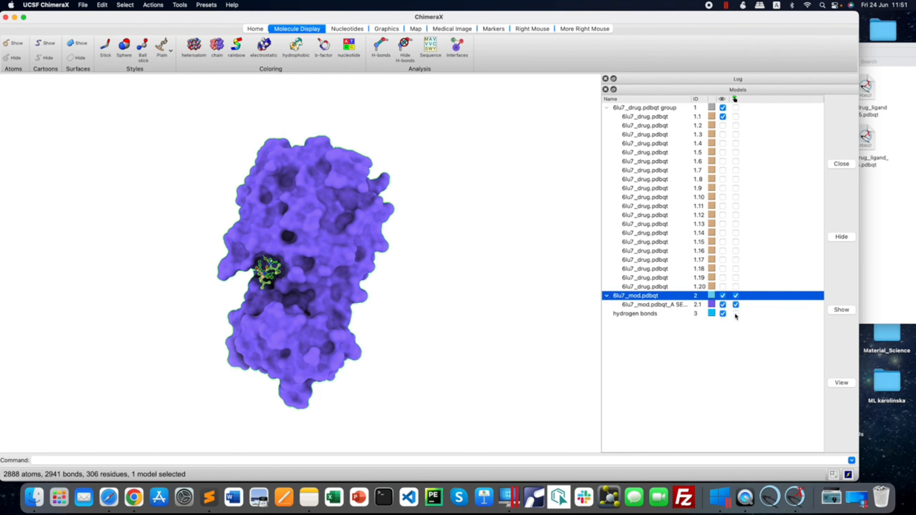
click(736, 305)
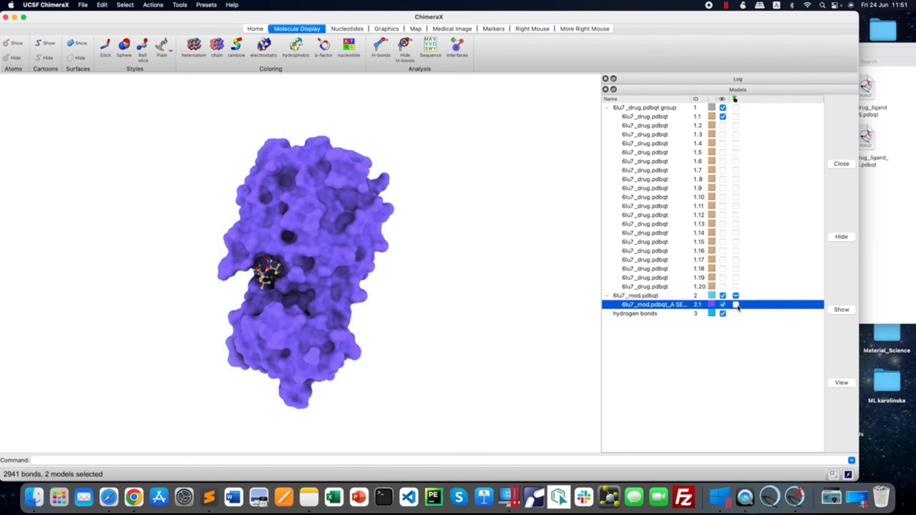
click(737, 296)
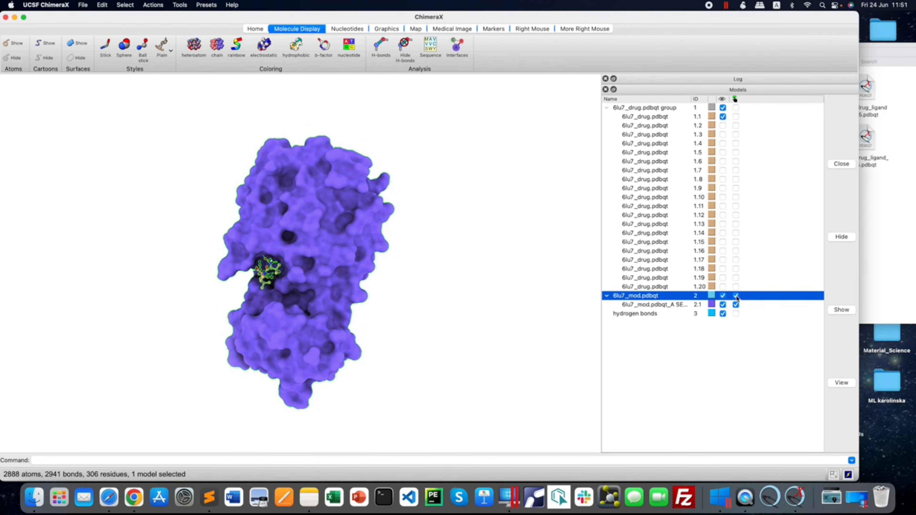
click(737, 296)
click(737, 296)
click(82, 58)
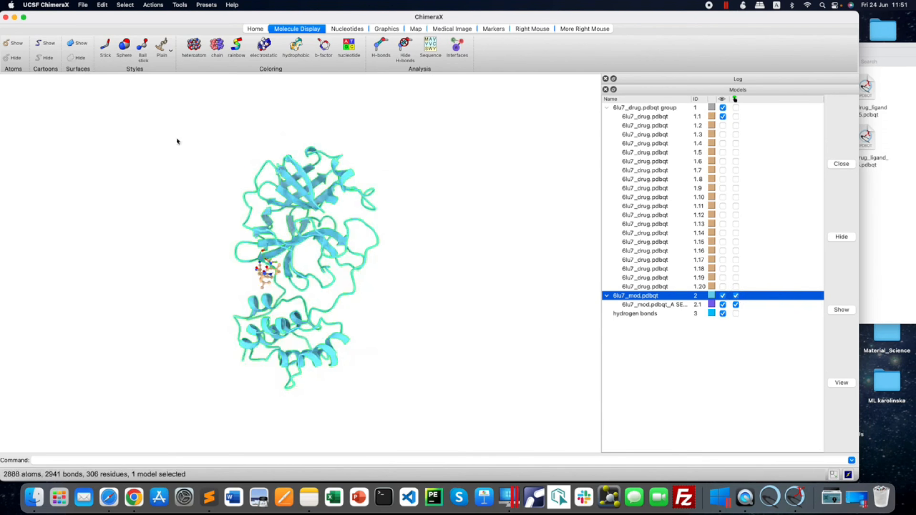
Select ligand pose 1.1 and focus the view on it within the receptor cartoon.
drag(315, 272, 366, 269)
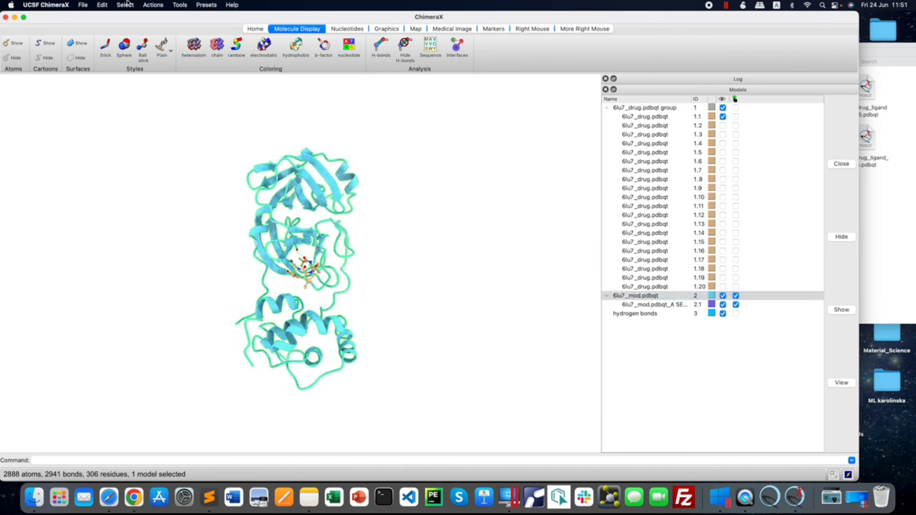
click(736, 116)
click(142, 4)
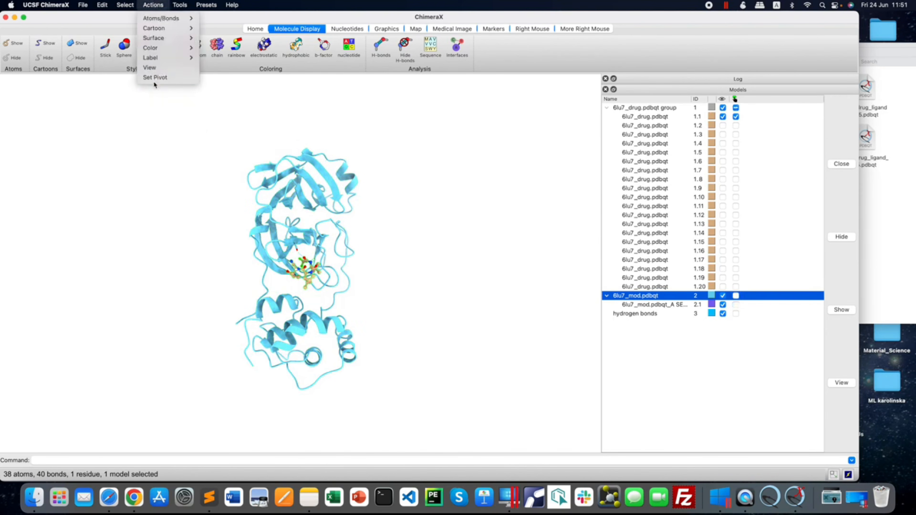
click(155, 68)
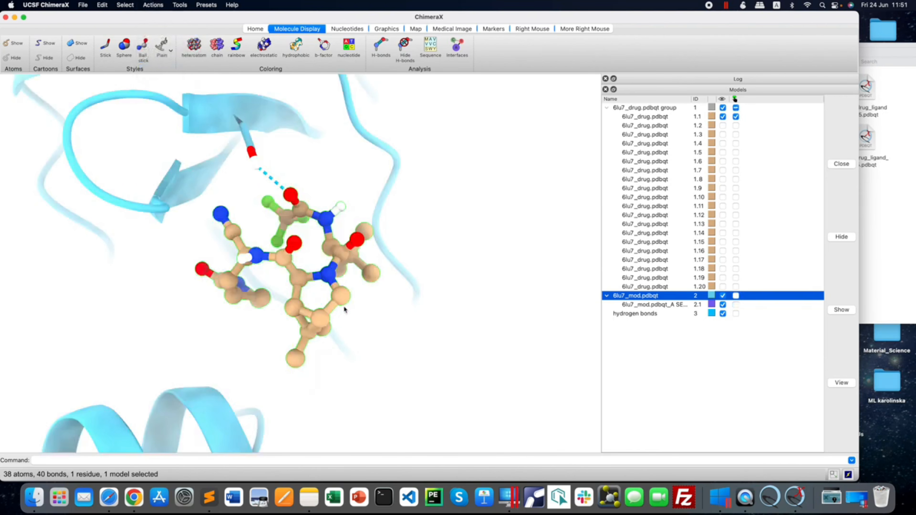
drag(354, 310, 349, 313)
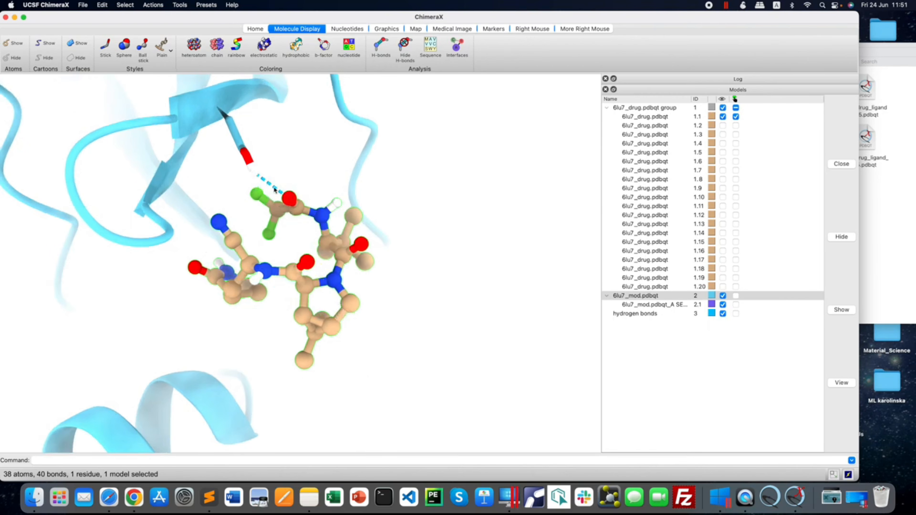
Examine the hydrogen bond between ligand pose 1.1 and the receptor for its residue, atoms and distance, viewing it from several angles.
mouse_move(275, 189)
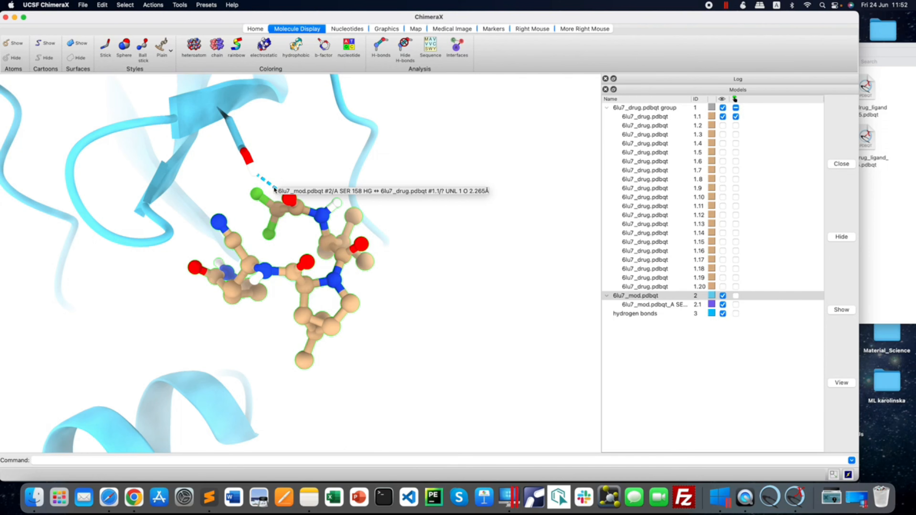
drag(288, 174, 255, 151)
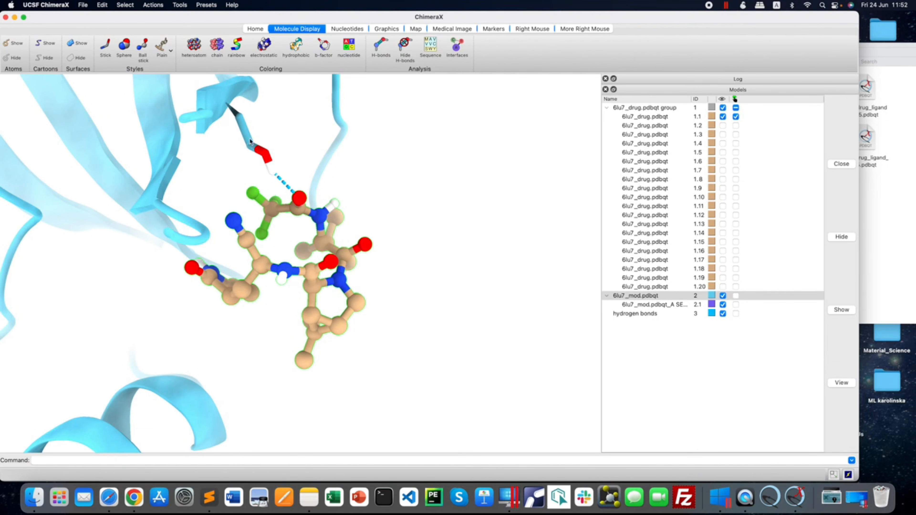
click(255, 154)
drag(255, 155, 247, 194)
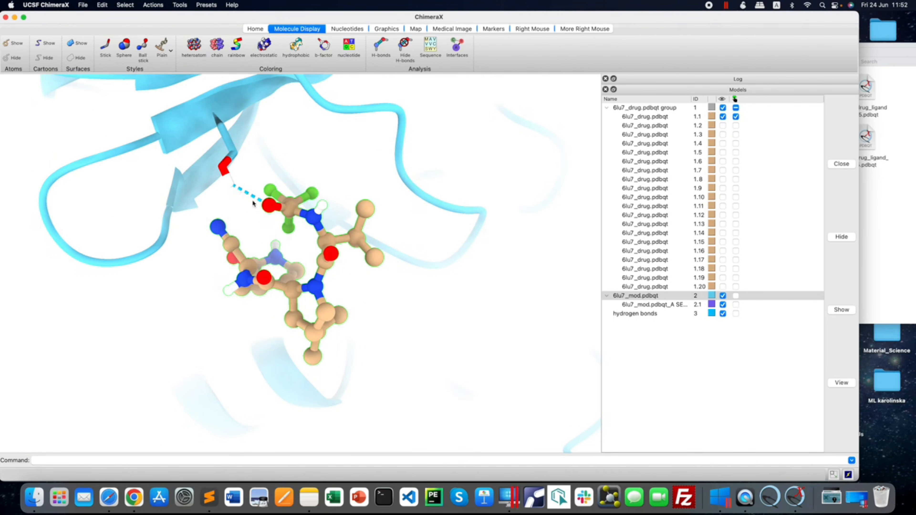
click(276, 228)
mouse_move(276, 228)
mouse_down()
mouse_move(258, 234)
mouse_move(273, 234)
mouse_up()
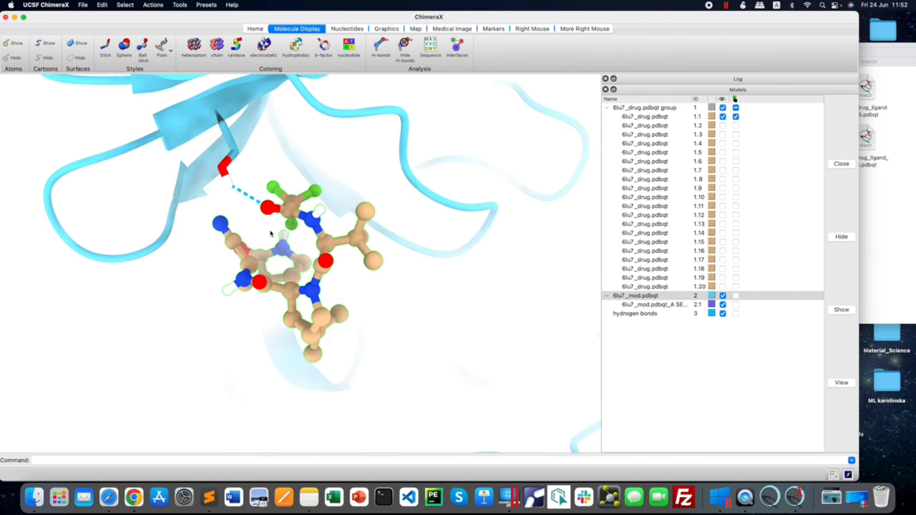
drag(272, 235, 321, 203)
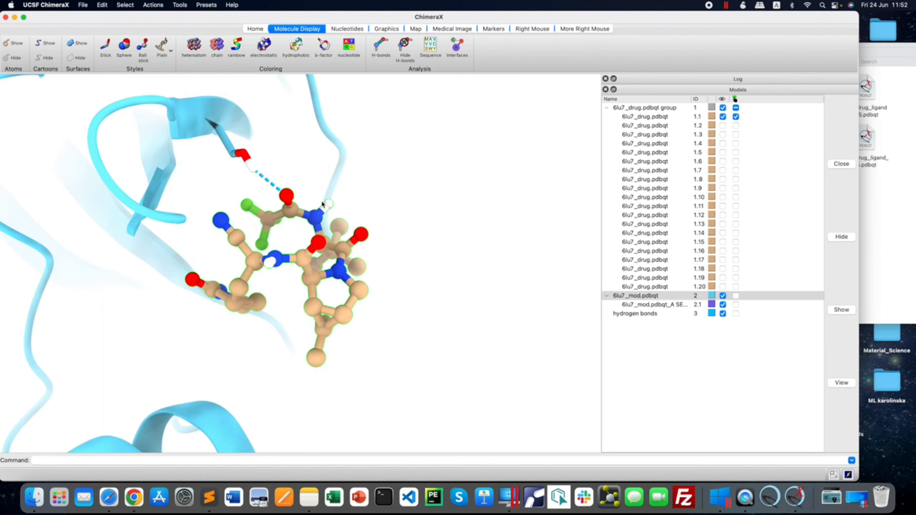
mouse_move(316, 278)
mouse_down()
mouse_move(335, 280)
mouse_move(325, 290)
mouse_up()
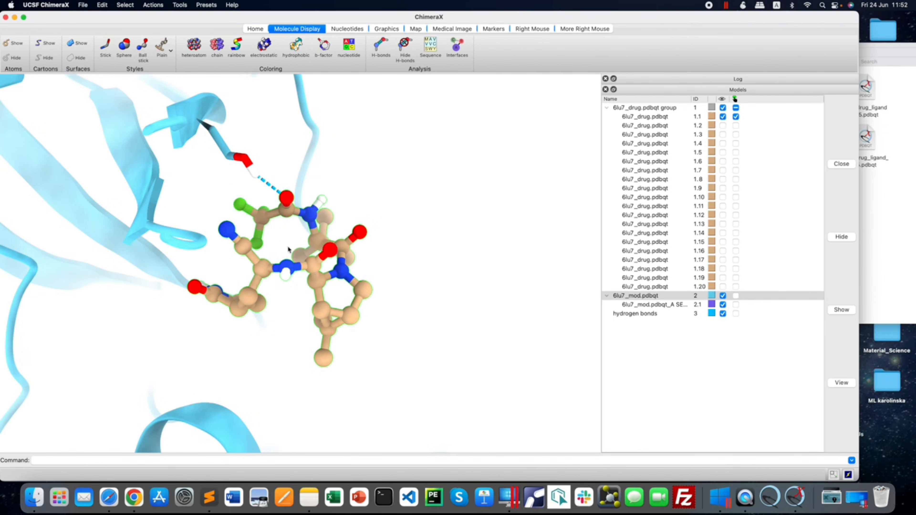
right_drag(282, 238, 392, 249)
drag(415, 311, 401, 287)
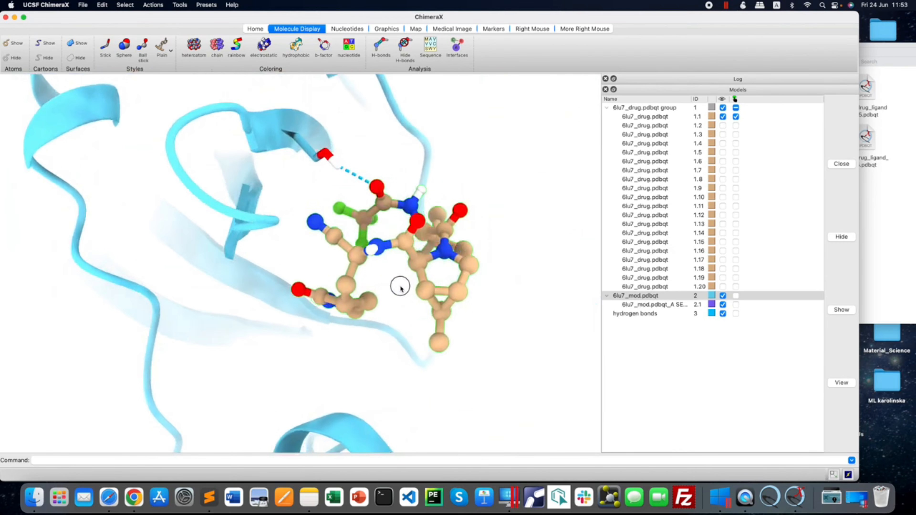
click(153, 5)
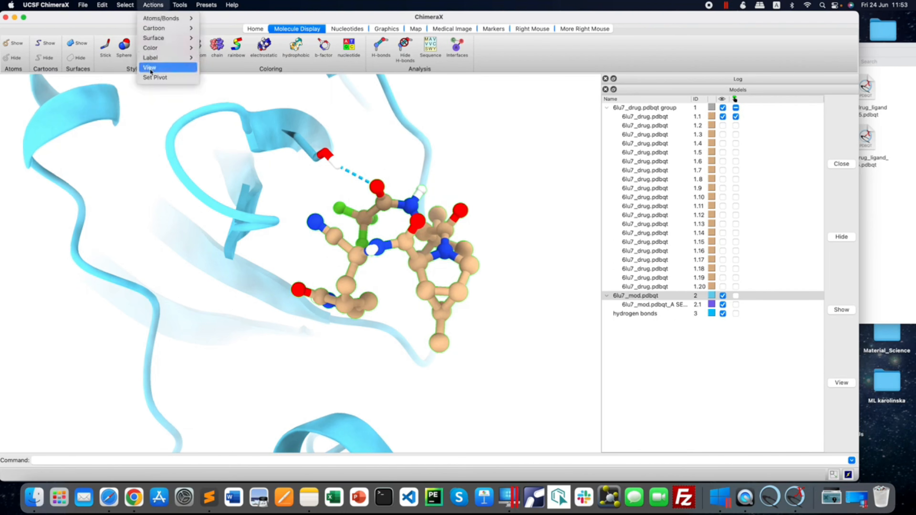
click(451, 155)
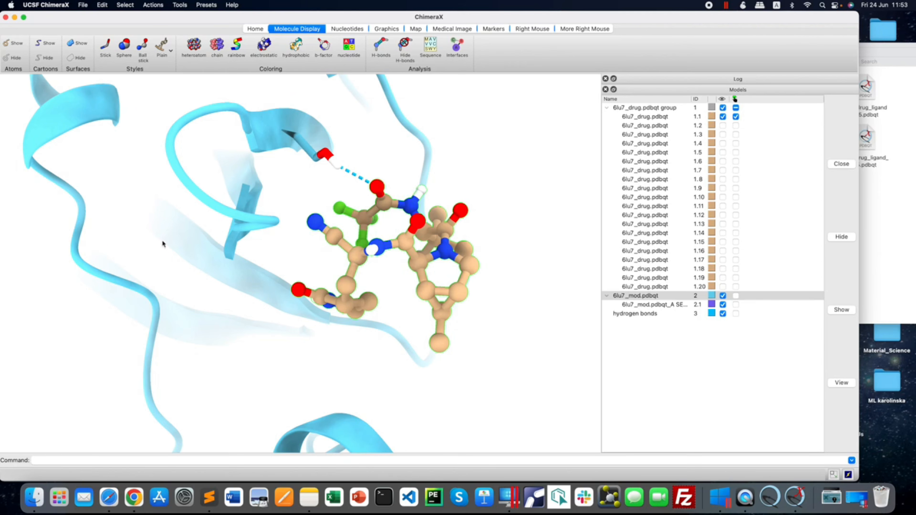
Orient the hydrogen-bond close-up, deselect ligand pose 1.1, and take a snapshot of the view.
mouse_move(256, 299)
mouse_down()
mouse_move(297, 295)
mouse_move(251, 302)
mouse_up()
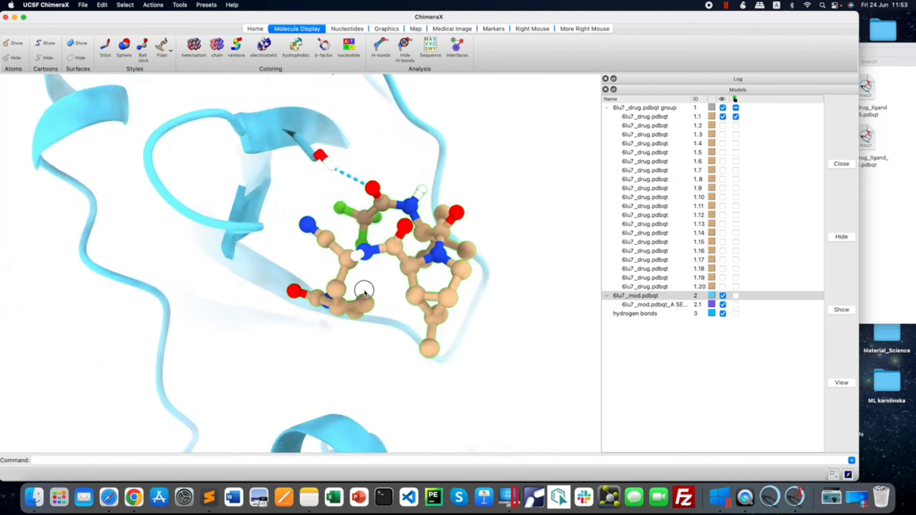
middle_drag(364, 289, 327, 294)
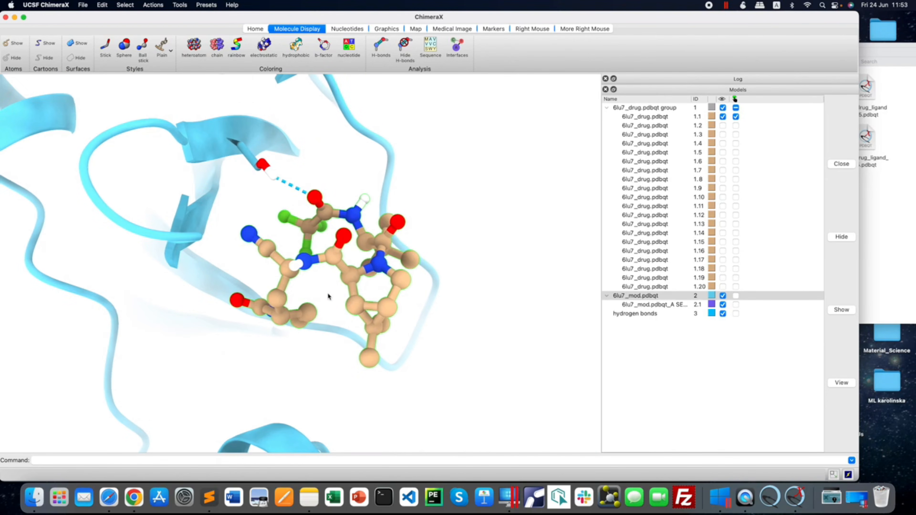
drag(380, 293, 353, 321)
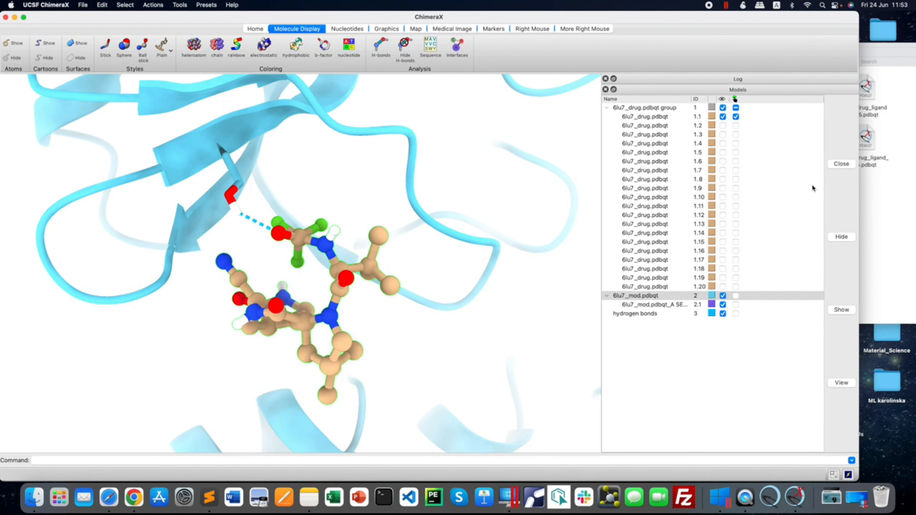
click(736, 117)
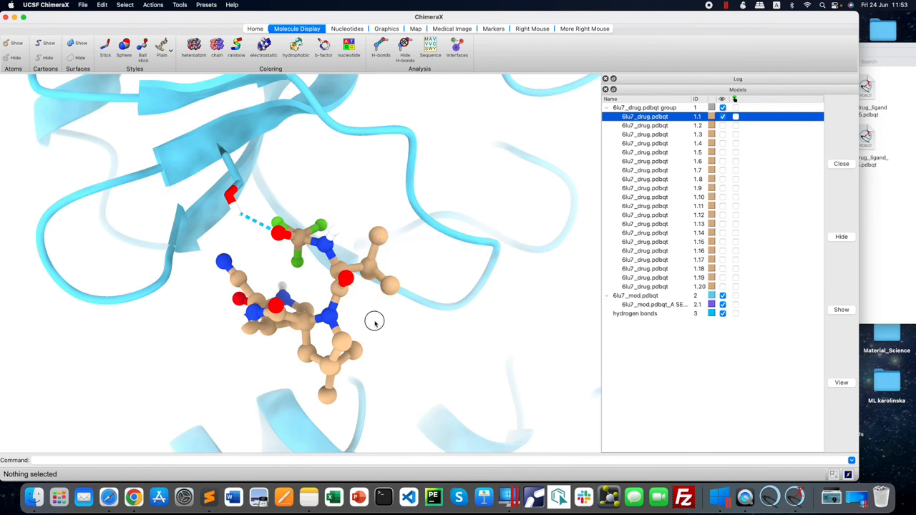
drag(374, 321, 370, 327)
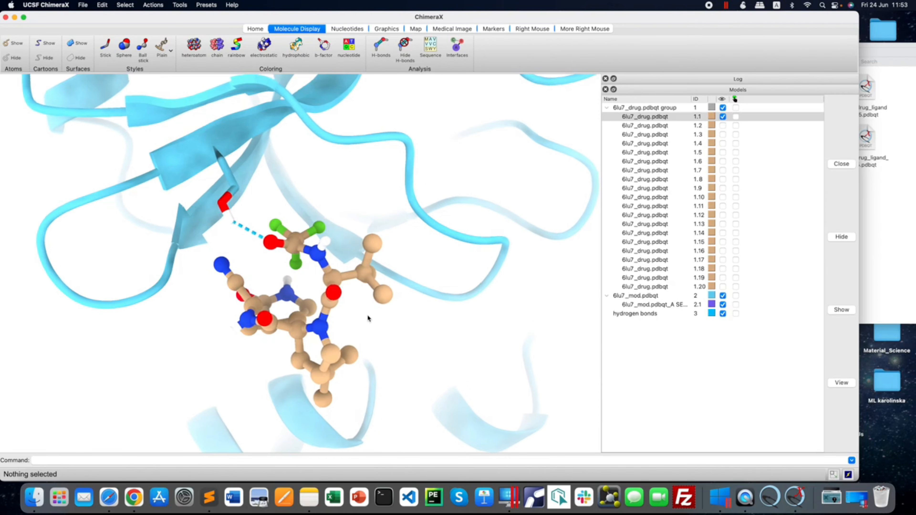
click(256, 29)
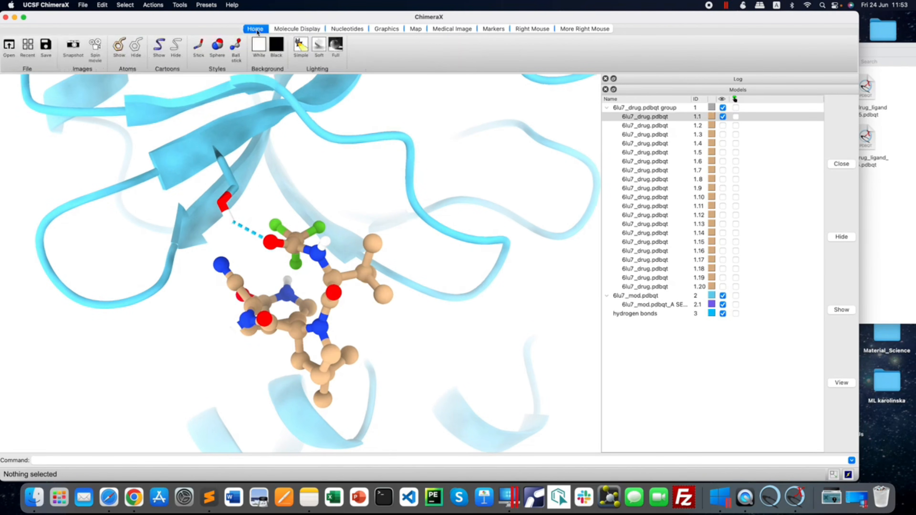
click(72, 46)
Switch to Finder, inspect the snapshot image1.png from the Desktop folder, close it, and return to ChimeraX.
click(35, 498)
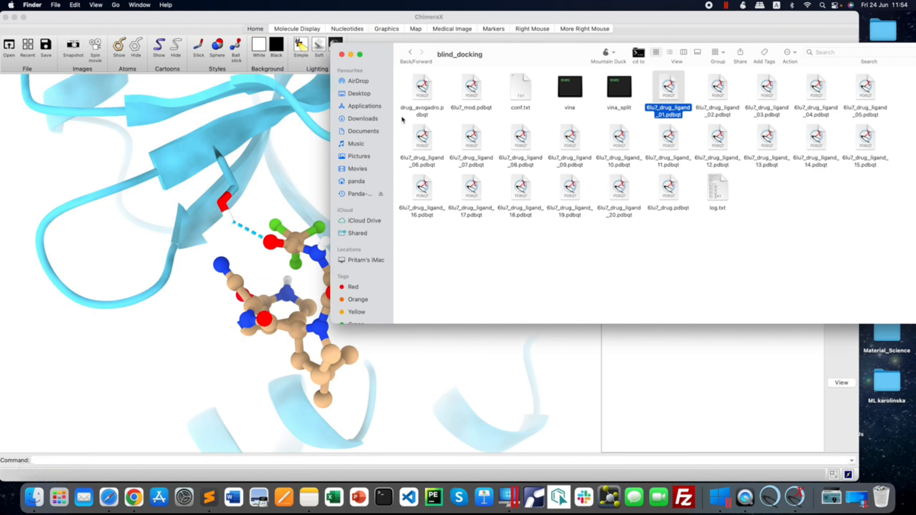
right_click(367, 96)
click(392, 107)
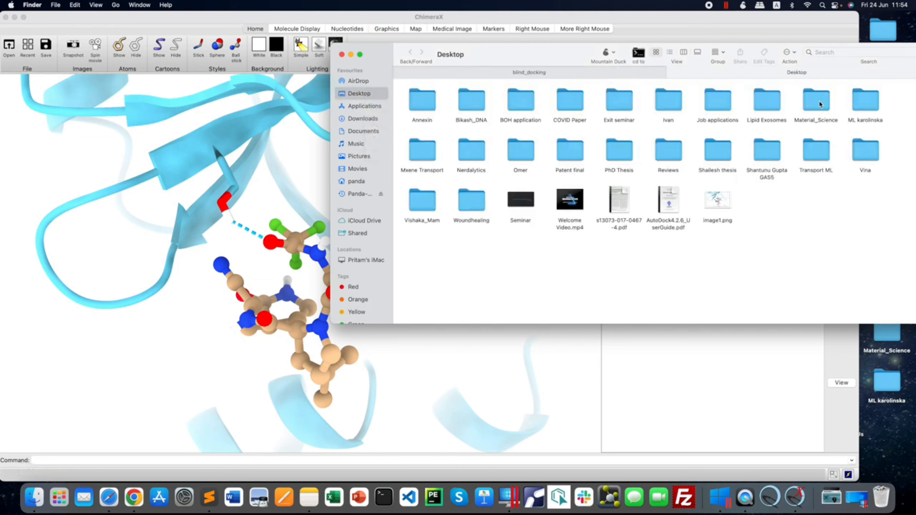
double_click(718, 204)
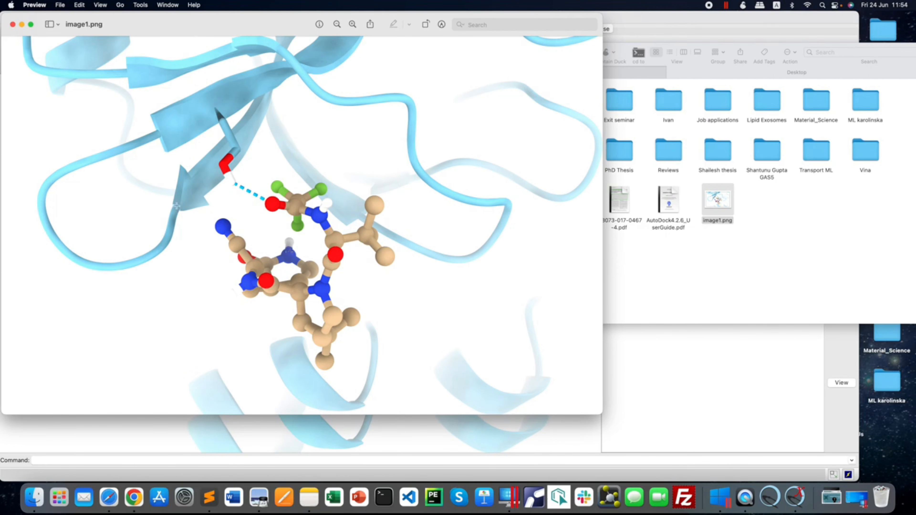
click(13, 25)
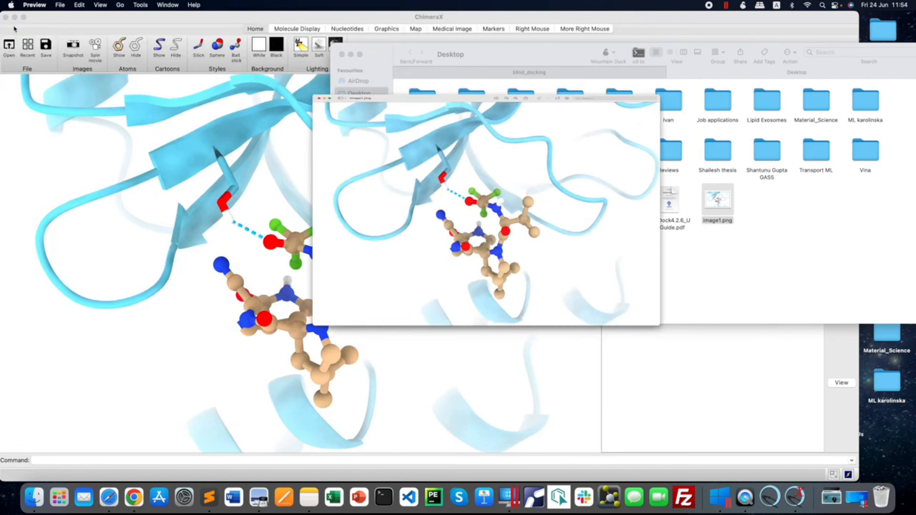
click(303, 131)
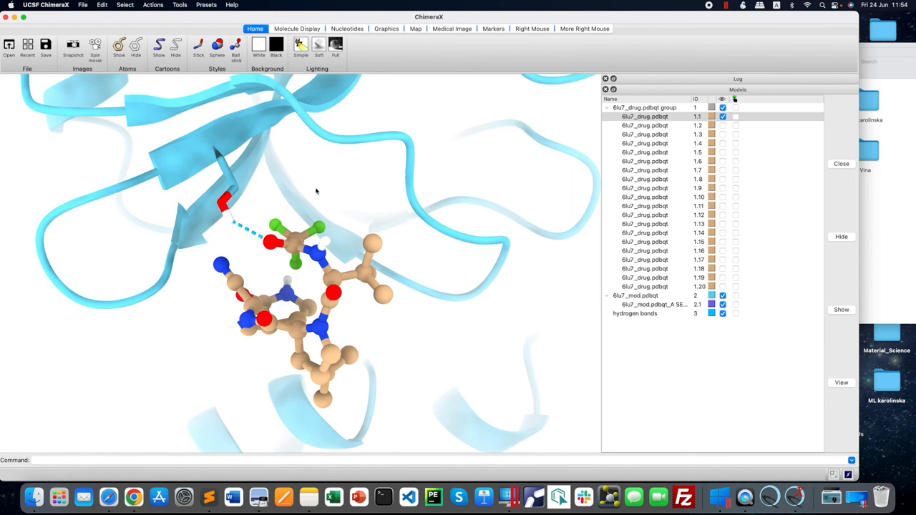
Start saving the ChimeraX scene and review the available file formats, keeping PDB as the type.
drag(355, 283, 332, 249)
click(83, 4)
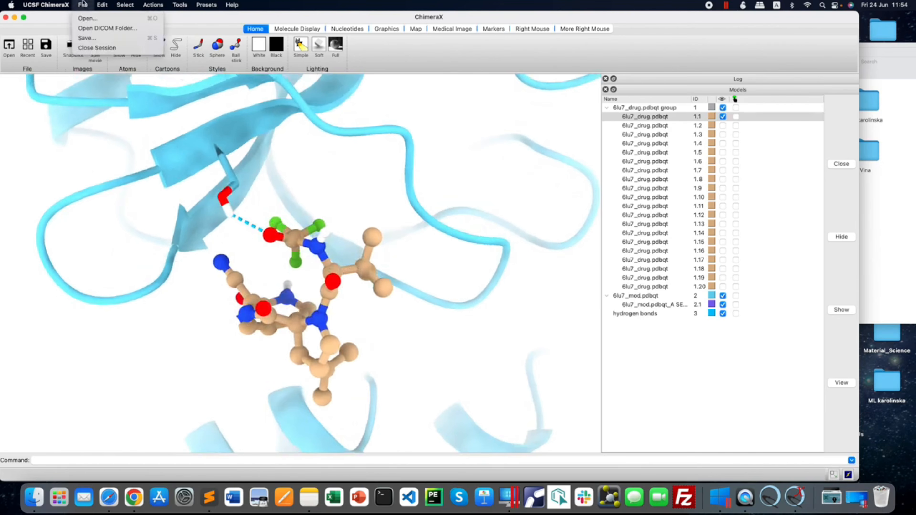
click(87, 38)
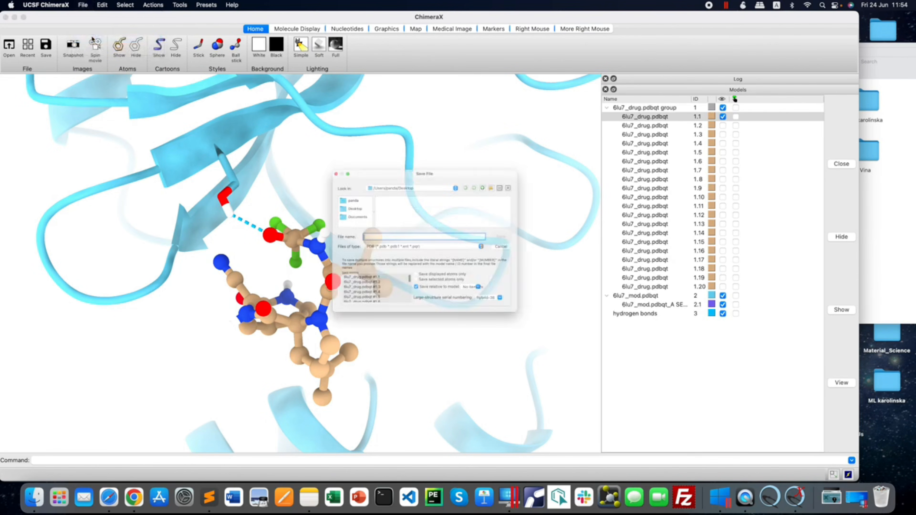
click(436, 251)
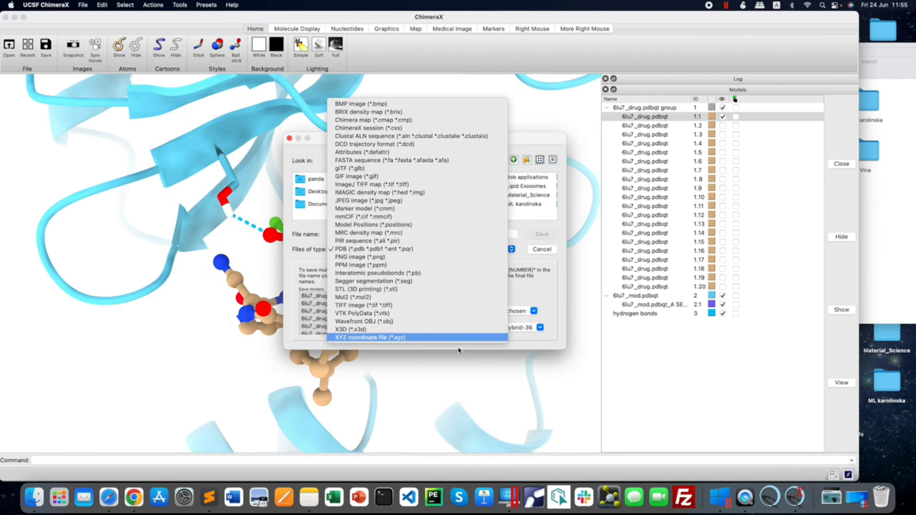
click(556, 288)
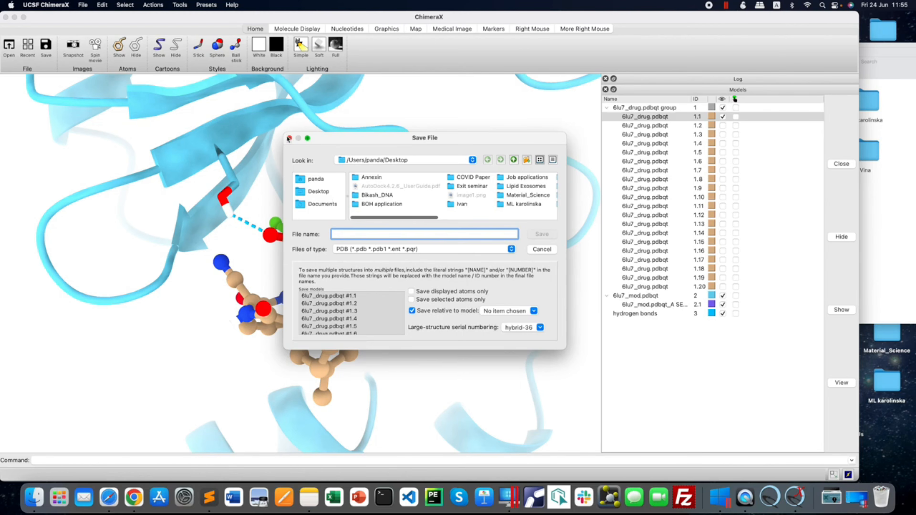
Cancel saving the scene and record a spin movie of the reoriented hydrogen-bond close-up.
click(289, 139)
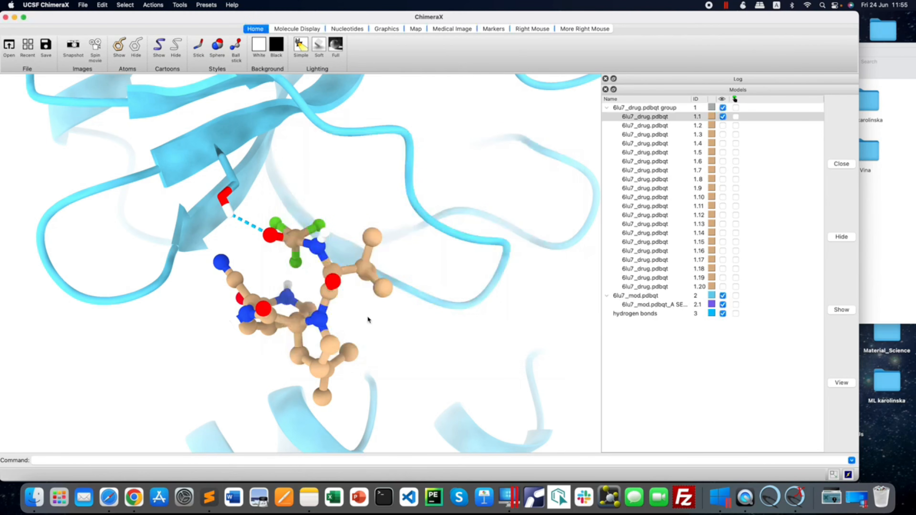
drag(359, 340, 357, 347)
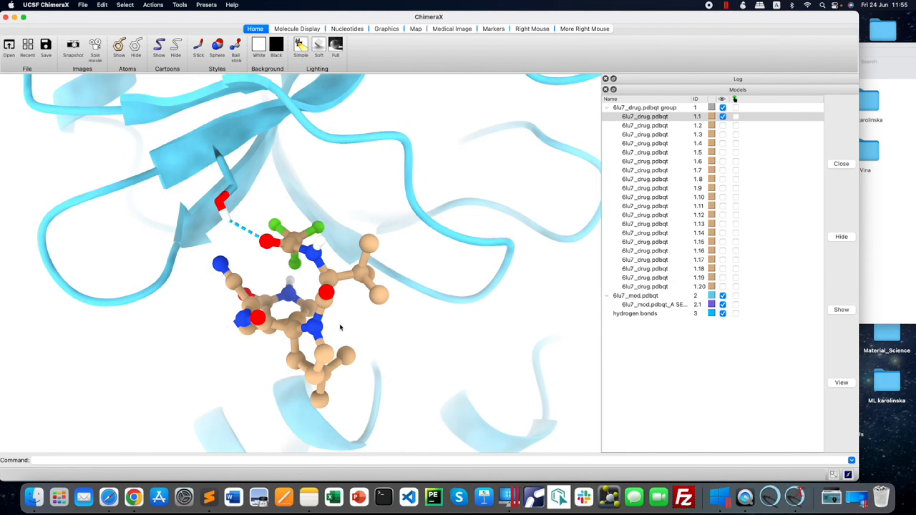
drag(339, 319, 344, 316)
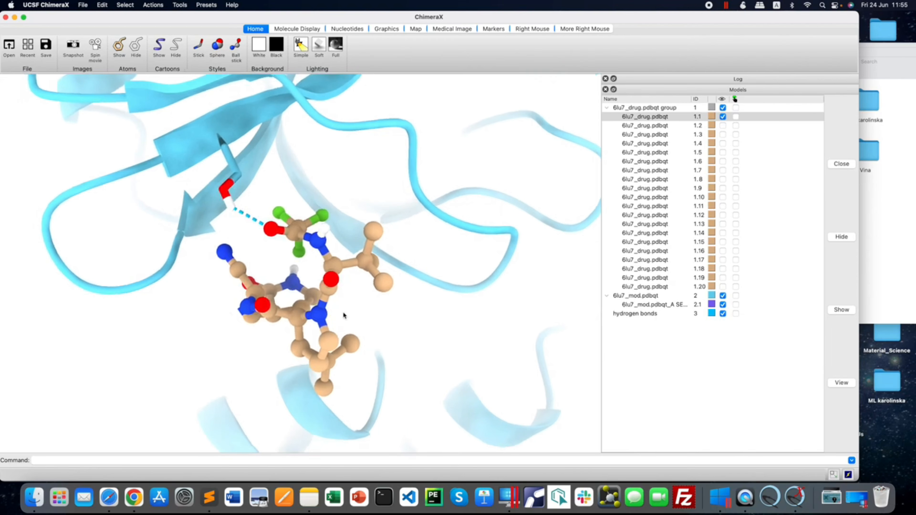
click(96, 47)
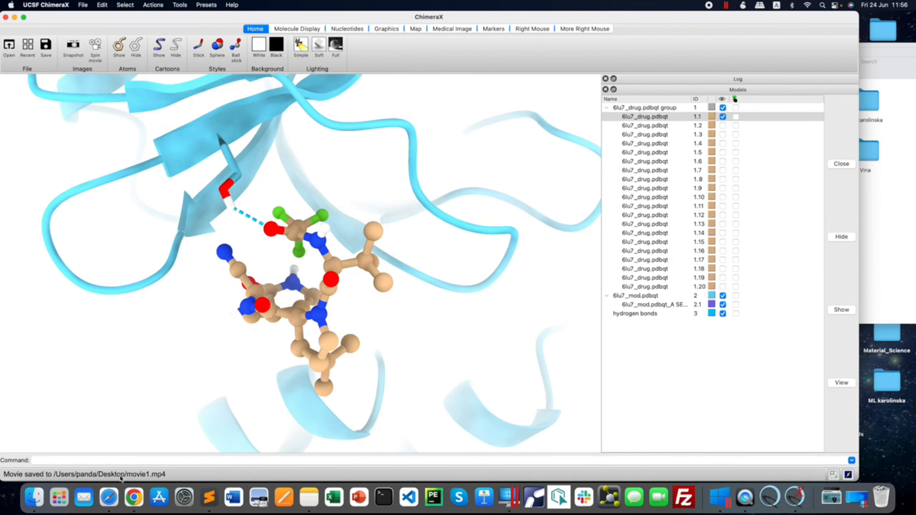
Switch to Finder and play movie1.mp4 from the Desktop folder.
click(896, 243)
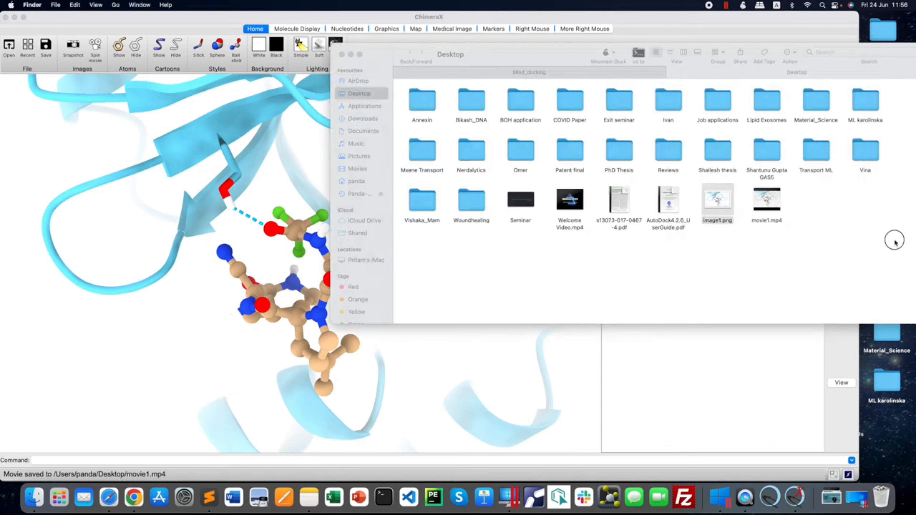
double_click(778, 211)
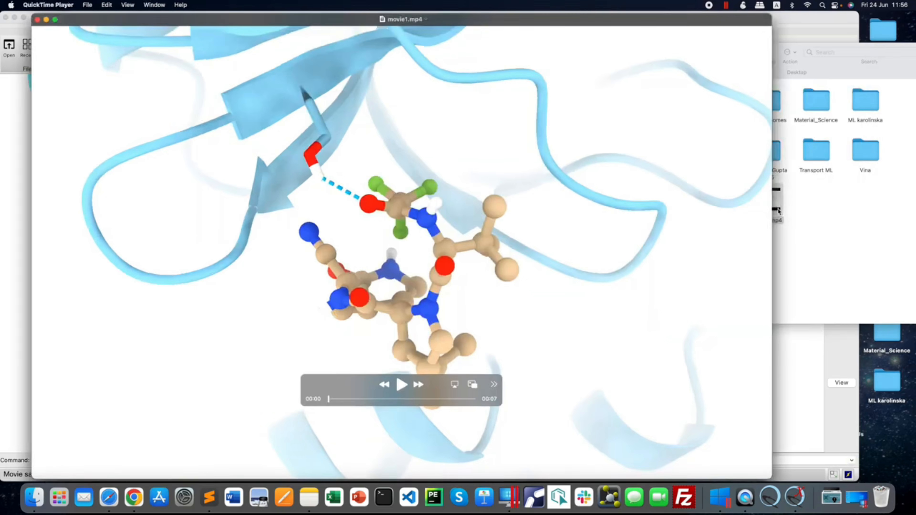
click(401, 385)
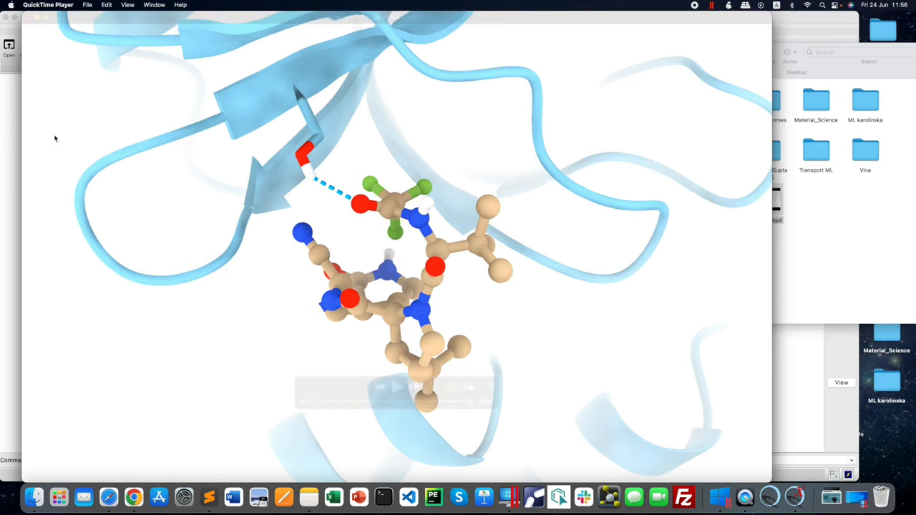
View image1.png from the Desktop folder and replay movie1.mp4, then close both files and return to ChimeraX.
click(831, 218)
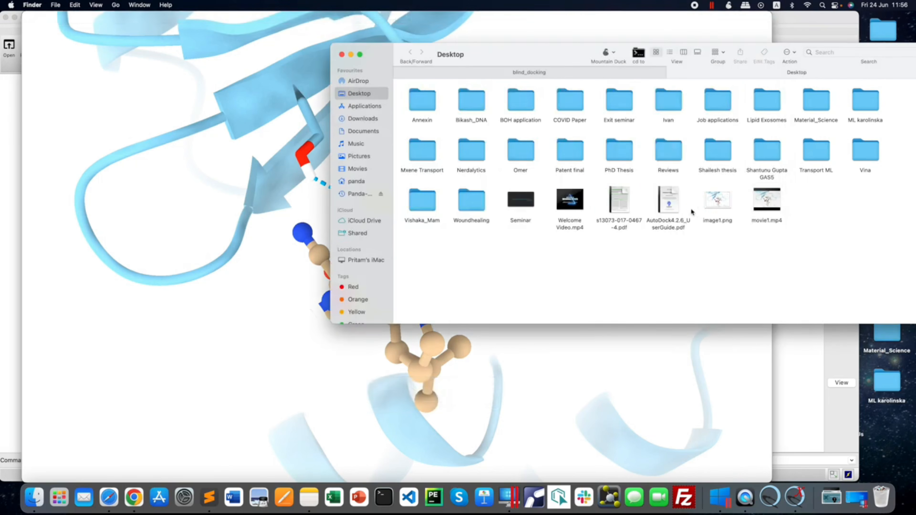
double_click(719, 204)
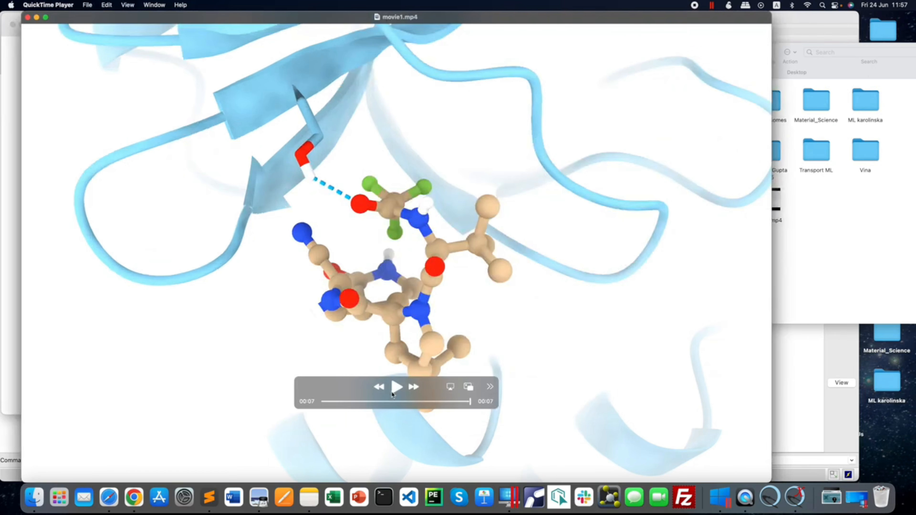
click(394, 390)
click(28, 17)
click(12, 24)
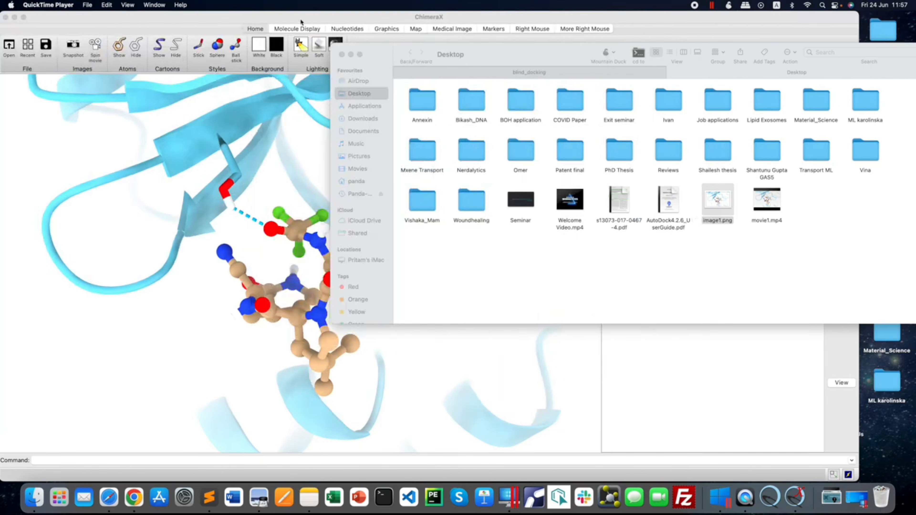
click(316, 118)
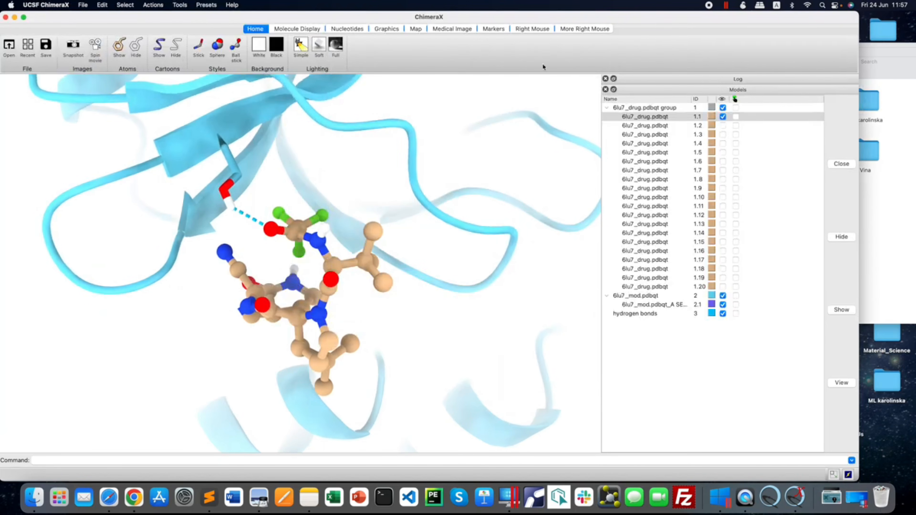
Add a distance measurement between the SER 158 HG atom and the hydrogen-bonded oxygen of ligand pose 1.1.
click(533, 29)
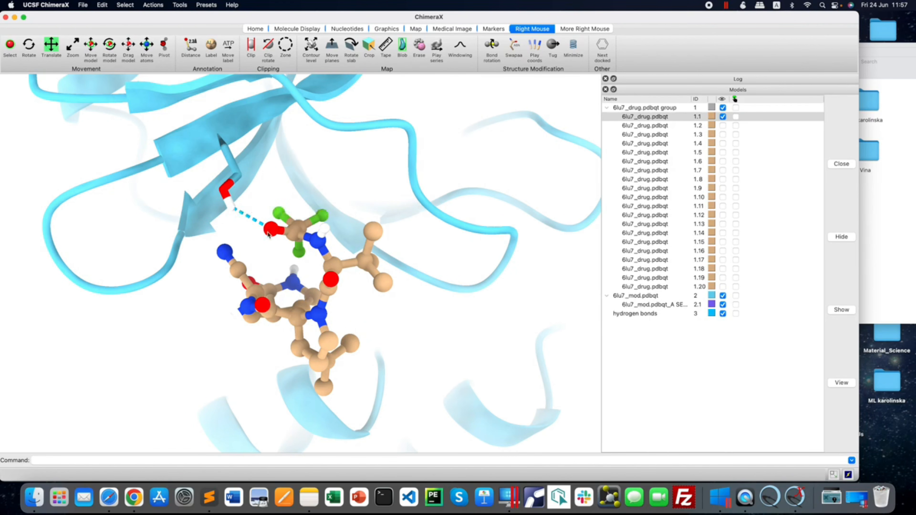
mouse_move(255, 222)
click(190, 48)
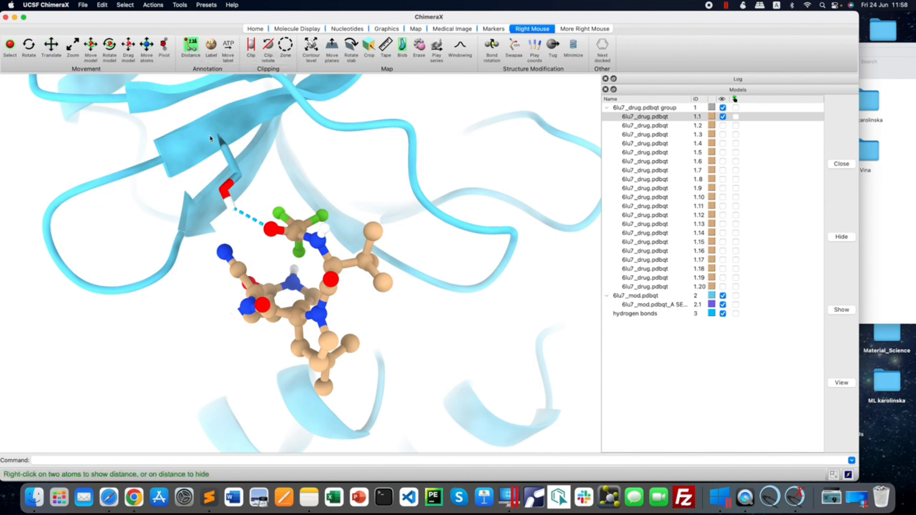
right_click(231, 207)
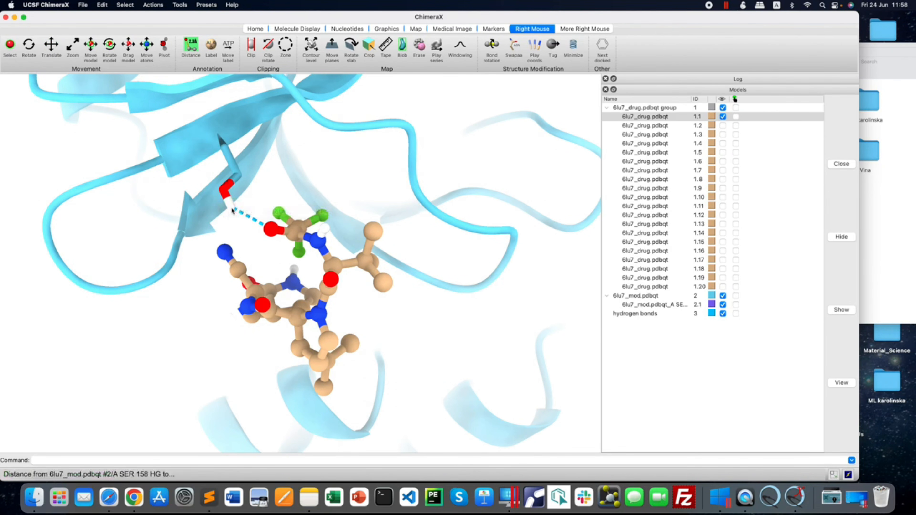
right_click(271, 230)
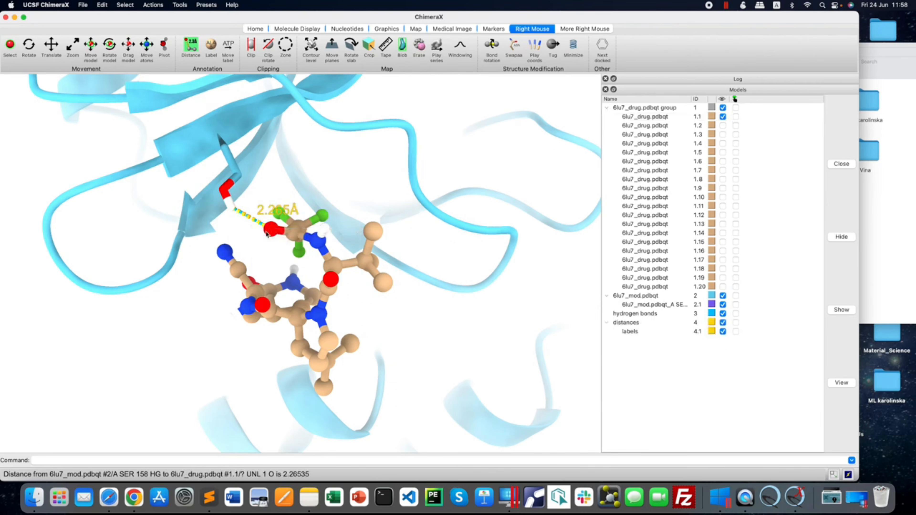
click(272, 250)
drag(269, 253, 237, 268)
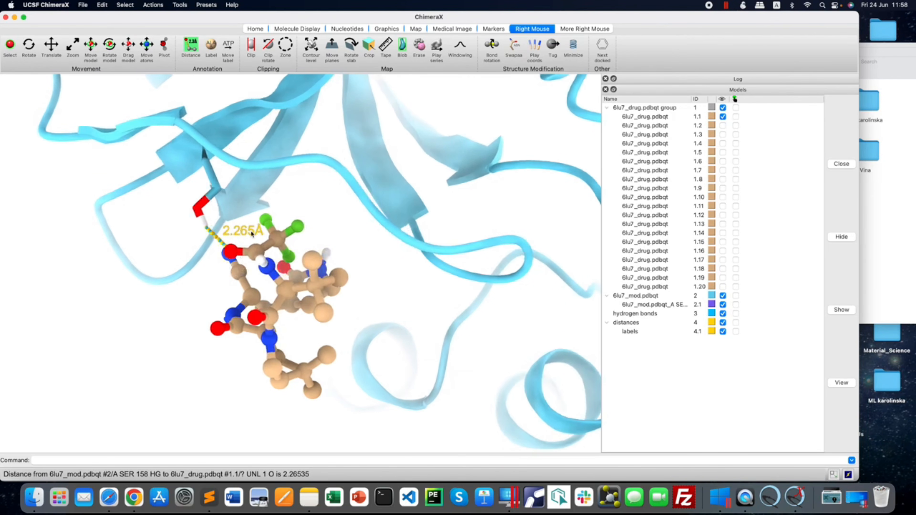
mouse_move(219, 240)
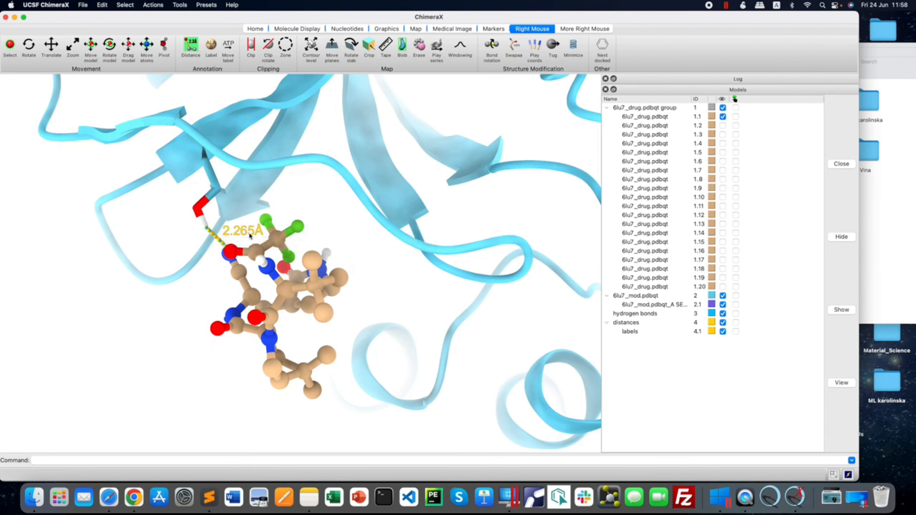
mouse_move(266, 285)
mouse_down()
mouse_move(343, 274)
mouse_move(272, 285)
mouse_up()
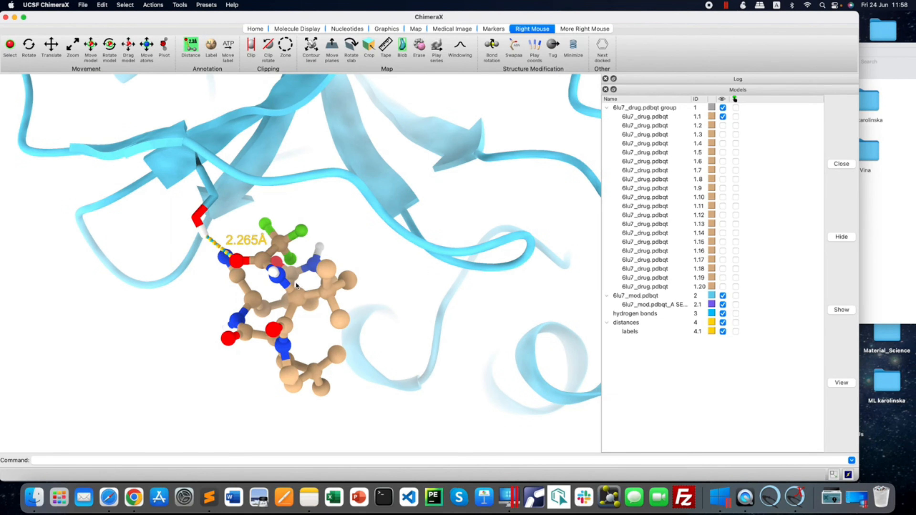
Label the hydrogen-bonding receptor residue SER 158 and the ligand residue UNL 1 in the close-up.
click(213, 49)
mouse_move(207, 182)
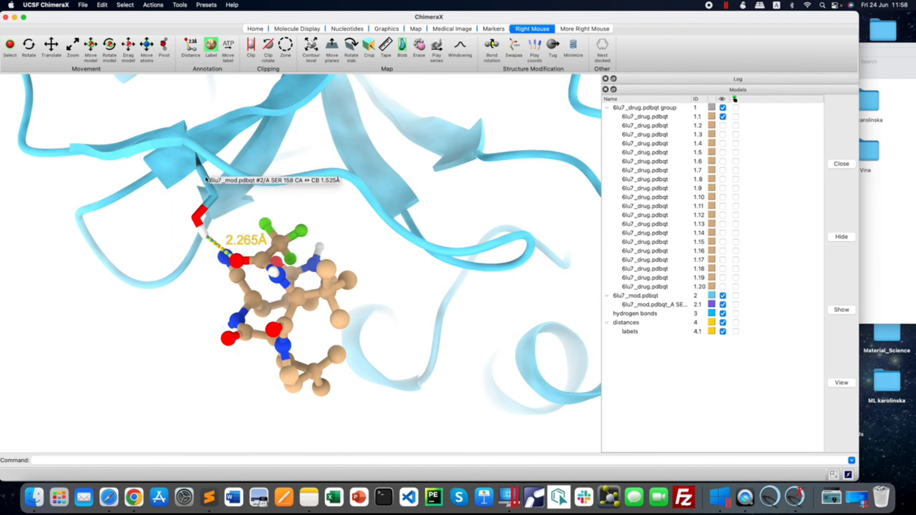
right_click(206, 180)
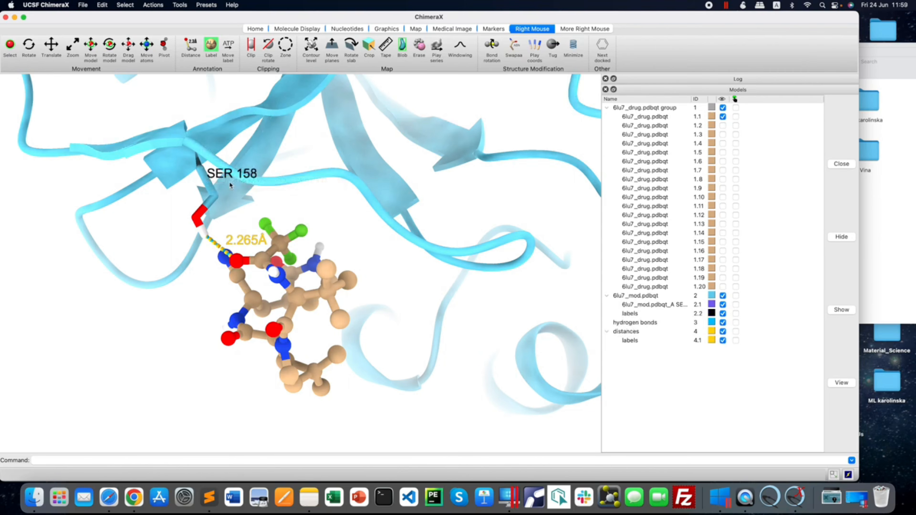
mouse_move(230, 185)
mouse_move(300, 301)
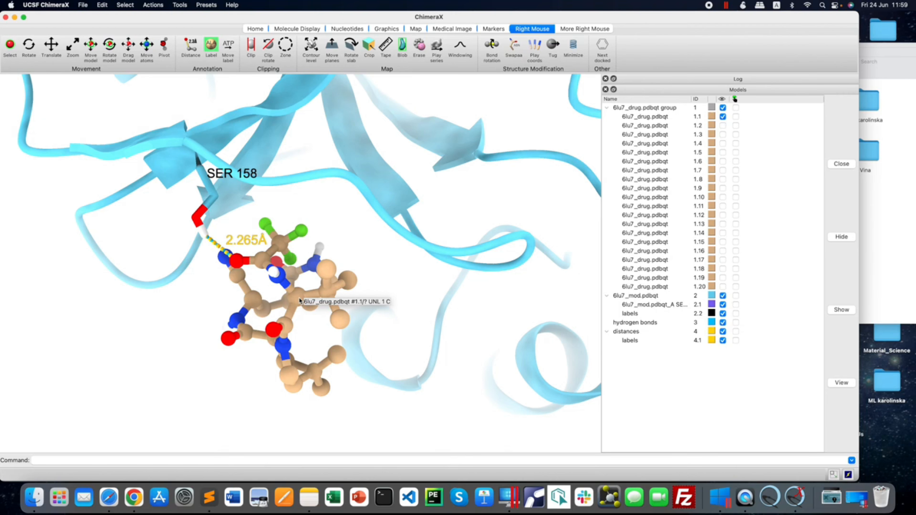
right_click(300, 301)
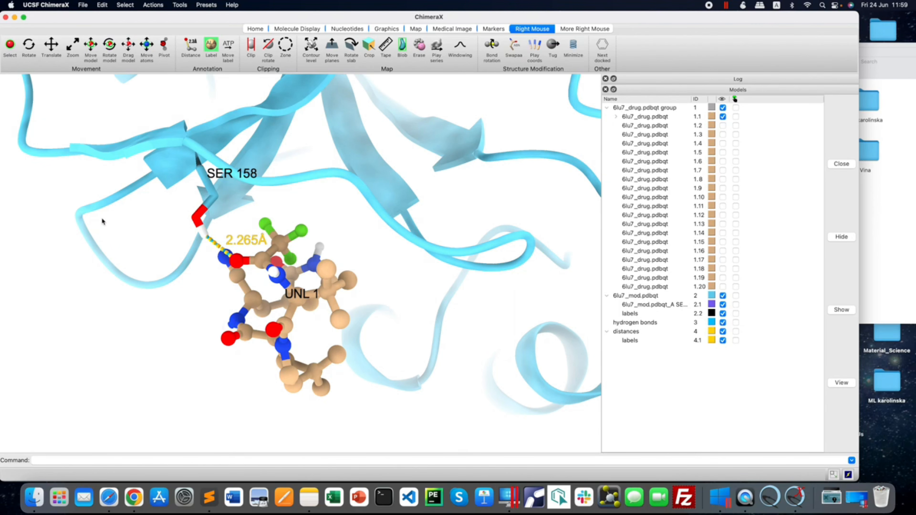
Label the surrounding receptor residues PHE 112, PHE 103, TYR 154, THR 292, GLN 107 and ILE 106.
mouse_move(96, 210)
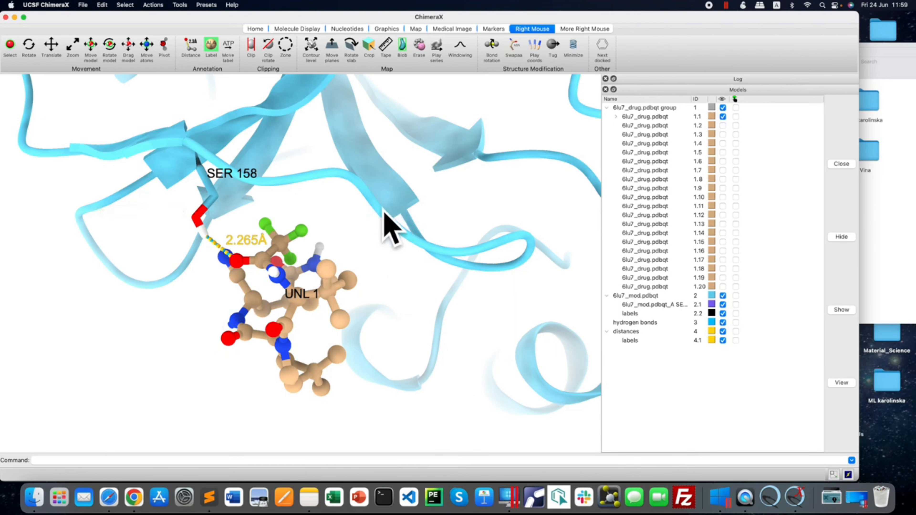
mouse_move(383, 209)
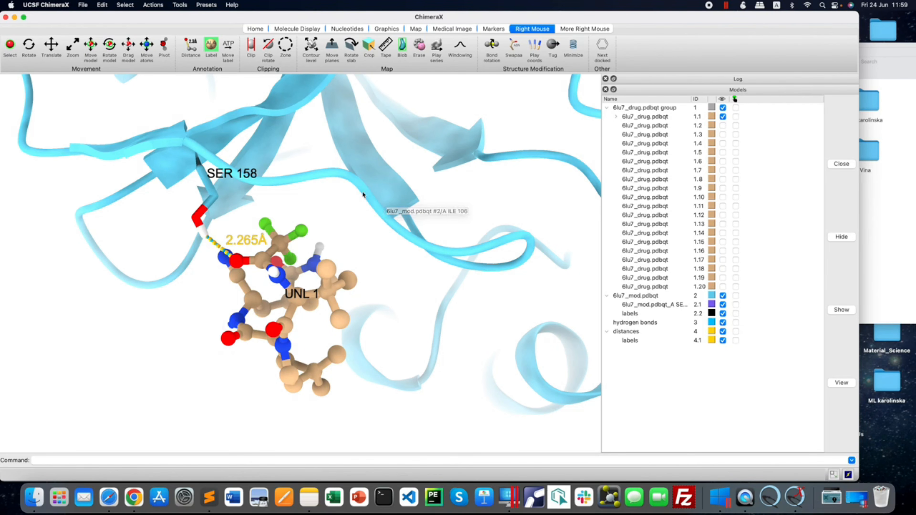
right_click(371, 173)
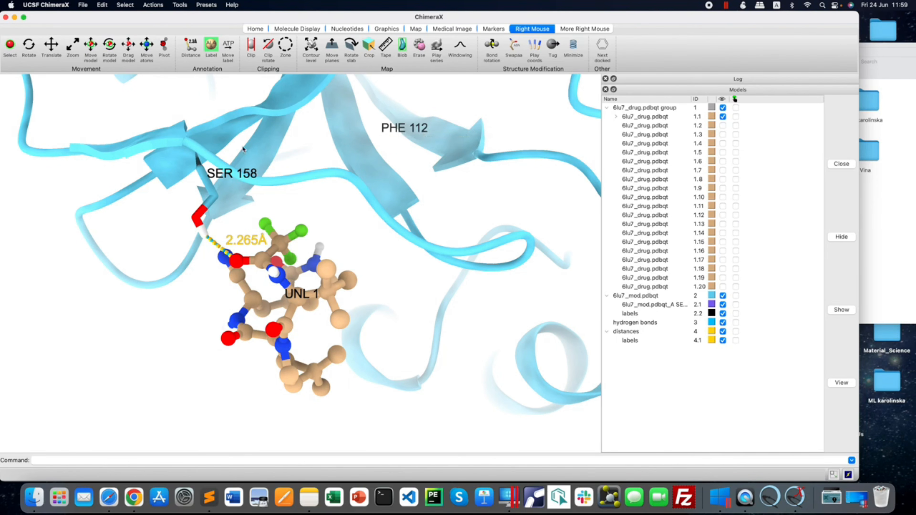
right_click(149, 140)
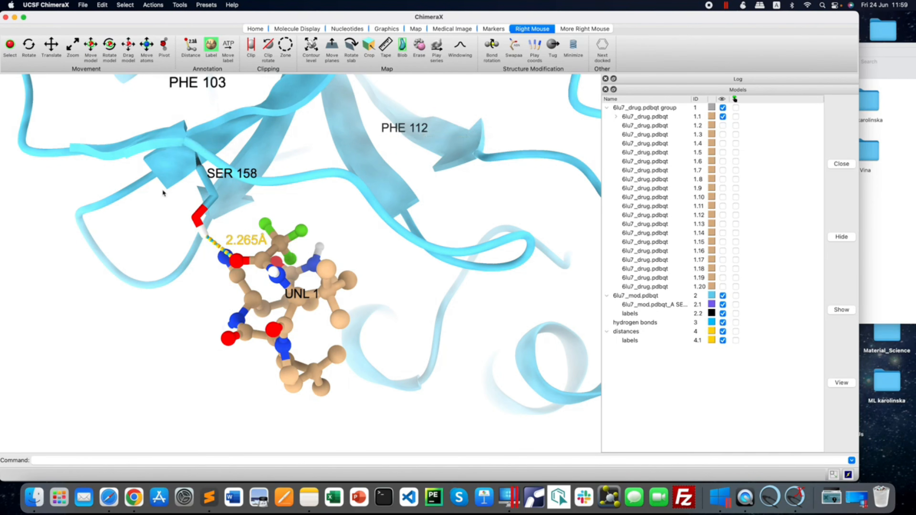
right_click(134, 281)
right_click(434, 353)
right_click(492, 246)
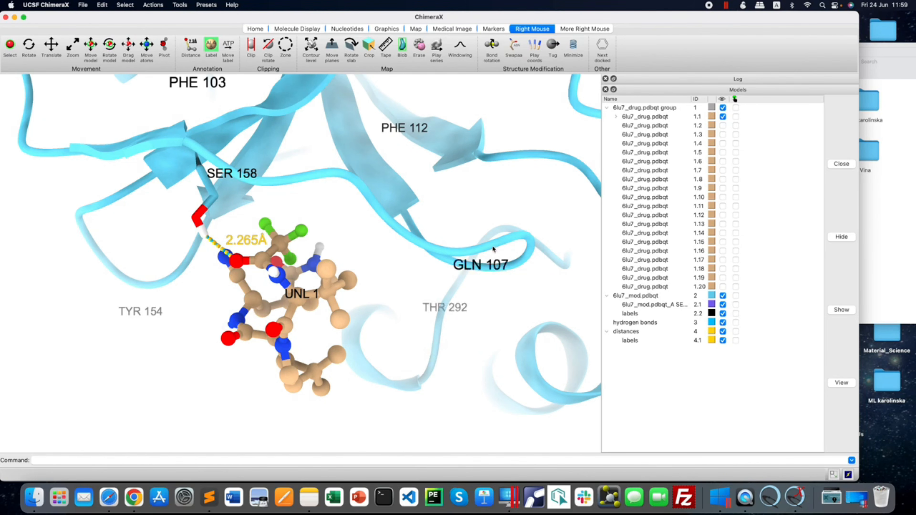
right_click(366, 192)
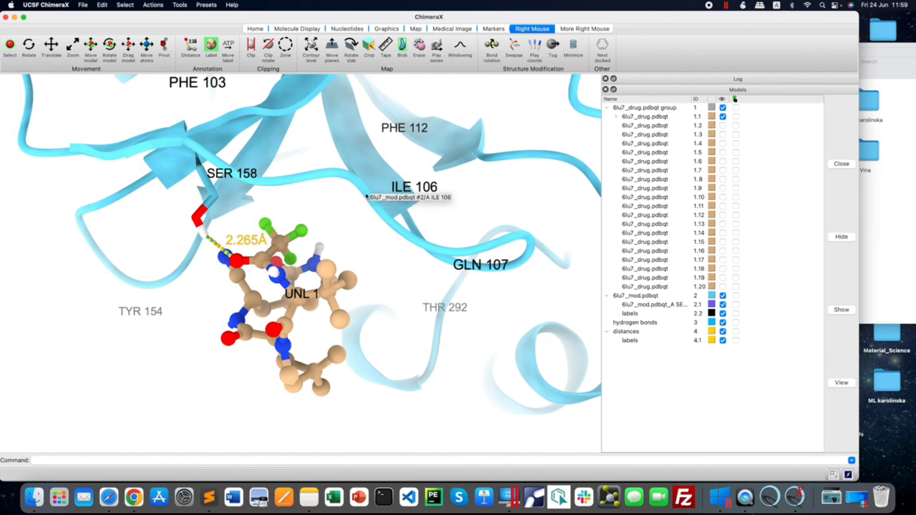
Label receptor residues PHE 294, VAL 202, ASP 289, MET 130, SER 113, PHE 150, PHE 159 and VAL 157.
right_click(367, 369)
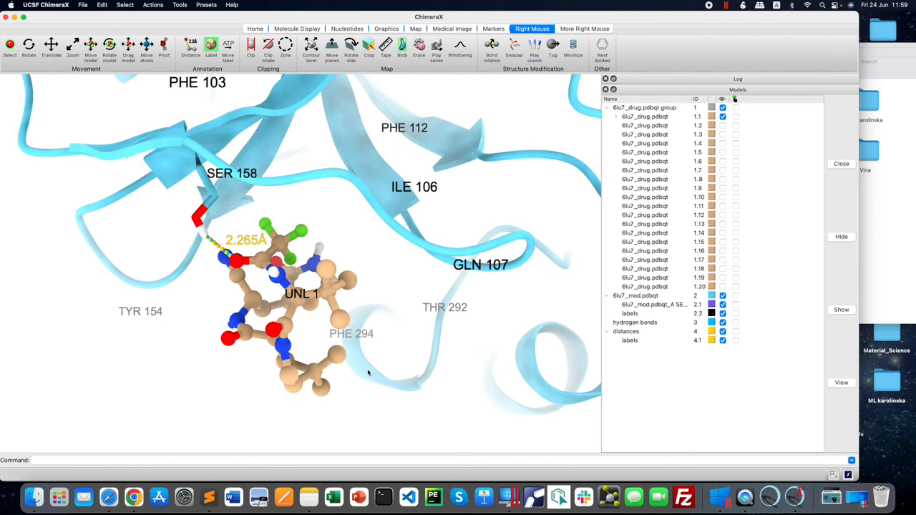
right_click(529, 376)
right_click(555, 265)
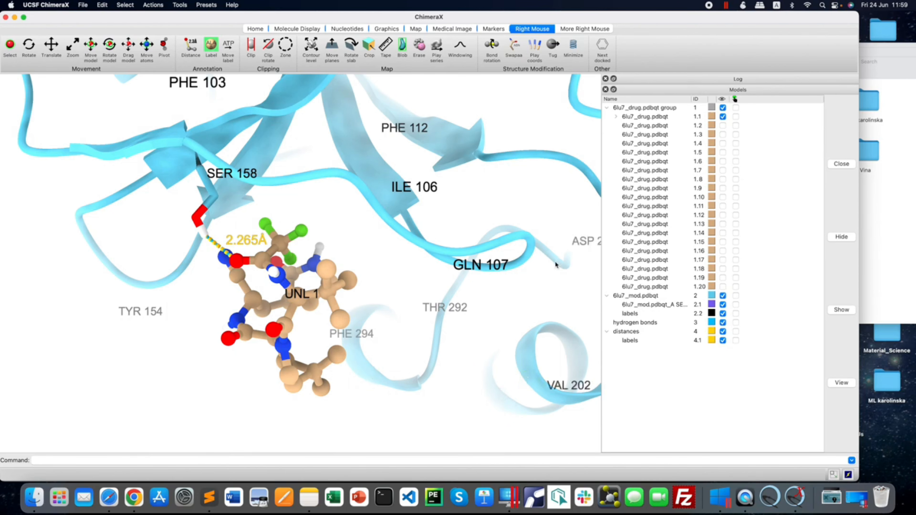
right_click(539, 156)
right_click(334, 116)
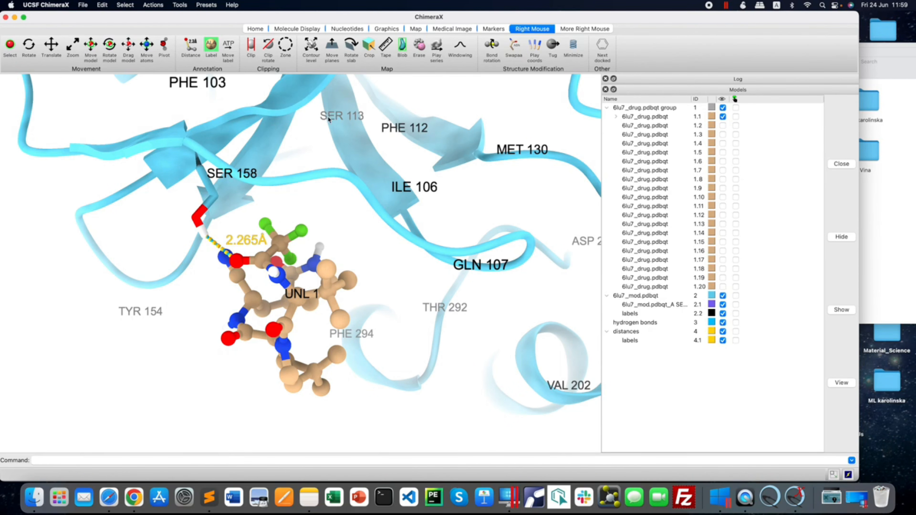
right_click(276, 107)
right_click(221, 133)
right_click(160, 163)
scroll(153, 274, down, 3)
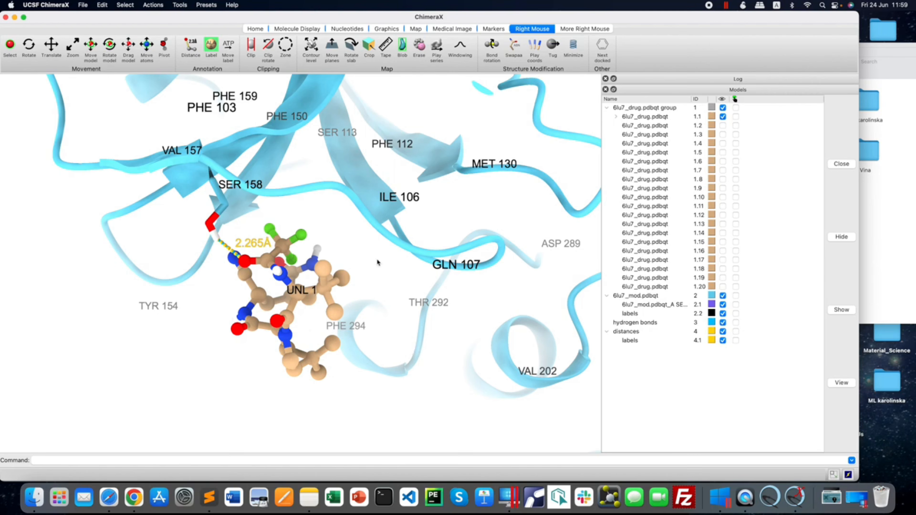
middle_drag(376, 258, 367, 274)
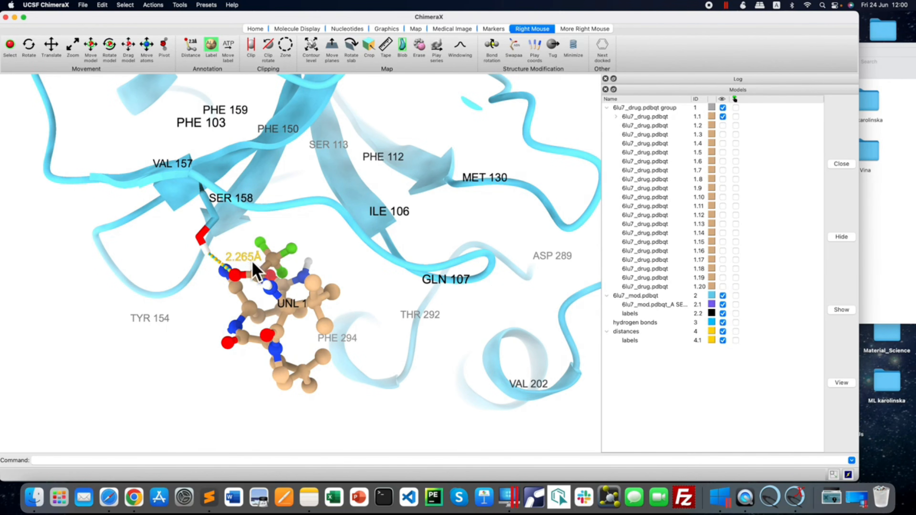
Reposition the PHE 103, PHE 159, PHE 150 and SER 113 labels with the Move label tool to space them apart.
click(228, 47)
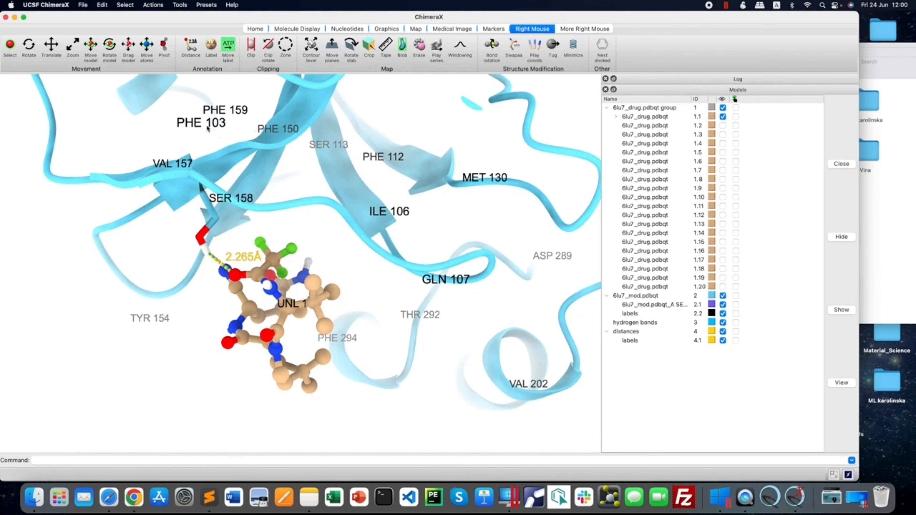
drag(208, 128, 219, 138)
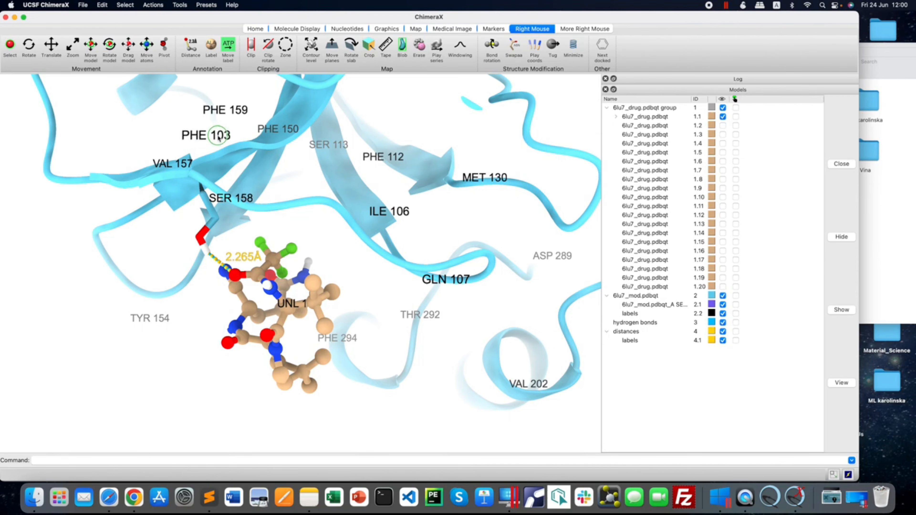
click(222, 113)
right_drag(187, 116, 218, 107)
right_drag(289, 133, 320, 165)
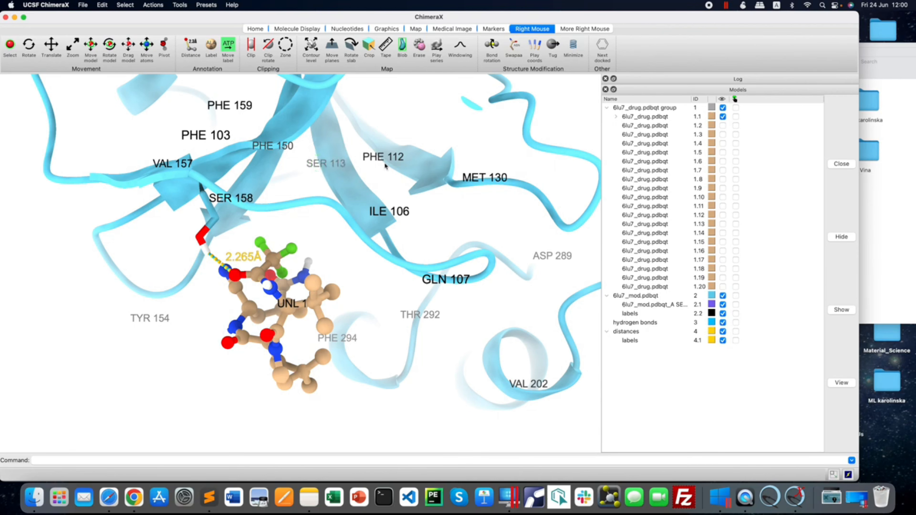
Reposition the PHE 112, MET 130, ILE 106, GLN 107, ASP 289, THR 292, PHE 294 and TYR 154 labels for readability.
right_drag(386, 165, 387, 153)
right_drag(492, 177, 492, 190)
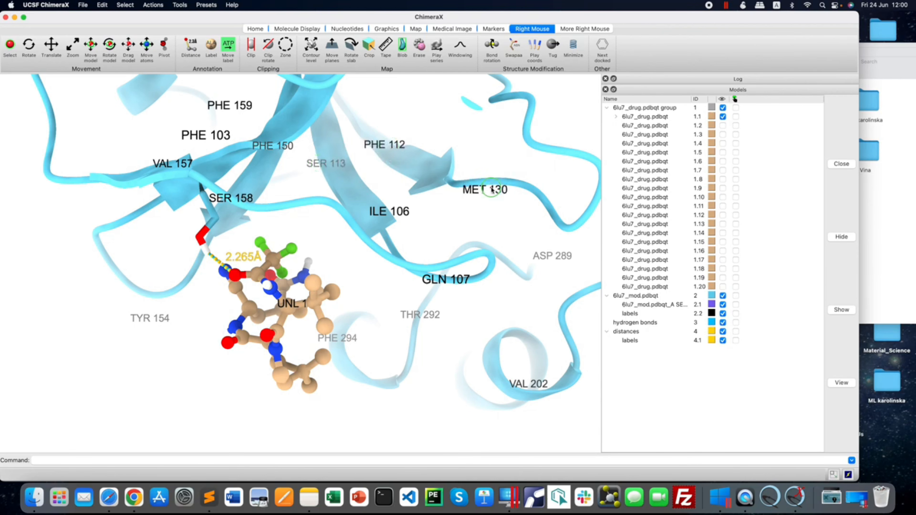
right_drag(410, 213, 400, 220)
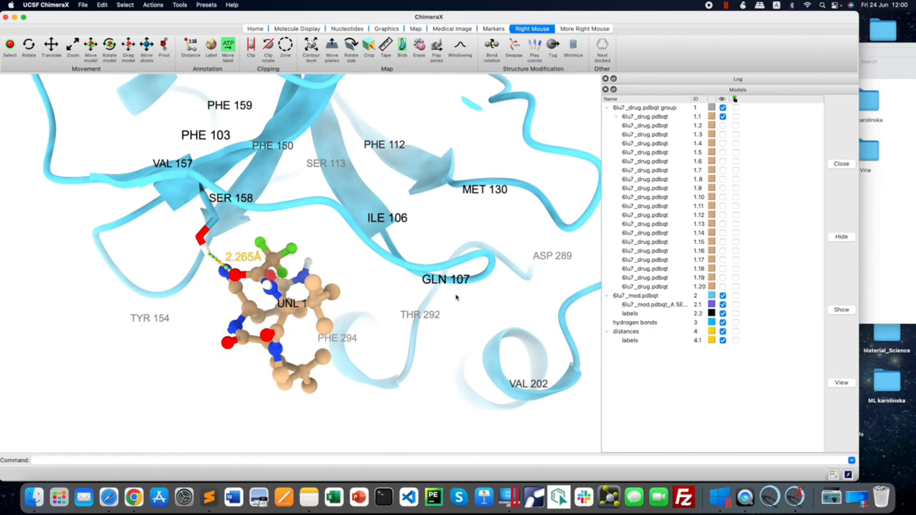
right_drag(452, 284, 457, 292)
right_drag(550, 257, 537, 265)
right_drag(418, 320, 417, 330)
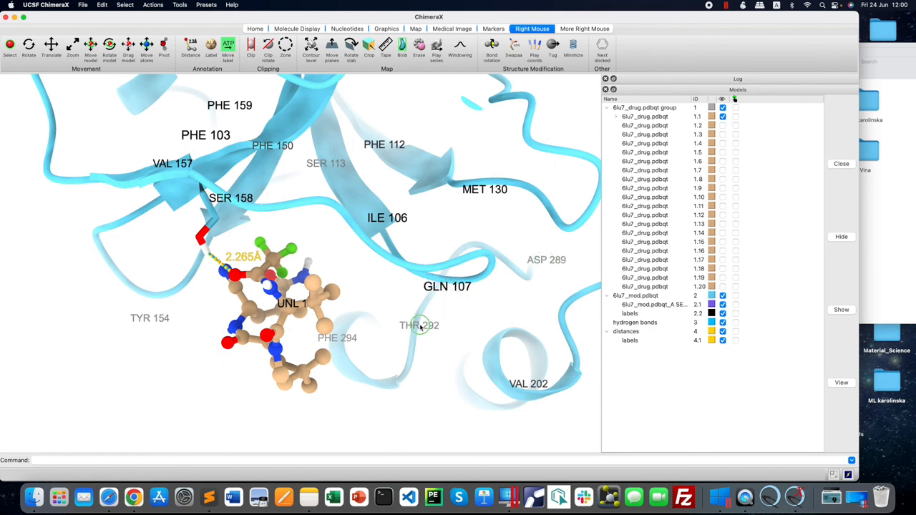
right_drag(353, 342, 359, 347)
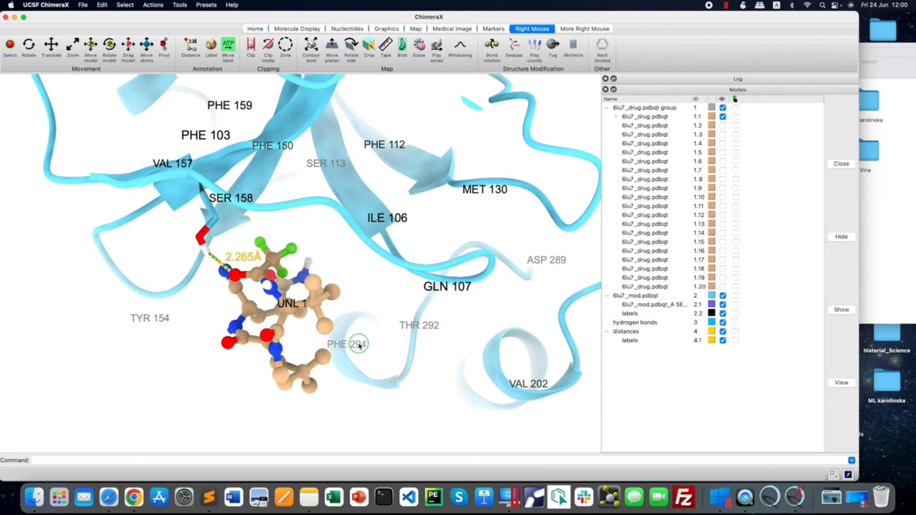
right_drag(161, 322, 161, 313)
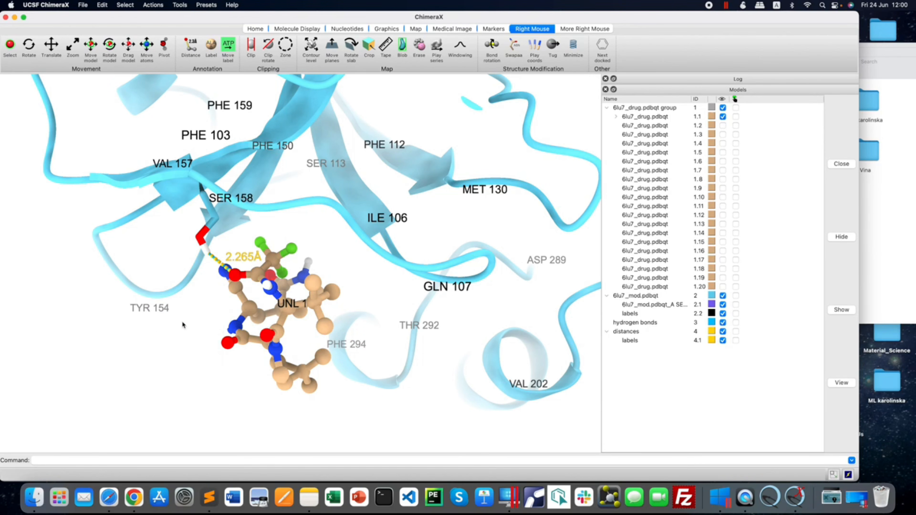
Select the receptor 6lu7_mod.pdbqt, show all of its atoms and hide them again.
scroll(199, 323, up, 3)
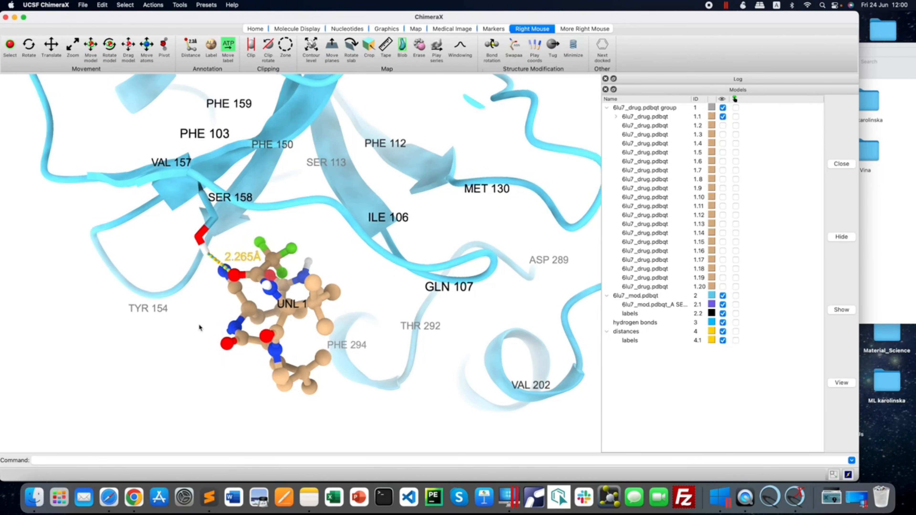
scroll(198, 324, up, 1)
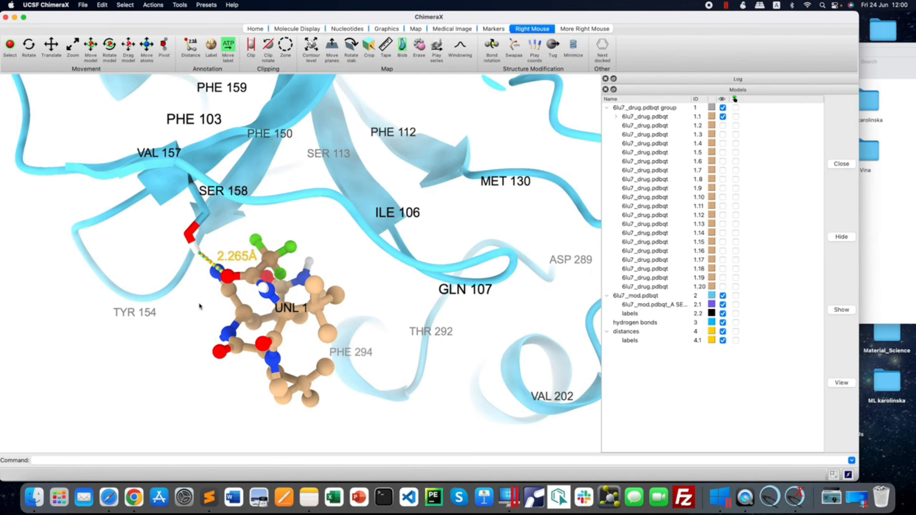
middle_drag(199, 306, 197, 329)
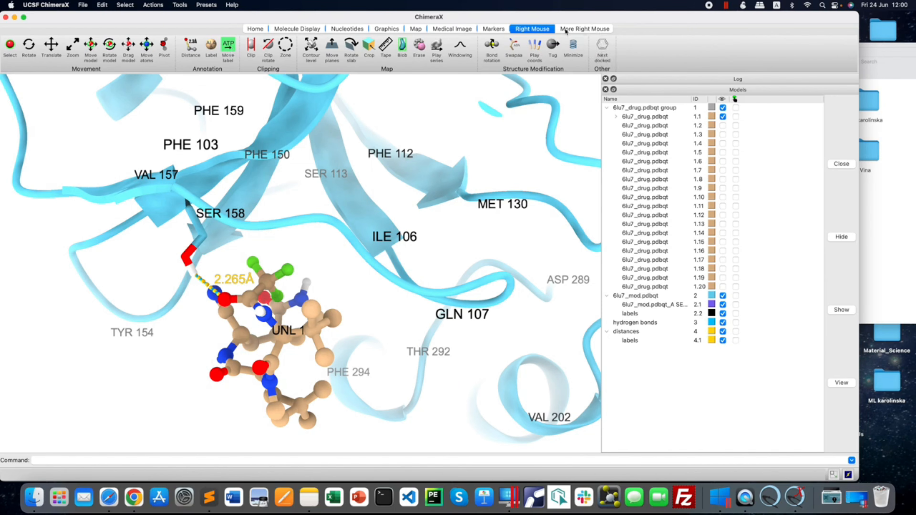
click(256, 29)
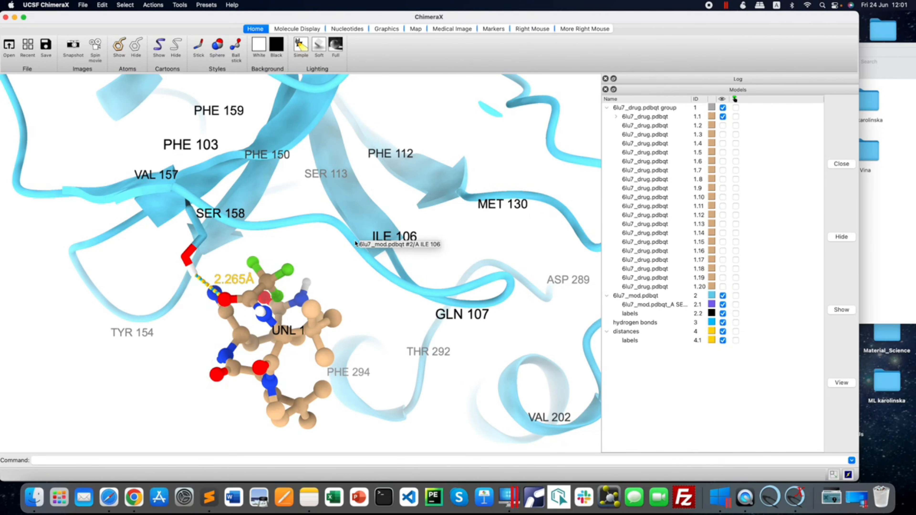
click(735, 297)
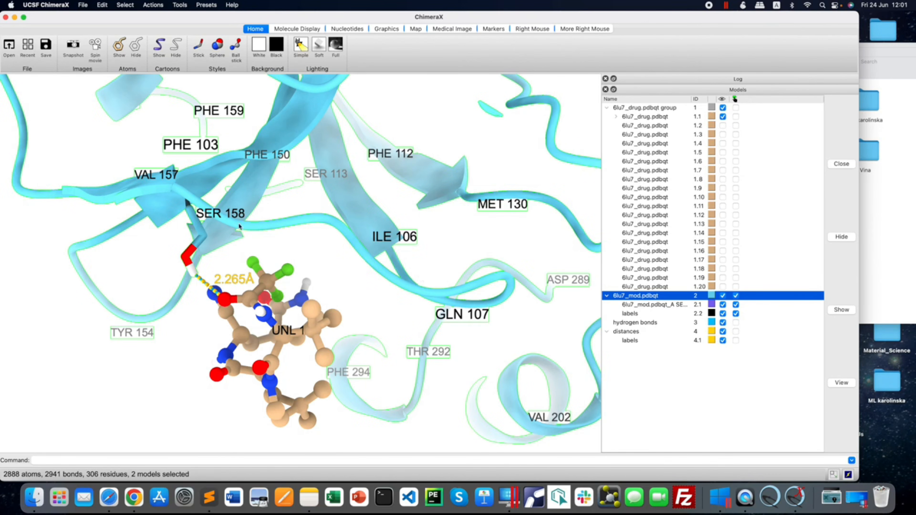
click(120, 54)
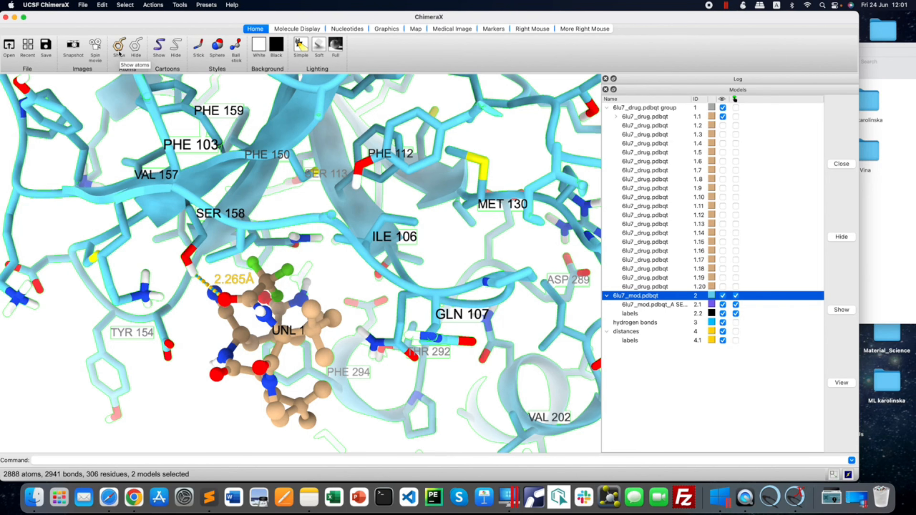
scroll(237, 308, down, 1)
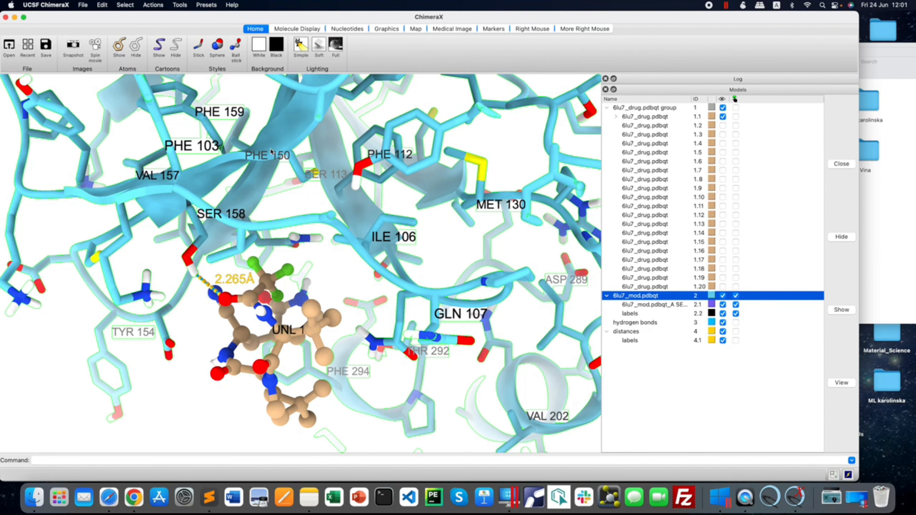
mouse_move(271, 151)
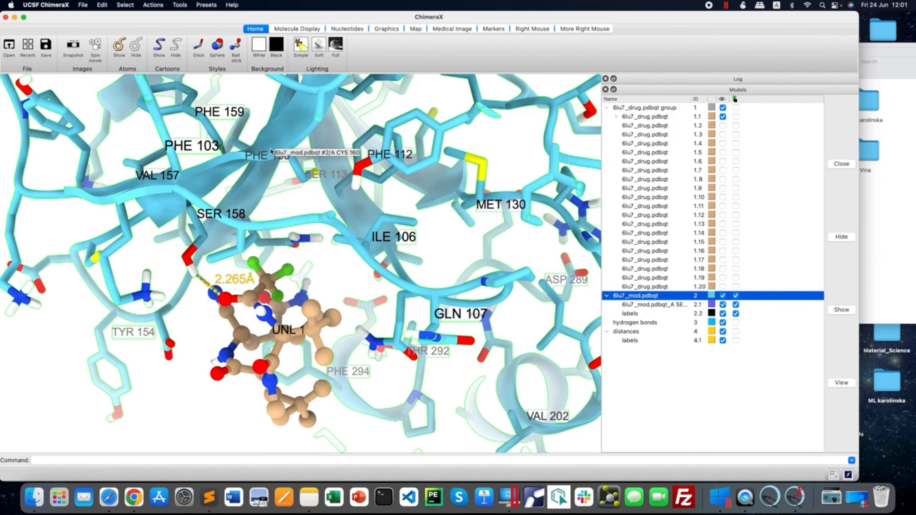
click(136, 46)
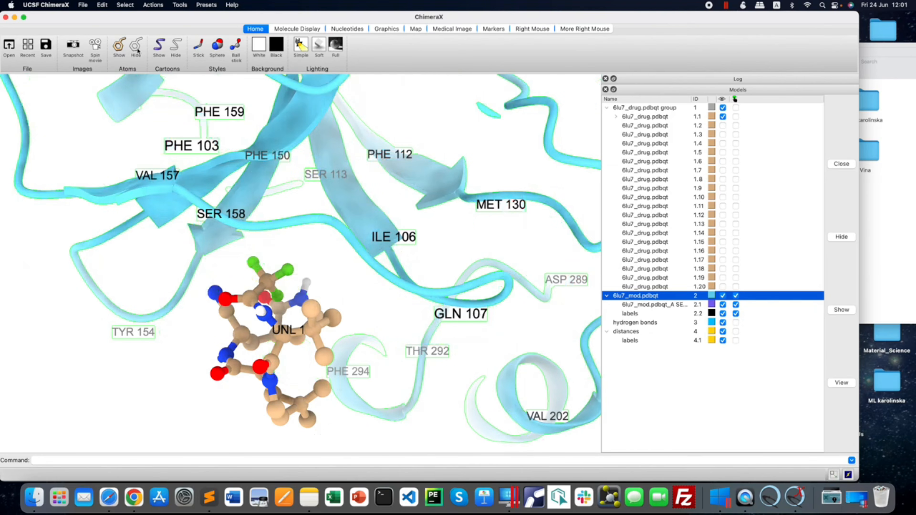
Try to restore the hydrogen-bonding residue by selecting receptor residue ILE 152 and showing its atoms.
mouse_move(213, 238)
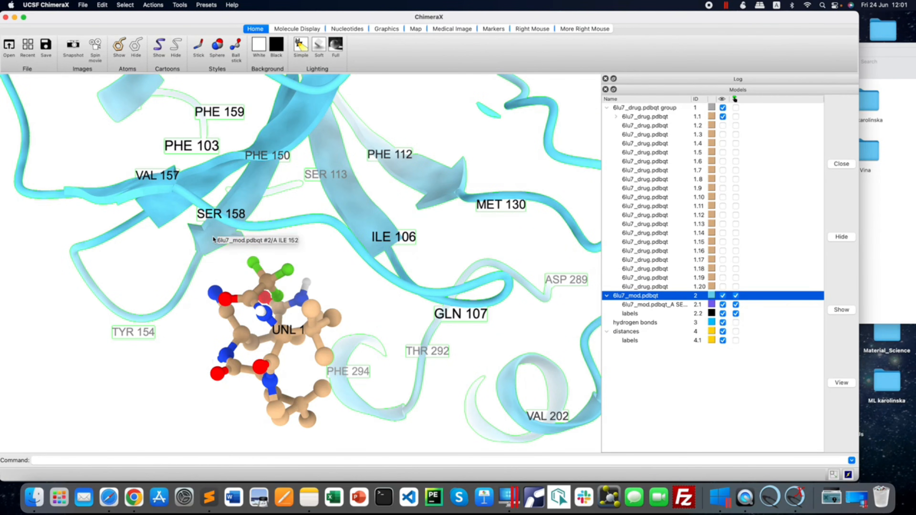
ctrl+click(208, 236)
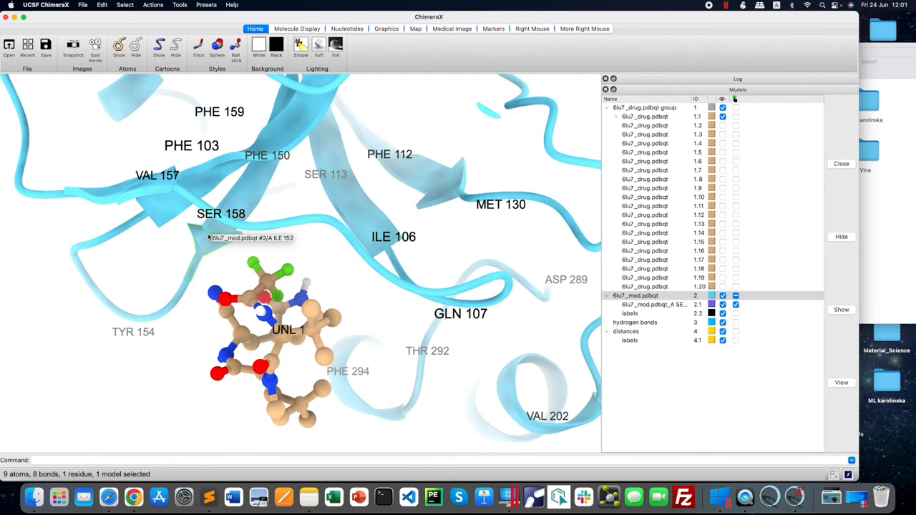
click(119, 46)
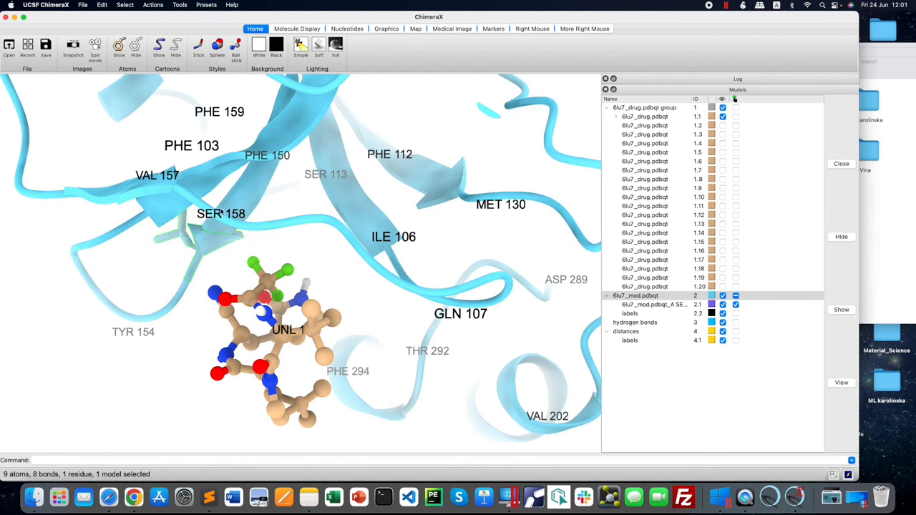
scroll(256, 251, down, 1)
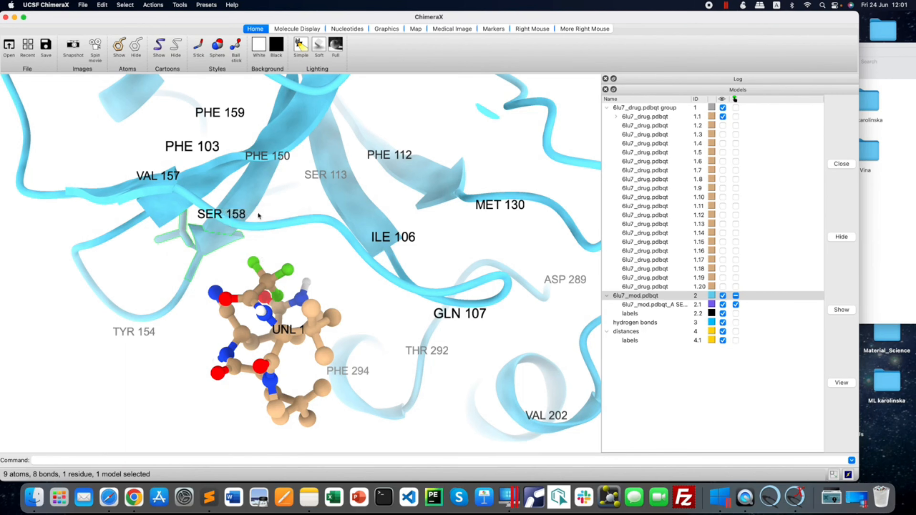
drag(259, 213, 279, 211)
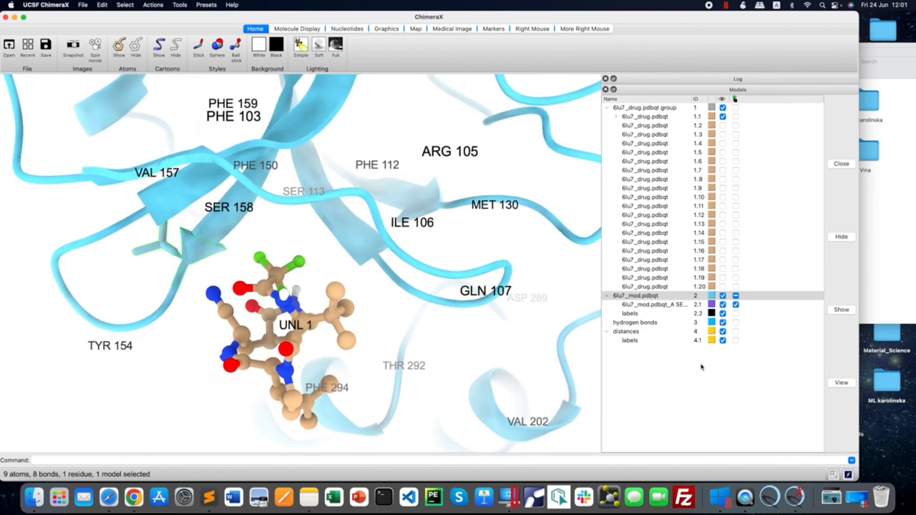
Try showing the atoms with the hydrogen bonds model selected, and clear the selection and hide all atoms.
click(736, 322)
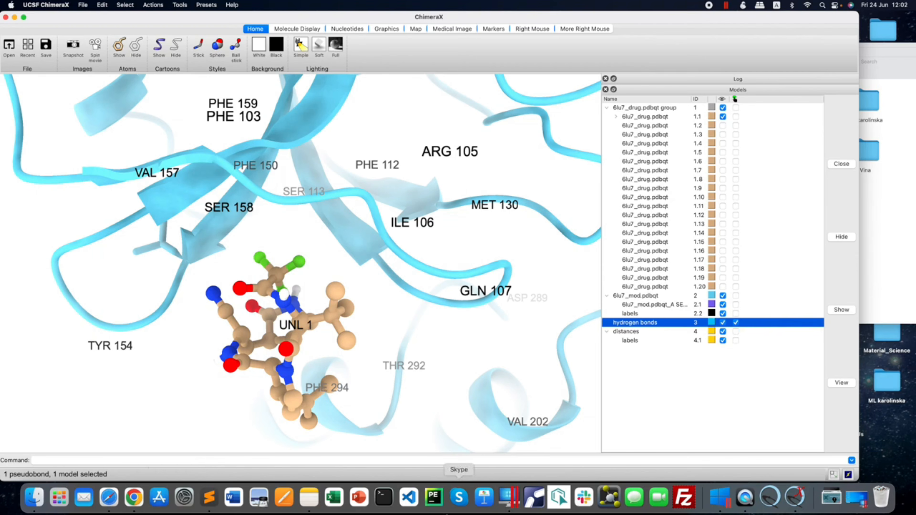
click(119, 51)
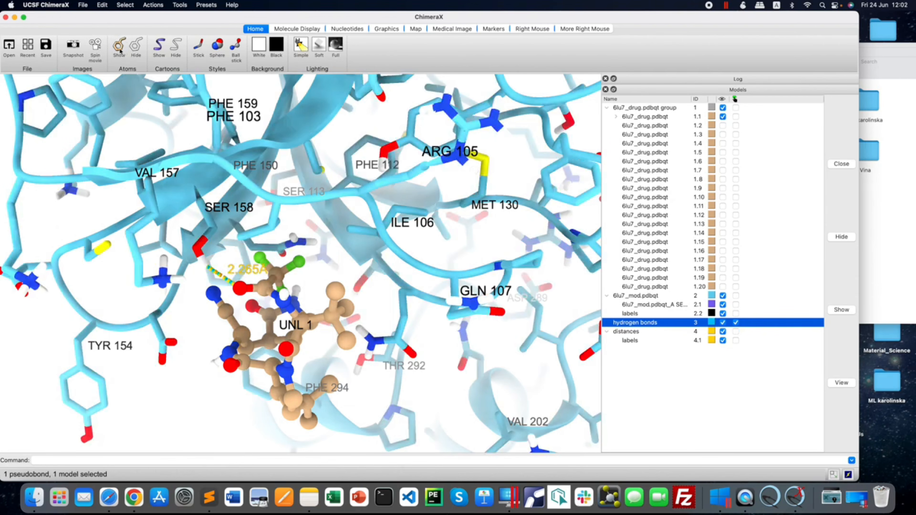
drag(256, 281, 240, 295)
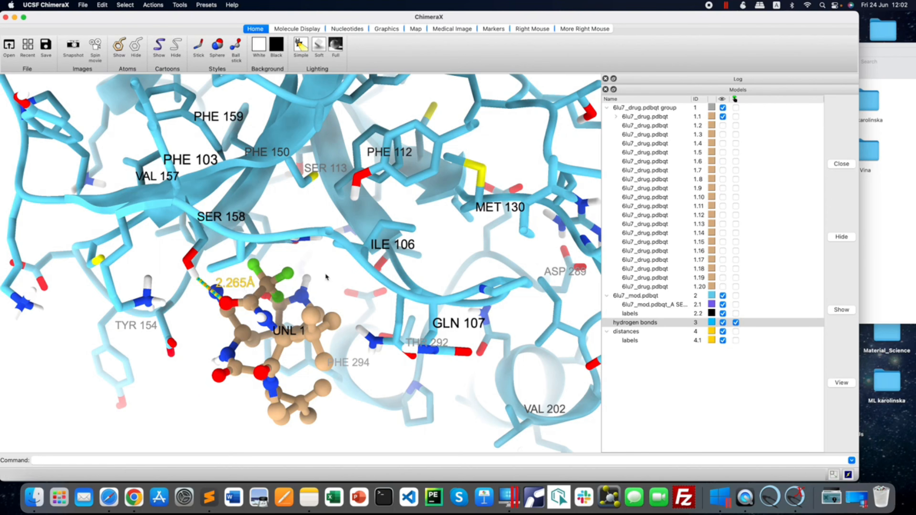
click(736, 323)
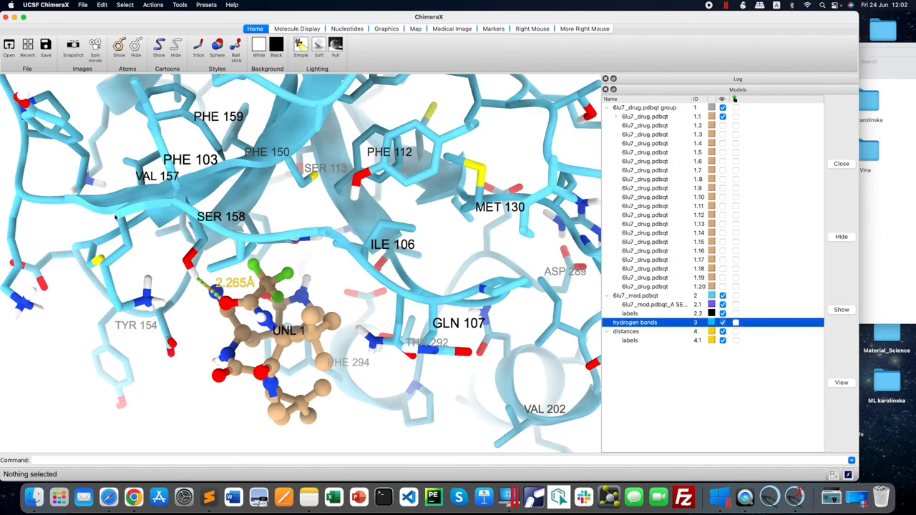
click(134, 47)
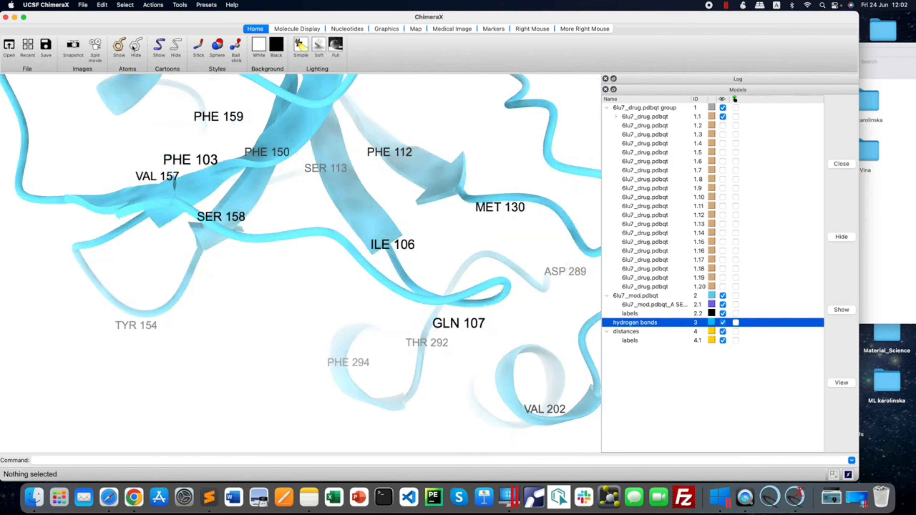
Show the atoms of drug pose 1.1 and recompute its hydrogen bonds, clearing the selection when done.
click(736, 117)
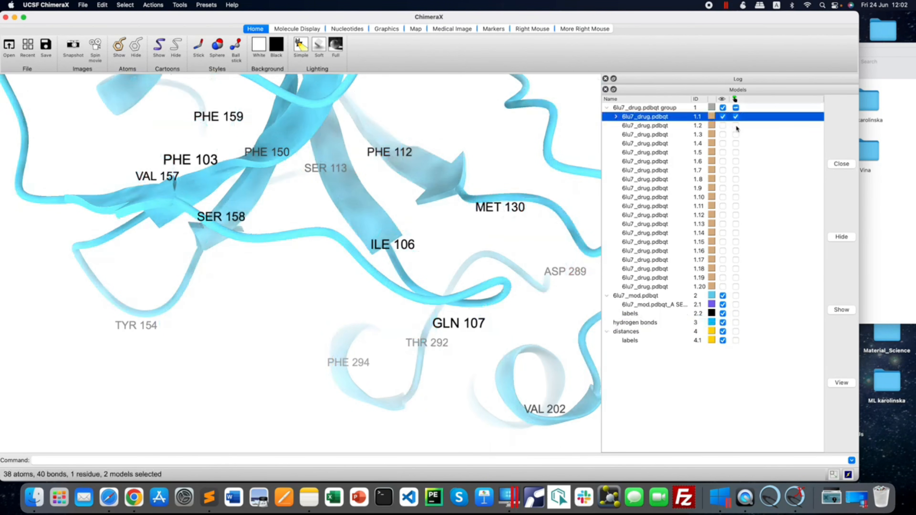
click(119, 45)
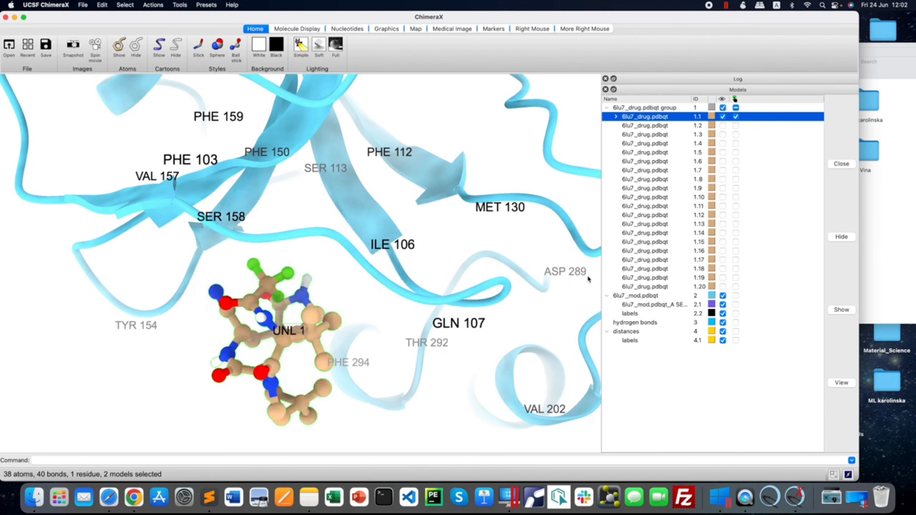
click(299, 29)
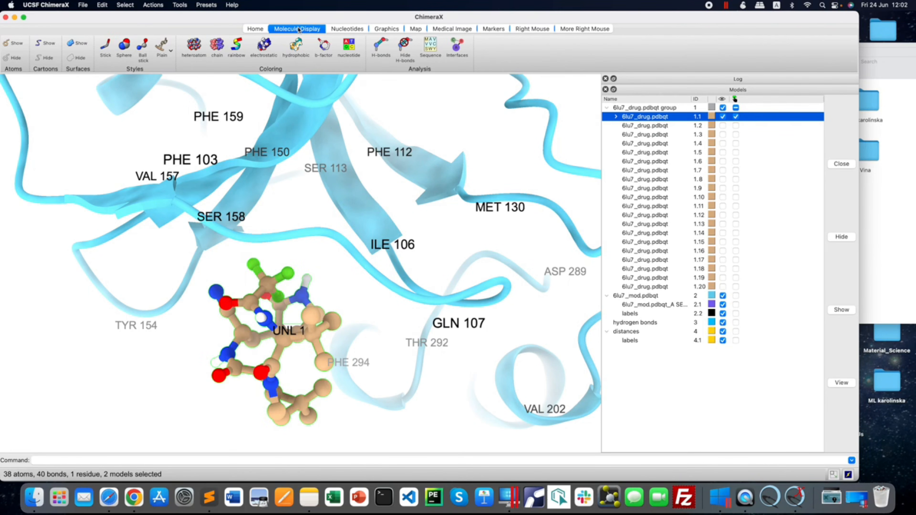
click(381, 45)
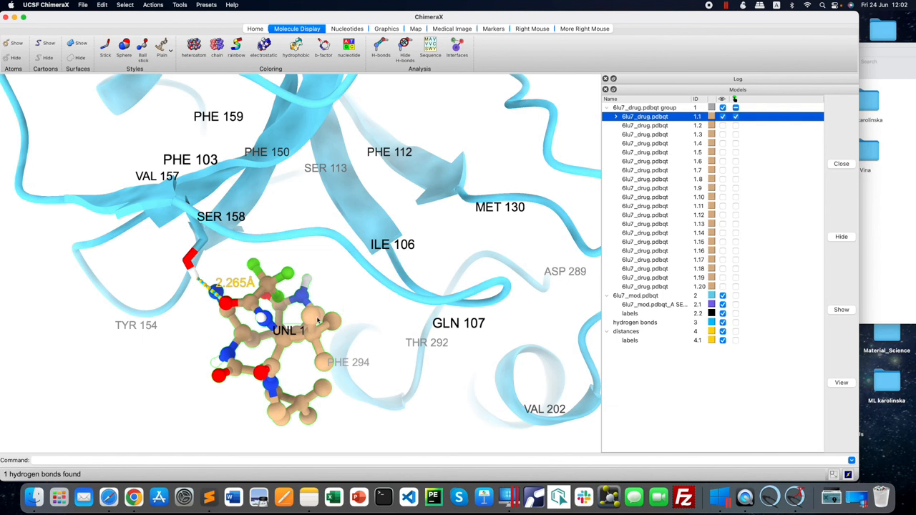
mouse_move(328, 310)
mouse_down()
mouse_move(348, 305)
mouse_move(340, 309)
mouse_up()
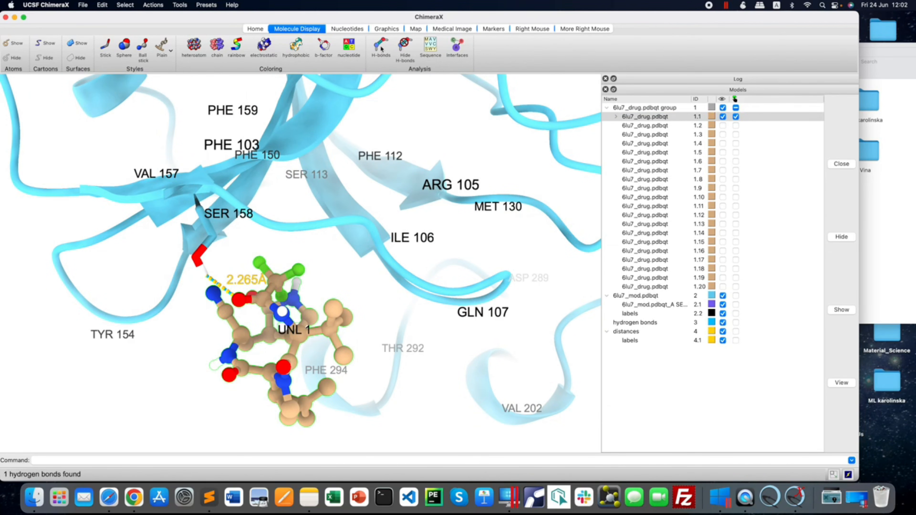
mouse_move(251, 312)
mouse_down()
mouse_move(263, 316)
mouse_move(246, 324)
mouse_up()
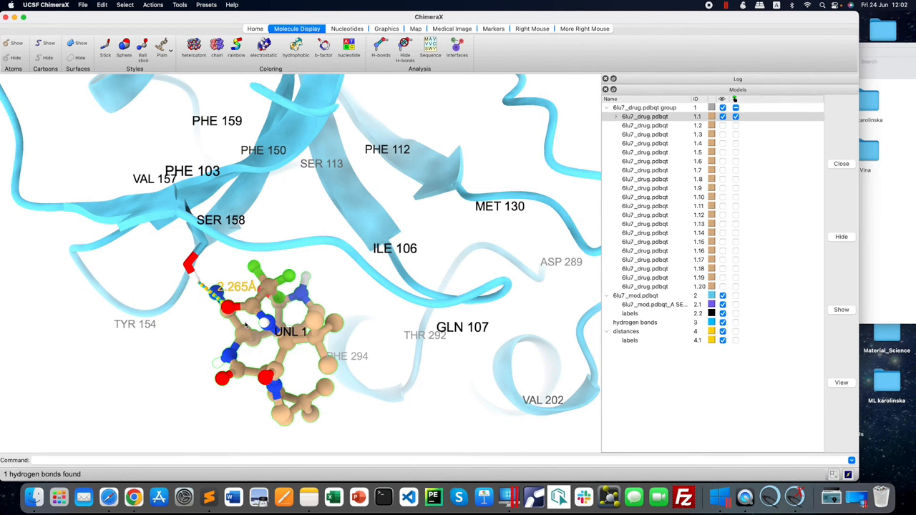
click(125, 4)
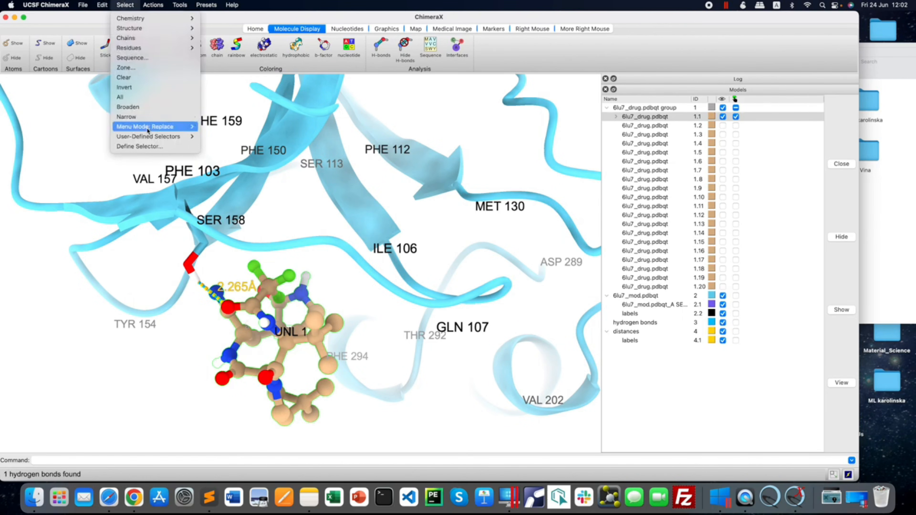
click(124, 78)
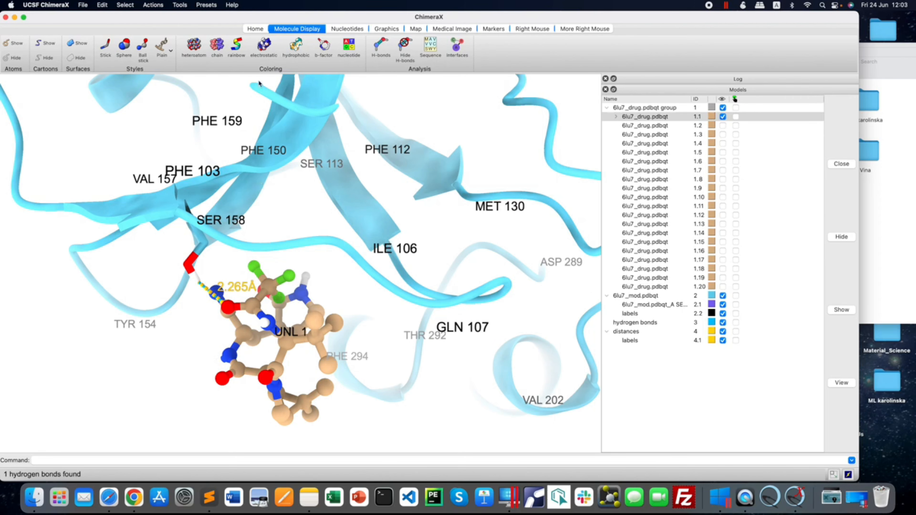
Capture a snapshot and record a spin movie of the labelled hydrogen-bond close-up.
click(254, 30)
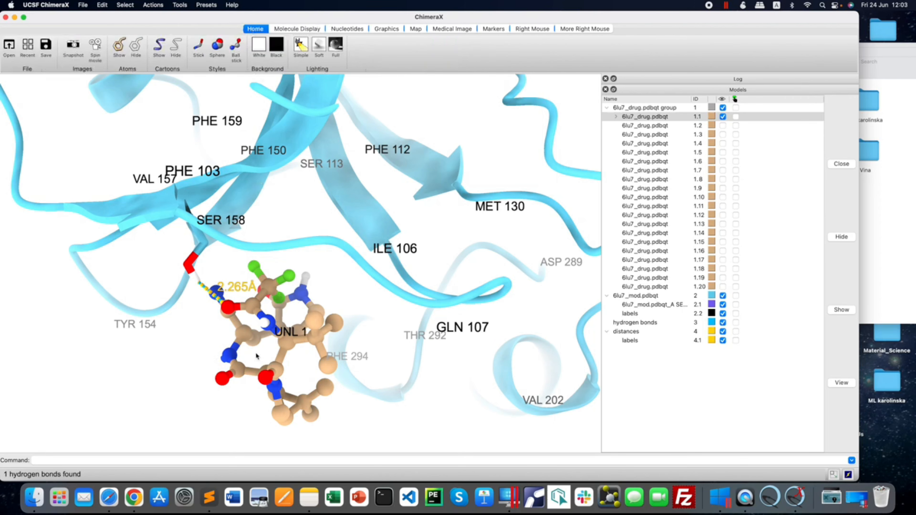
mouse_move(257, 357)
mouse_down()
mouse_move(249, 351)
mouse_move(261, 345)
mouse_up()
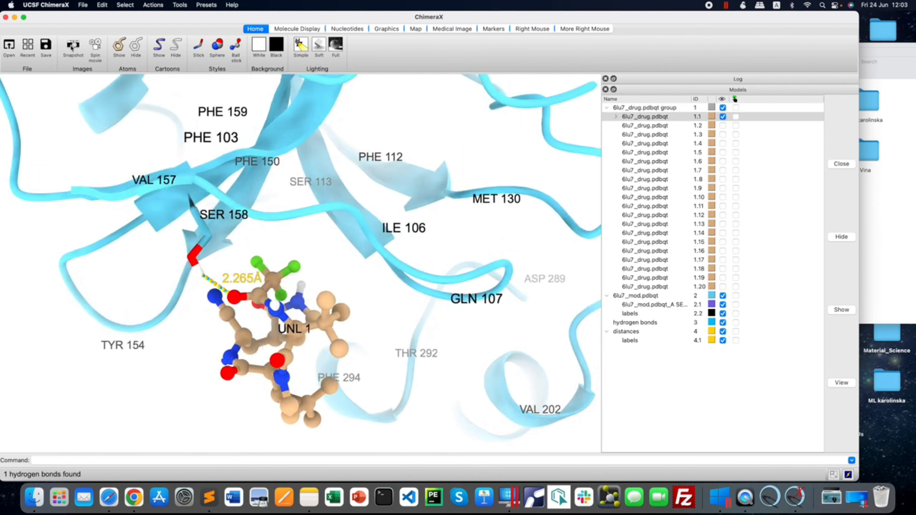
click(73, 46)
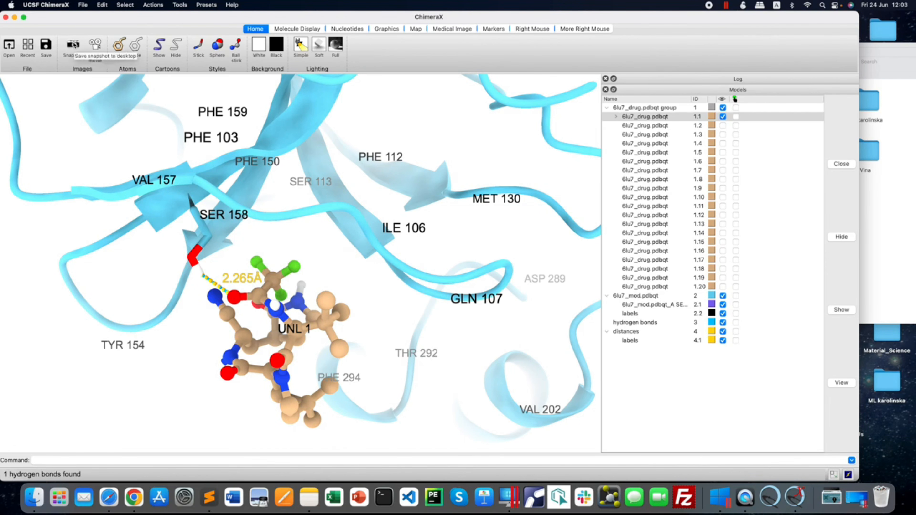
click(97, 48)
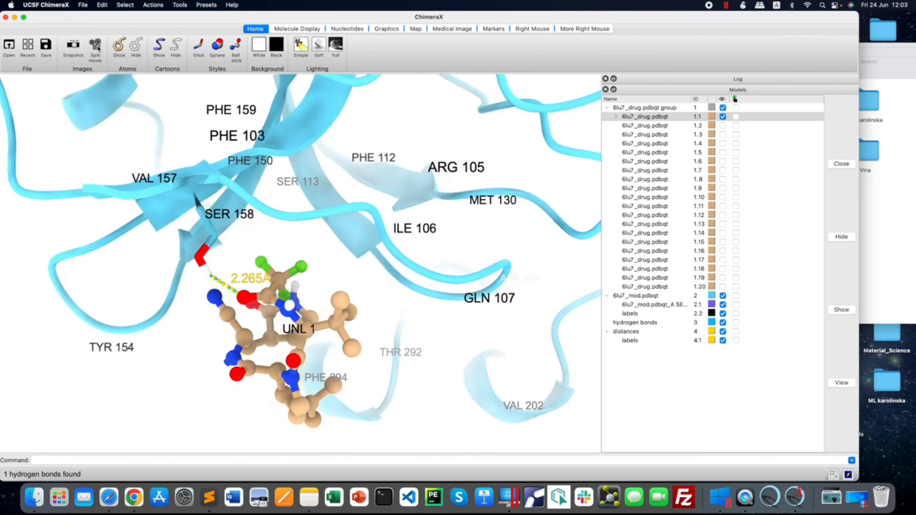
Switch to the Desktop folder in Finder and open image2.png to check the exported close-up.
click(900, 235)
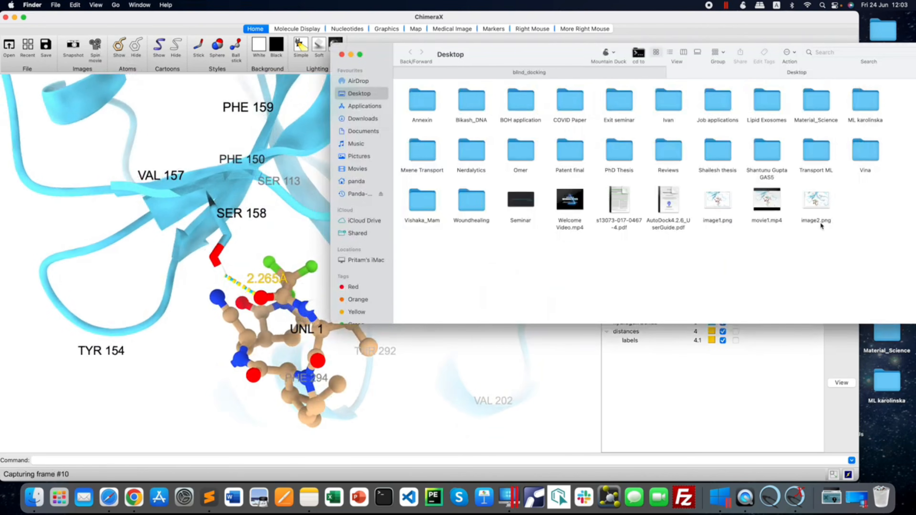
click(807, 203)
double_click(807, 202)
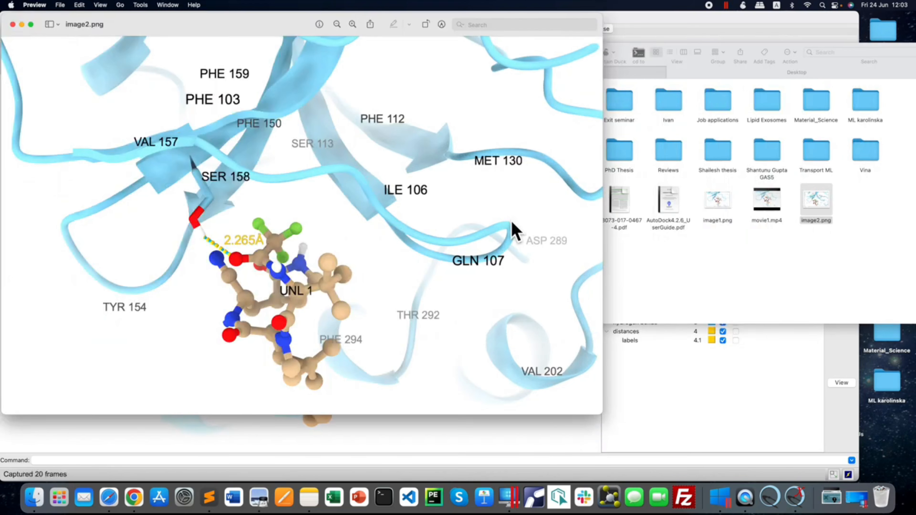
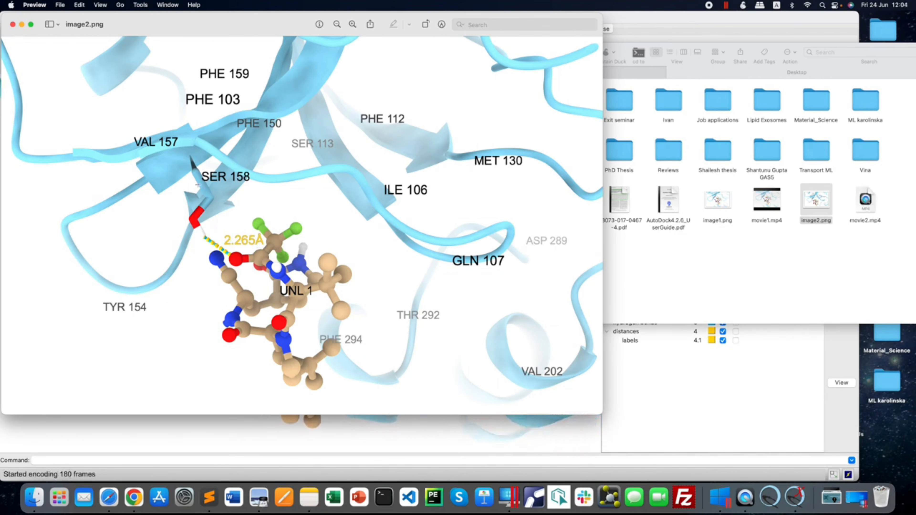
Close the image2.png preview and play movie1.mp4 from the Desktop folder to check the first spin movie, closing the player when done.
click(12, 24)
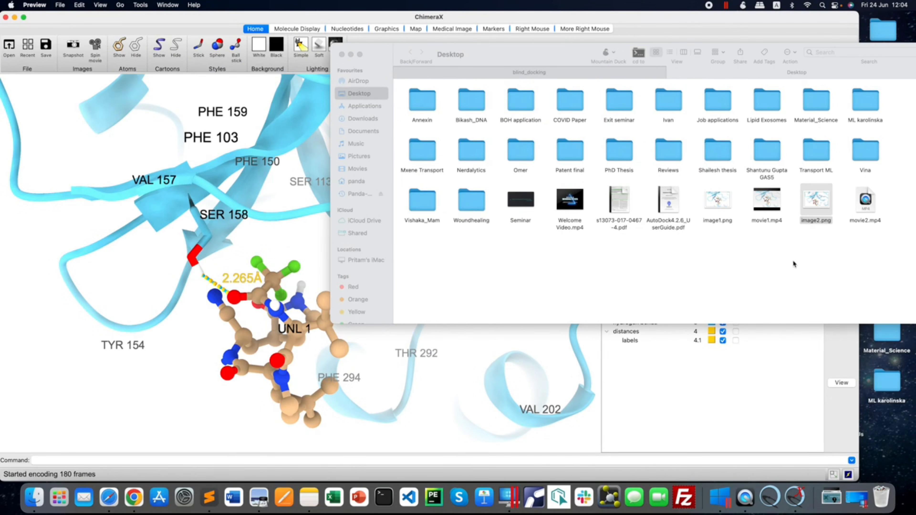
click(780, 211)
double_click(779, 210)
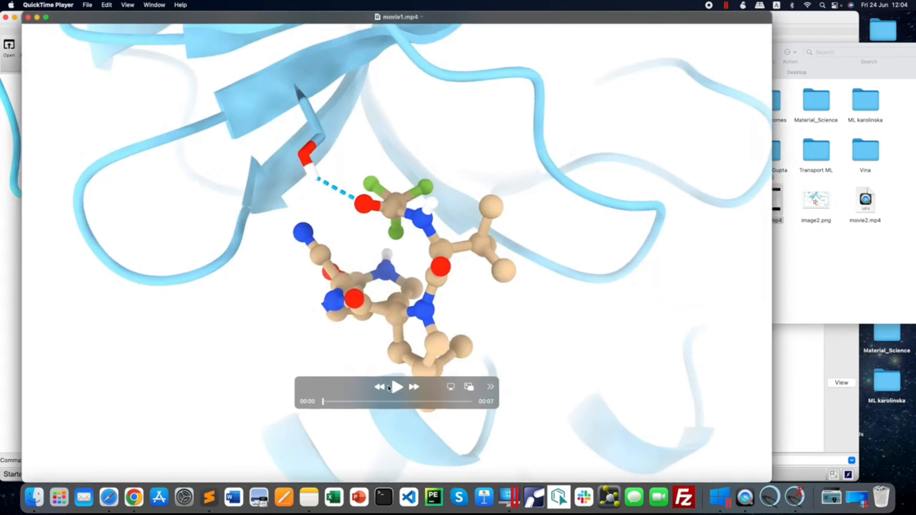
click(397, 387)
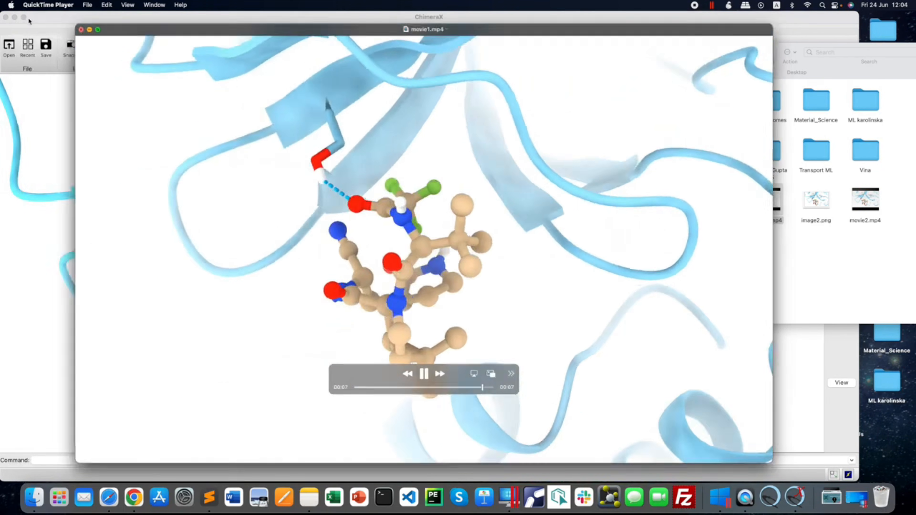
click(27, 17)
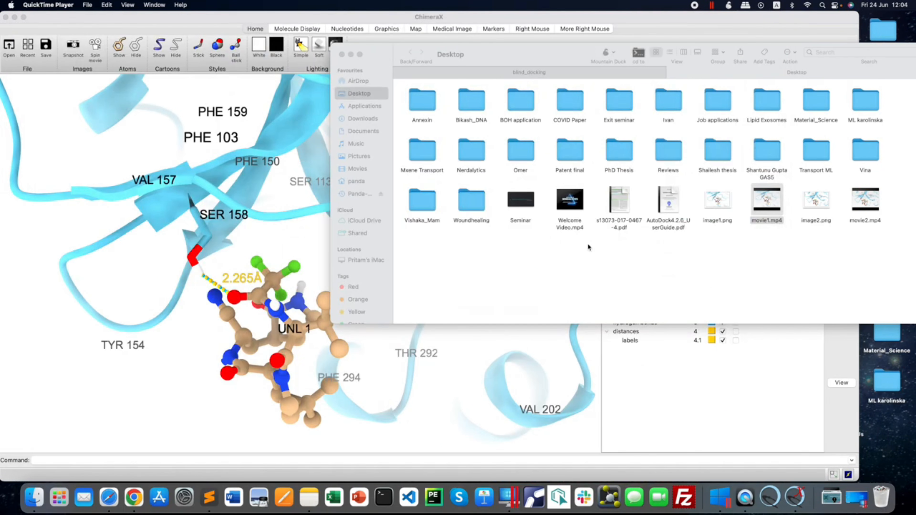
Play movie2.mp4 to check the labelled spin movie, and close the player and the Desktop folder window.
click(872, 208)
double_click(872, 208)
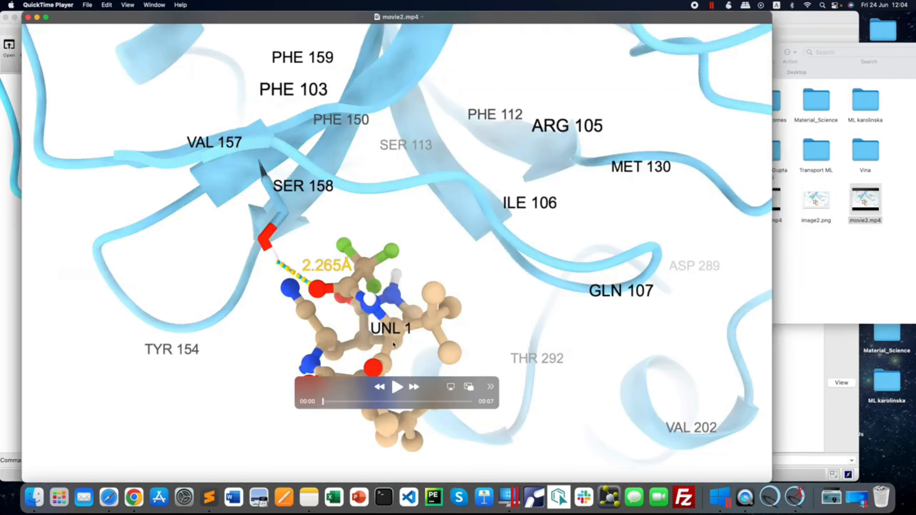
click(398, 389)
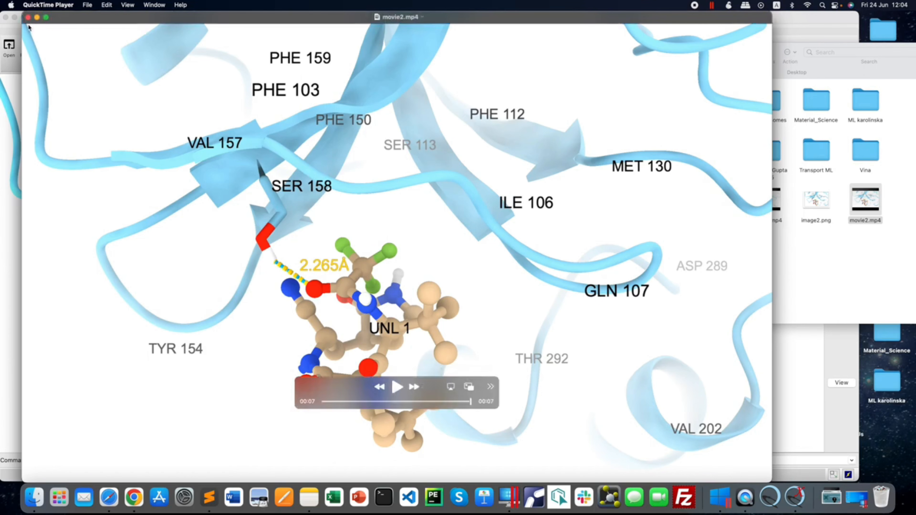
click(28, 17)
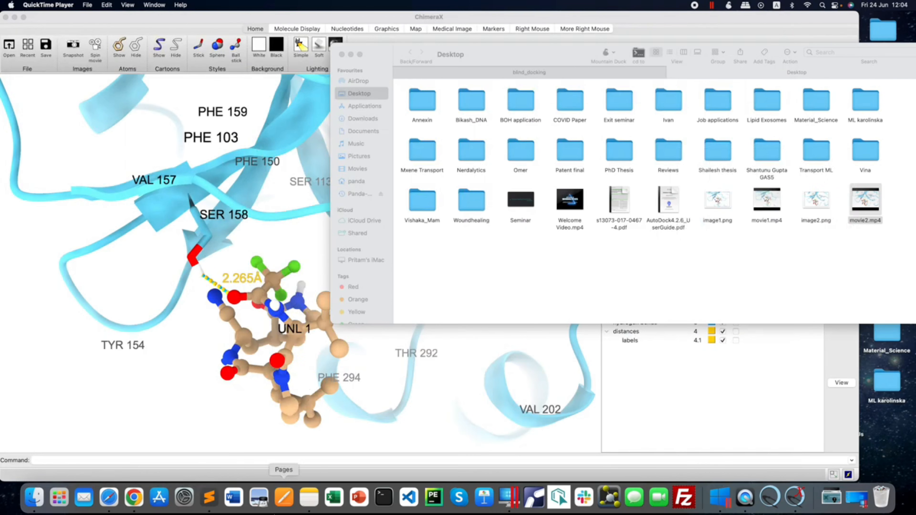
click(485, 268)
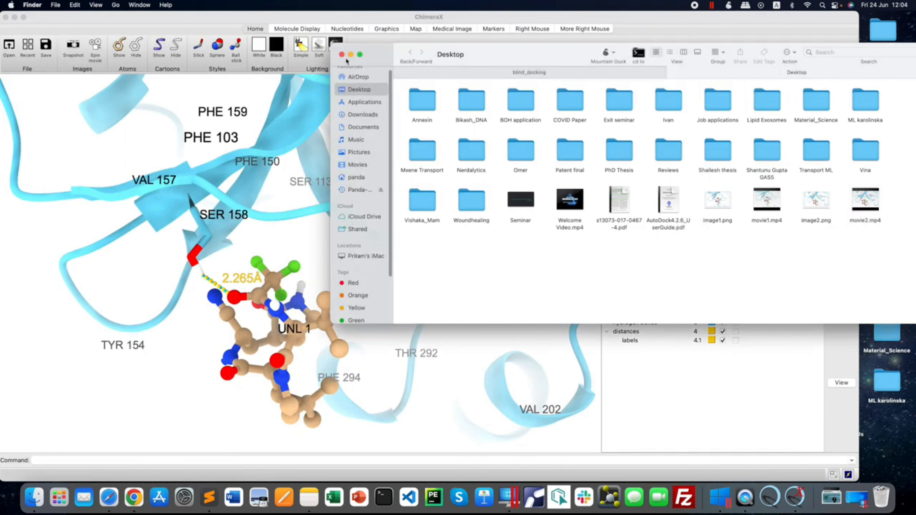
click(342, 54)
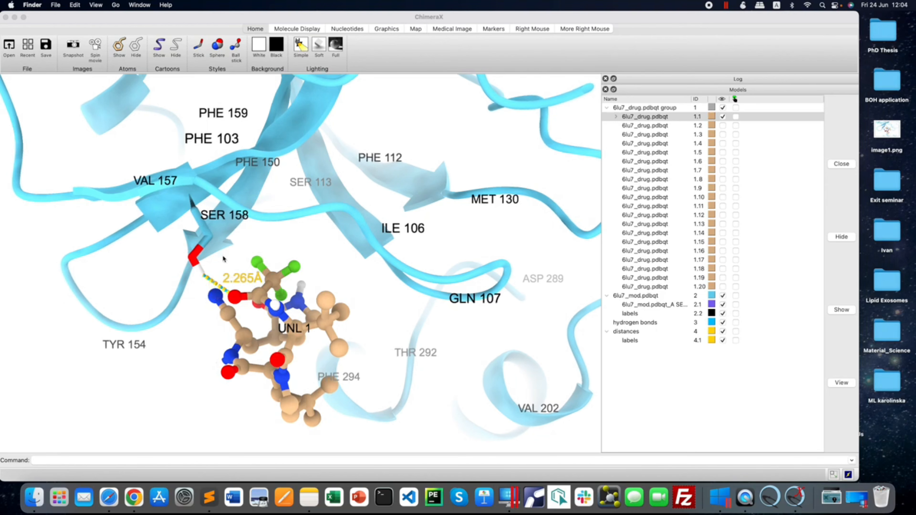
Label the SER 158 HG hydrogen and the drug oxygen at the ends of the hydrogen bond by element.
click(199, 271)
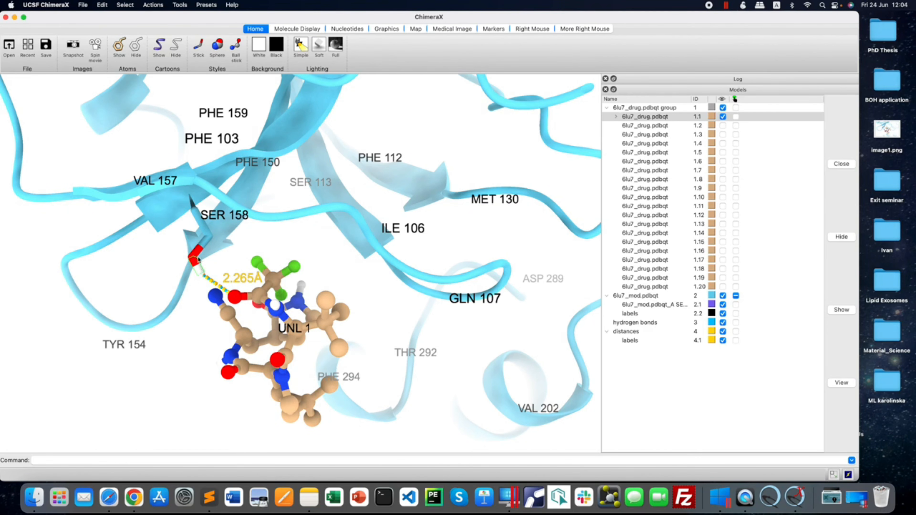
ctrl+click(200, 273)
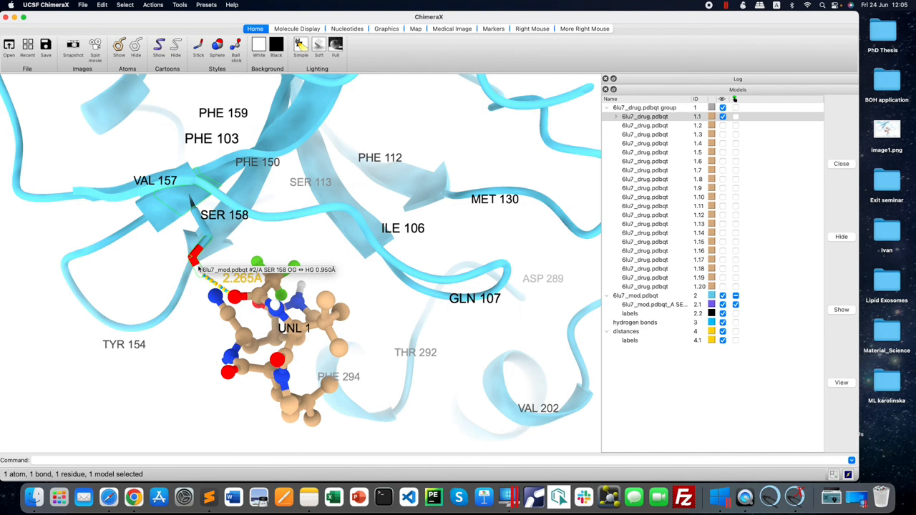
ctrl+shift+click(239, 300)
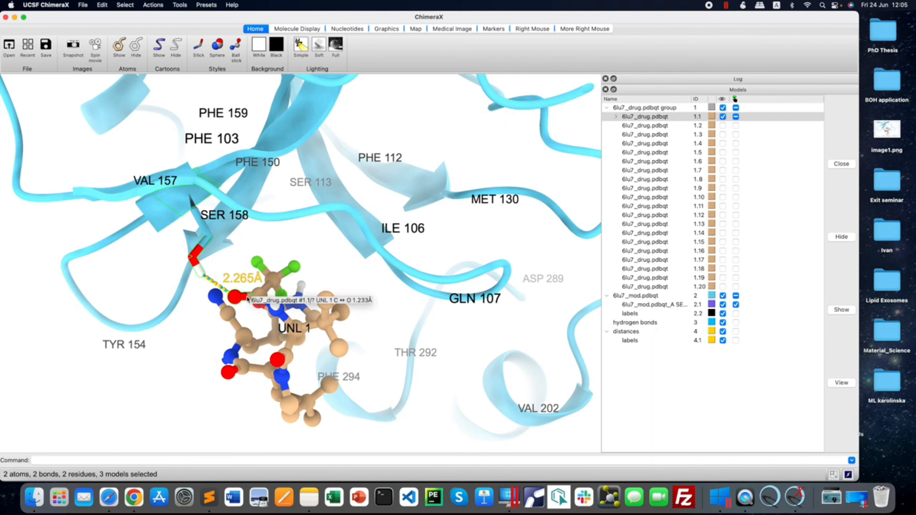
click(161, 4)
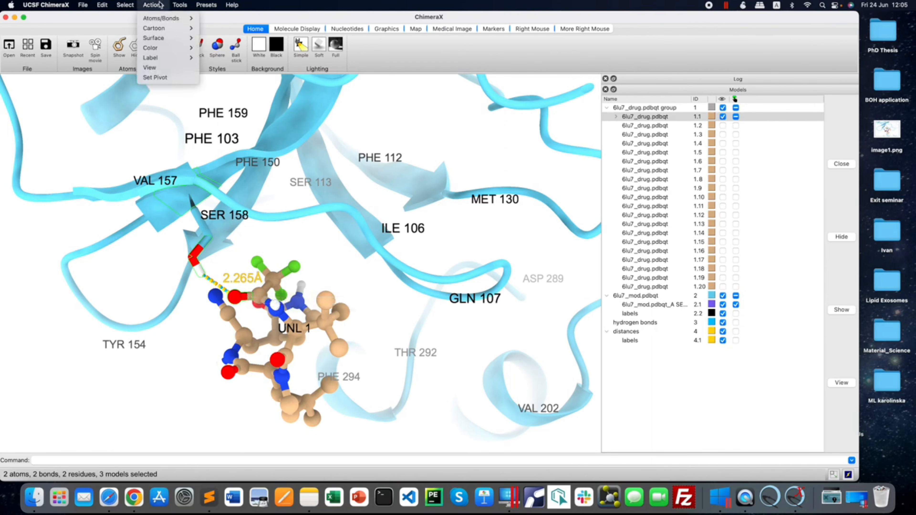
mouse_move(164, 61)
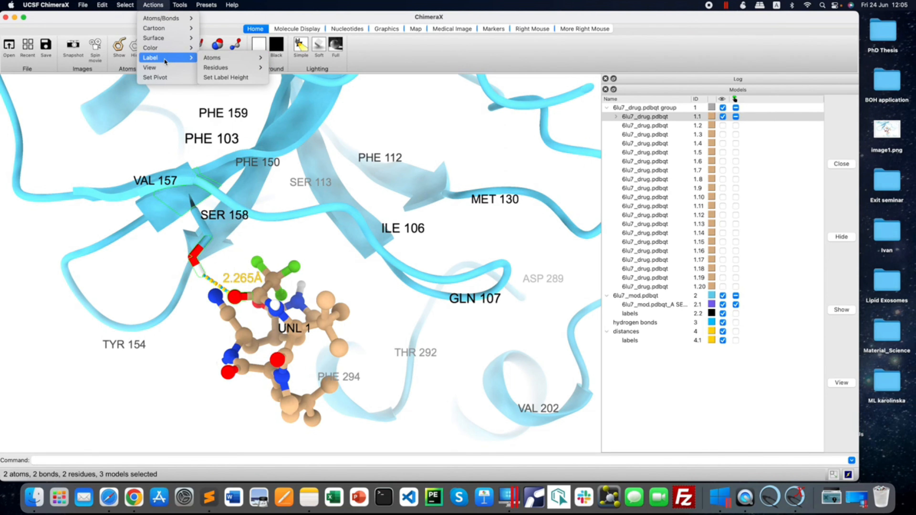
mouse_move(231, 58)
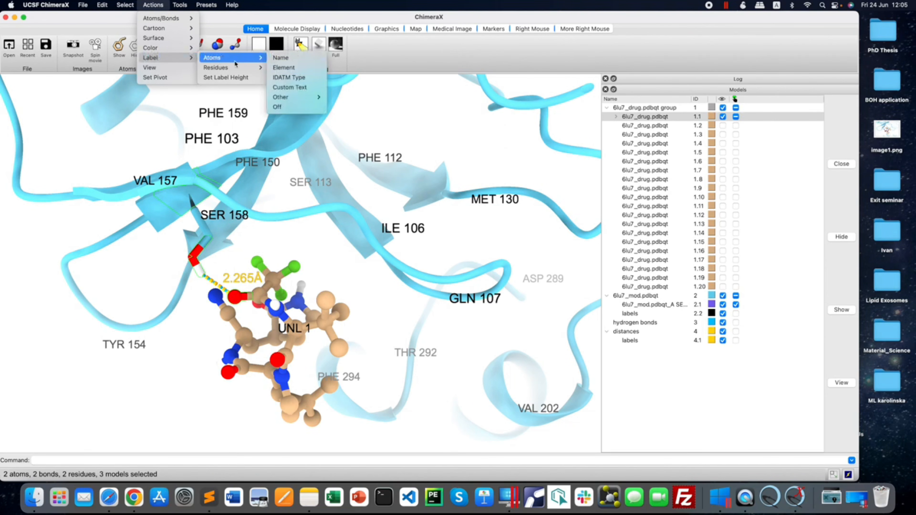
click(294, 68)
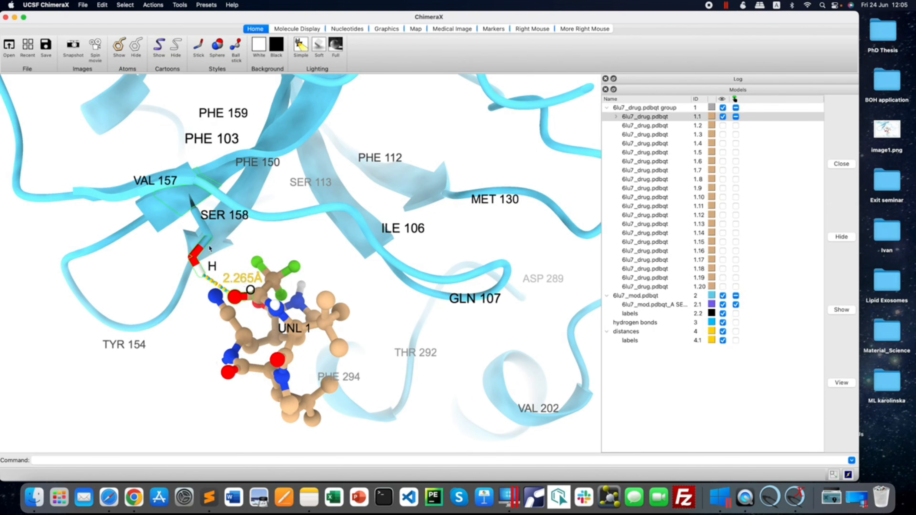
Add the drug carbon bonded to the labelled oxygen to the selection and label the selected atoms by name.
ctrl+click(261, 300)
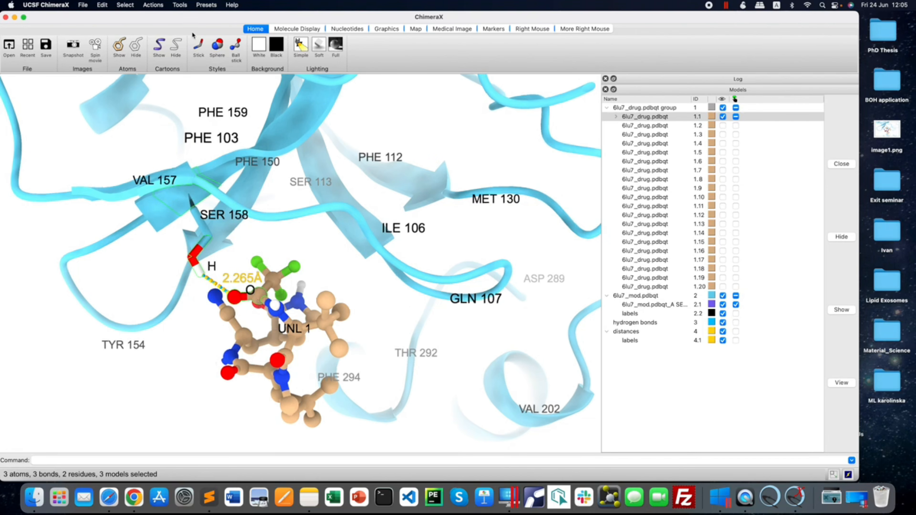
click(153, 4)
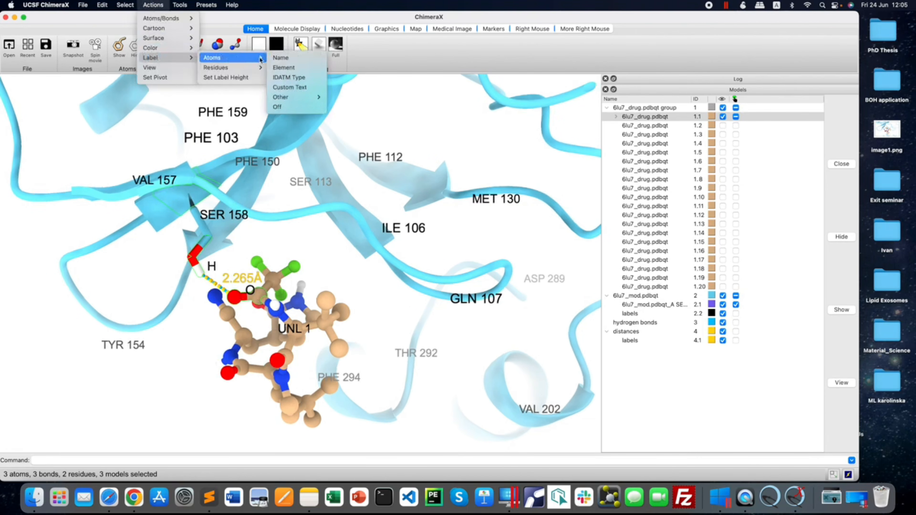
click(284, 60)
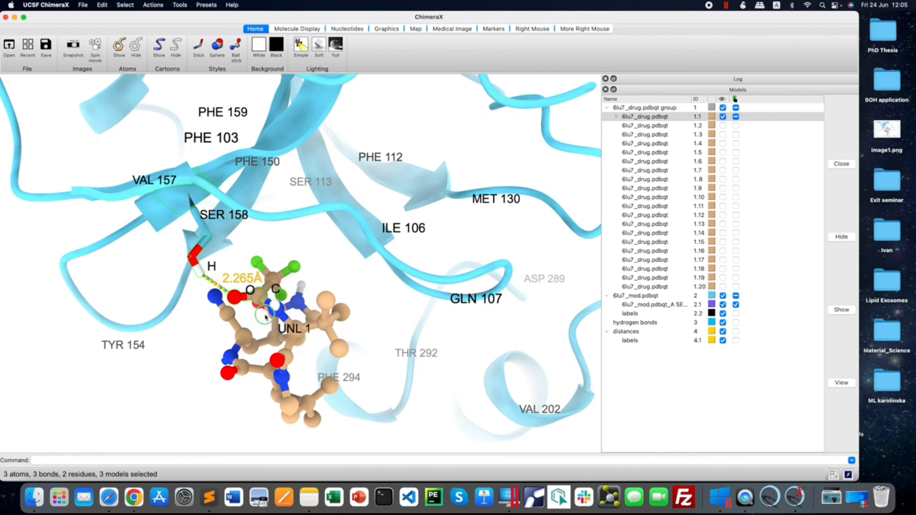
mouse_move(258, 321)
mouse_down()
mouse_move(304, 328)
mouse_move(263, 325)
mouse_move(252, 328)
mouse_move(254, 340)
mouse_move(255, 320)
mouse_up()
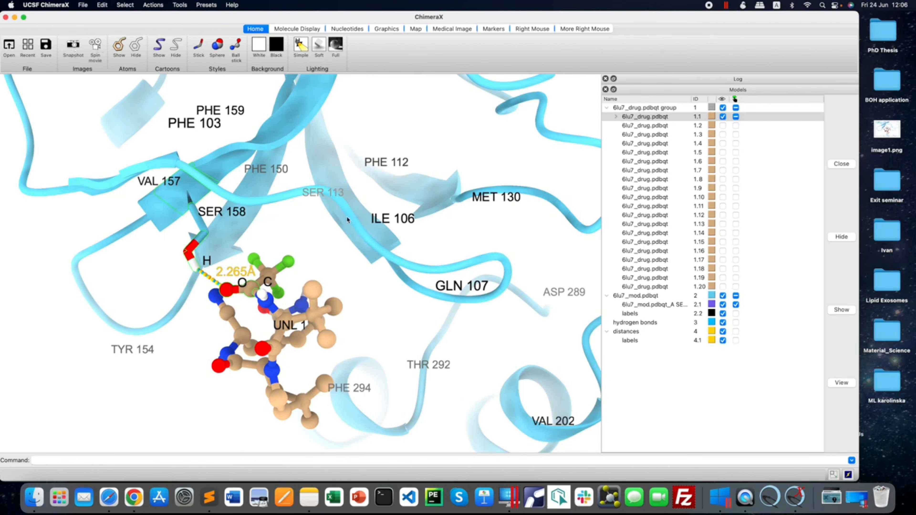
drag(331, 343, 357, 345)
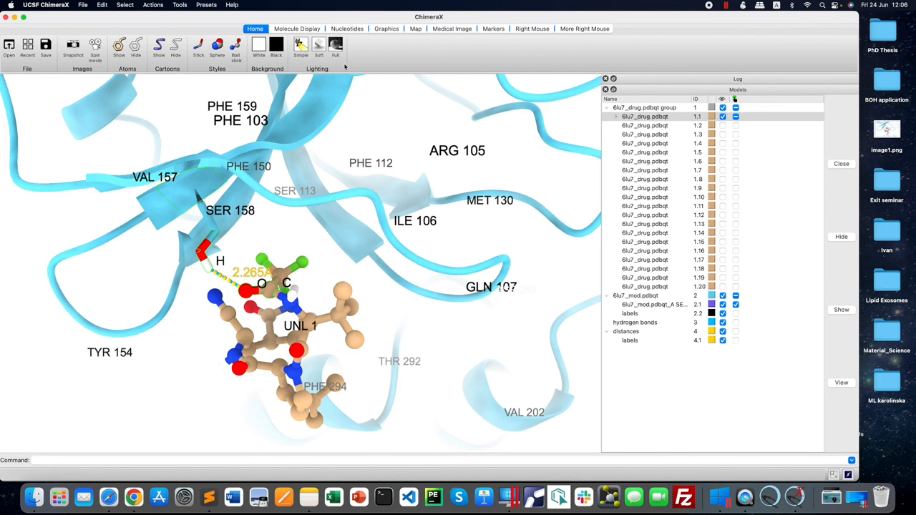
Compare the full, soft and simple lighting presets on the labelled hydrogen-bond close-up.
click(335, 45)
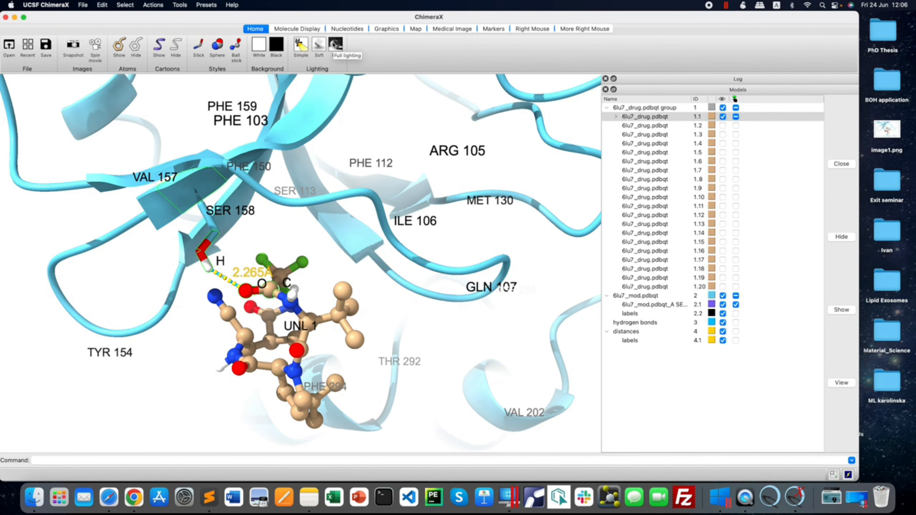
click(321, 46)
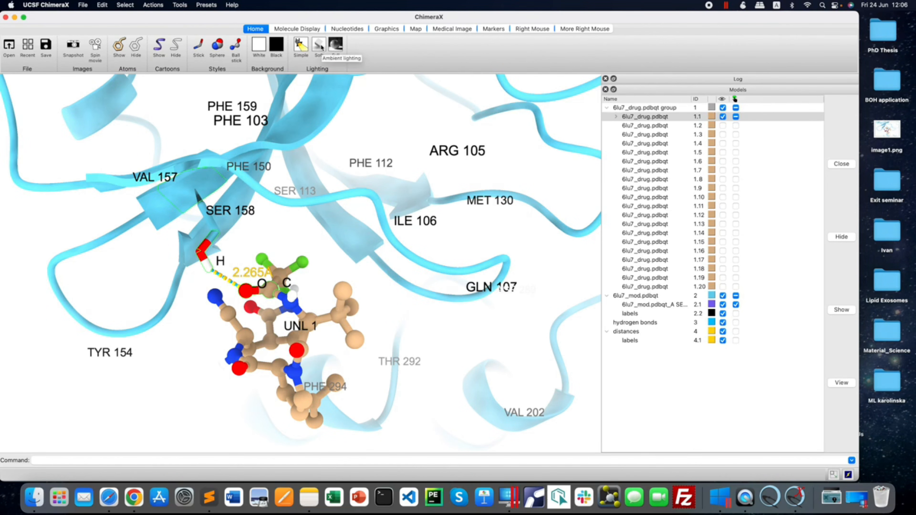
click(303, 46)
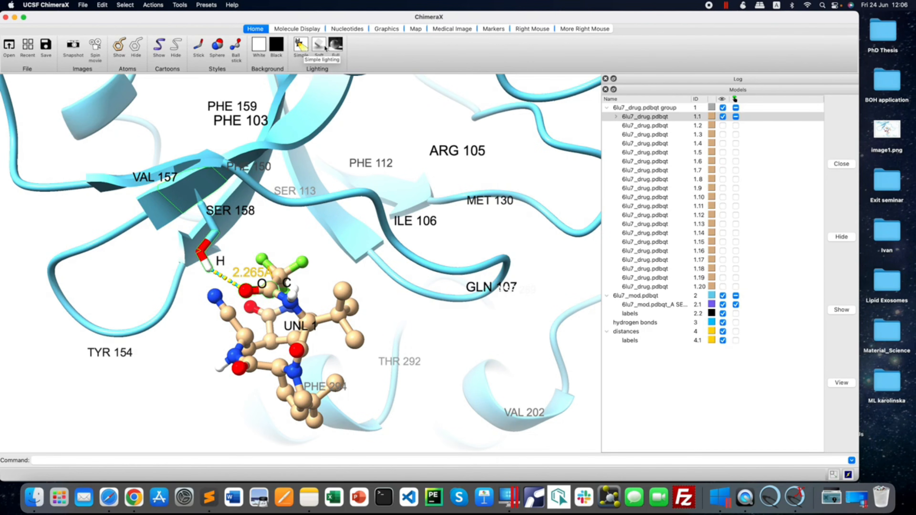
click(317, 49)
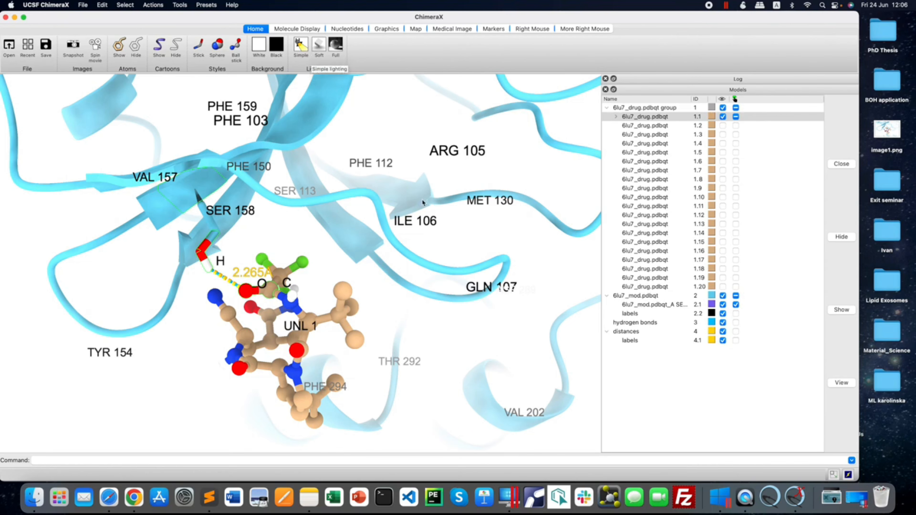
mouse_move(378, 185)
click(337, 47)
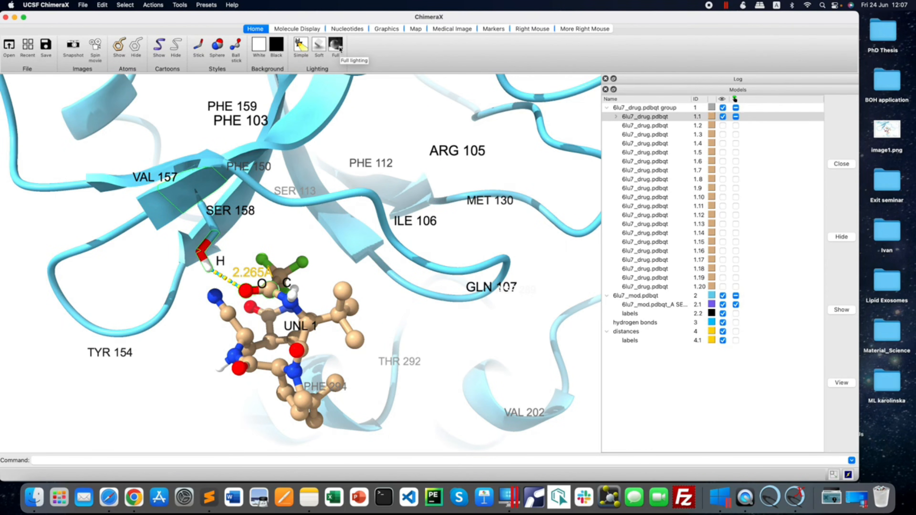
click(300, 44)
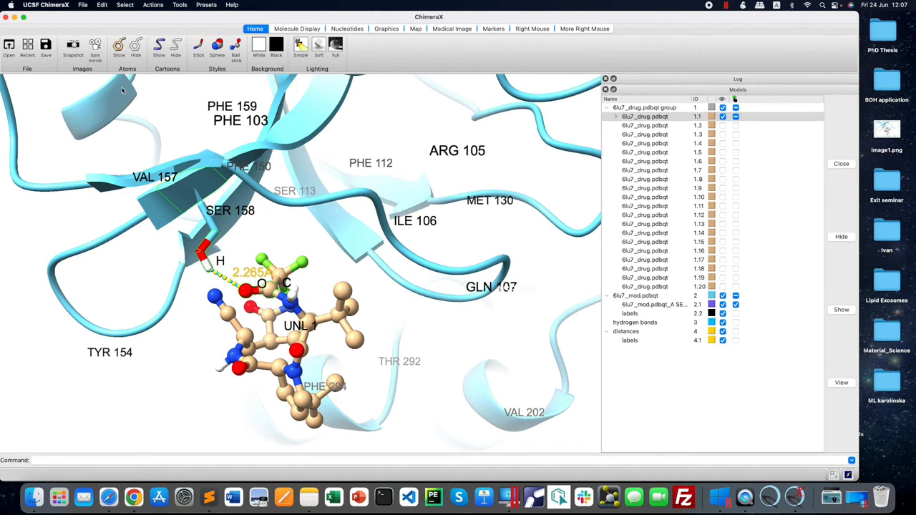
Clear the atom selection and apply full lighting to the close-up.
click(125, 5)
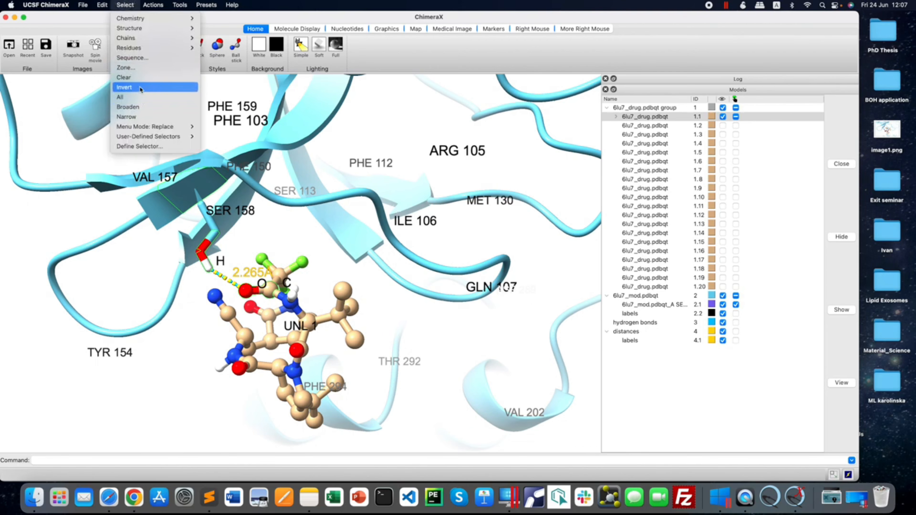
click(138, 77)
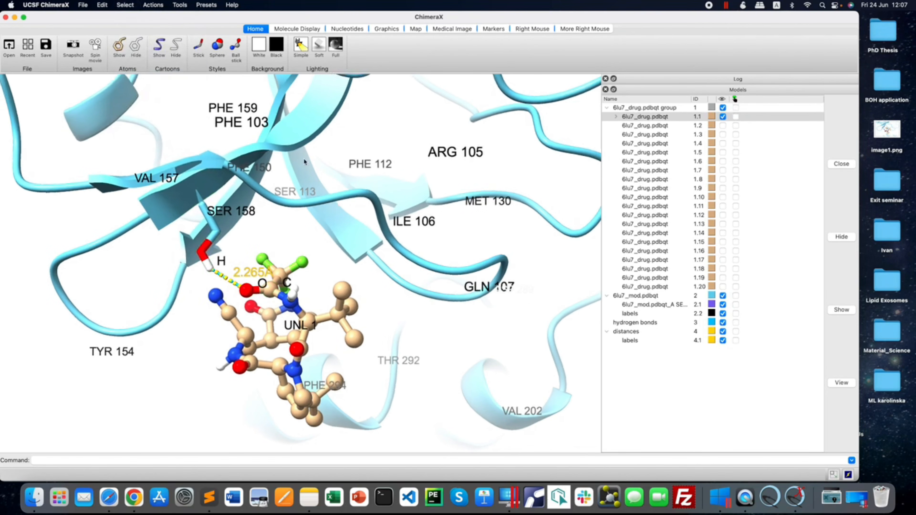
click(335, 44)
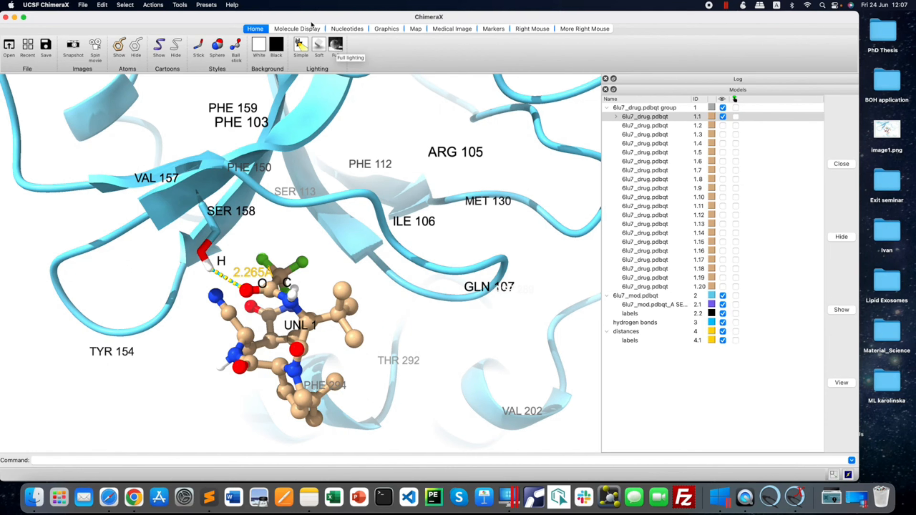
click(302, 29)
click(255, 28)
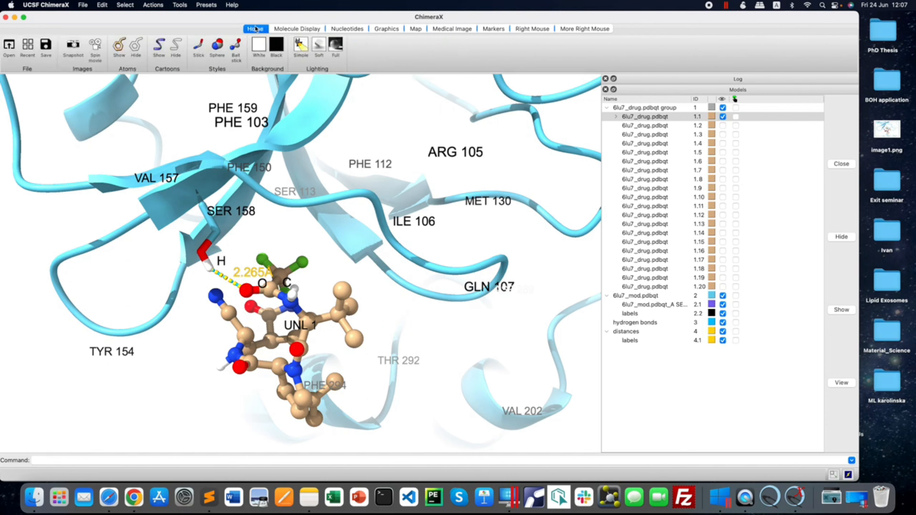
click(306, 29)
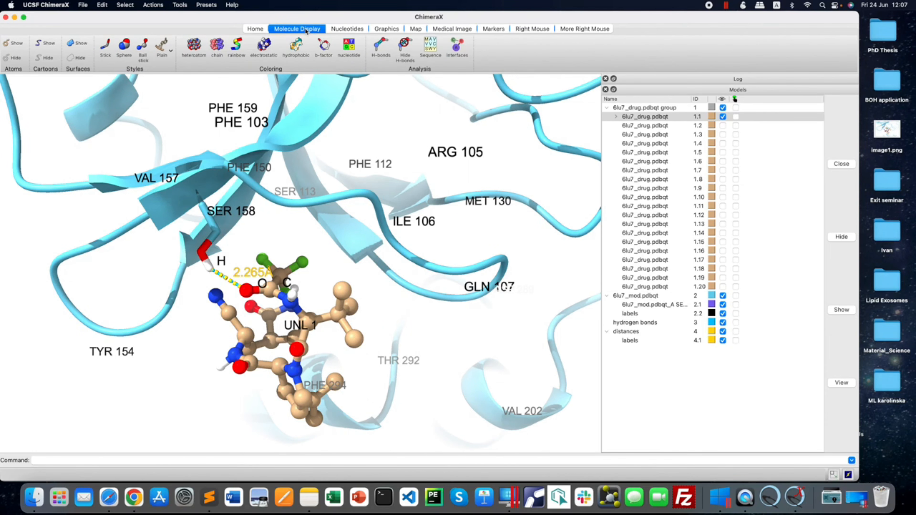
click(586, 28)
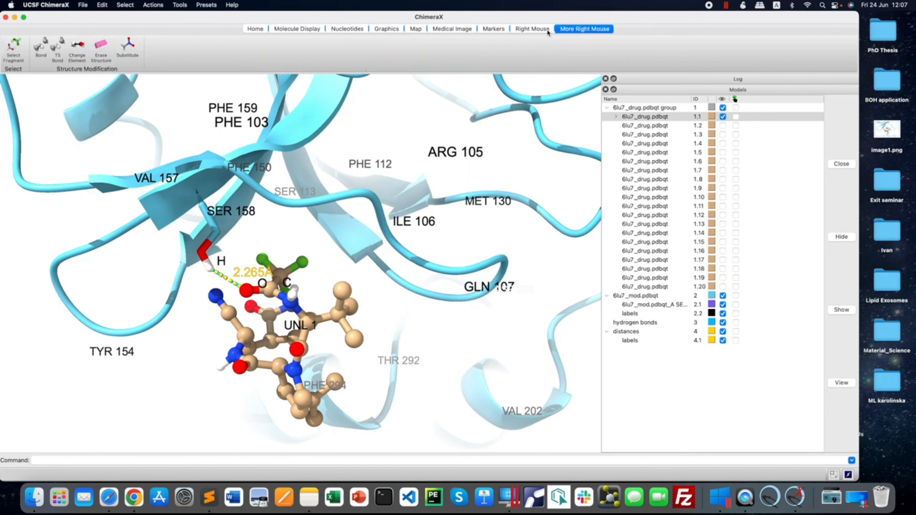
click(548, 31)
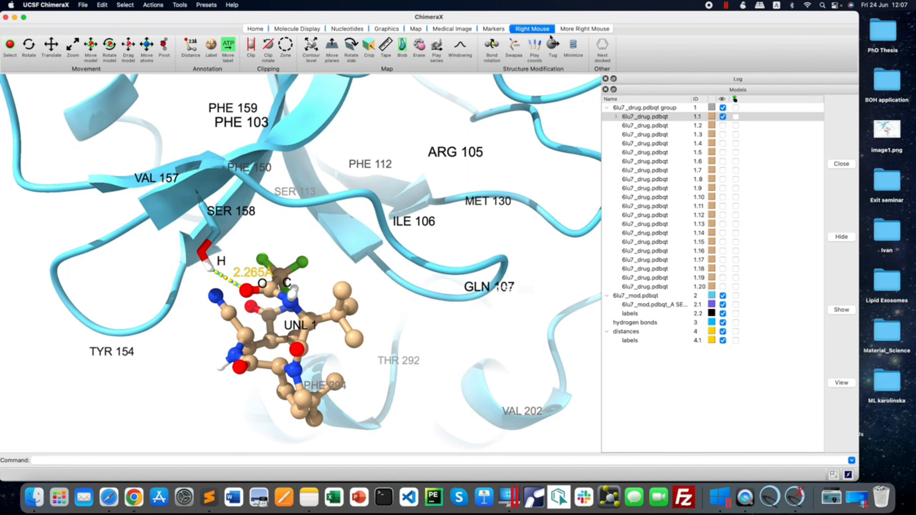
click(303, 29)
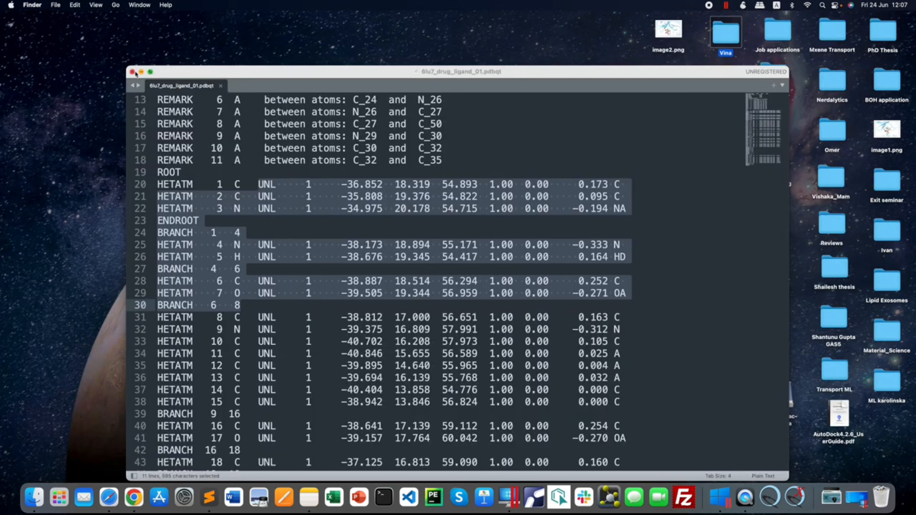
Close ChimeraX and the empty untitled text window, and switch to the Windows 10 virtual machine.
click(165, 85)
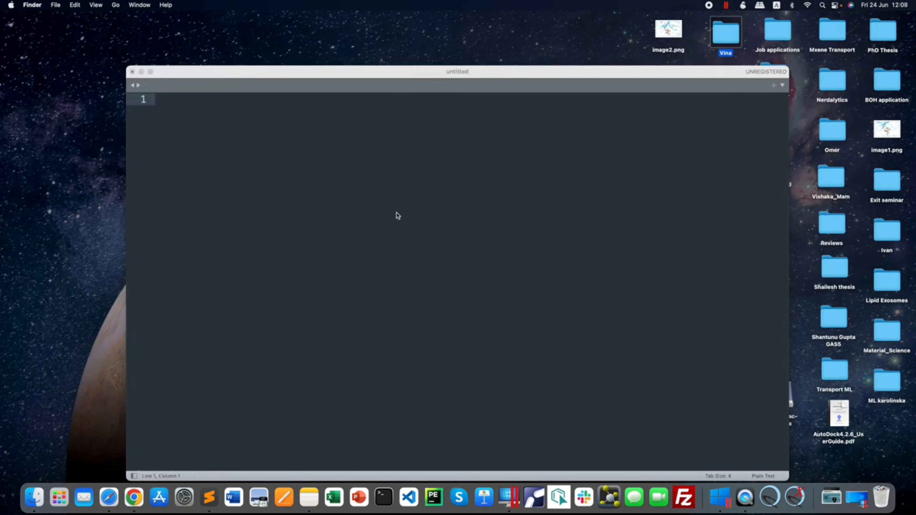
click(132, 72)
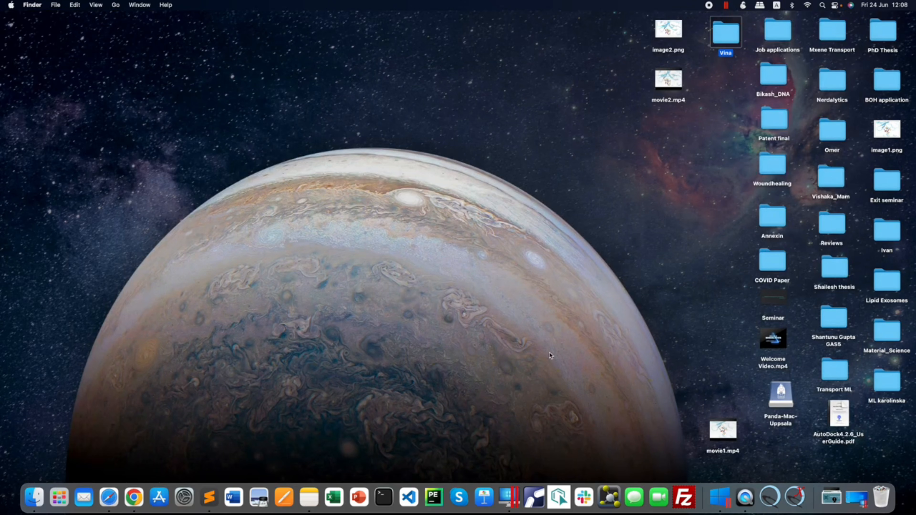
click(855, 498)
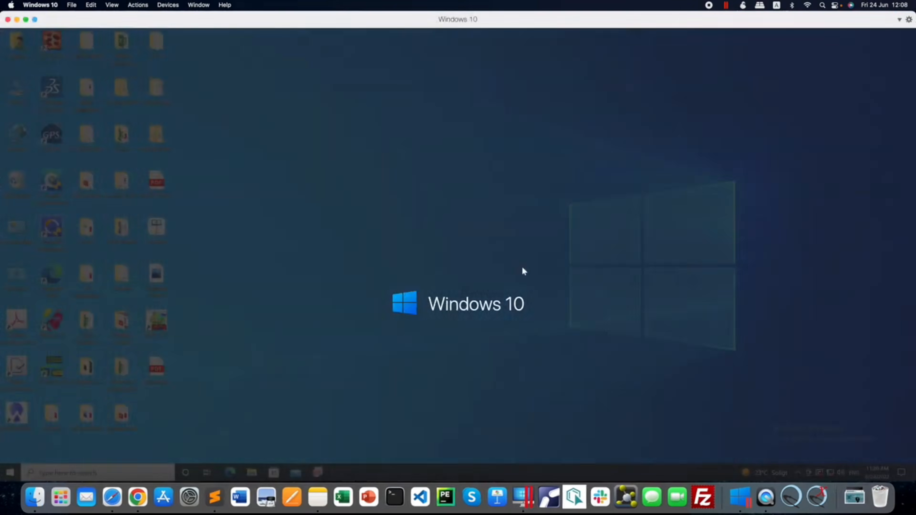
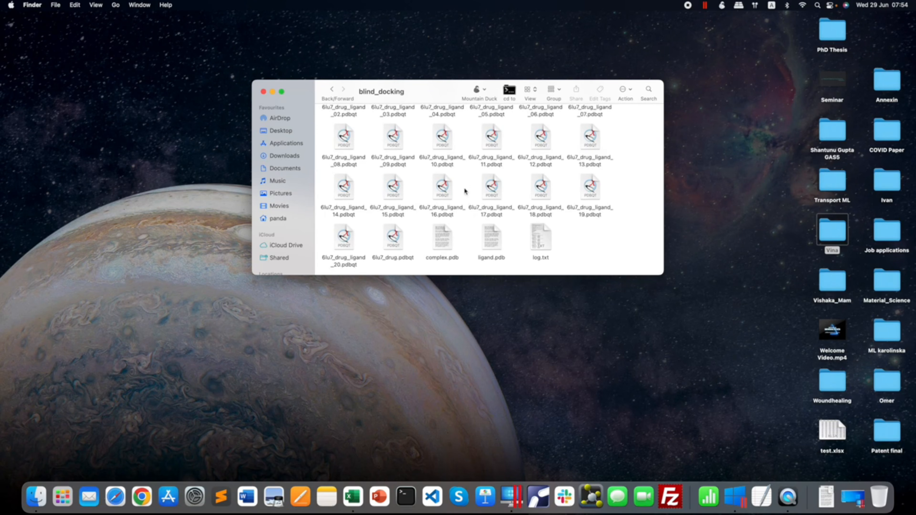
Switch to the Windows 10 virtual machine and launch Discovery Studio Visualizer.
click(854, 497)
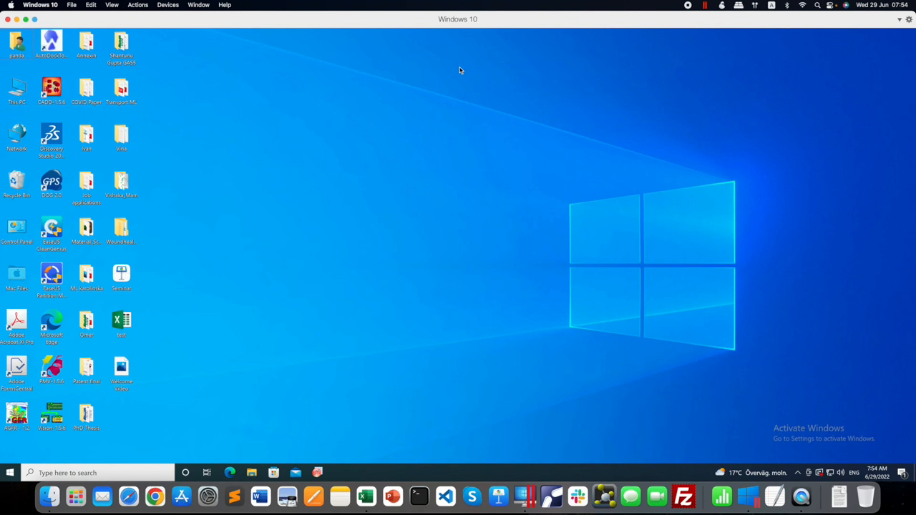
click(55, 136)
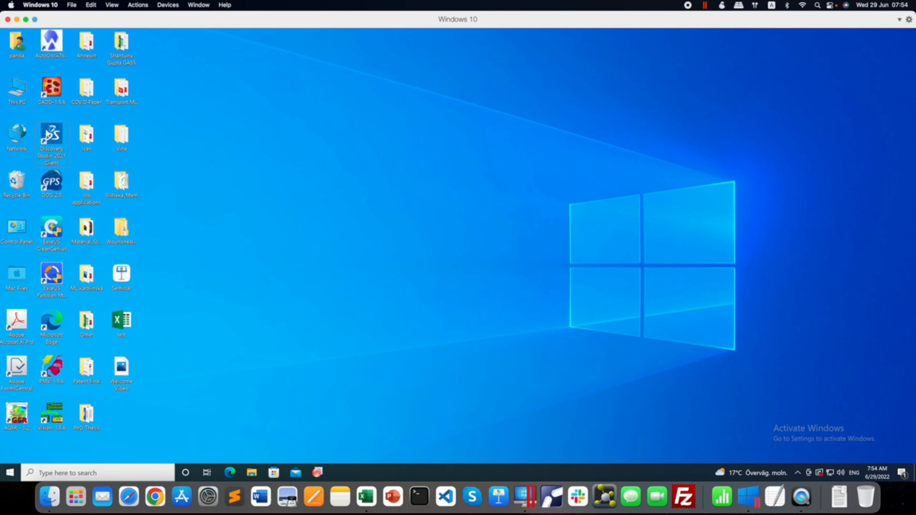
double_click(48, 134)
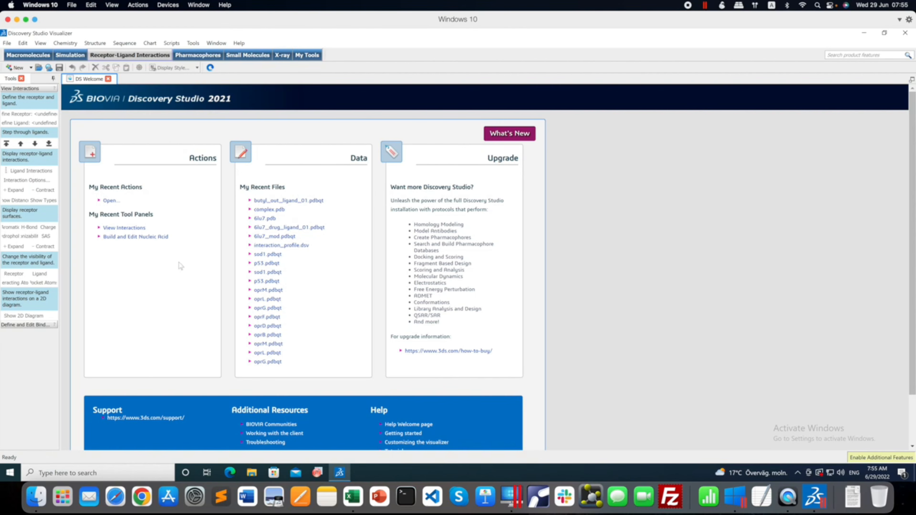
Load 6lu7_drug_ligand_01.pdbqt from the Mac's blind_docking folder into Discovery Studio.
click(6, 43)
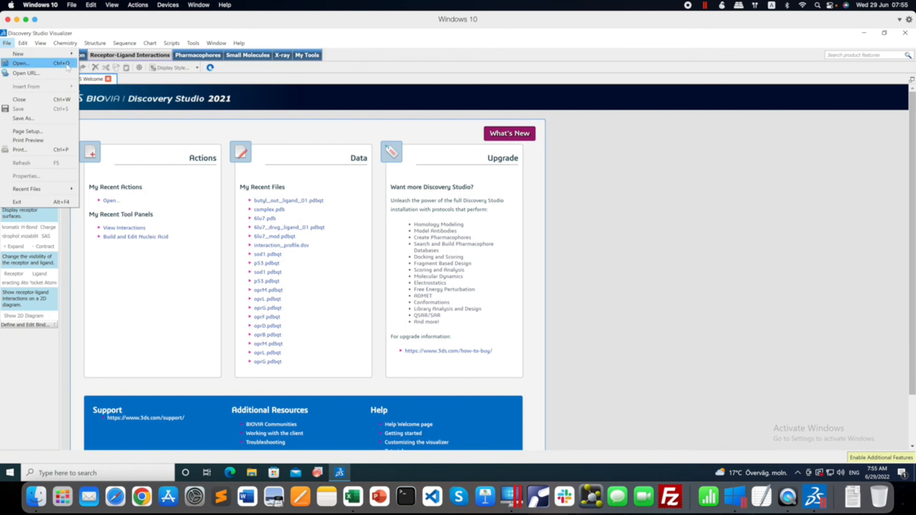
click(211, 132)
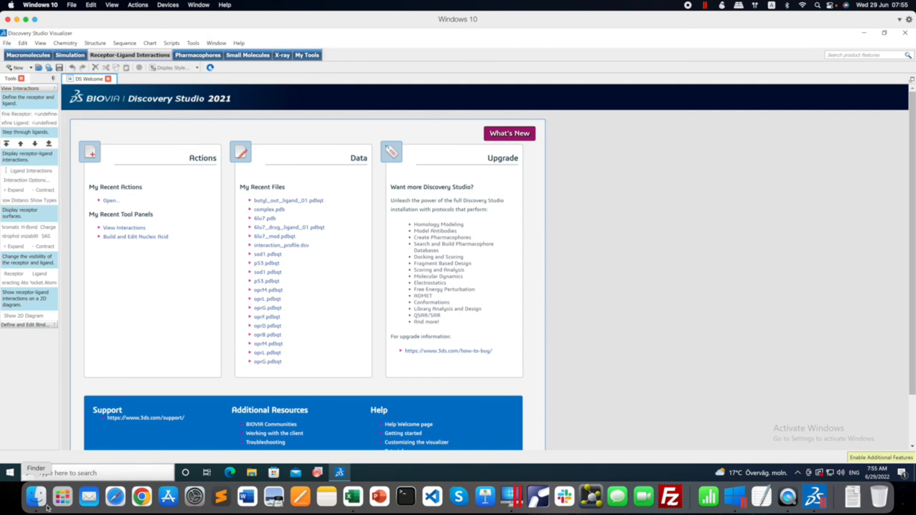
click(36, 497)
scroll(518, 219, up, 3)
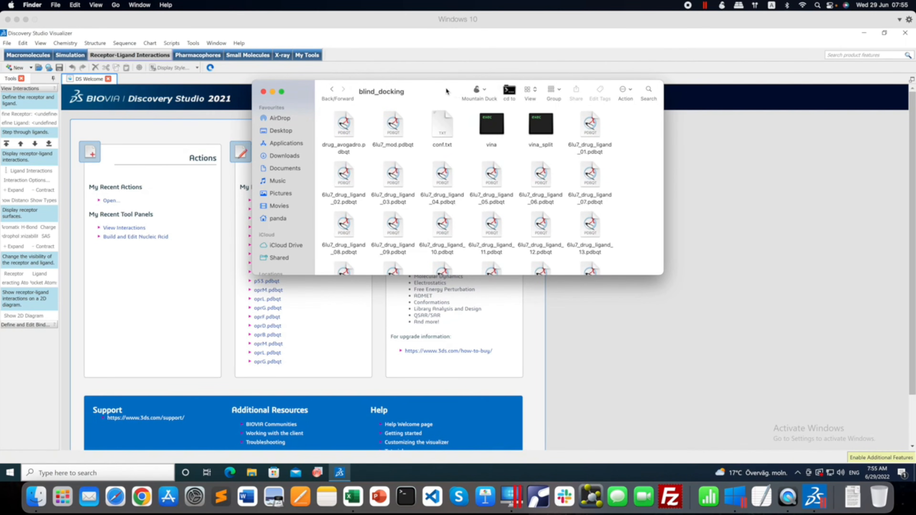
drag(448, 92, 593, 95)
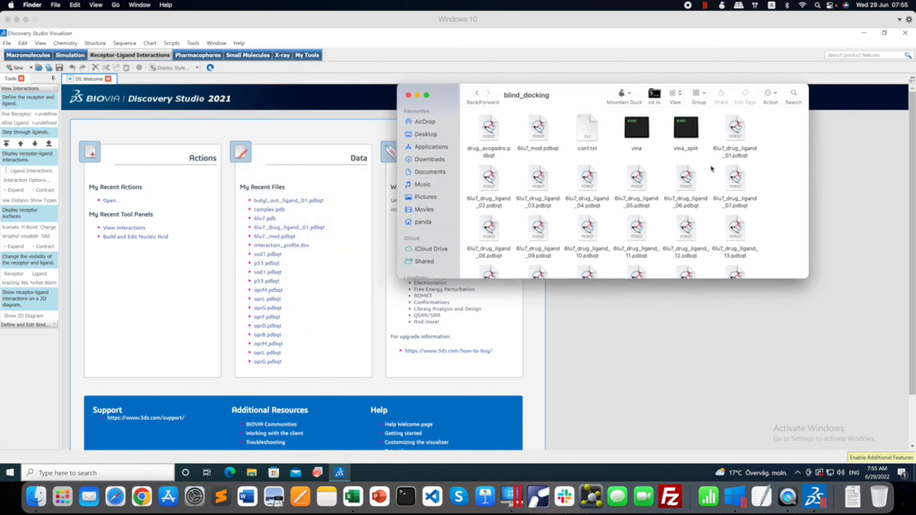
click(730, 131)
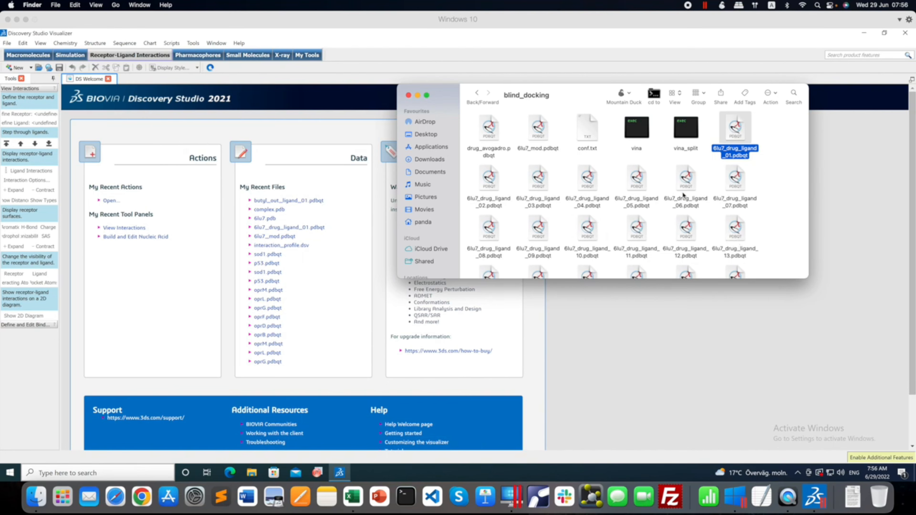
scroll(686, 191, down, 5)
scroll(693, 188, up, 5)
click(733, 129)
drag(734, 132, 327, 241)
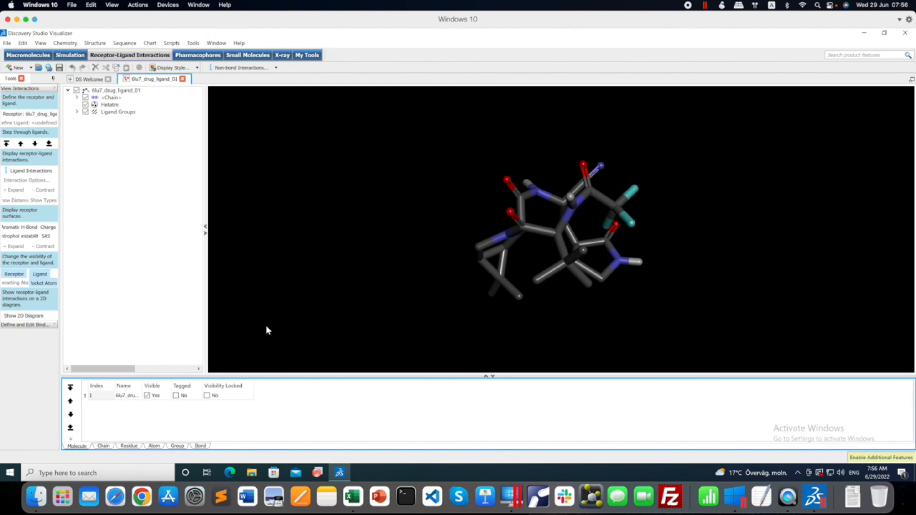
Add 6lu7_mod.pdbqt from the blind_docking folder to the same molecule window as the ligand pose.
click(38, 499)
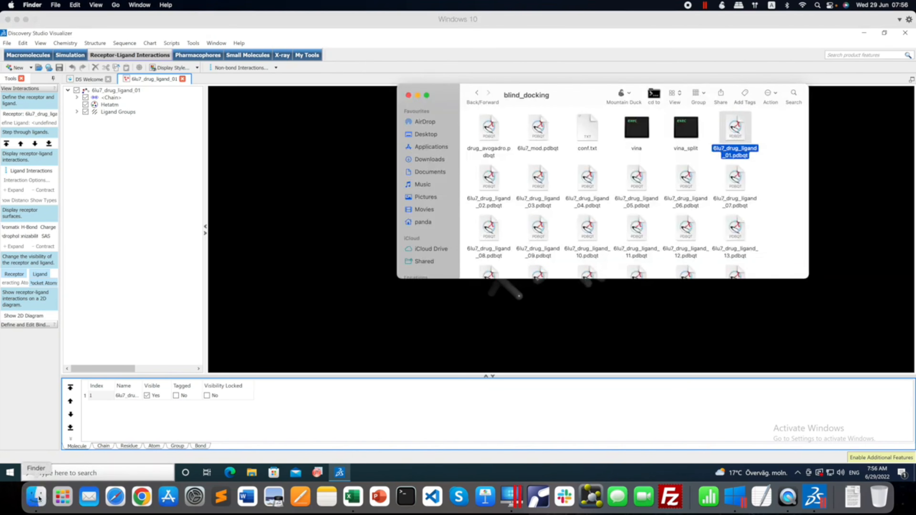
click(564, 159)
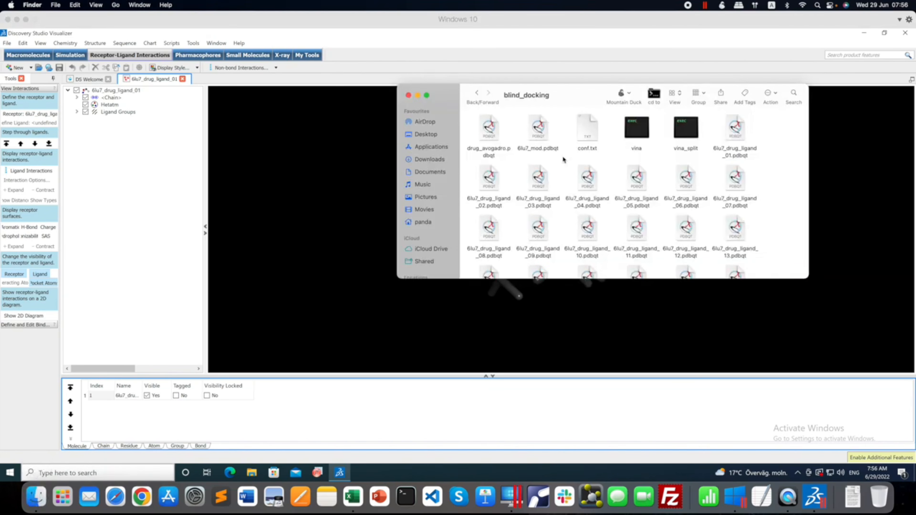
click(542, 137)
drag(542, 137, 312, 232)
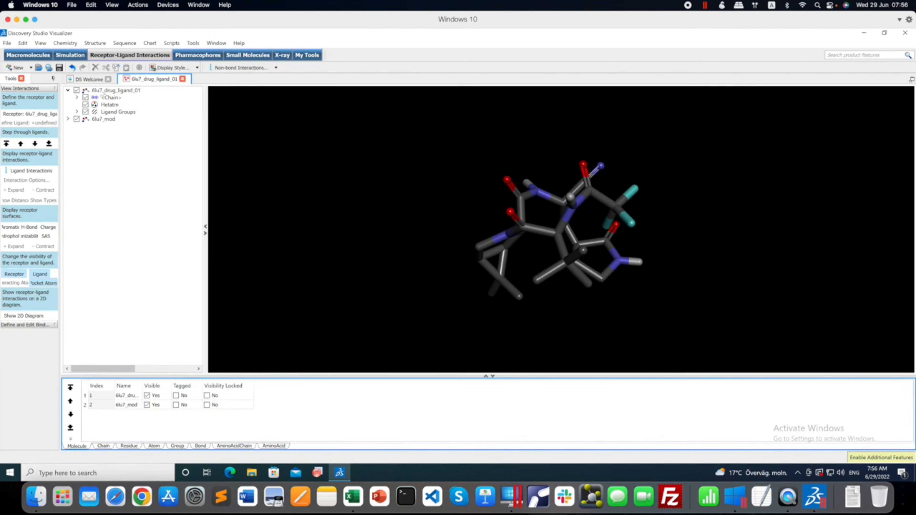
Expand the 6lu7_mod entry in the hierarchy and widen the View Interactions tools area so its labels are readable.
click(68, 120)
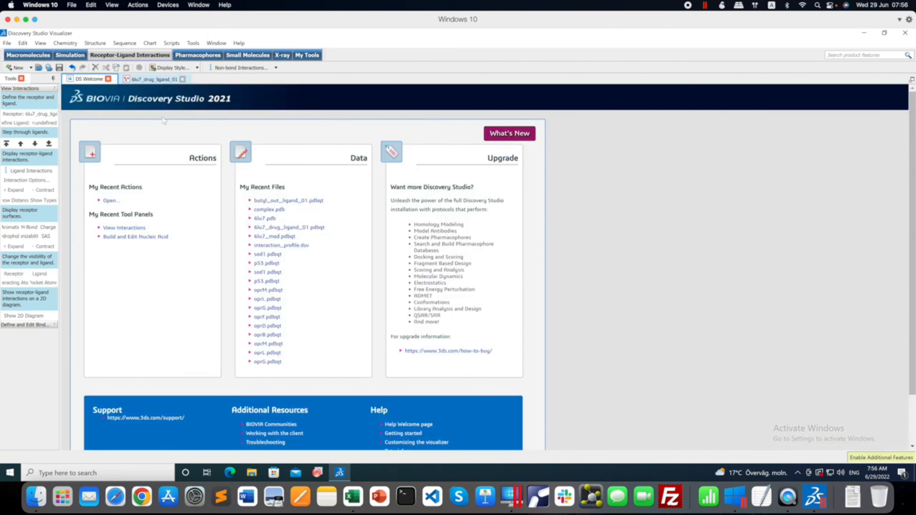
click(88, 79)
click(154, 79)
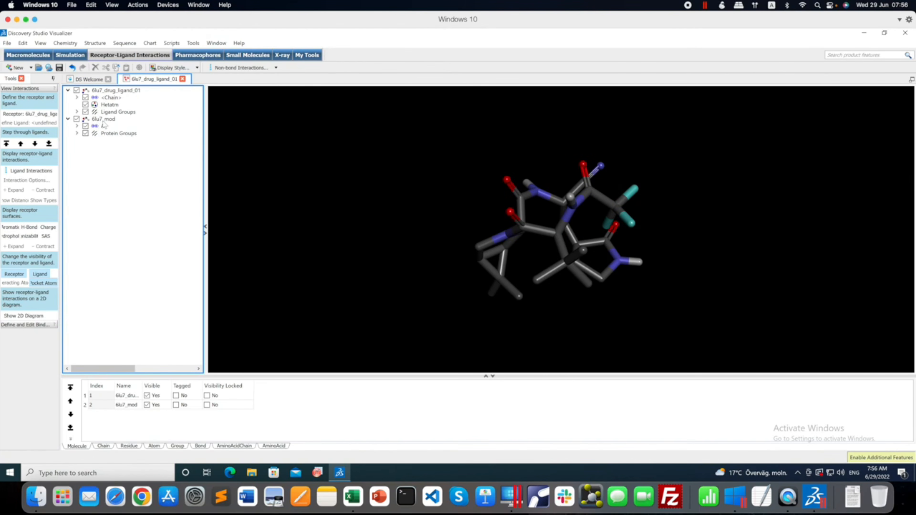
click(86, 133)
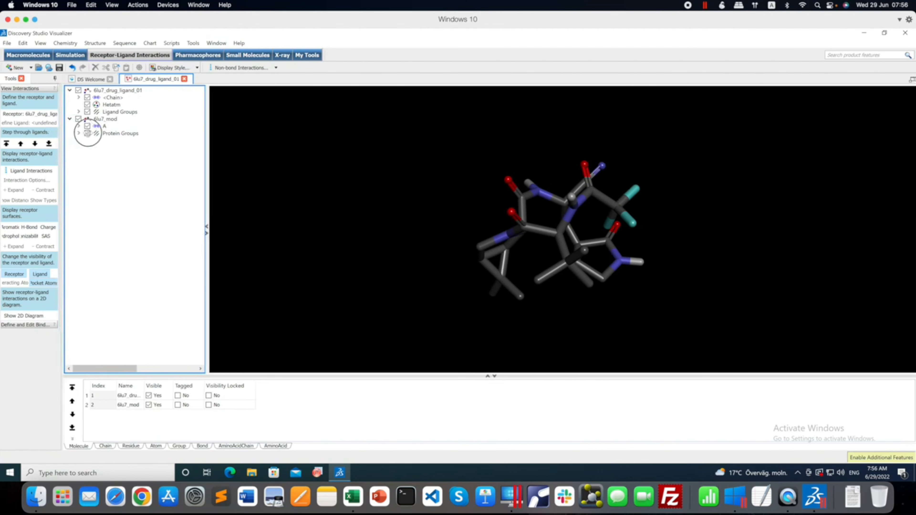
drag(88, 133, 89, 133)
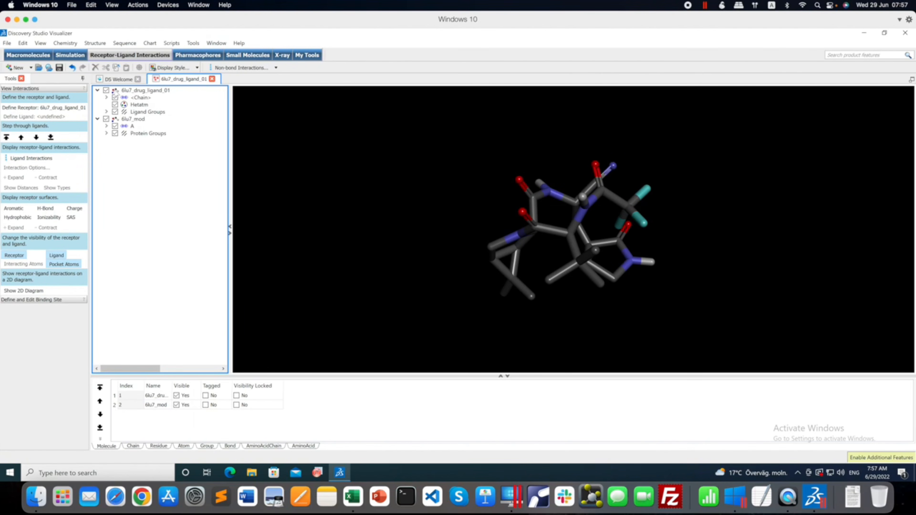
Rename the 6lu7_drug_ligand_01 molecule as drug.
click(117, 91)
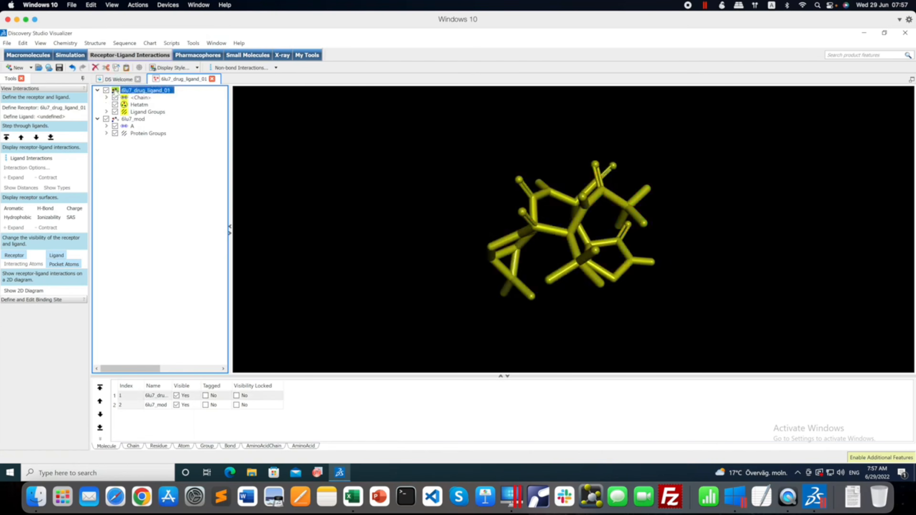
click(135, 91)
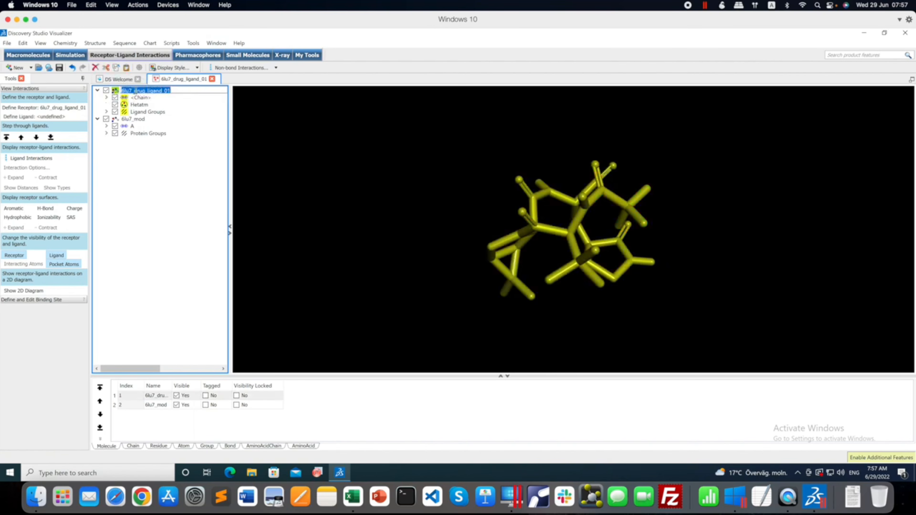
text(drug)
key(Return)
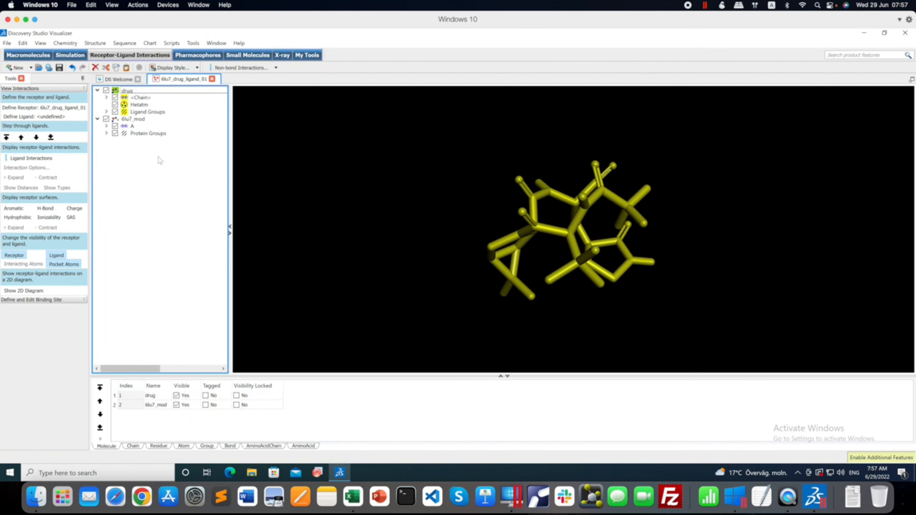
Rename the 6lu7_mod molecule as receptor.
click(133, 120)
click(133, 120)
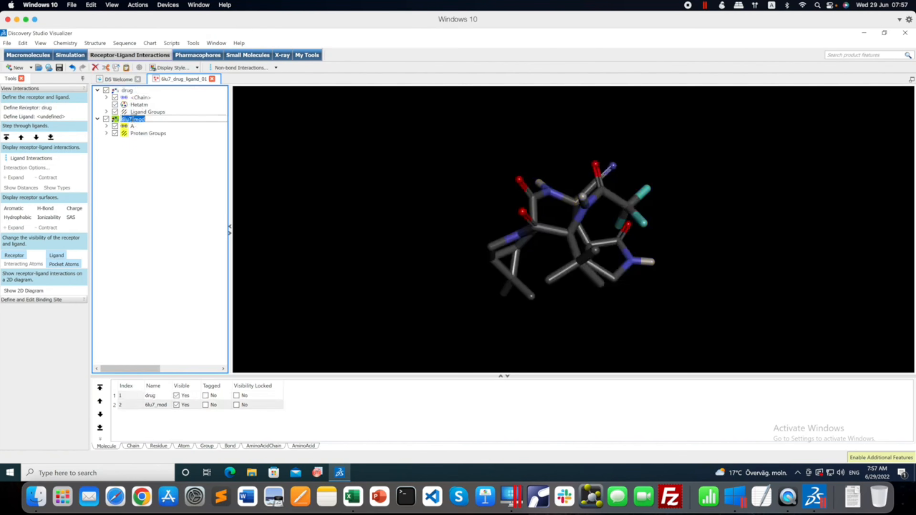
text(receptor)
key(Return)
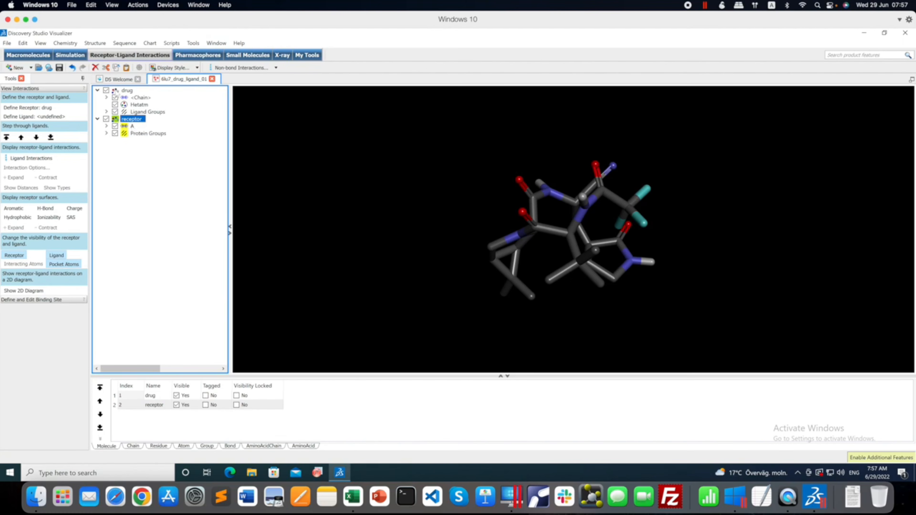
Define the drug's chain as the ligand and the receptor molecule as the receptor.
click(125, 98)
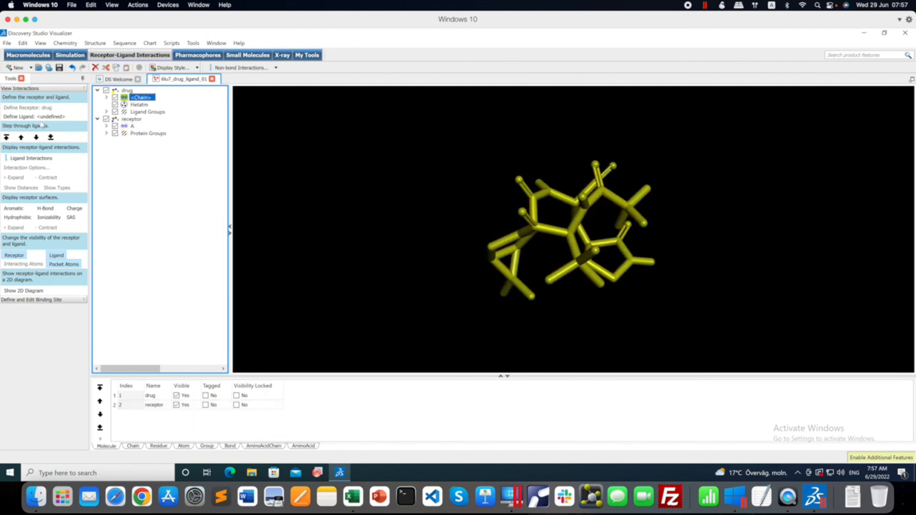
click(35, 117)
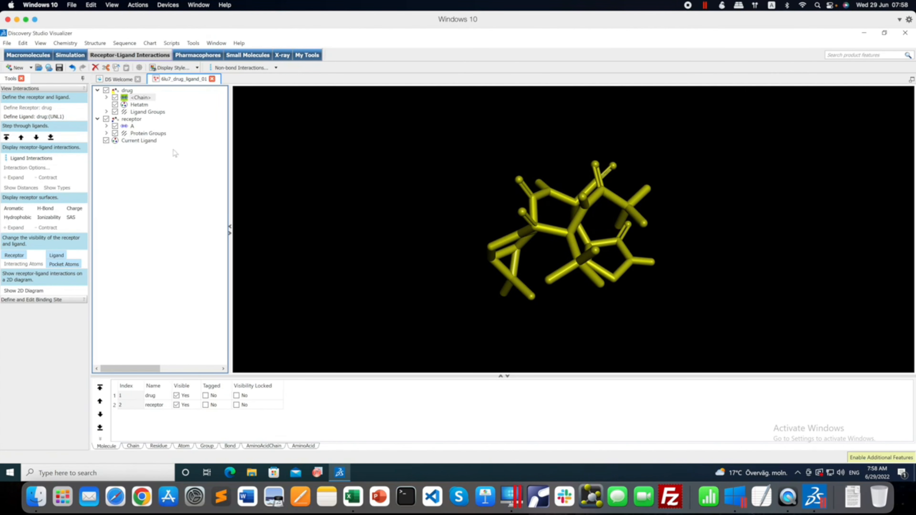
click(116, 120)
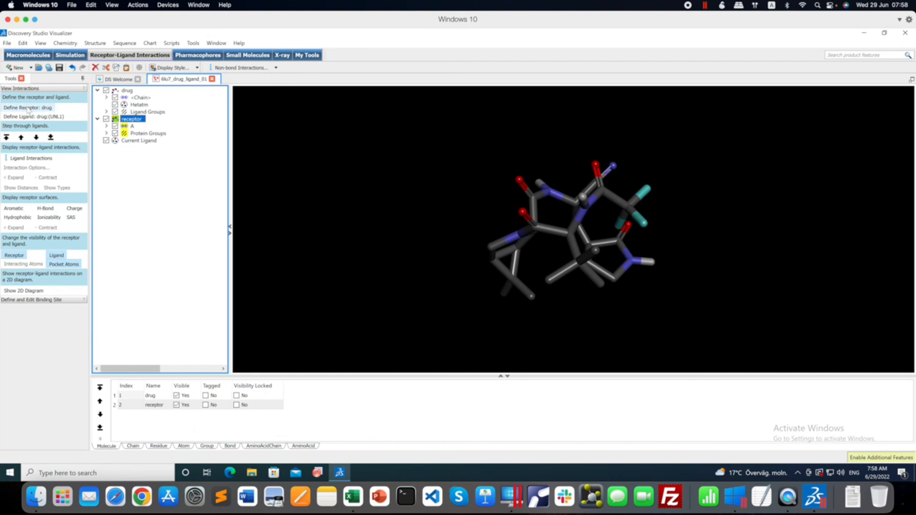
click(28, 108)
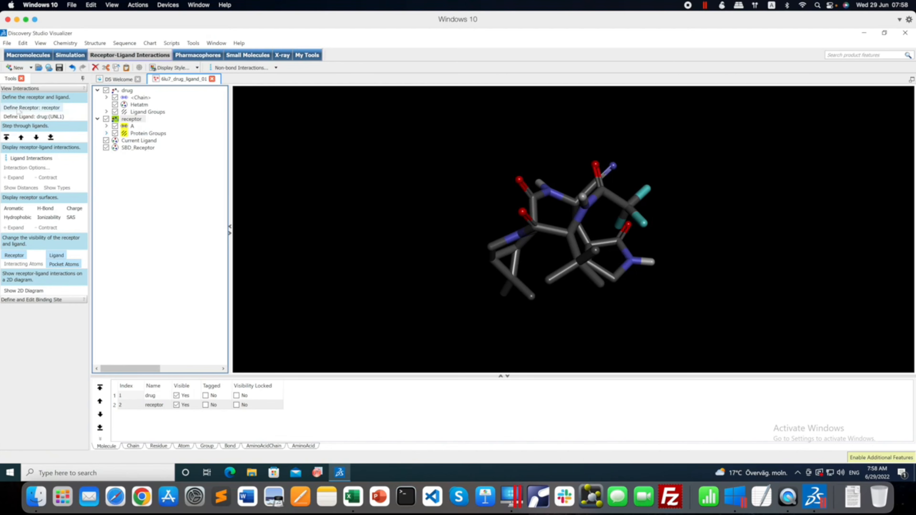
Display the ligand interactions between the drug and the receptor and inspect them from several angles.
click(30, 160)
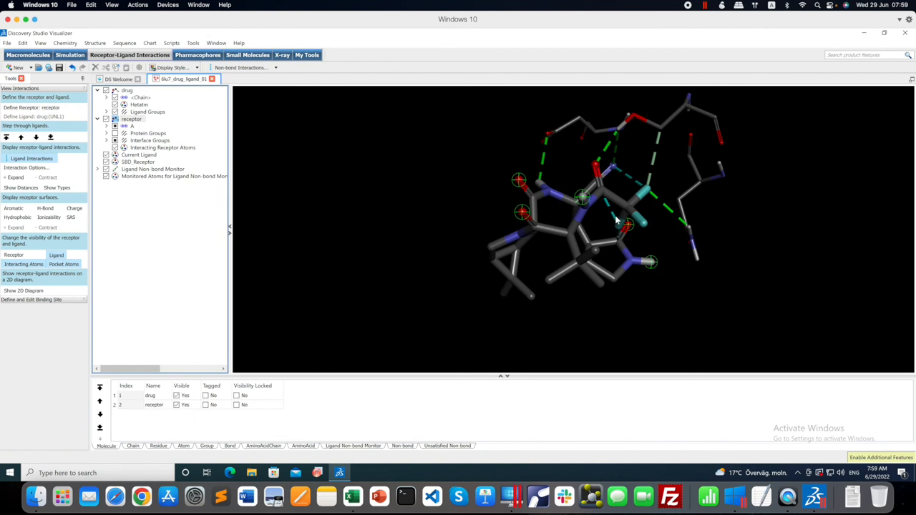
drag(666, 235, 695, 241)
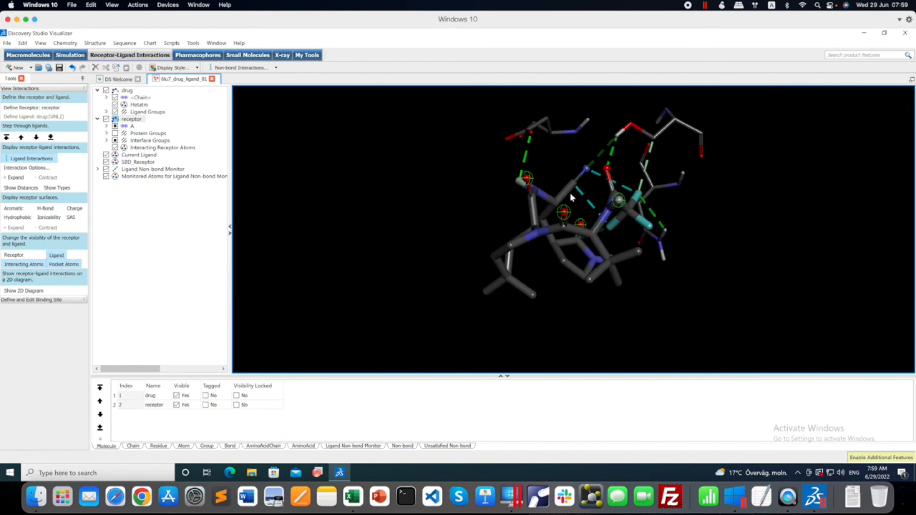
mouse_move(709, 219)
mouse_down()
mouse_move(671, 231)
mouse_move(694, 230)
mouse_move(706, 246)
mouse_move(711, 233)
mouse_up()
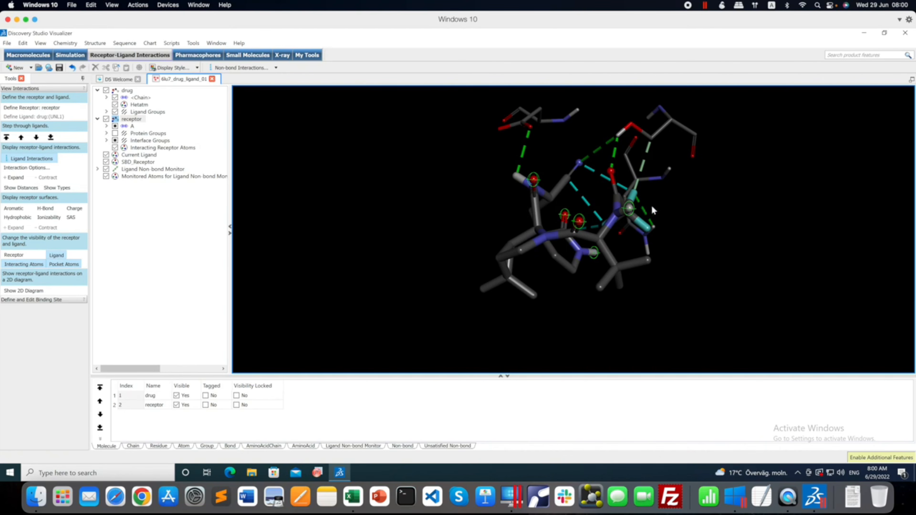
drag(652, 205, 674, 198)
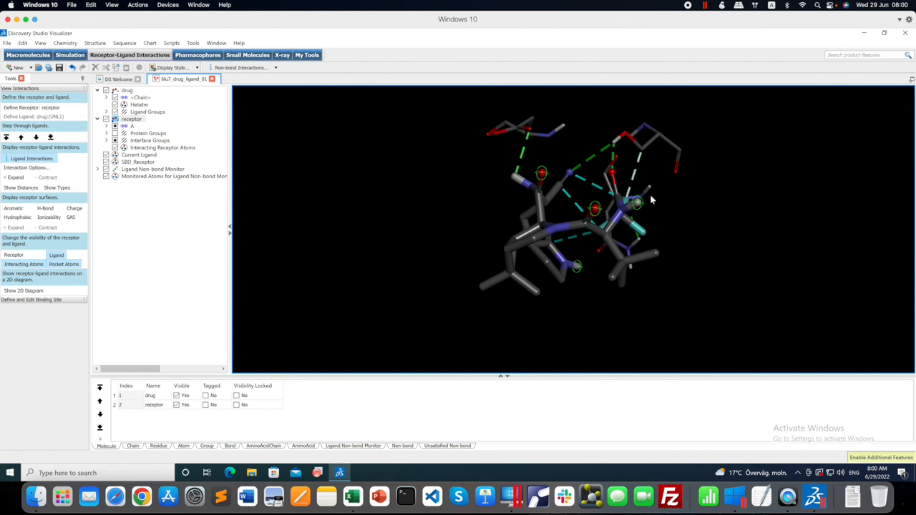
Label the displayed ligand interactions with their types and distances, and inspect the labels around the drug.
click(57, 188)
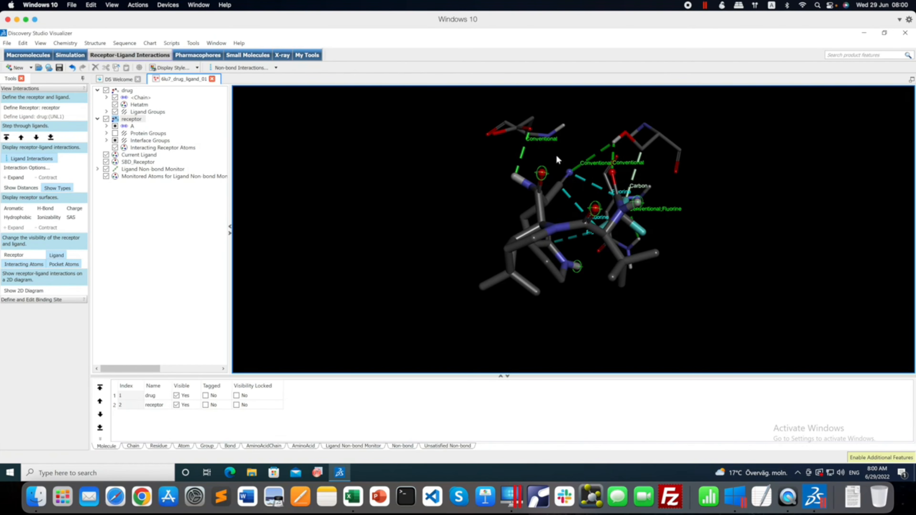
mouse_move(558, 160)
right_down()
mouse_move(537, 163)
mouse_move(550, 168)
right_up()
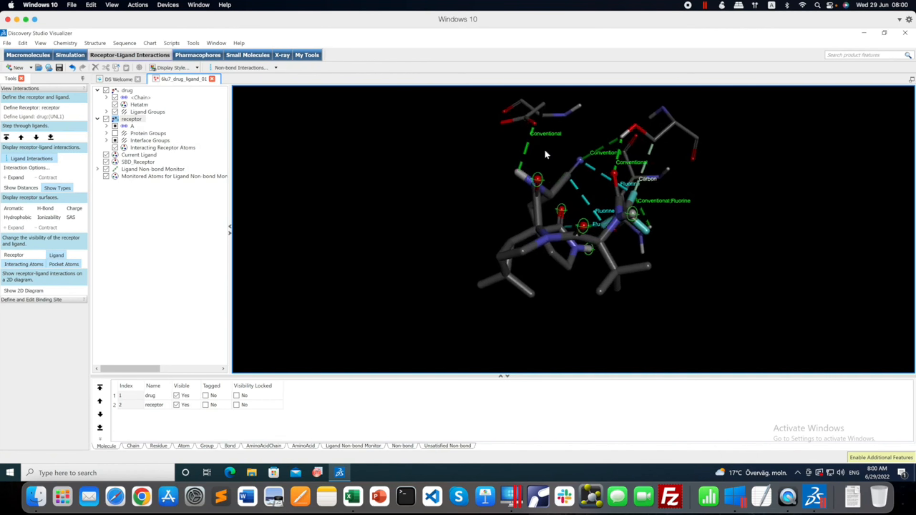
mouse_move(546, 154)
right_down()
mouse_move(537, 149)
mouse_move(553, 155)
right_up()
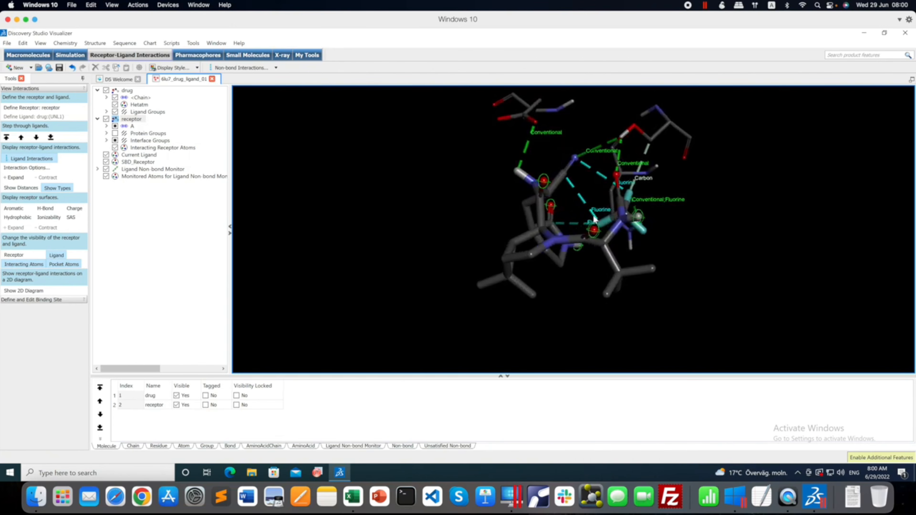
mouse_move(579, 209)
right_down()
mouse_move(563, 208)
mouse_move(582, 211)
mouse_move(574, 209)
right_up()
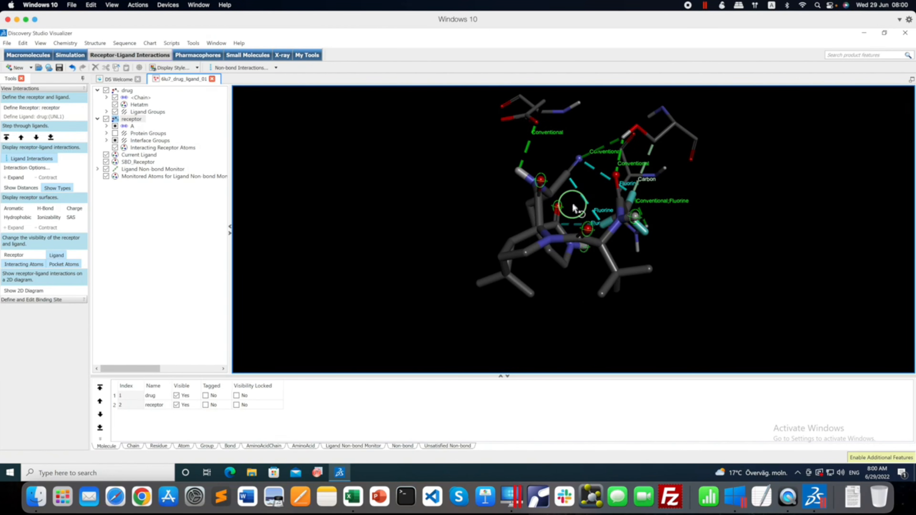
drag(619, 238, 609, 262)
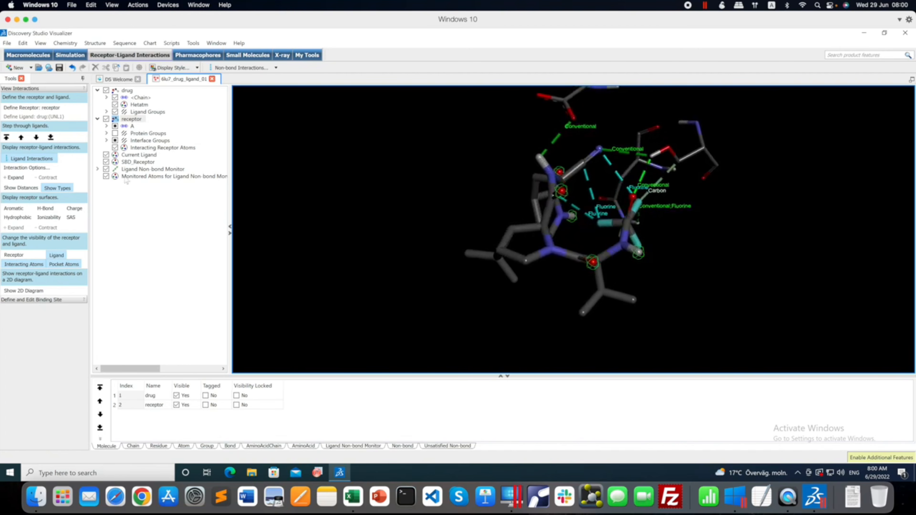
click(24, 189)
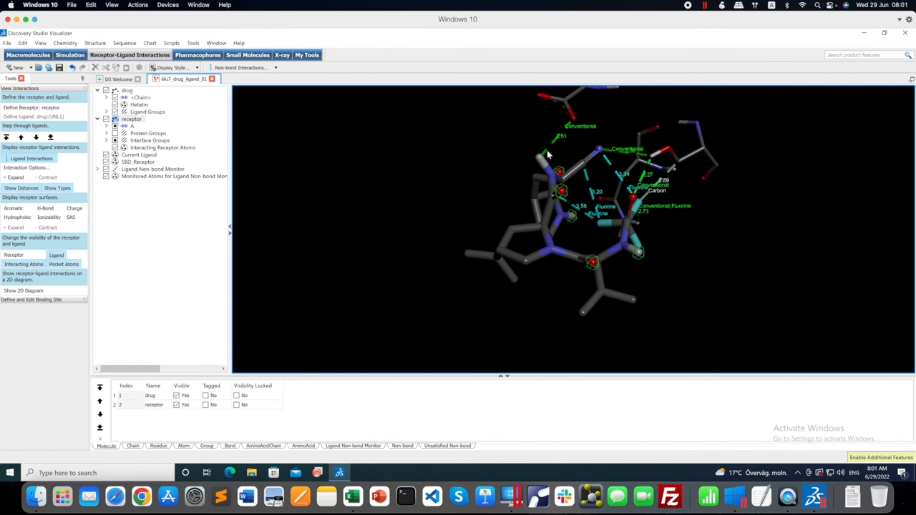
mouse_move(566, 159)
mouse_down()
mouse_move(588, 156)
mouse_move(557, 159)
mouse_move(570, 160)
mouse_up()
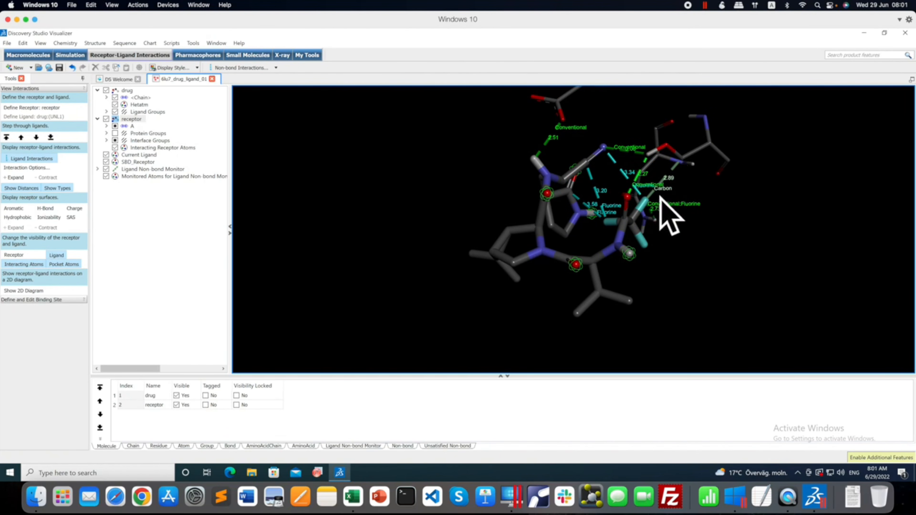
Show the 2D diagram of the receptor-ligand interactions and open its display style settings.
mouse_move(675, 219)
mouse_down()
mouse_move(710, 211)
mouse_move(589, 210)
mouse_move(698, 214)
mouse_move(668, 219)
mouse_move(668, 209)
mouse_up()
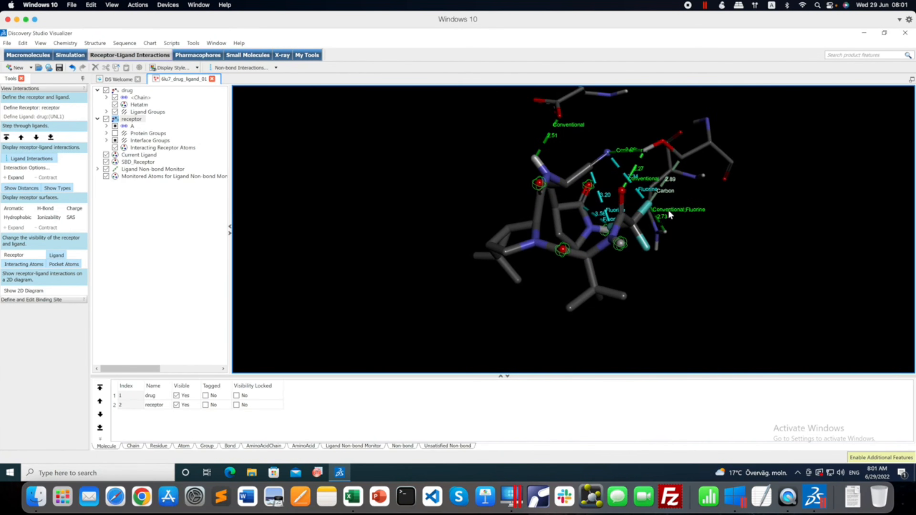
click(33, 292)
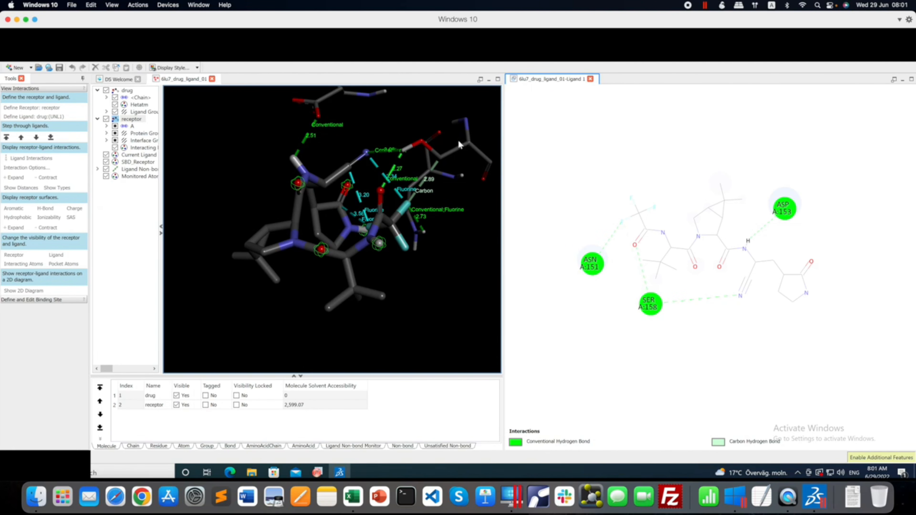
right_drag(459, 141, 461, 123)
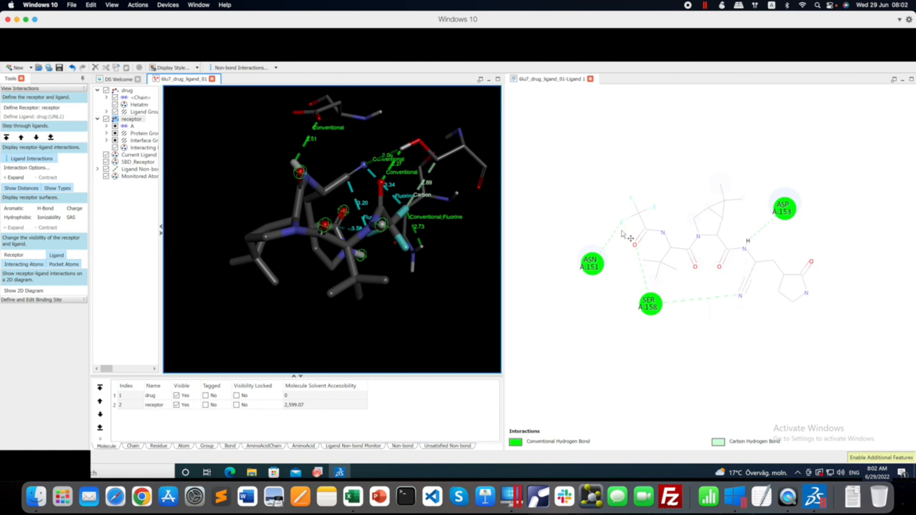
right_click(535, 213)
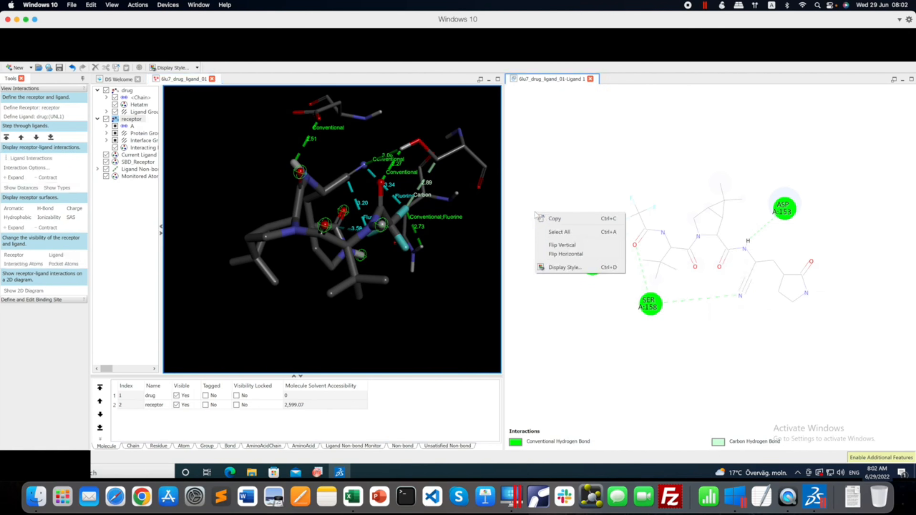
click(574, 267)
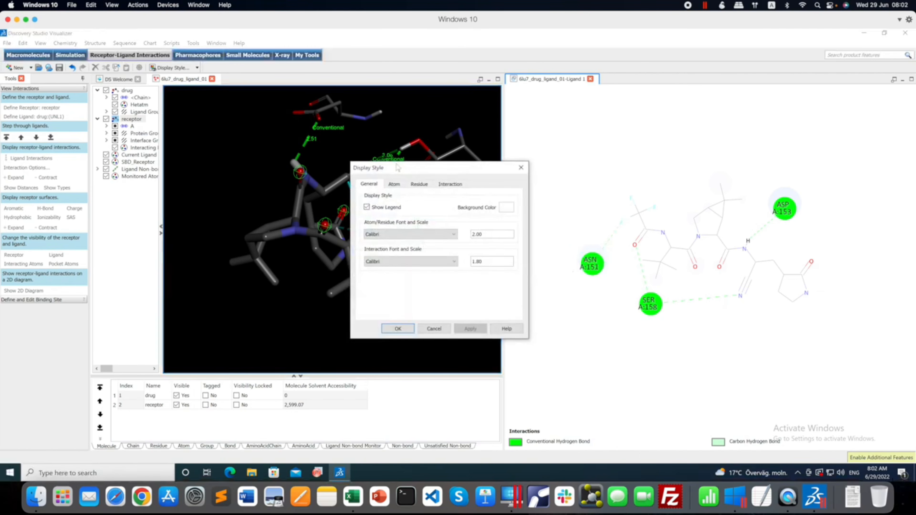
drag(405, 168, 405, 120)
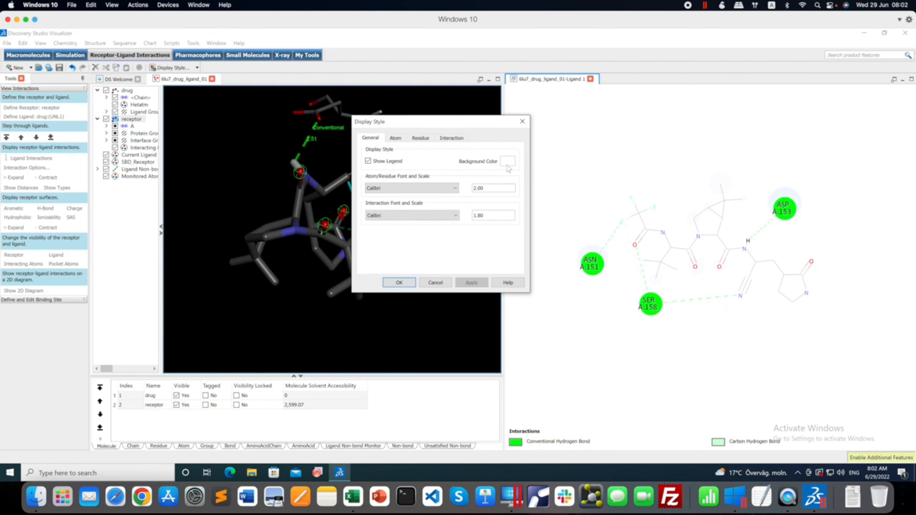
Set the 2D diagram's atom/residue font scale to 3.00 and apply it.
click(368, 162)
drag(486, 189, 462, 190)
text(3)
click(471, 283)
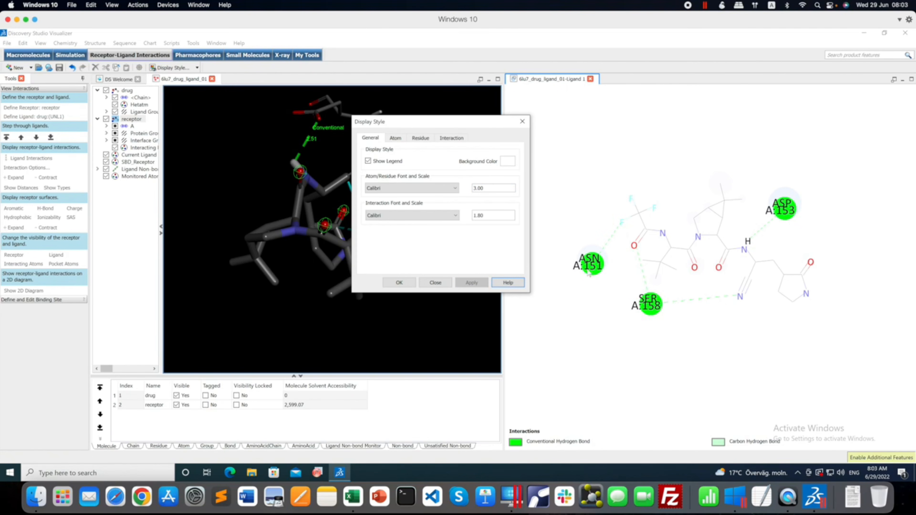
Set the 2D diagram's atom/residue font scale back to 2.00 and apply it.
double_click(483, 188)
text(2.00)
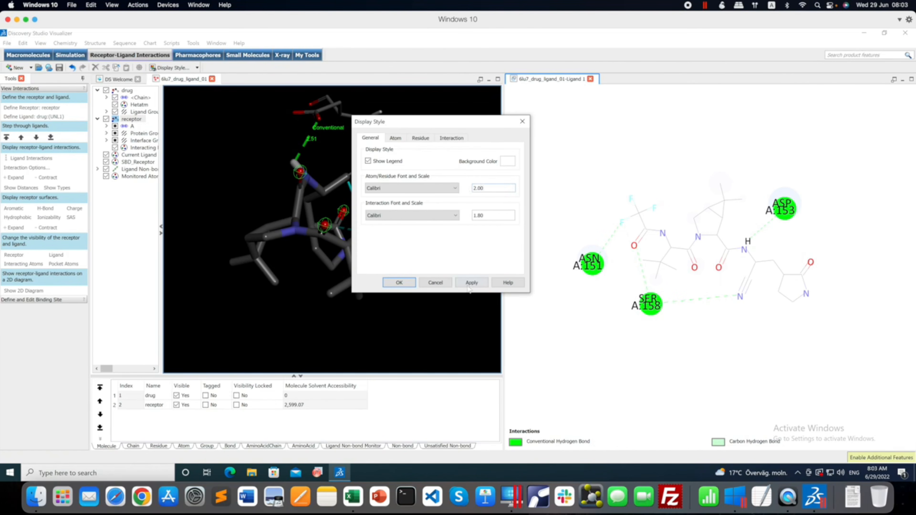
click(472, 283)
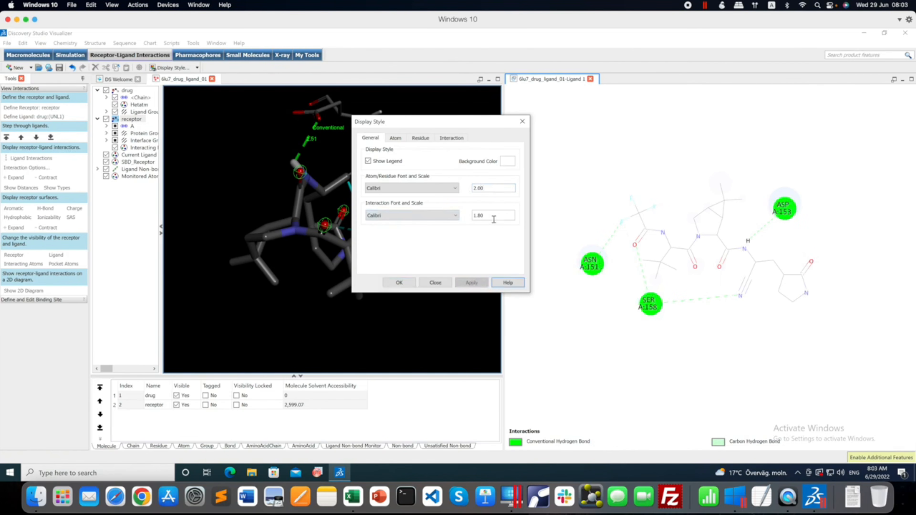
Try the ball and stick atom style on the 2D diagram's ligand, and switch its atoms to the disc style.
click(396, 138)
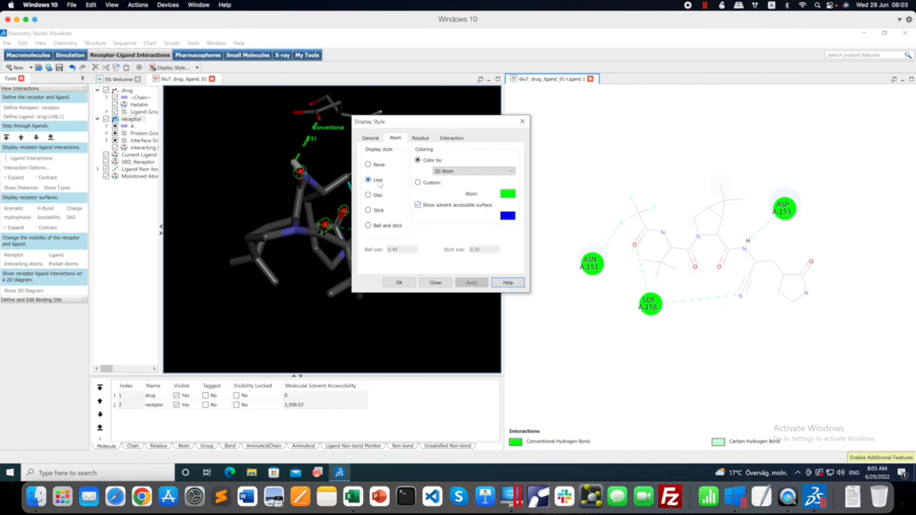
click(368, 226)
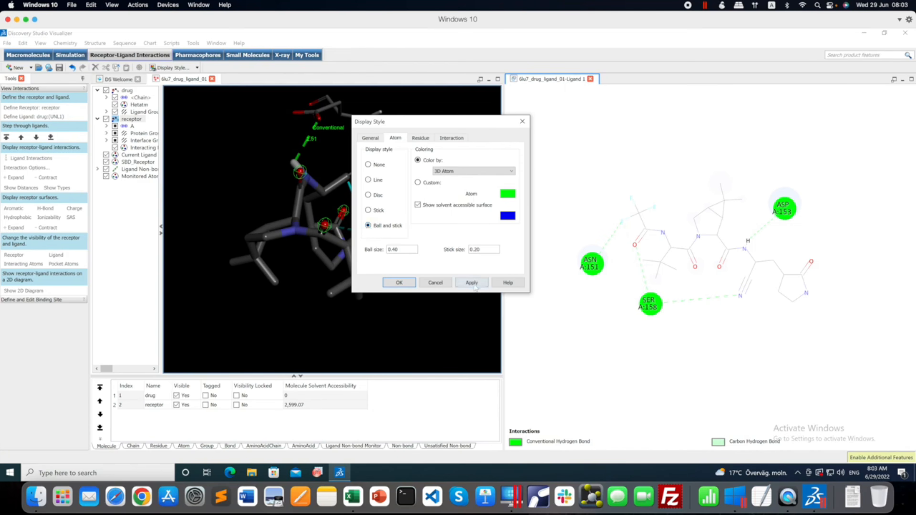
click(475, 284)
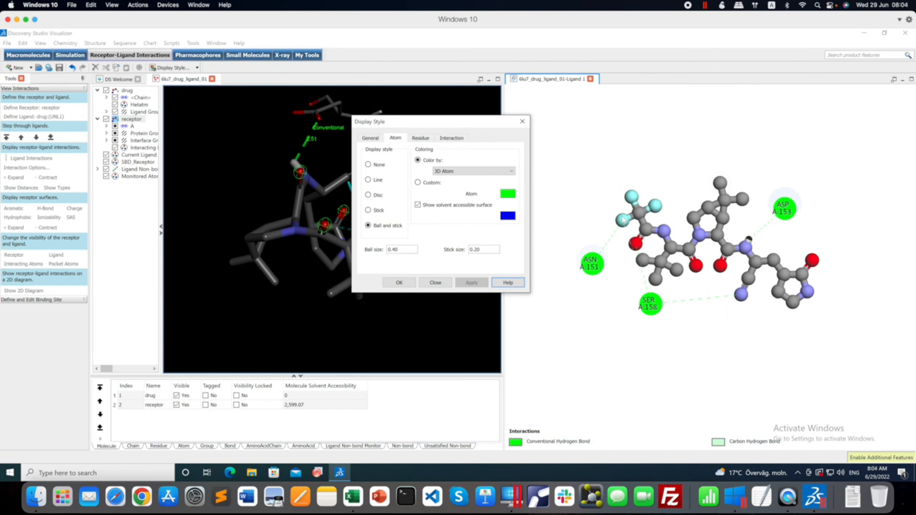
click(368, 195)
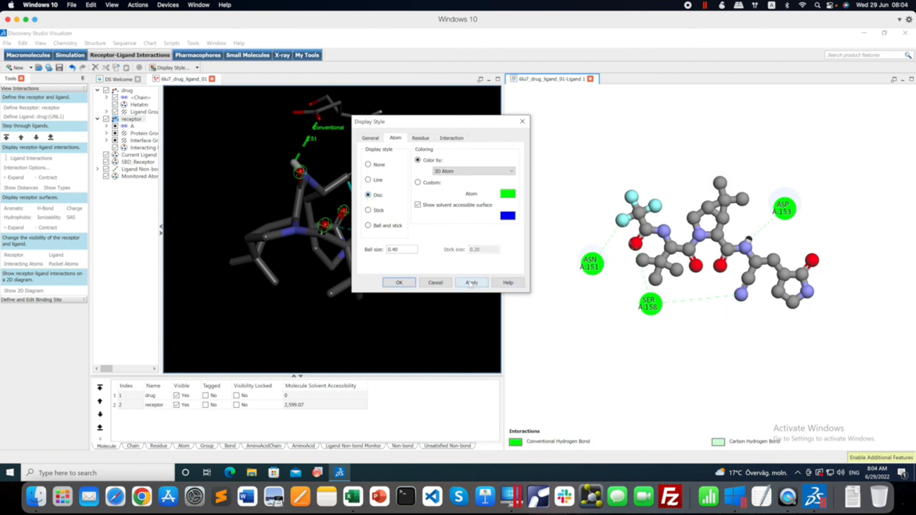
click(471, 284)
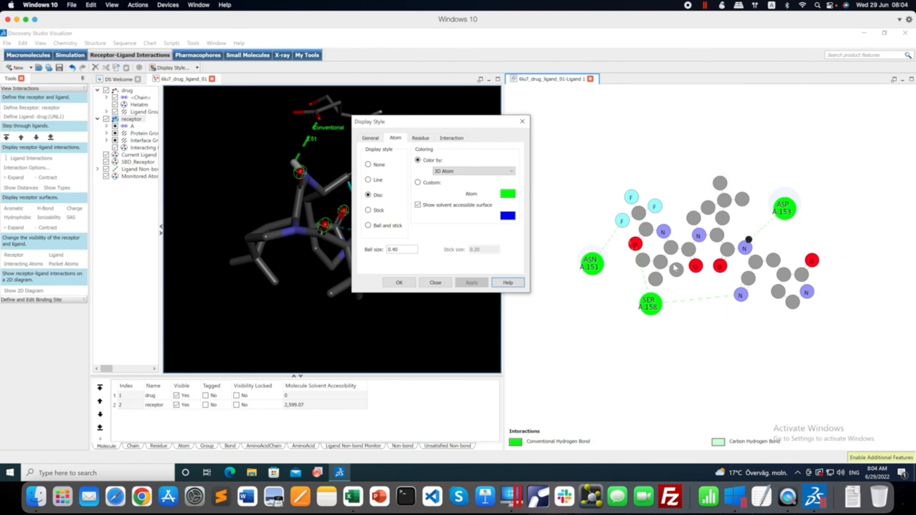
Display the 2D diagram's residues as discs with a disc/ball size of 1.00.
click(421, 139)
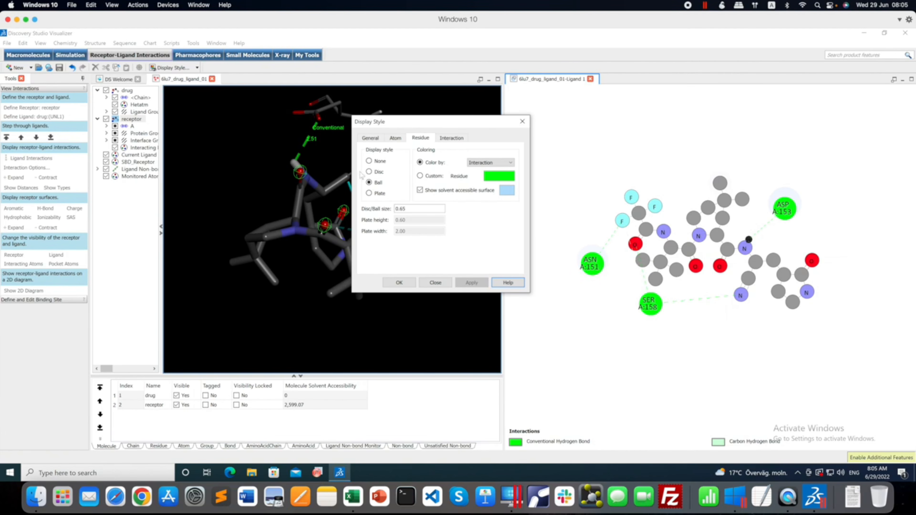
click(370, 172)
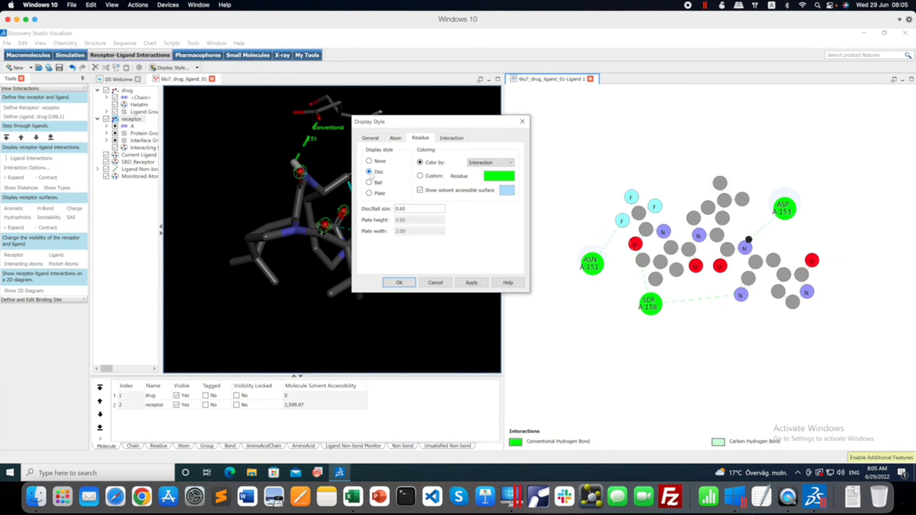
click(472, 283)
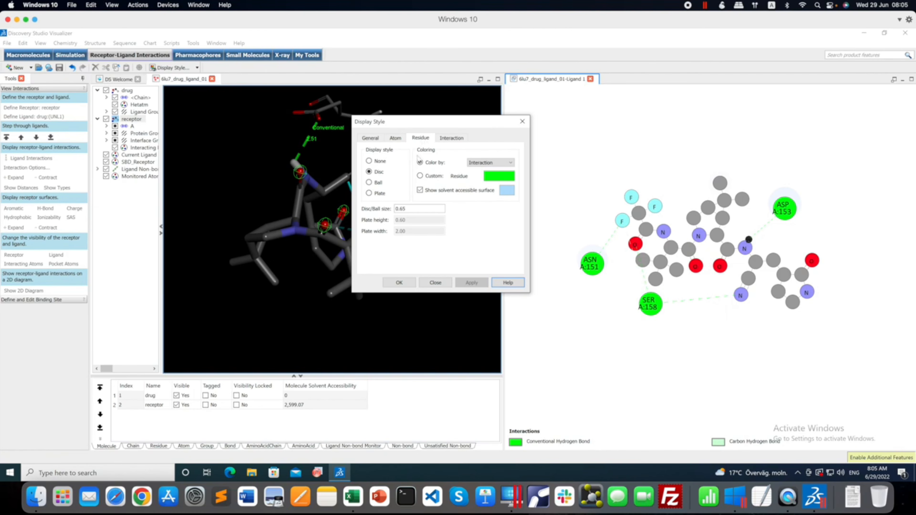
drag(409, 209, 394, 212)
text(1.00)
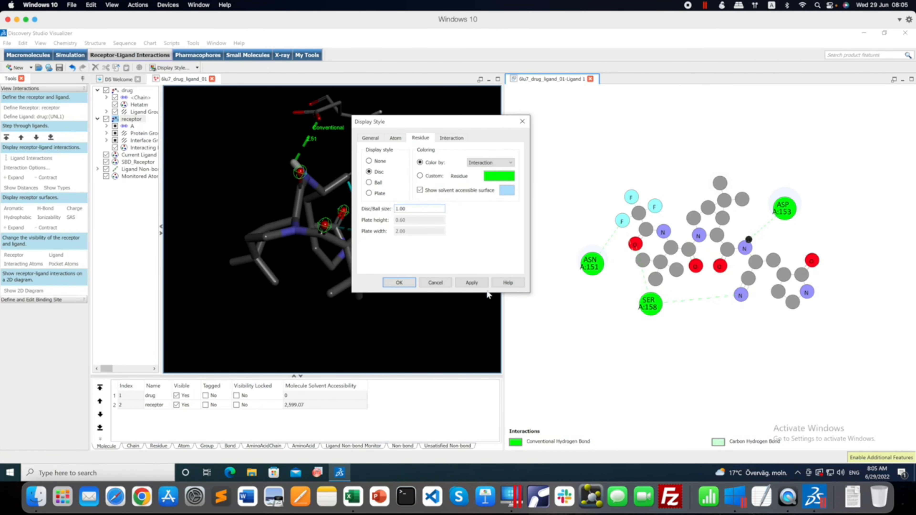
click(473, 283)
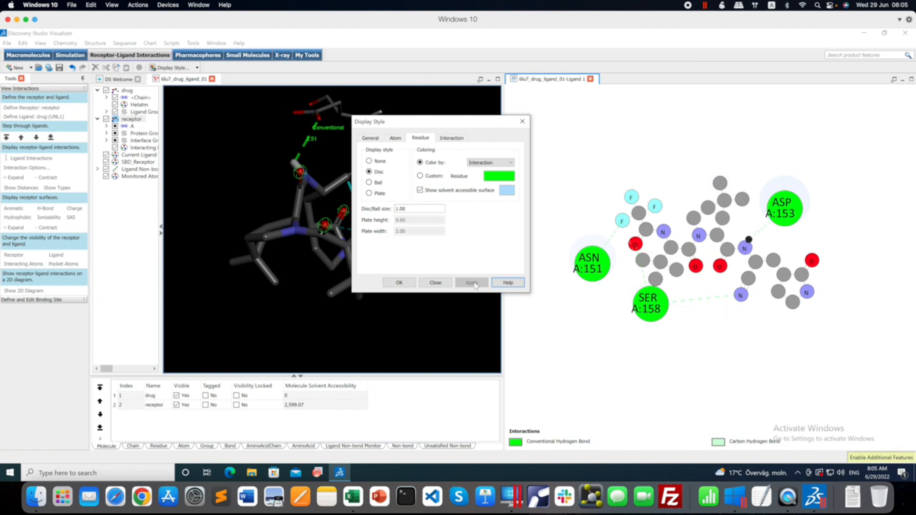
Review the interaction categories in the display style settings, show the interaction distances on the 2D diagram, and accept the settings.
click(459, 139)
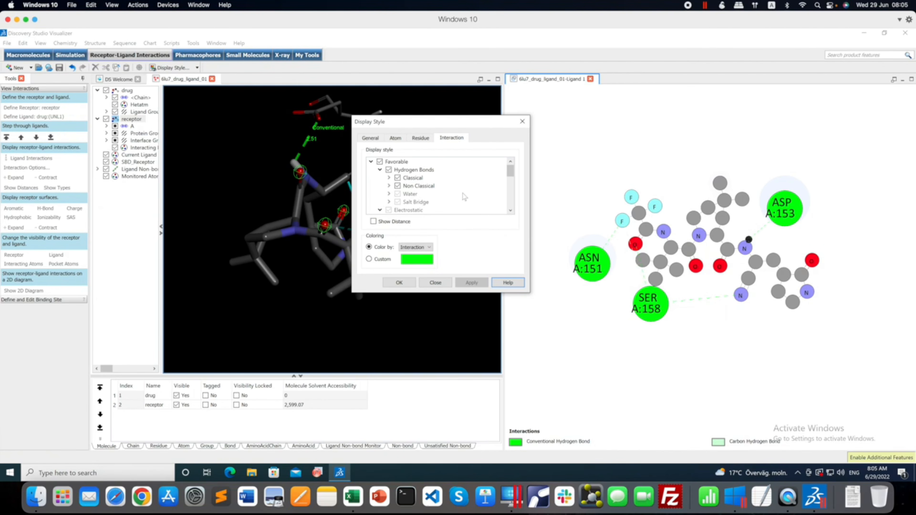
scroll(464, 197, down, 1)
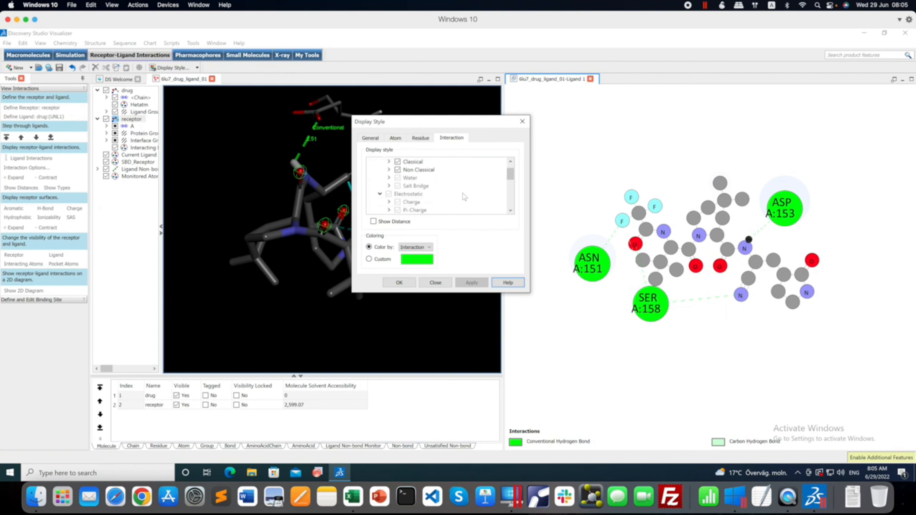
scroll(464, 197, down, 1)
scroll(465, 197, down, 1)
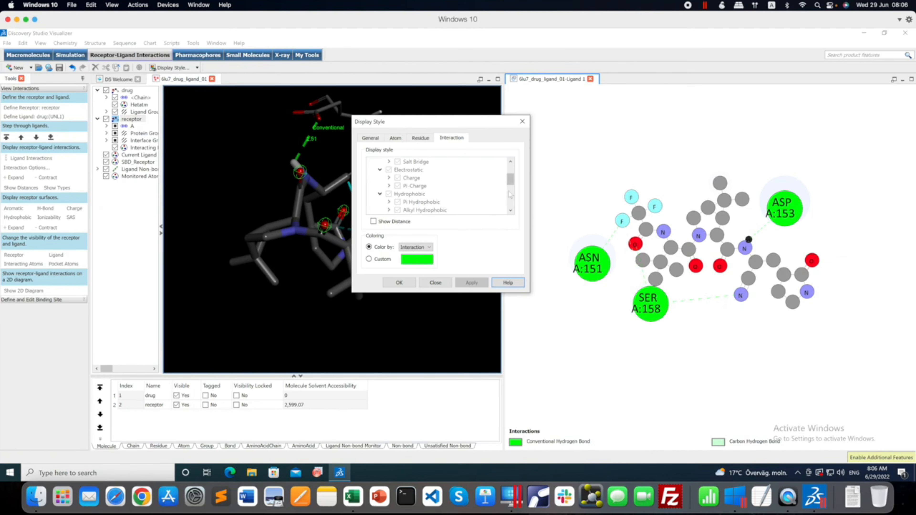
mouse_move(510, 179)
mouse_down()
mouse_move(511, 208)
mouse_move(512, 179)
mouse_move(512, 187)
mouse_up()
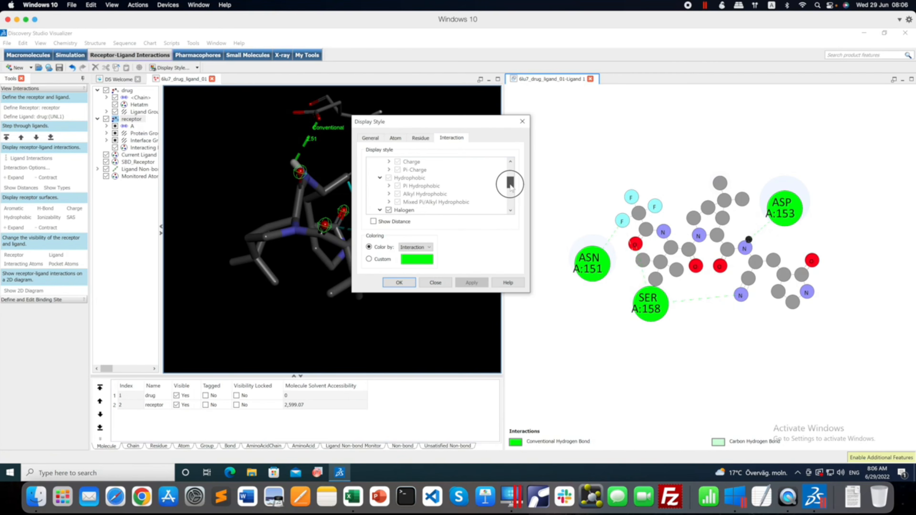
drag(510, 186, 511, 204)
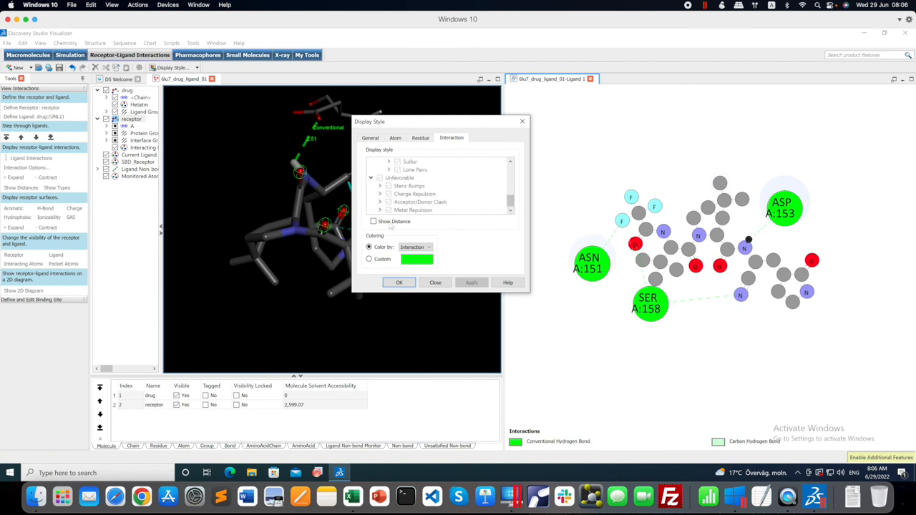
click(373, 222)
click(471, 284)
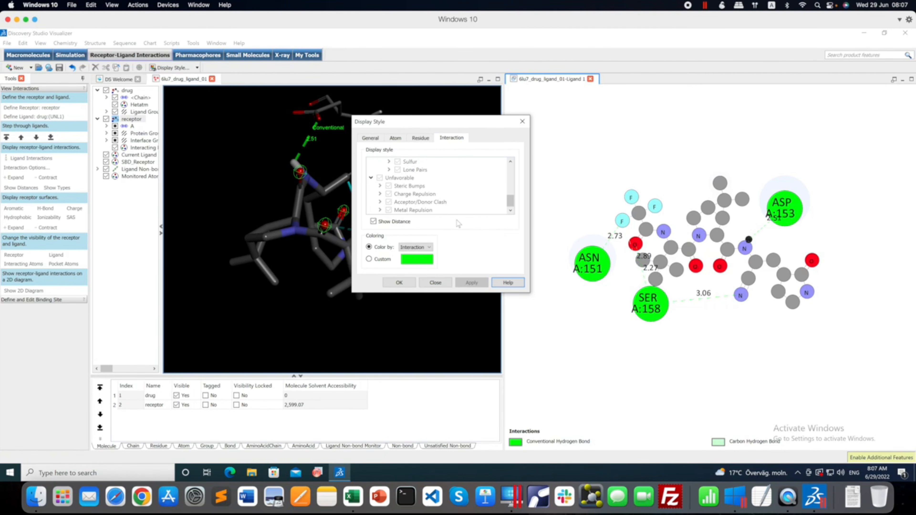
click(412, 284)
Copy the 2D interaction diagram and create a new Keynote presentation with the White theme.
right_click(559, 199)
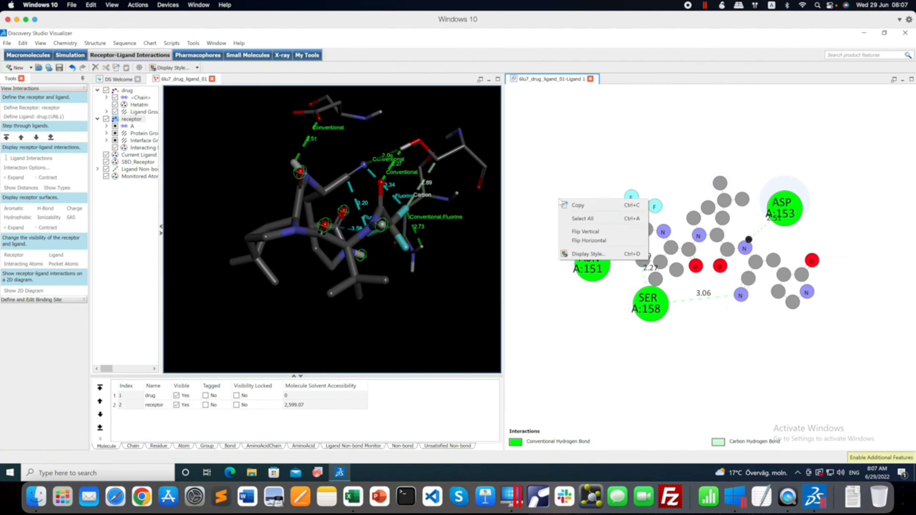
click(586, 209)
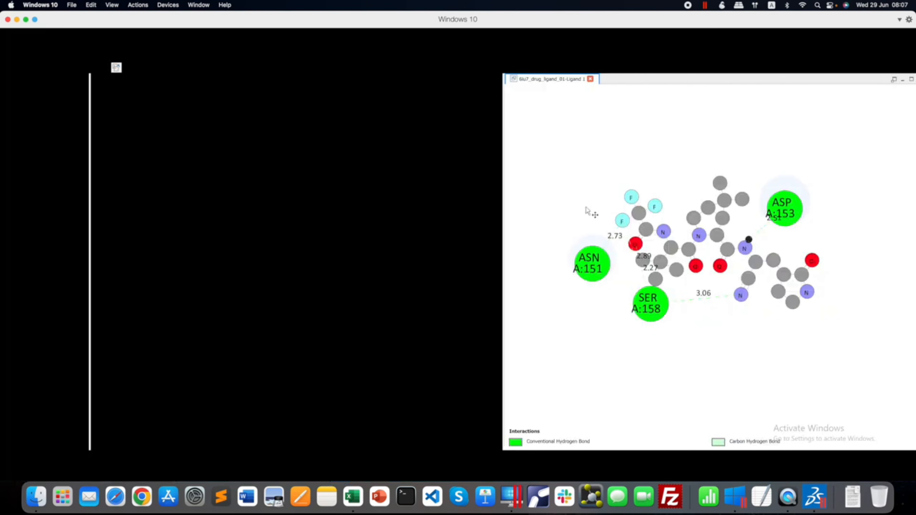
click(485, 497)
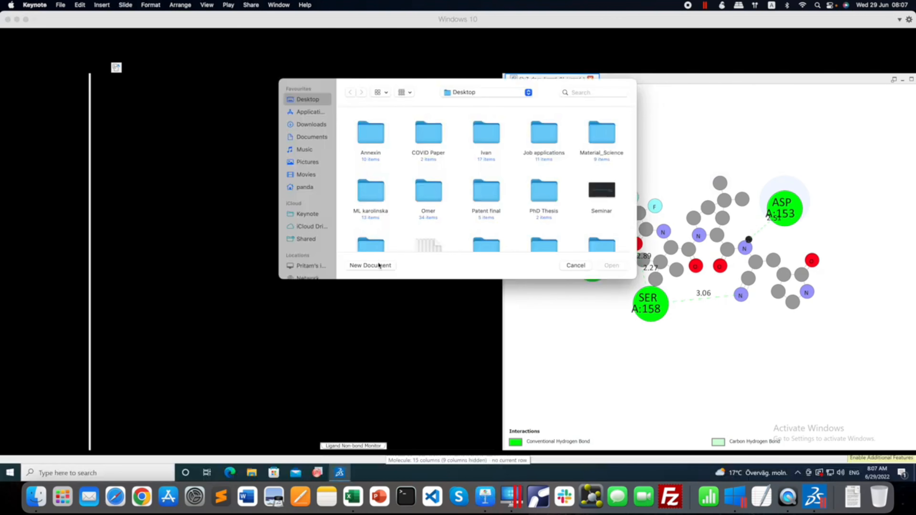
click(380, 267)
double_click(400, 202)
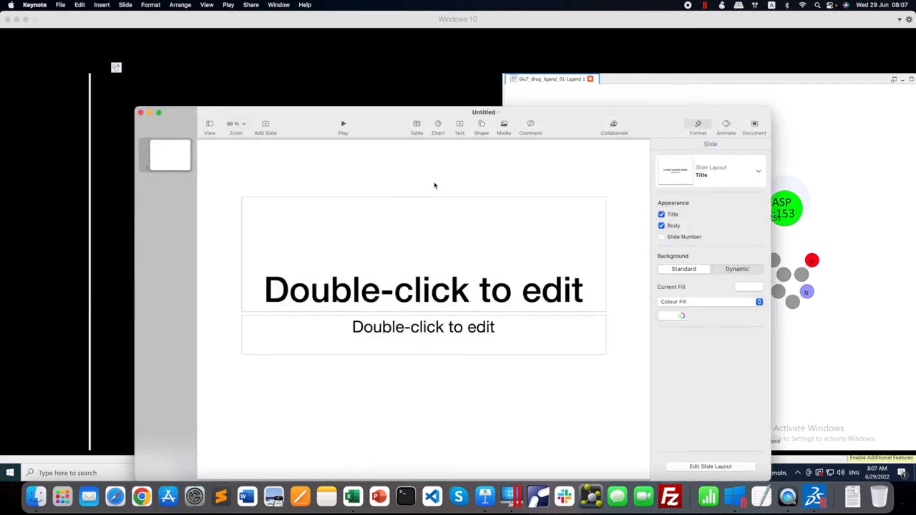
Delete the placeholder text from the title slide and paste the copied 2D diagram onto it.
drag(434, 182, 518, 366)
key(Delete)
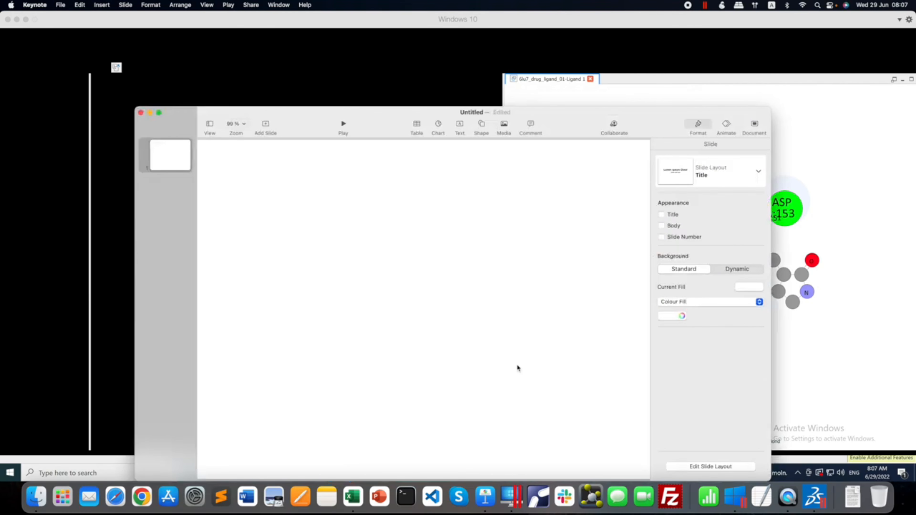
key(super+v)
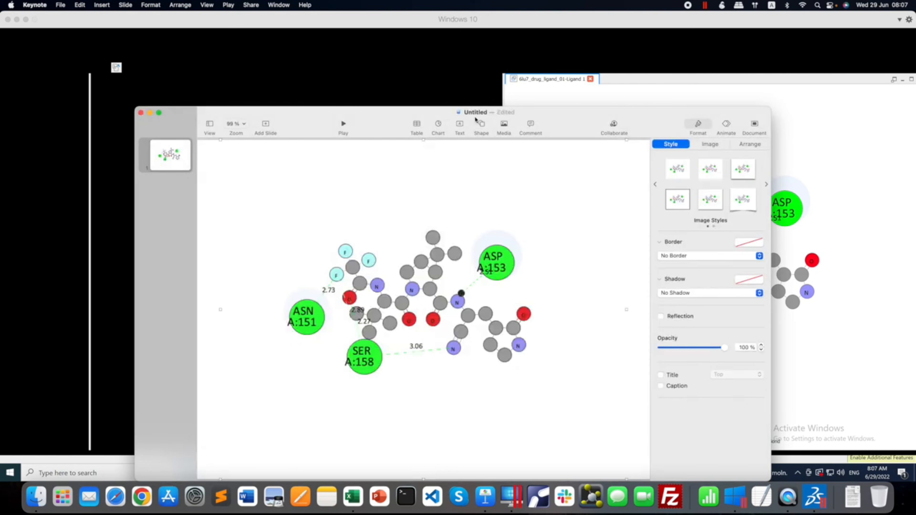
Move the pasted diagram slightly up on the slide and shrink it, and return to the 2D diagram in Discovery Studio.
drag(435, 113, 425, 41)
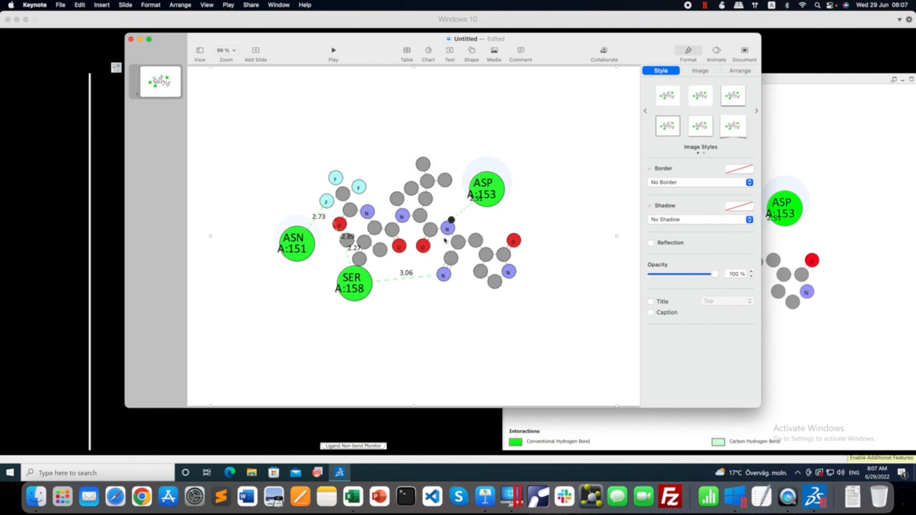
drag(441, 234, 447, 215)
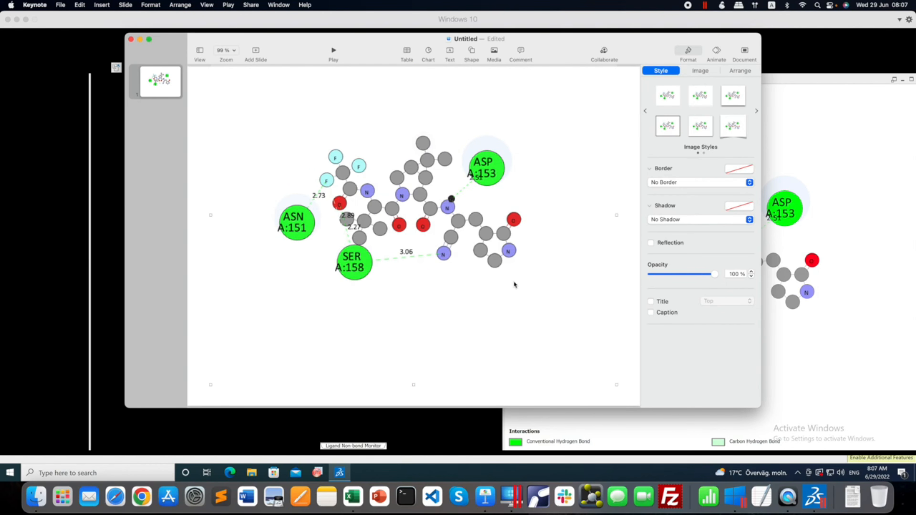
drag(616, 385, 545, 299)
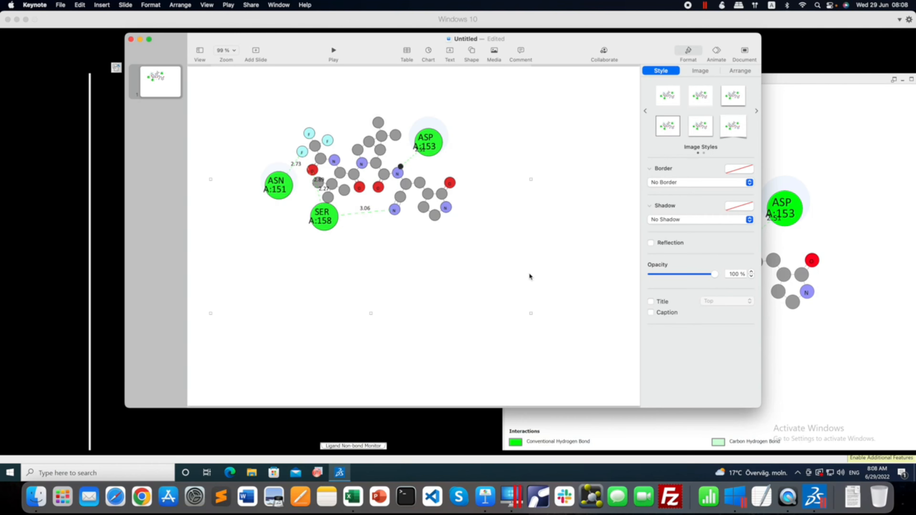
click(853, 176)
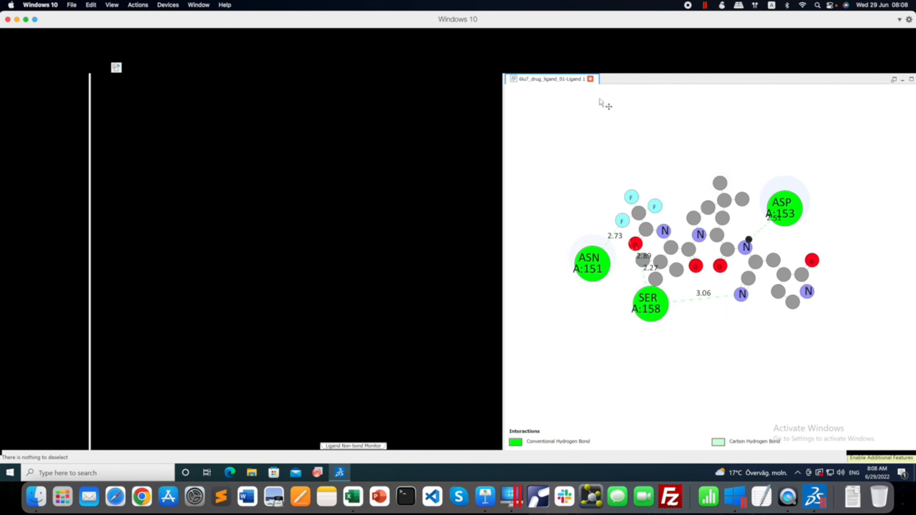
Close the 2D interaction diagram and open abb8097_sm.pdf from the Downloads folder.
click(591, 79)
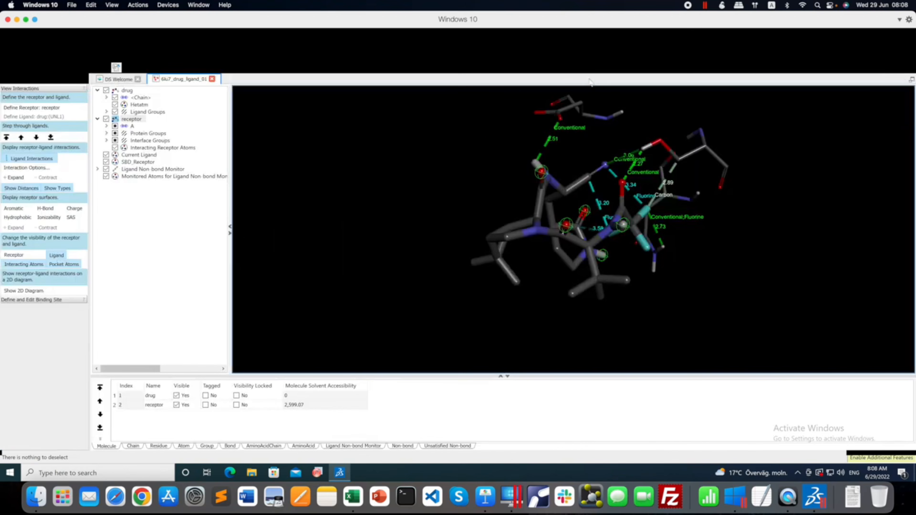
click(854, 505)
click(856, 434)
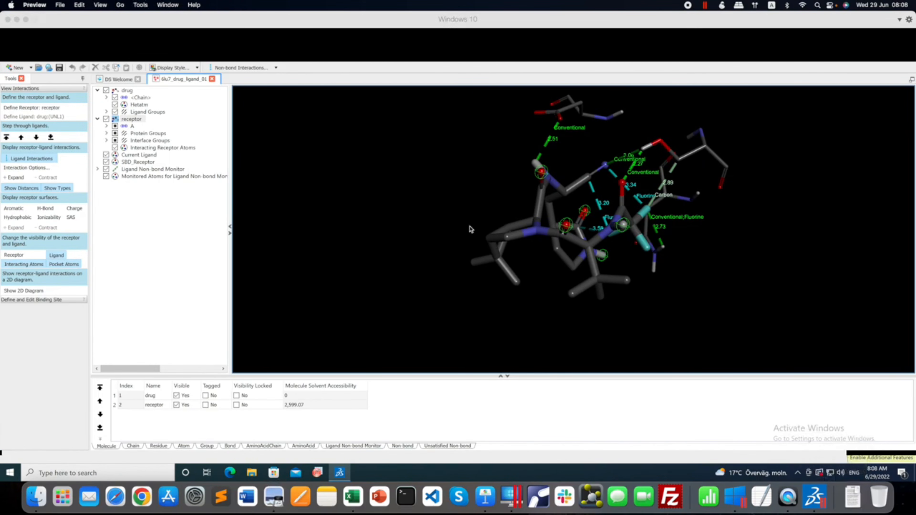
Examine the molecular docking surface panels of Fig S1 in the supplementary PDF at a larger zoom, and close the document.
scroll(464, 208, up, 20)
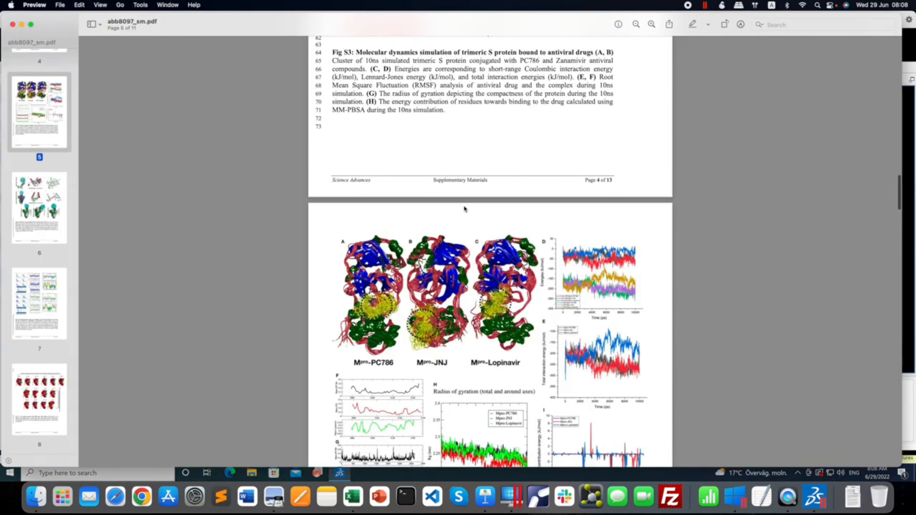
scroll(464, 209, up, 5)
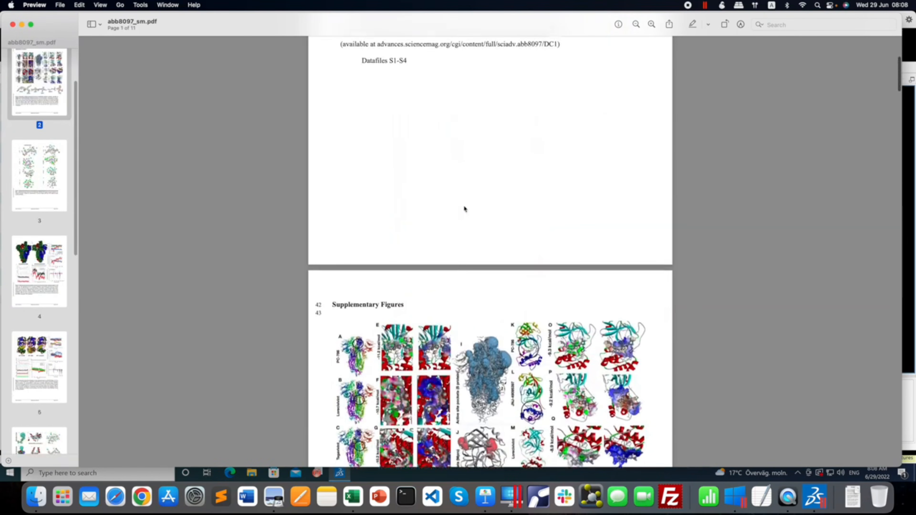
scroll(465, 209, down, 5)
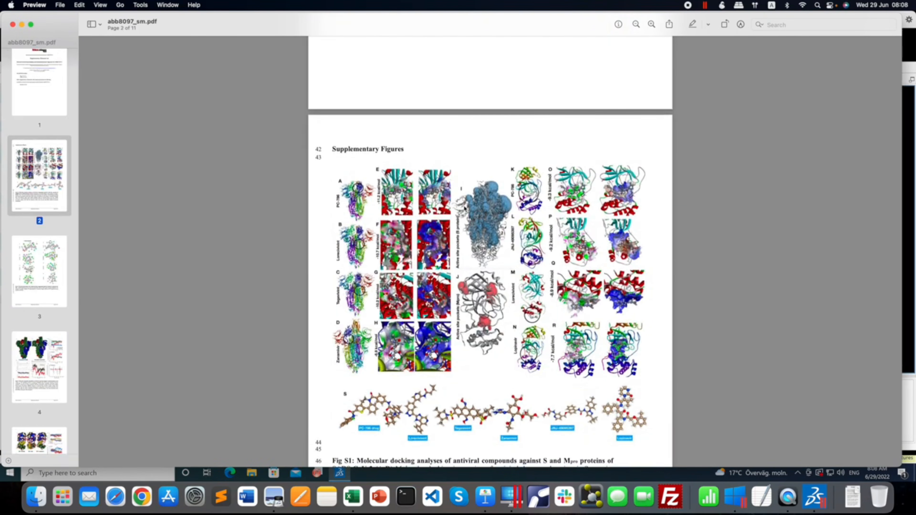
scroll(465, 208, down, 2)
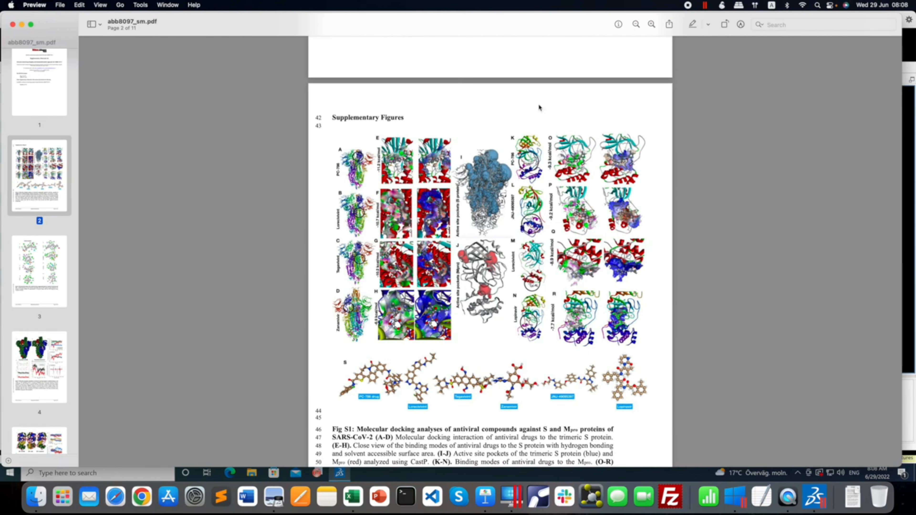
click(651, 25)
click(651, 24)
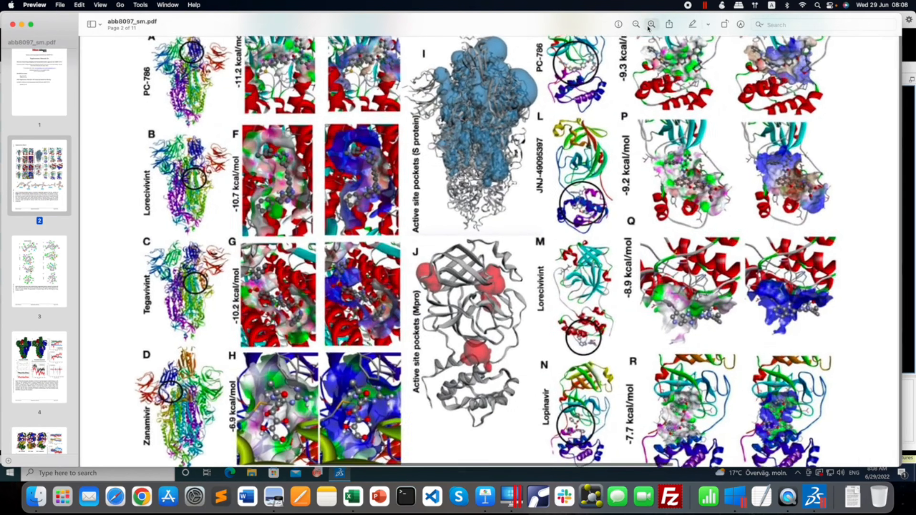
scroll(367, 158, up, 2)
scroll(366, 158, up, 1)
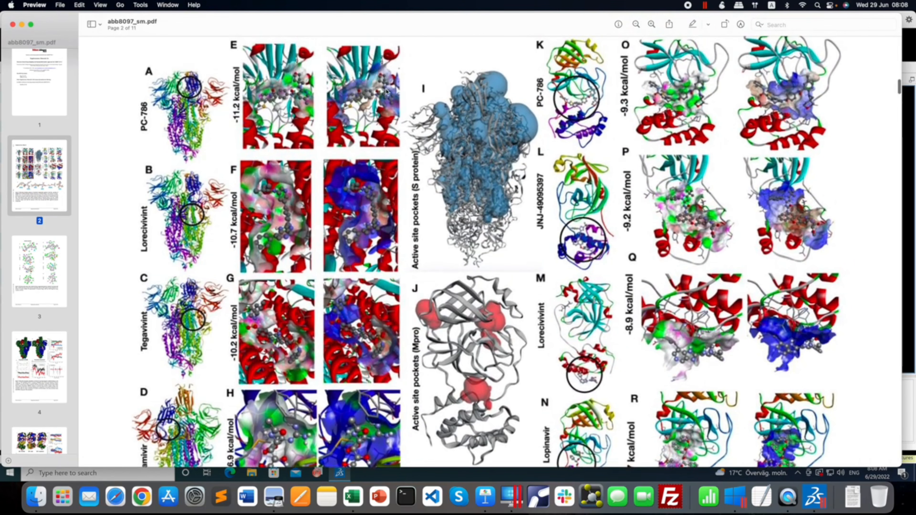
scroll(382, 281, down, 3)
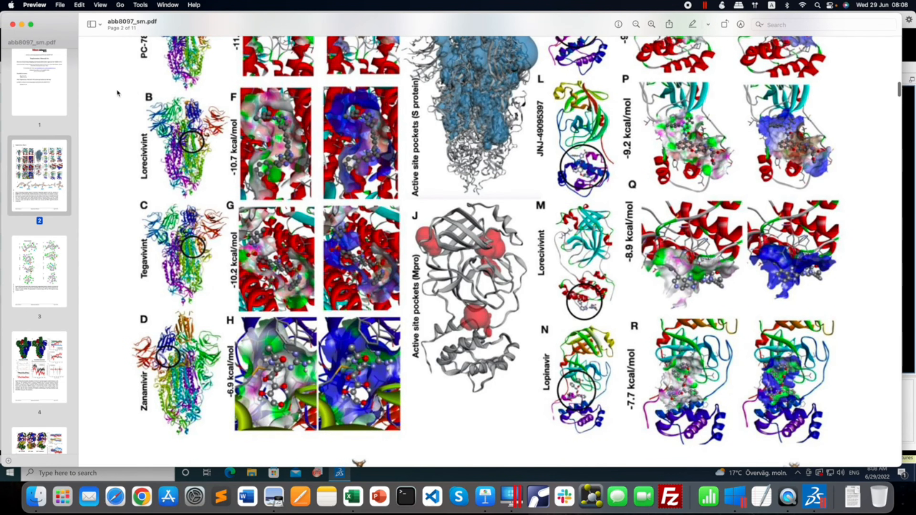
click(12, 24)
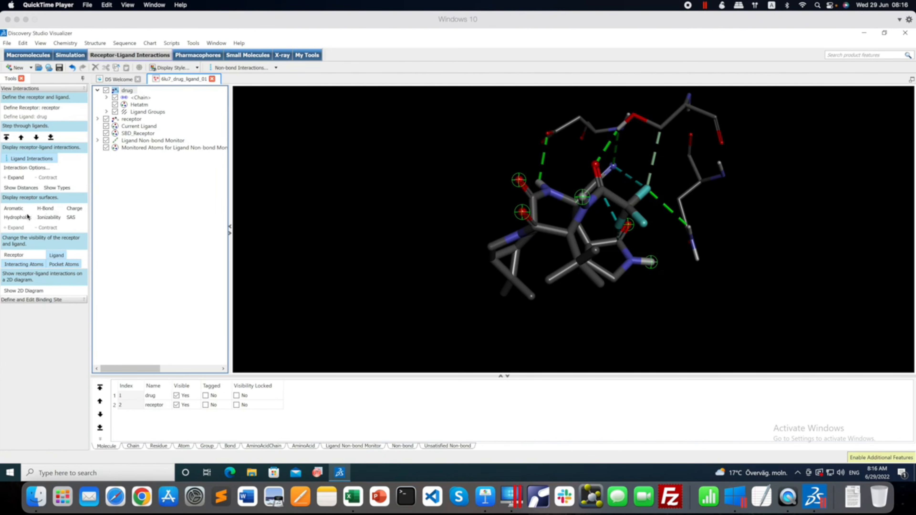
Display the receptor's H-Bond surface and run the Create Surface Around Ligand script on the docked drug.
click(50, 209)
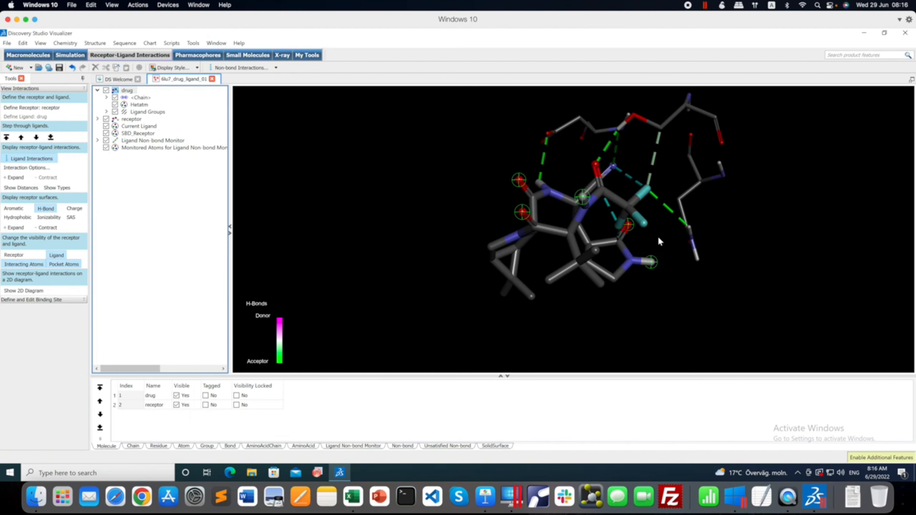
click(172, 43)
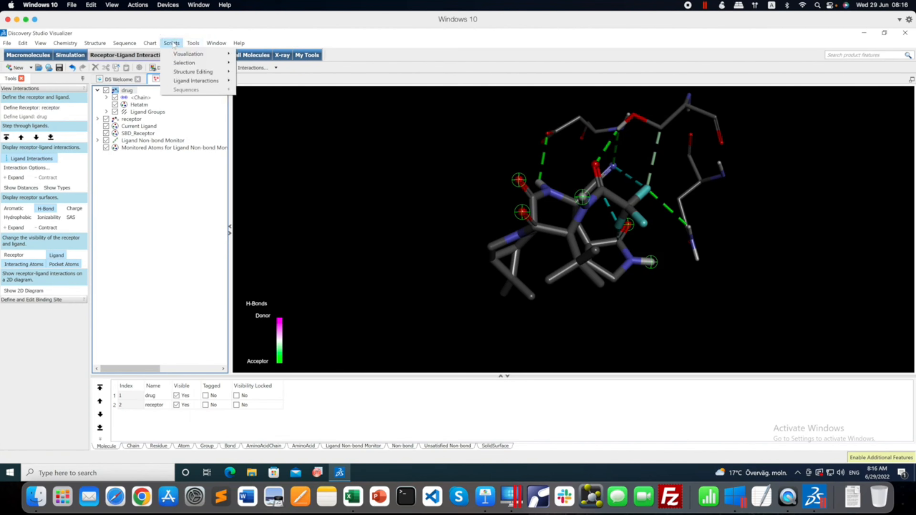
mouse_move(191, 81)
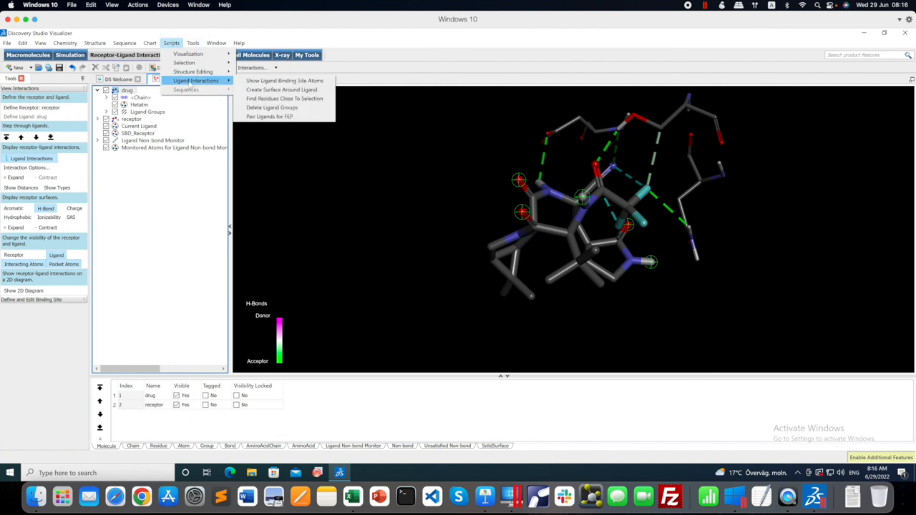
click(272, 90)
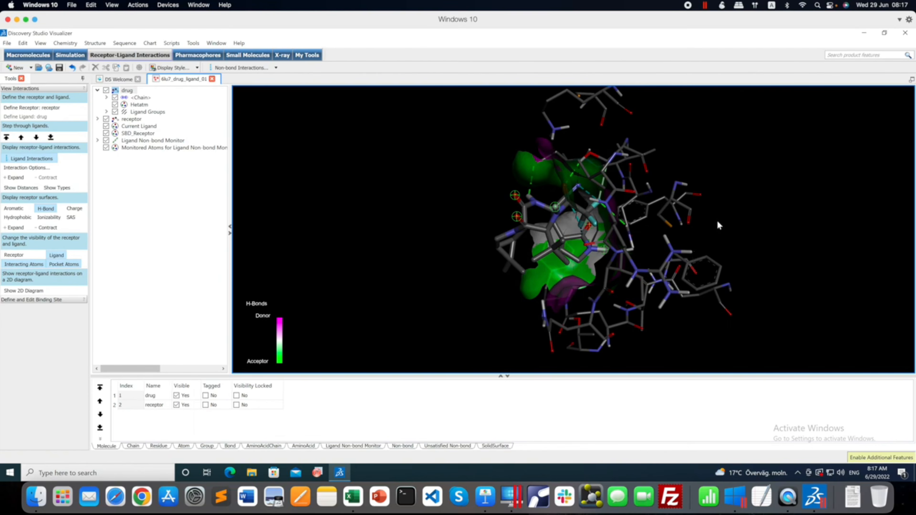
Examine the hydrogen bond donor and acceptor surface around the docked ligand from several angles.
click(704, 228)
drag(704, 228, 790, 224)
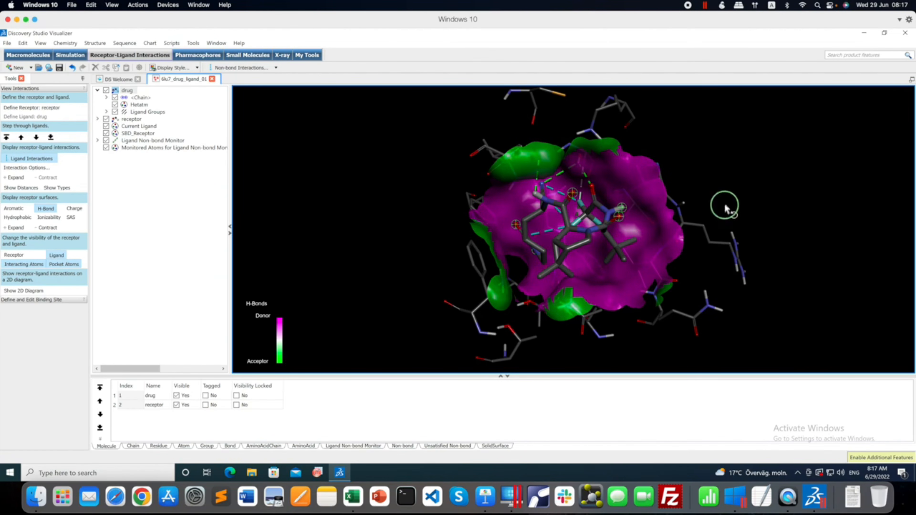
right_drag(726, 205, 593, 221)
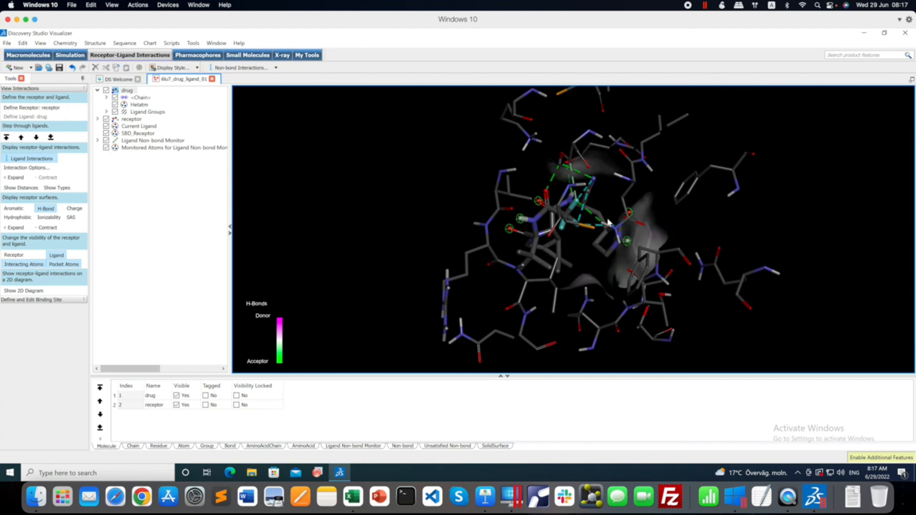
right_drag(675, 219, 831, 219)
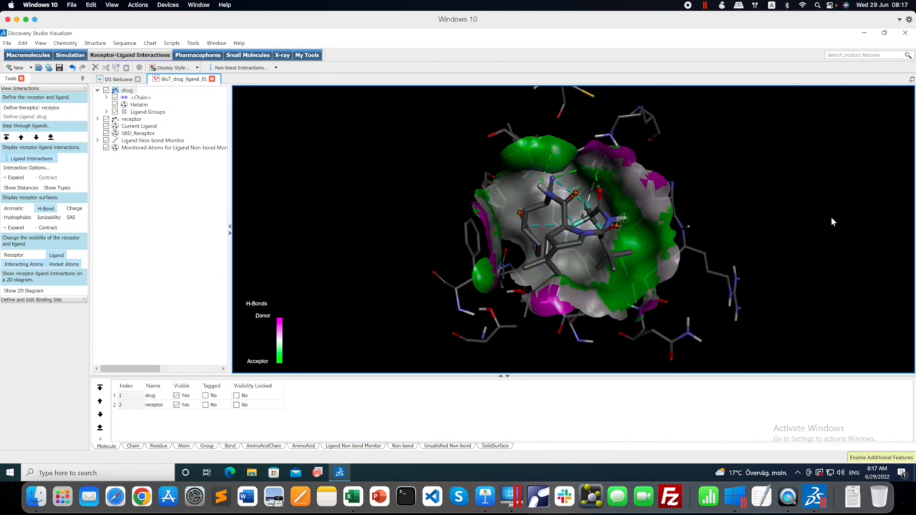
right_drag(738, 230, 748, 235)
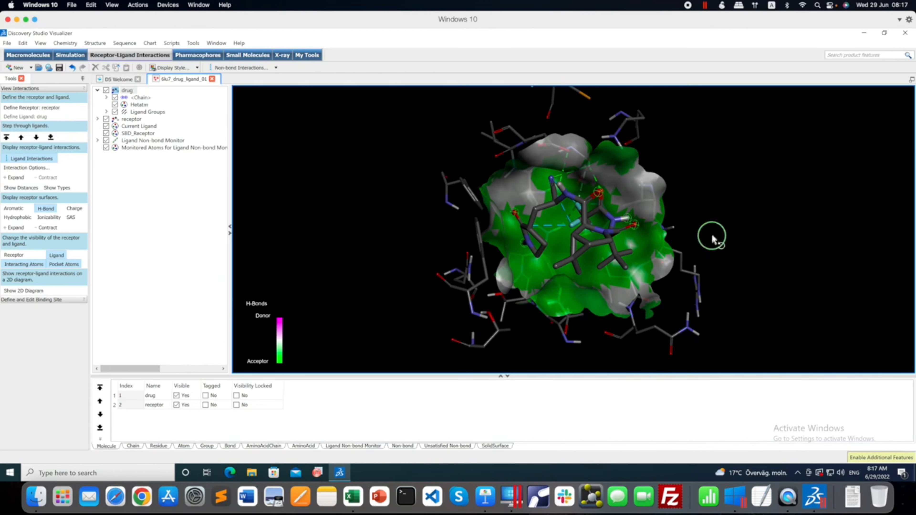
right_drag(711, 238, 686, 236)
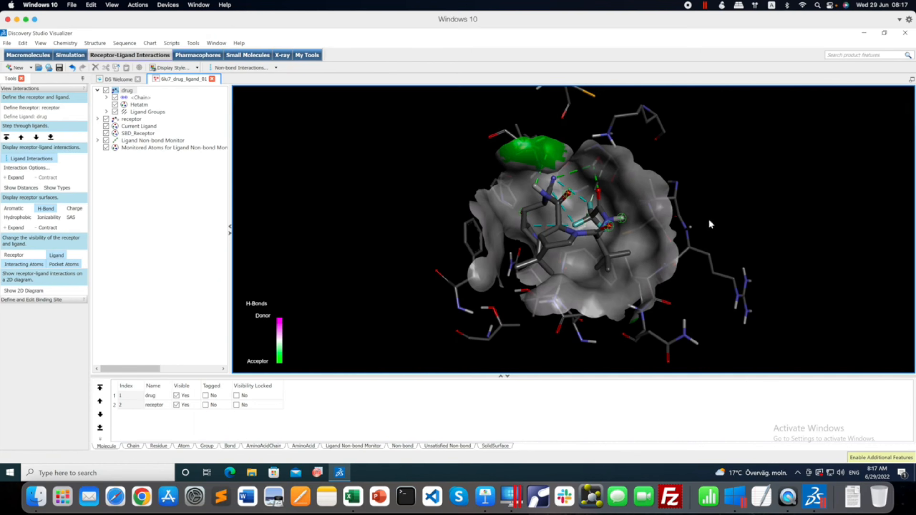
right_drag(710, 220, 632, 225)
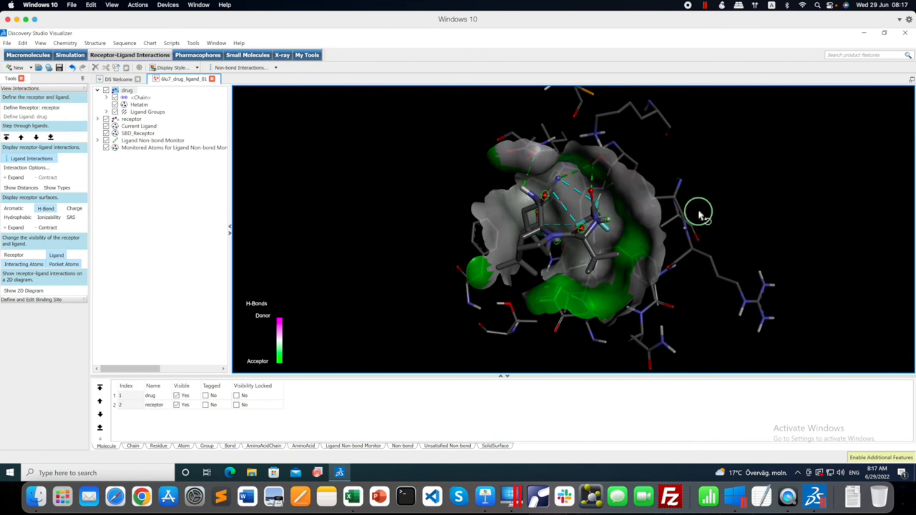
right_drag(700, 215, 718, 213)
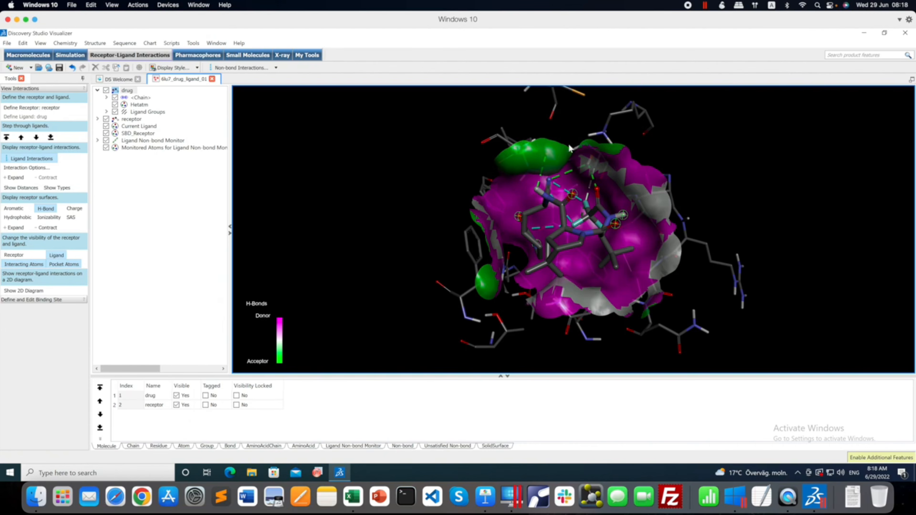
Apply the Publication Quality visualization script to the 3D view of the ligand and receptor surface.
click(172, 43)
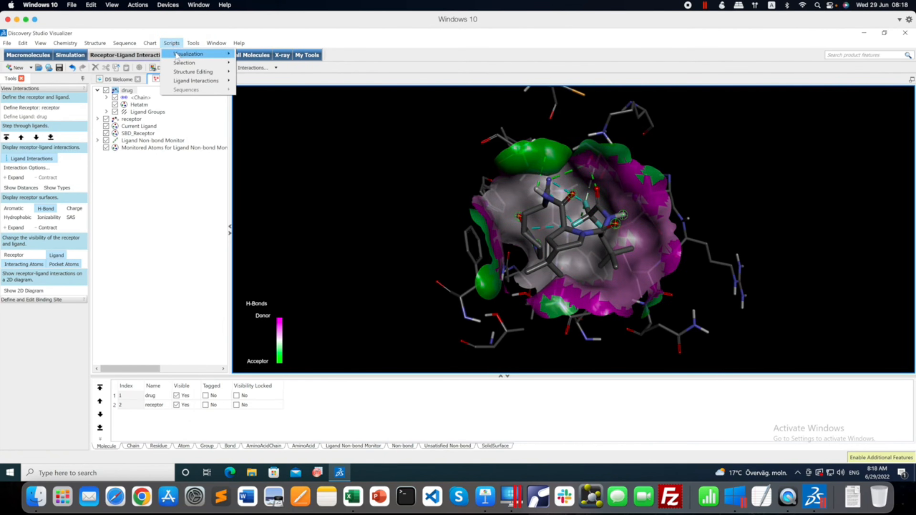
mouse_move(177, 54)
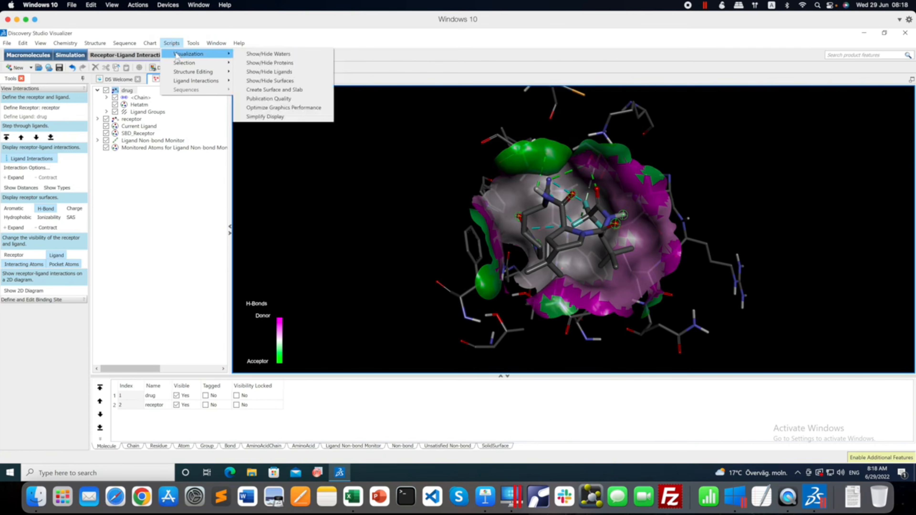
click(276, 99)
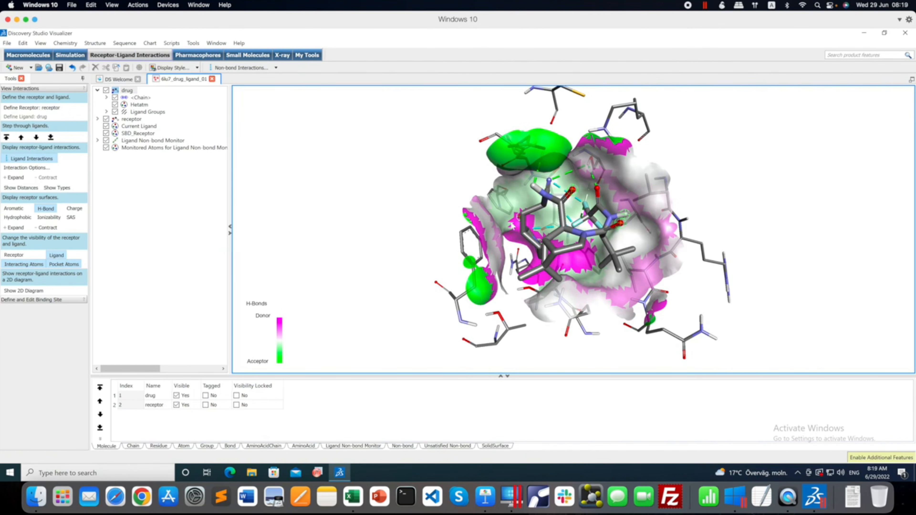
Compare the SAS, hydrophobic, charge and ionizability receptor surfaces around the ligand, and return to the H-Bond surface.
click(72, 220)
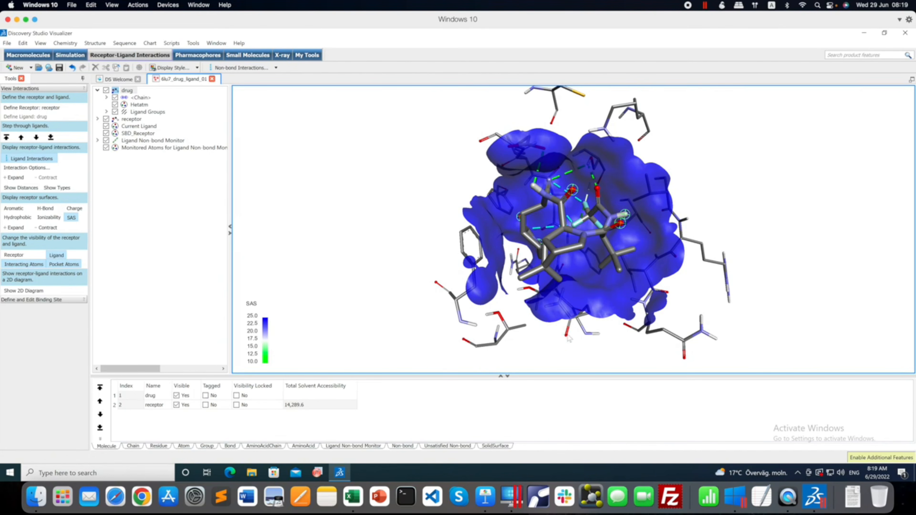
click(408, 236)
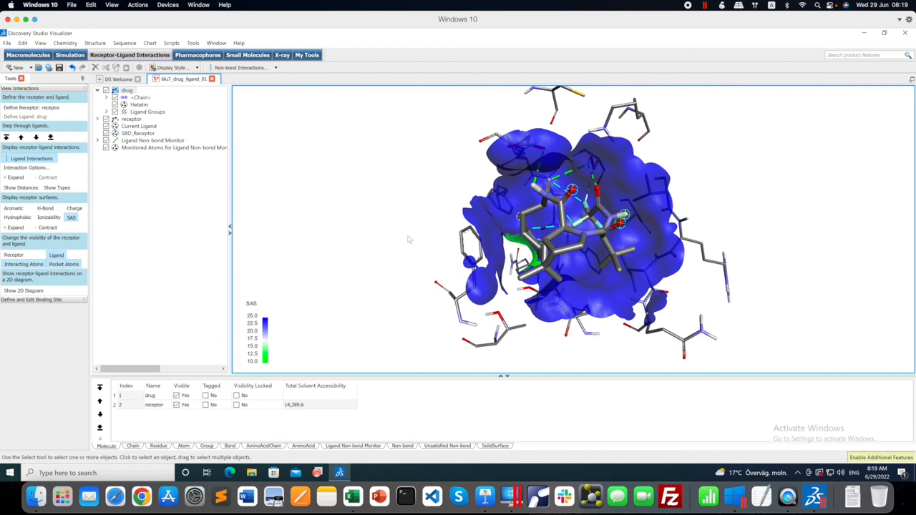
click(24, 220)
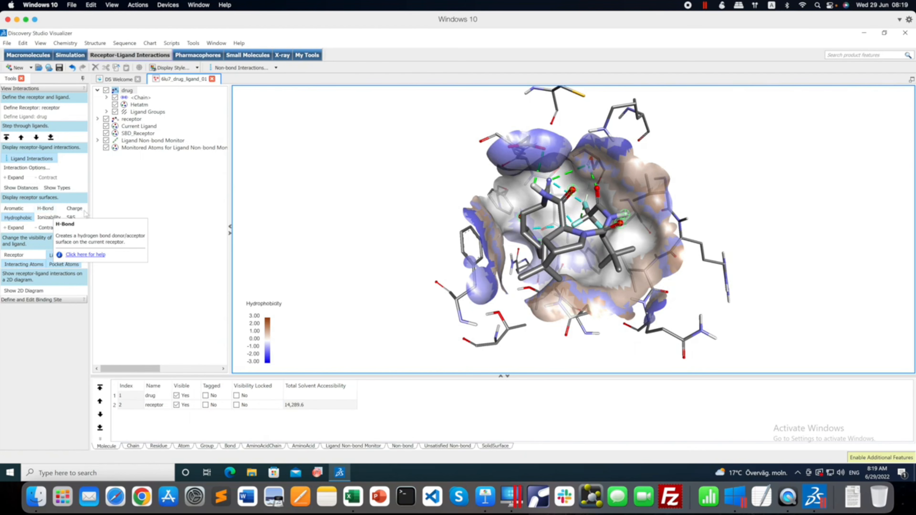
click(75, 208)
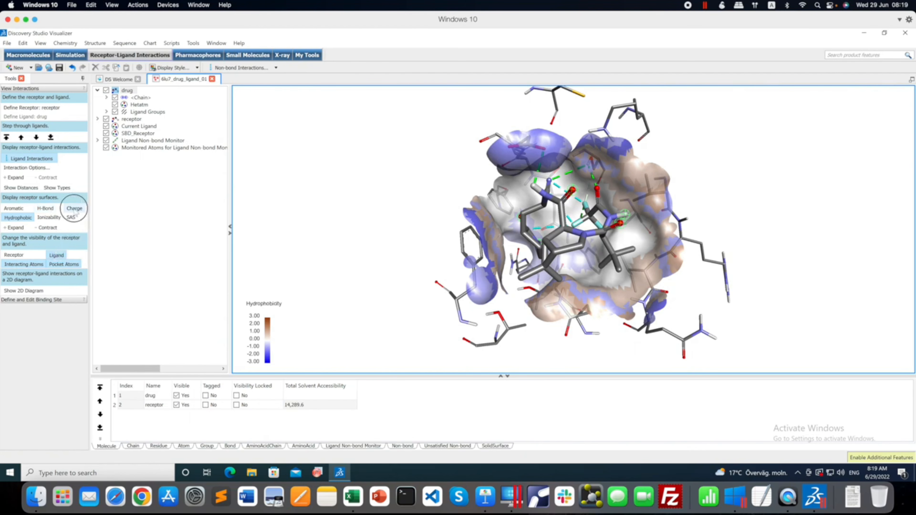
click(61, 218)
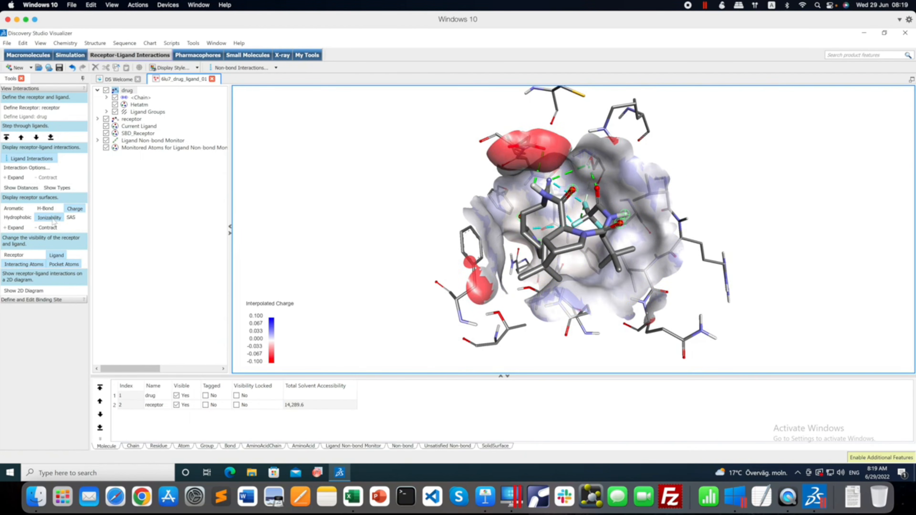
click(71, 218)
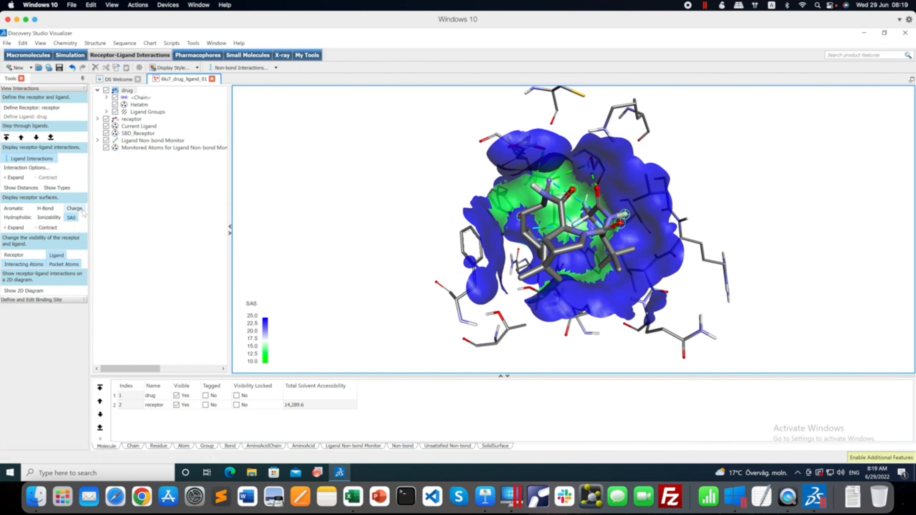
click(46, 209)
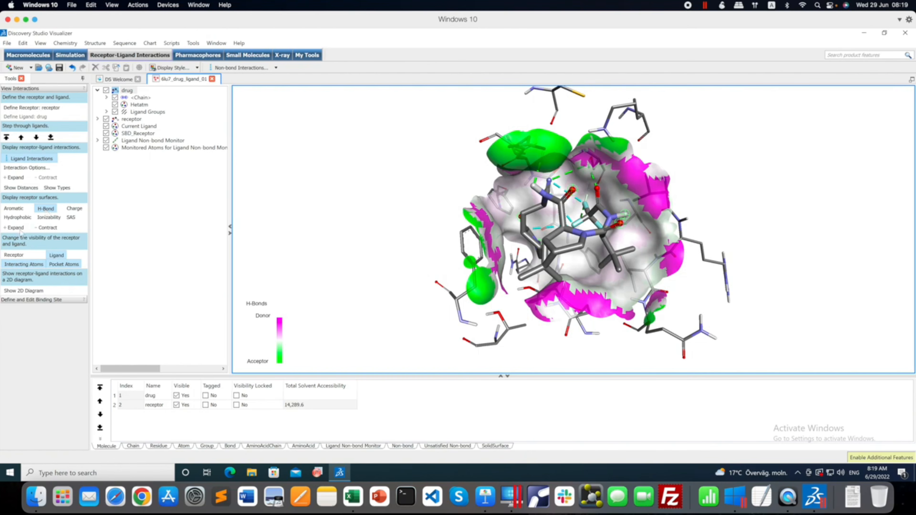
Copy the 3D view with the H-Bond surface and paste it onto the slide in Keynote.
right_click(379, 198)
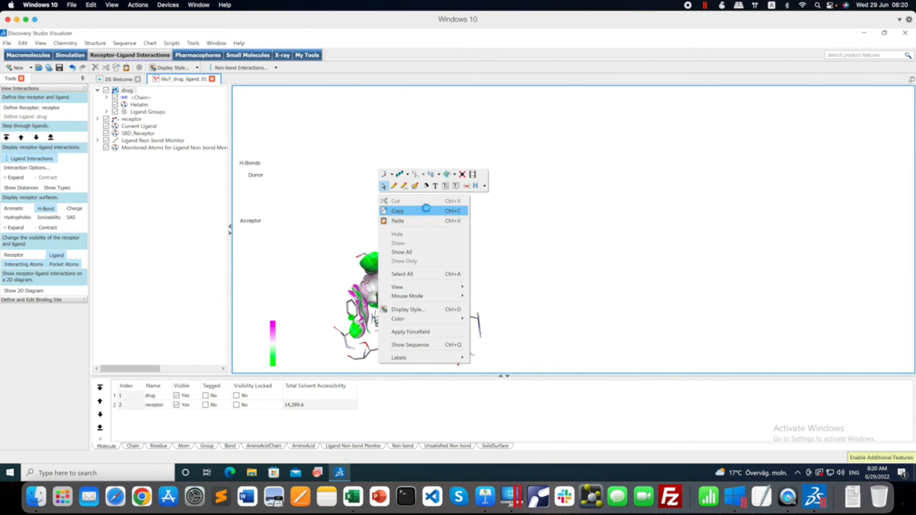
click(486, 497)
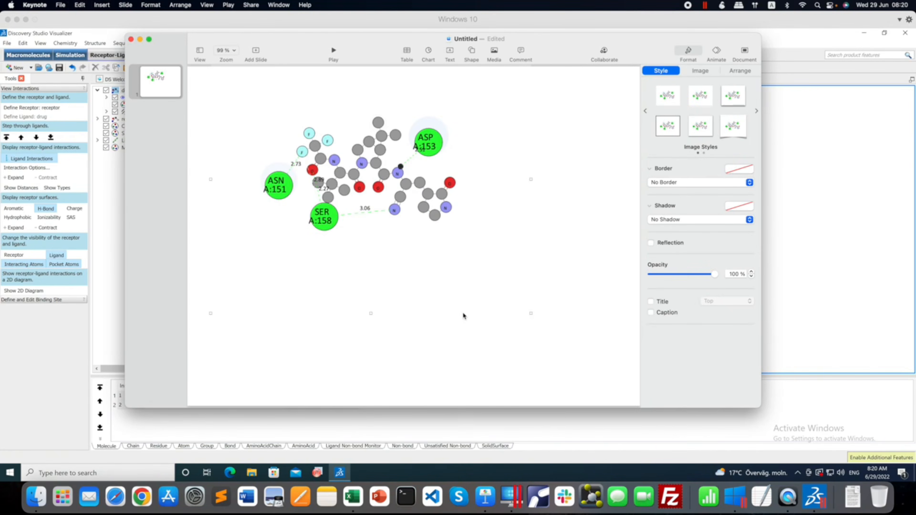
key(cmd+v)
Move the pasted 3D surface image to the slide's lower right, below the 2D interaction diagram, and deselect it.
drag(397, 191, 523, 293)
drag(519, 249, 449, 239)
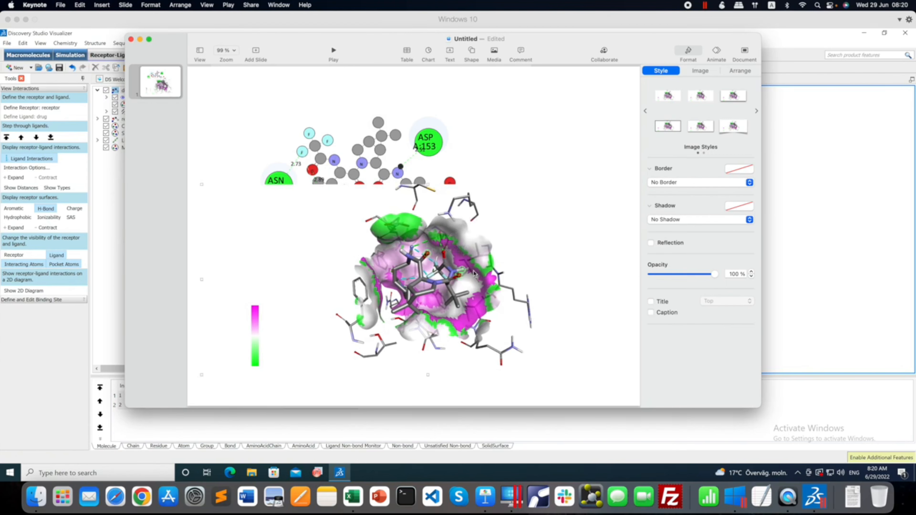
drag(474, 274, 576, 296)
click(261, 123)
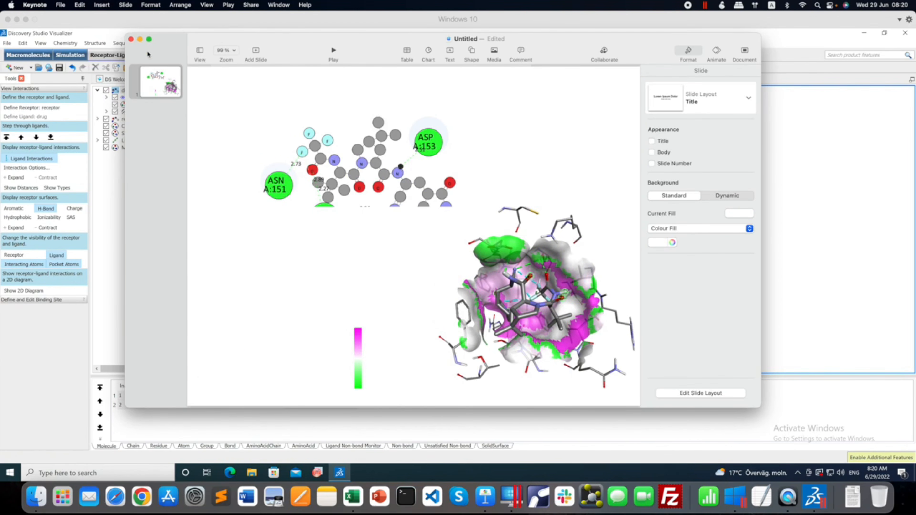
Minimise the Keynote presentation and show the ligand's 2D interaction diagram beside the 3D view in Discovery Studio.
click(140, 39)
click(548, 259)
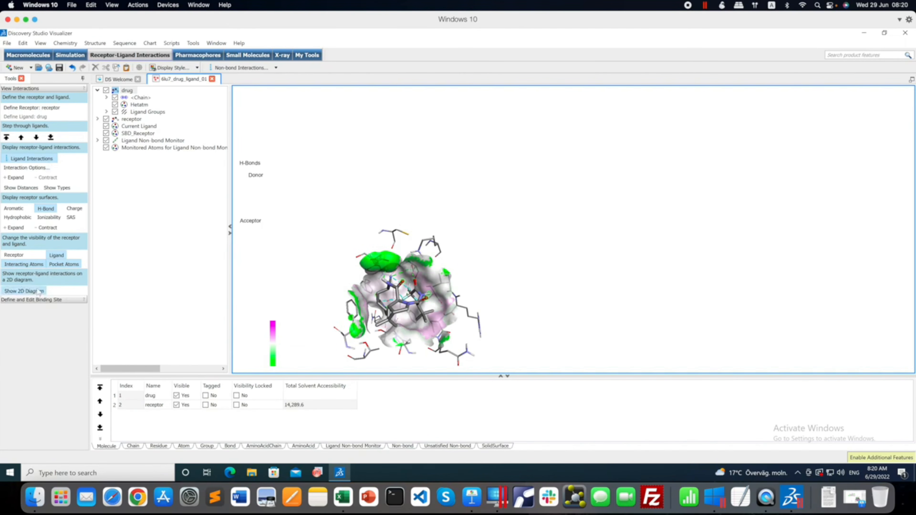
click(24, 291)
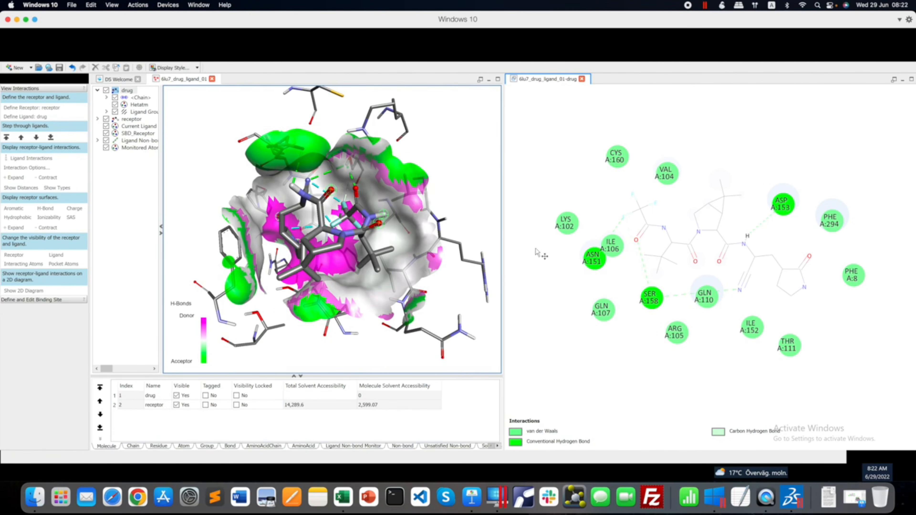
Examine the Molecule, Chain, Residue, Atom, Group, AminoAcidChain, AminoAcid and Ligand Non-bond Monitor data tables of the complex.
click(133, 446)
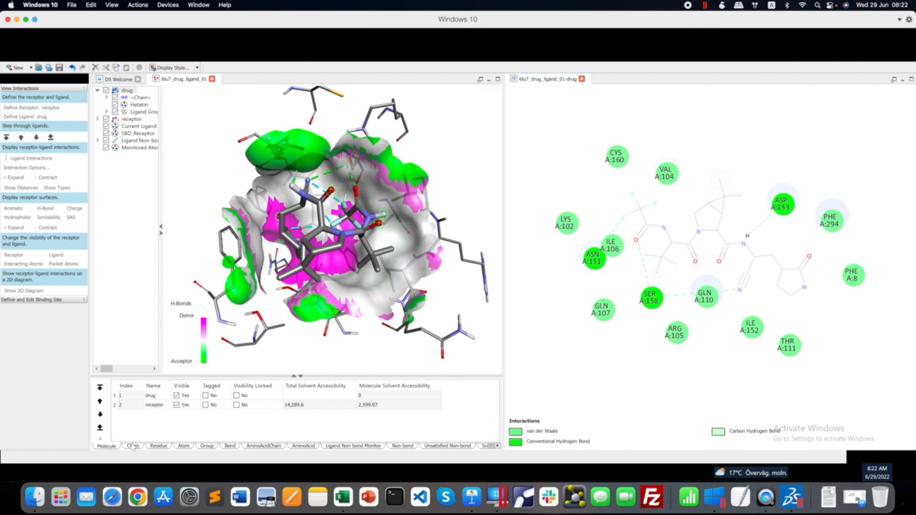
click(158, 447)
click(191, 448)
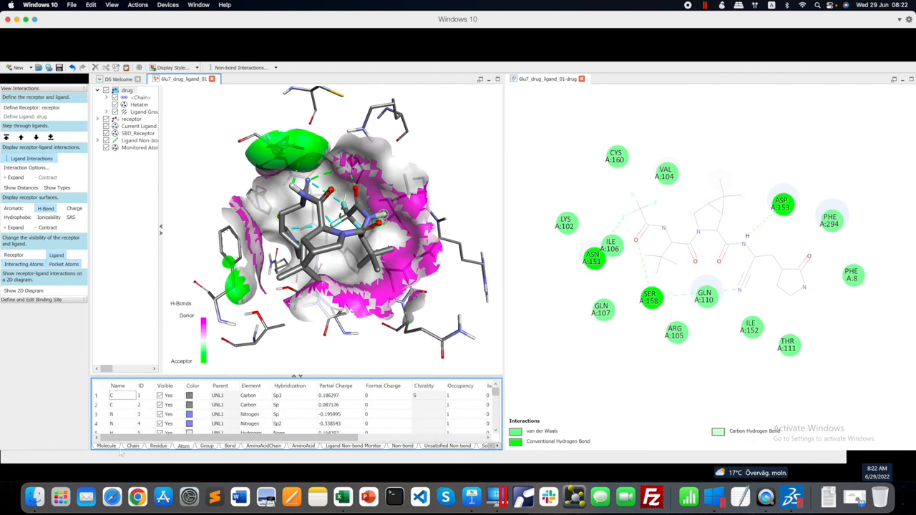
click(107, 448)
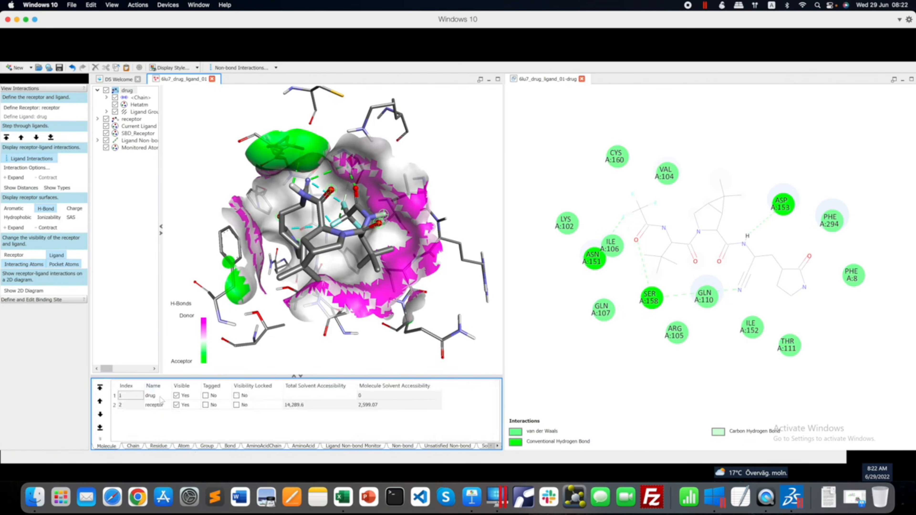
click(138, 448)
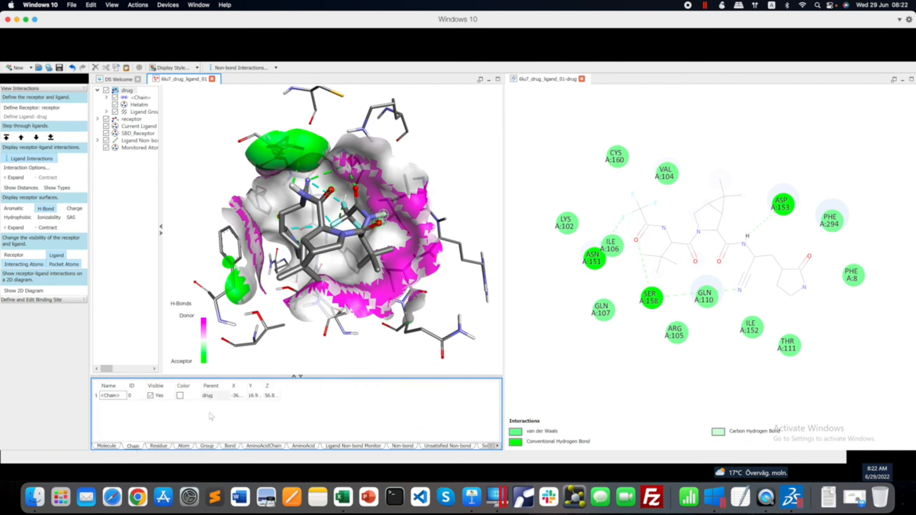
click(159, 447)
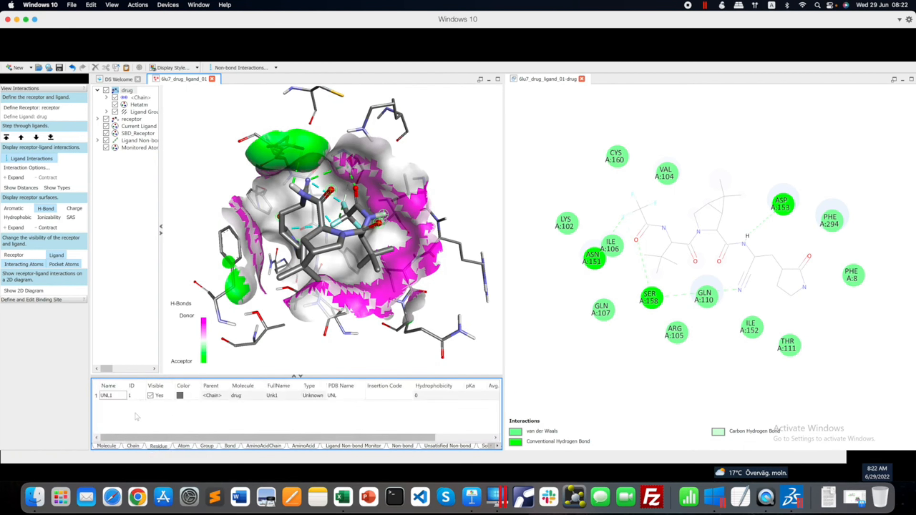
click(184, 447)
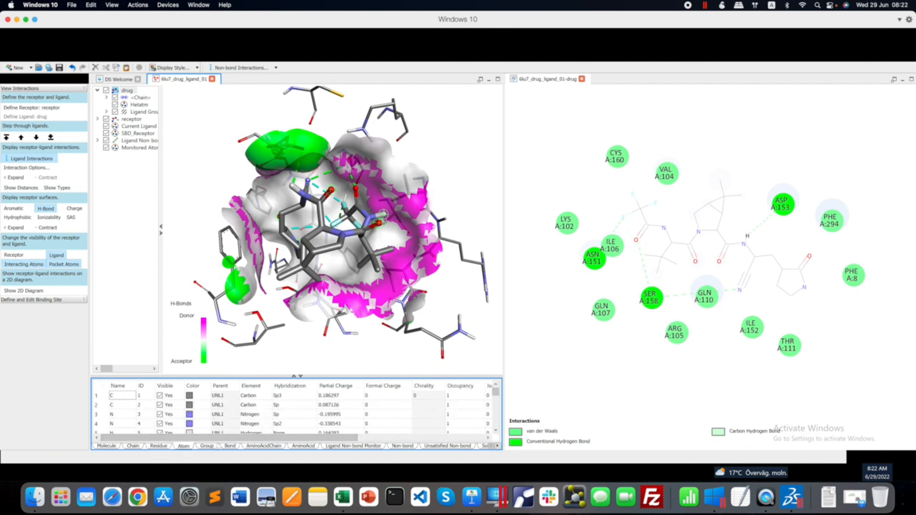
click(207, 447)
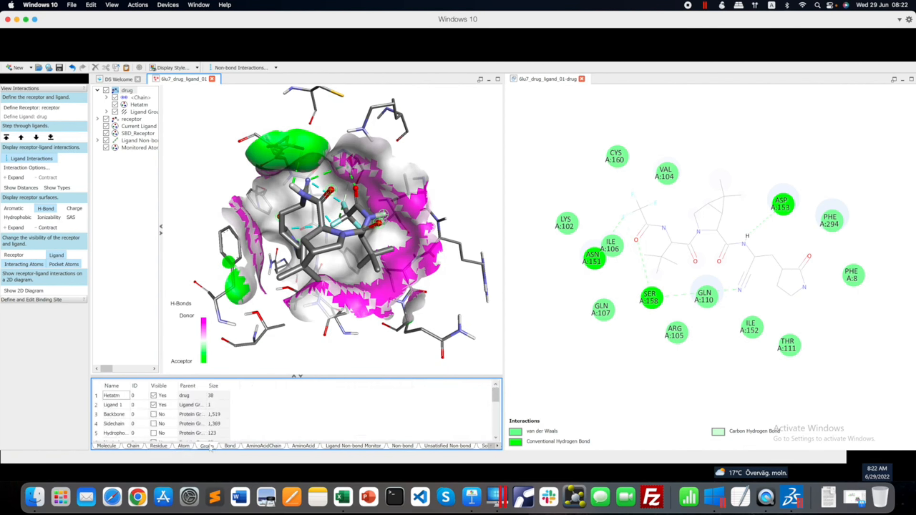
click(273, 448)
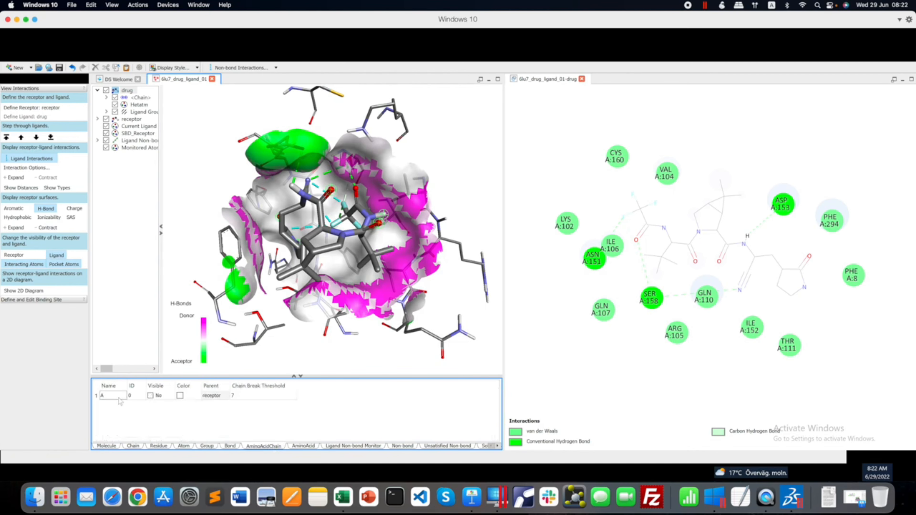
click(303, 447)
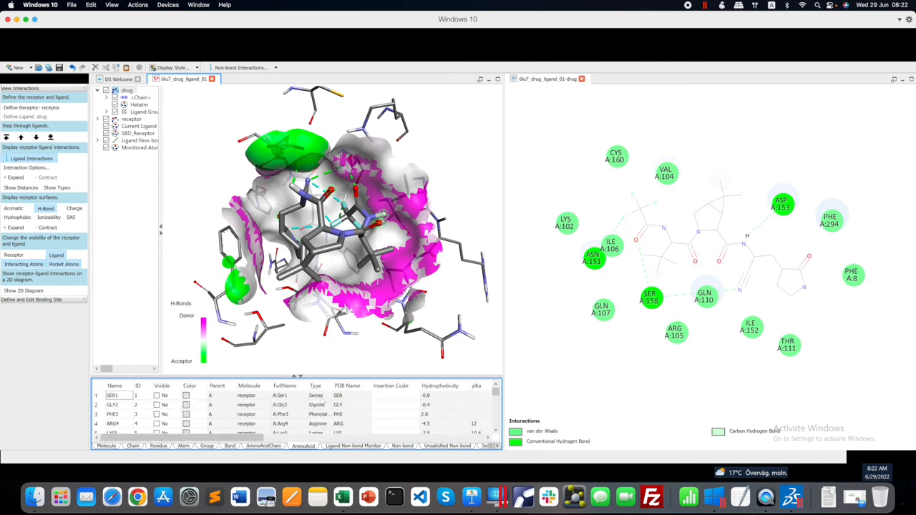
scroll(392, 423, down, 4)
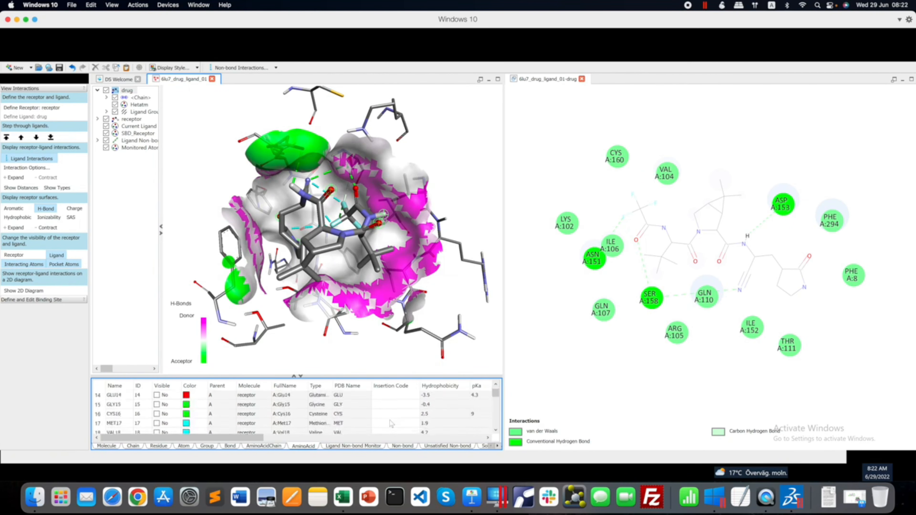
scroll(392, 424, up, 4)
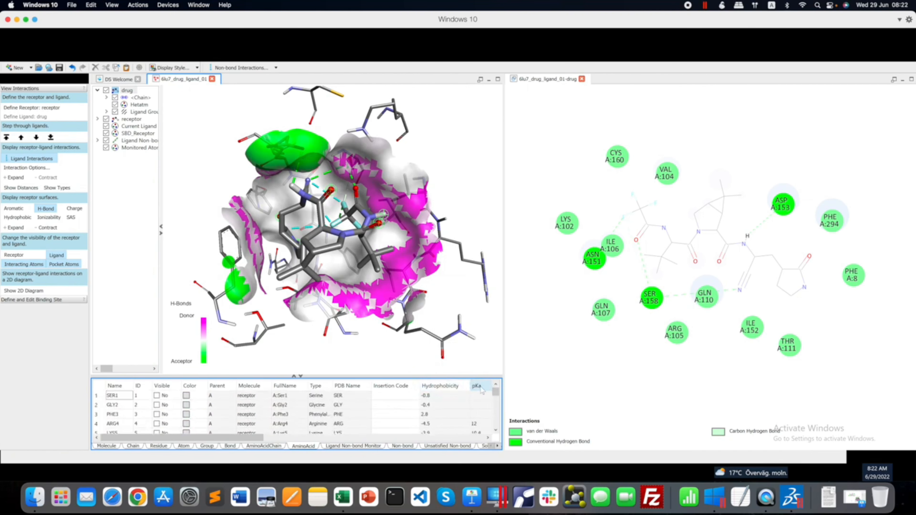
click(364, 446)
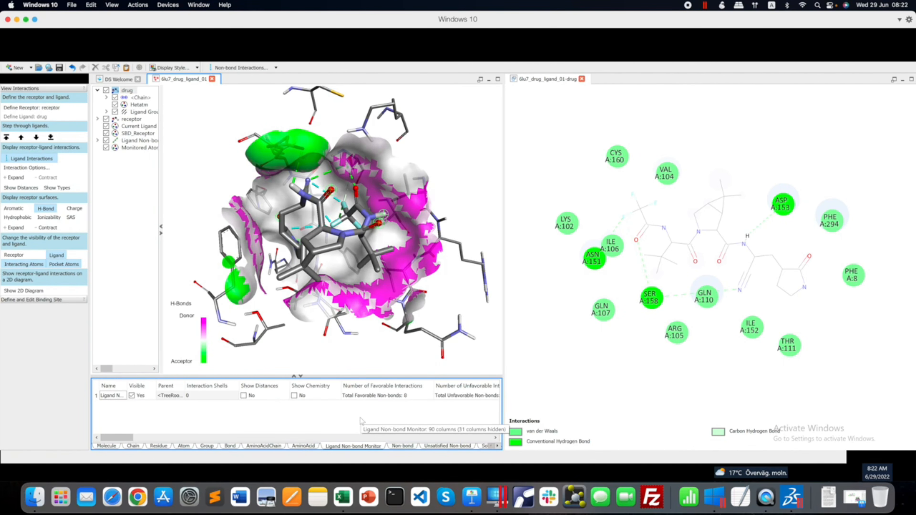
Review the Non-bond interactions table and copy all of its rows with their columns through Angle HAY.
click(402, 446)
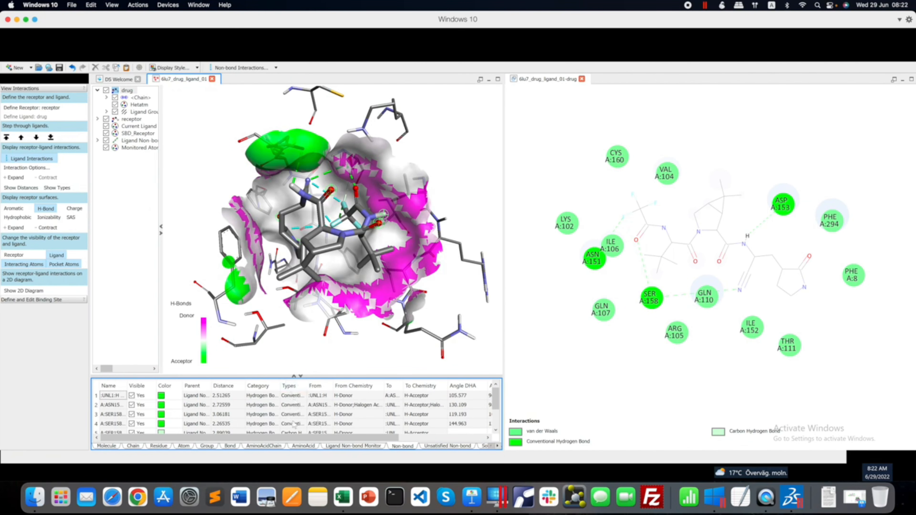
scroll(295, 426, down, 2)
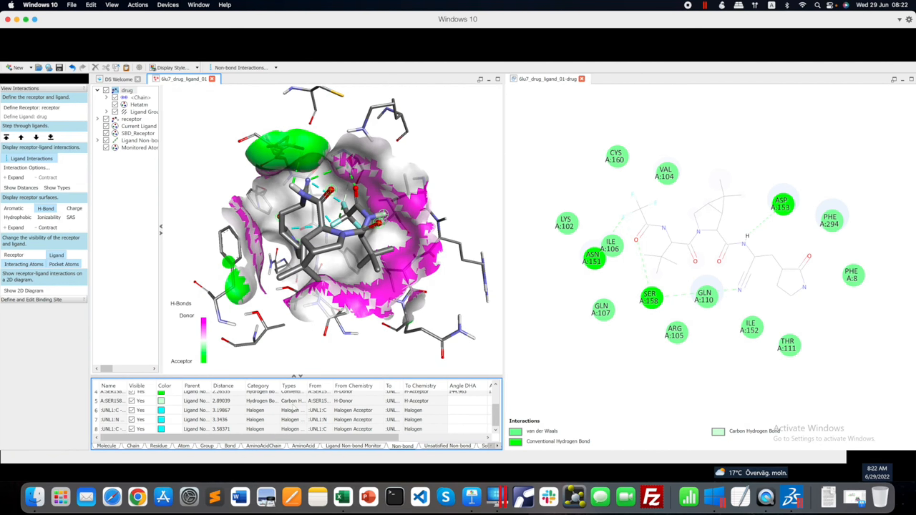
scroll(295, 408, up, 2)
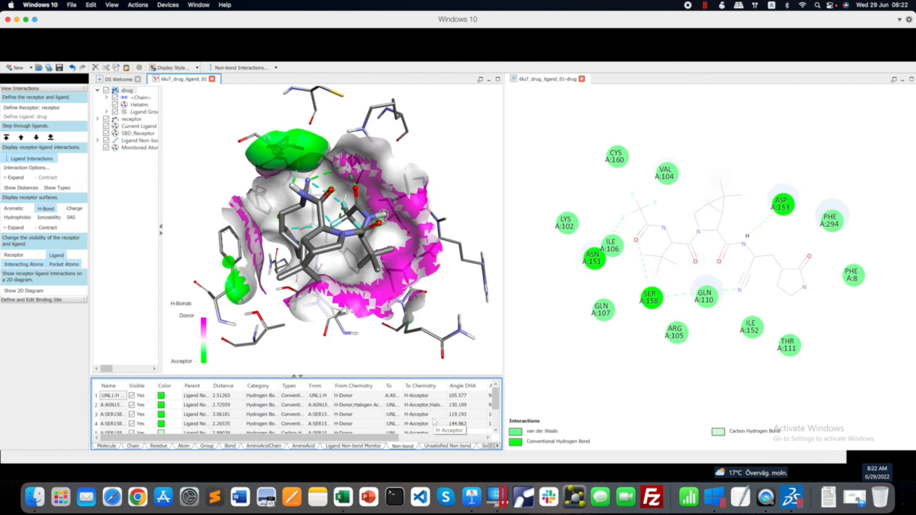
mouse_move(406, 437)
mouse_down()
mouse_move(483, 438)
mouse_move(398, 438)
mouse_up()
drag(116, 398, 296, 414)
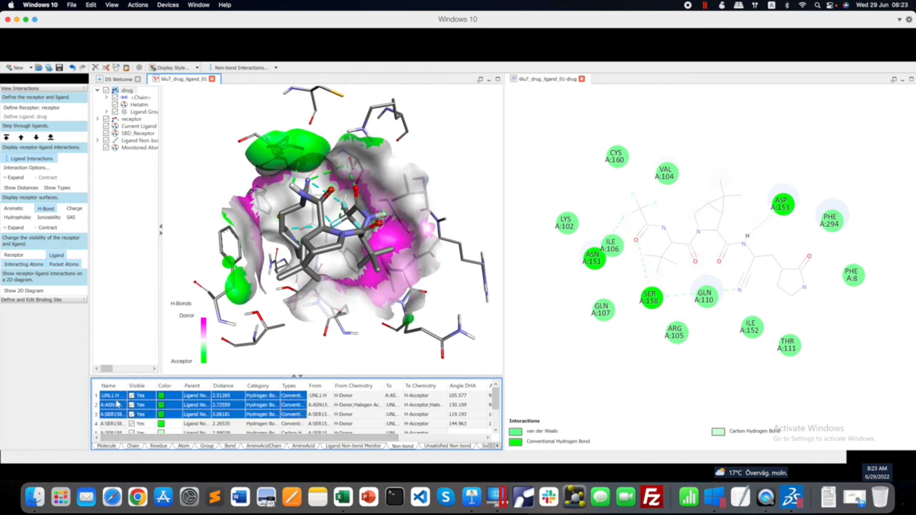
drag(116, 403, 494, 453)
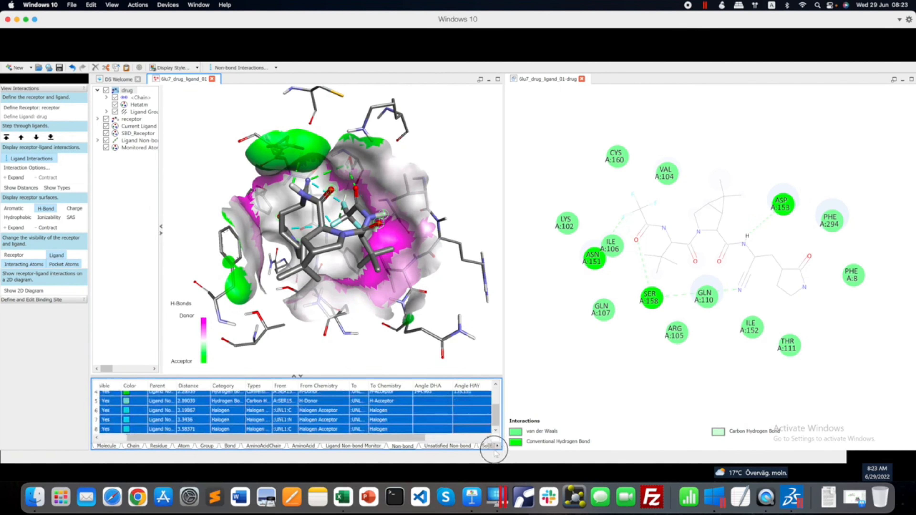
right_click(434, 415)
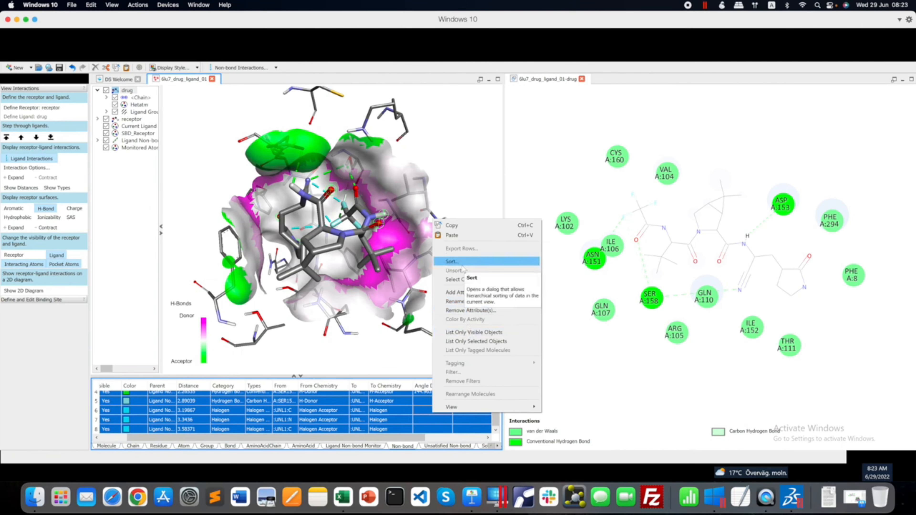
click(452, 225)
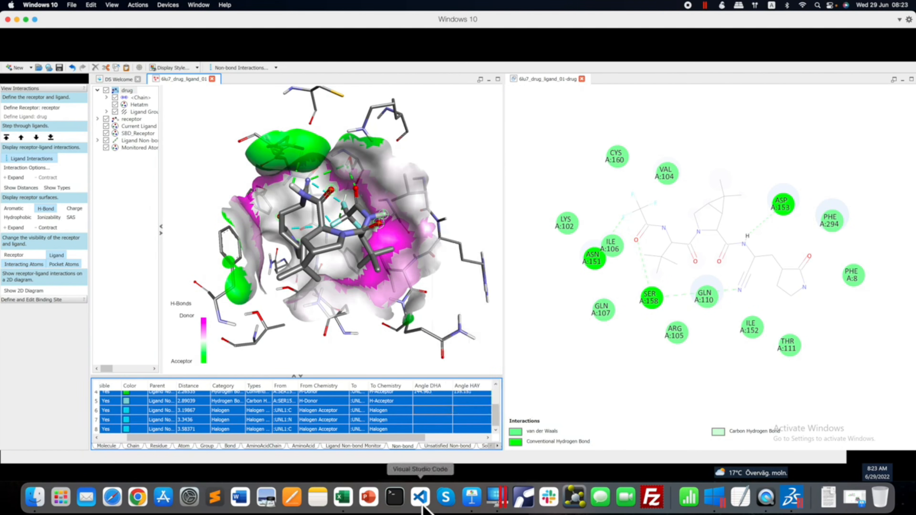
Create a blank workbook in Excel and paste the copied non-bond interaction rows starting at cell A1.
click(343, 498)
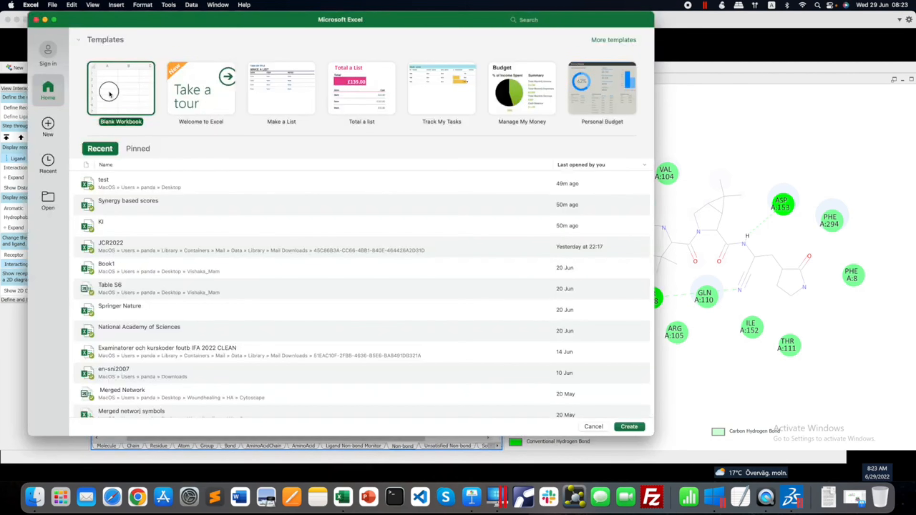
double_click(109, 93)
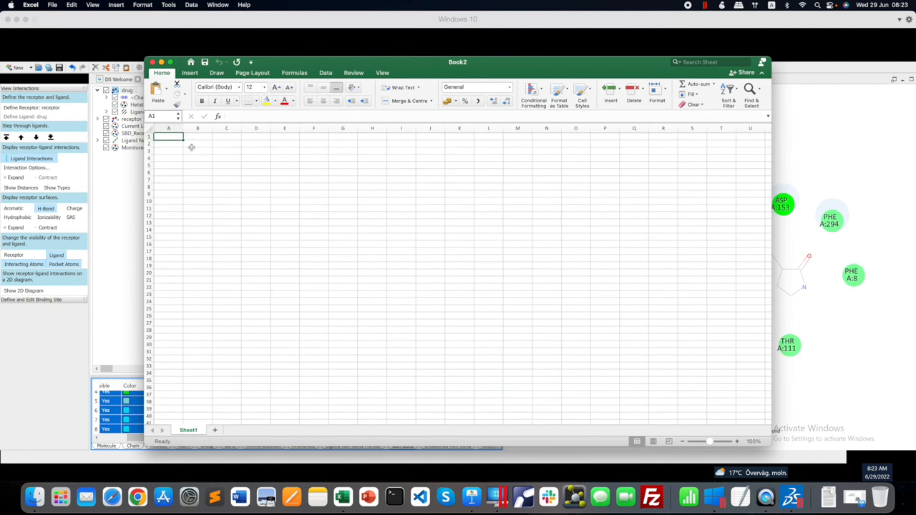
key(super+v)
click(420, 237)
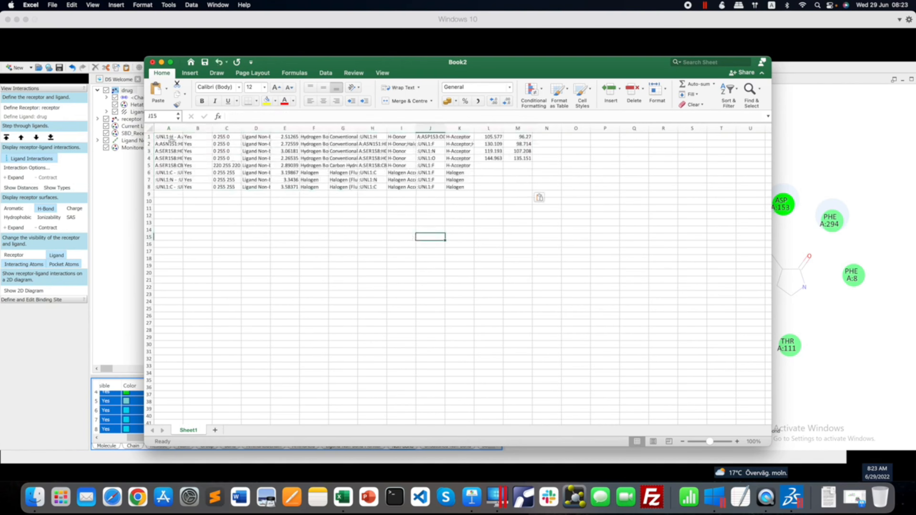
Auto-fit the widths of all columns in the sheet so the pasted interaction data is fully readable, and clear the selection.
drag(171, 138, 519, 187)
scroll(381, 202, down, 1)
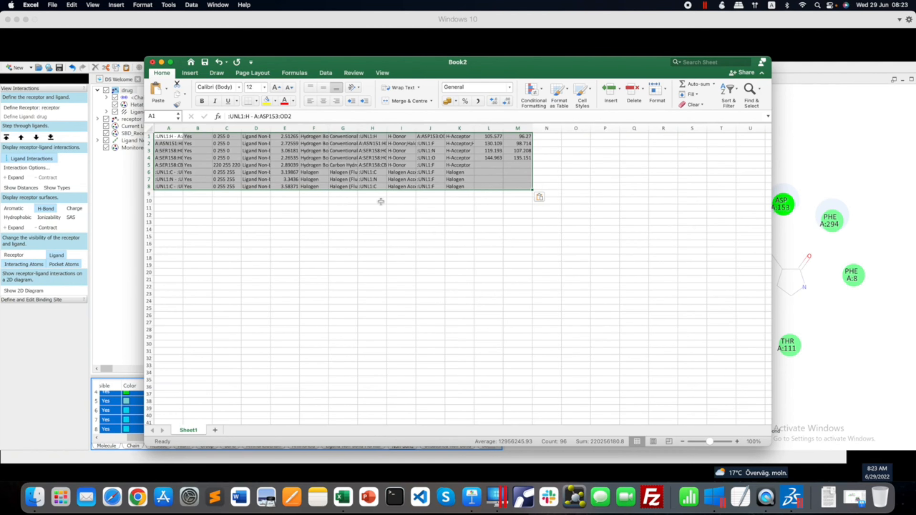
double_click(271, 128)
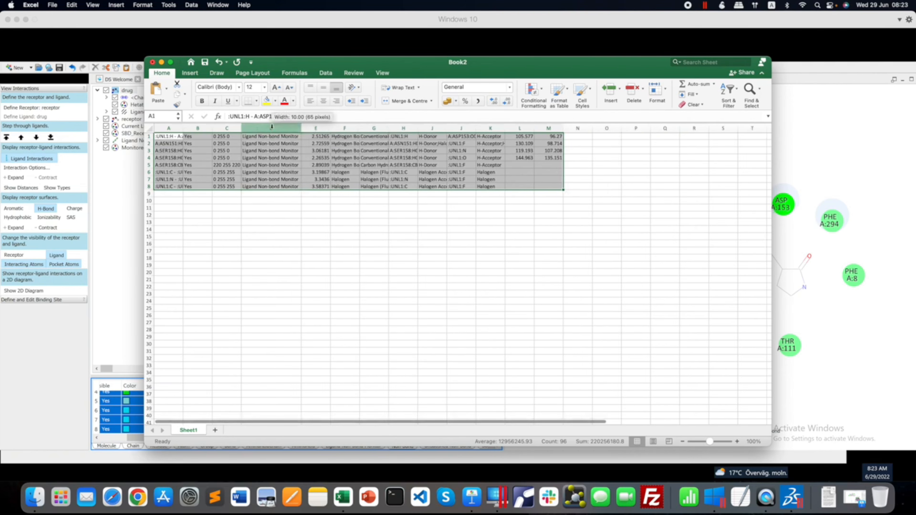
double_click(419, 128)
click(150, 128)
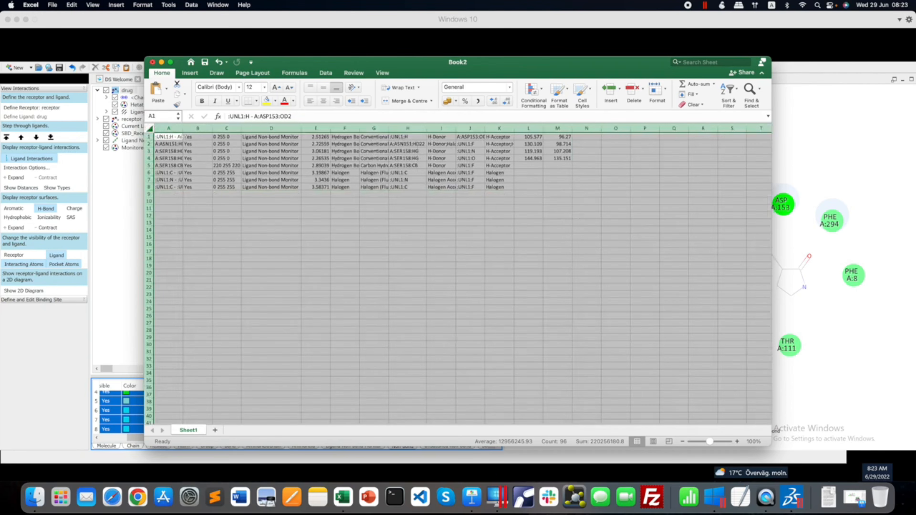
double_click(183, 128)
click(404, 259)
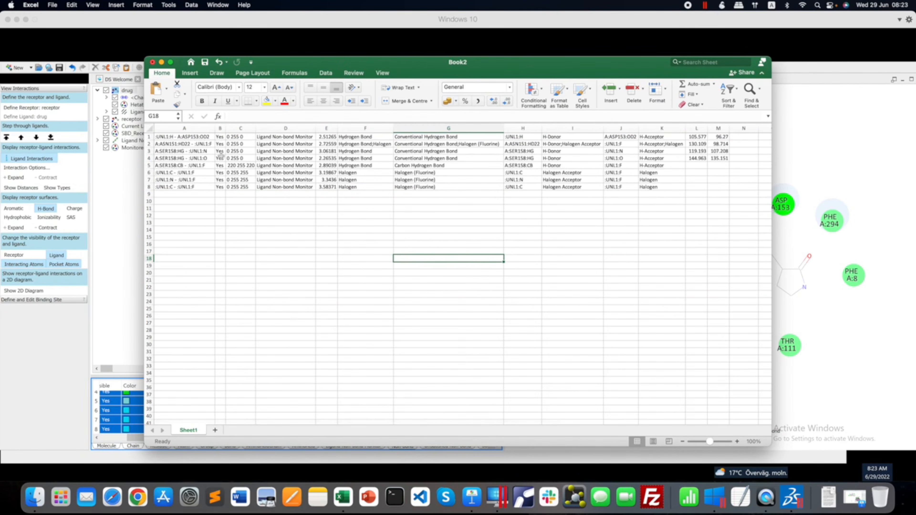
Review the first interaction's name, parent, category, type and distance in Excel, checking the column meanings against Discovery Studio's Non-bond table.
click(189, 137)
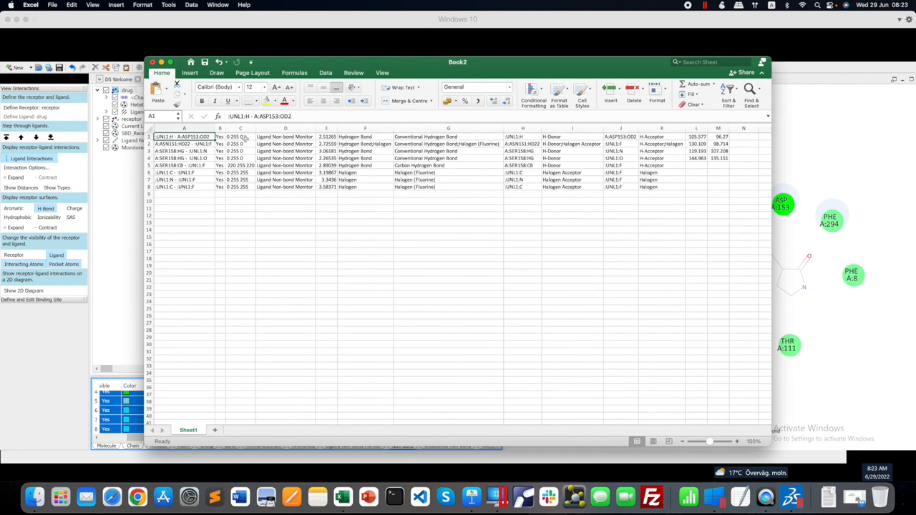
click(295, 138)
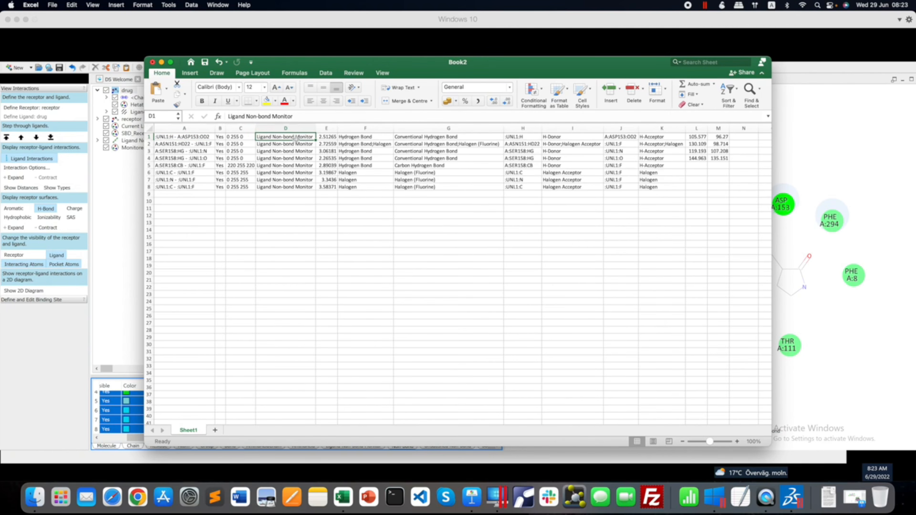
click(363, 136)
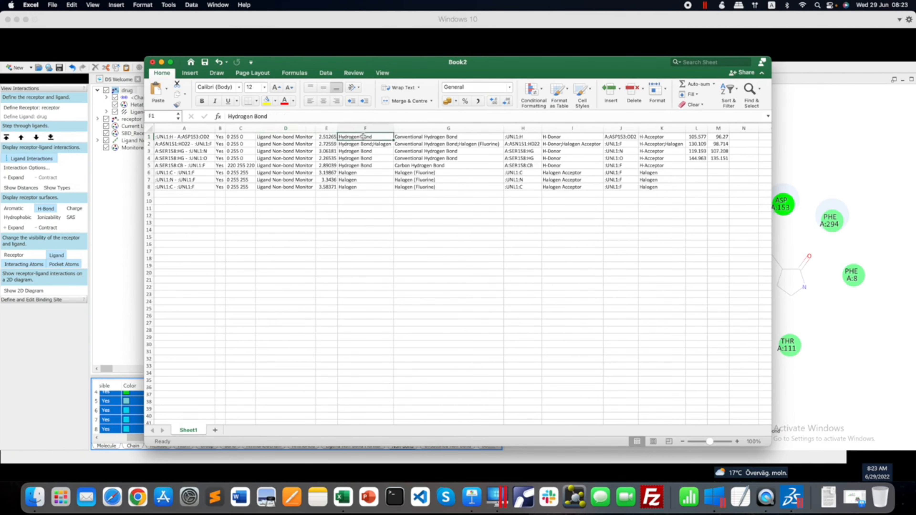
click(419, 137)
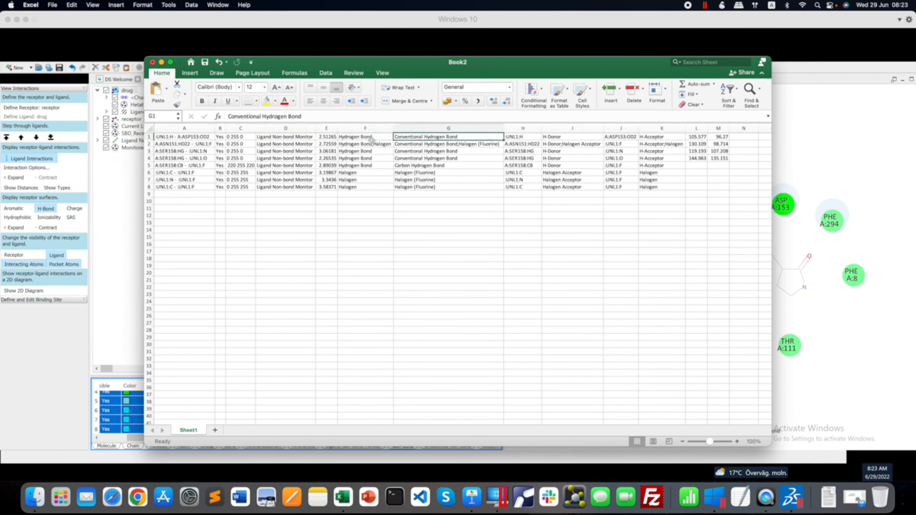
click(328, 137)
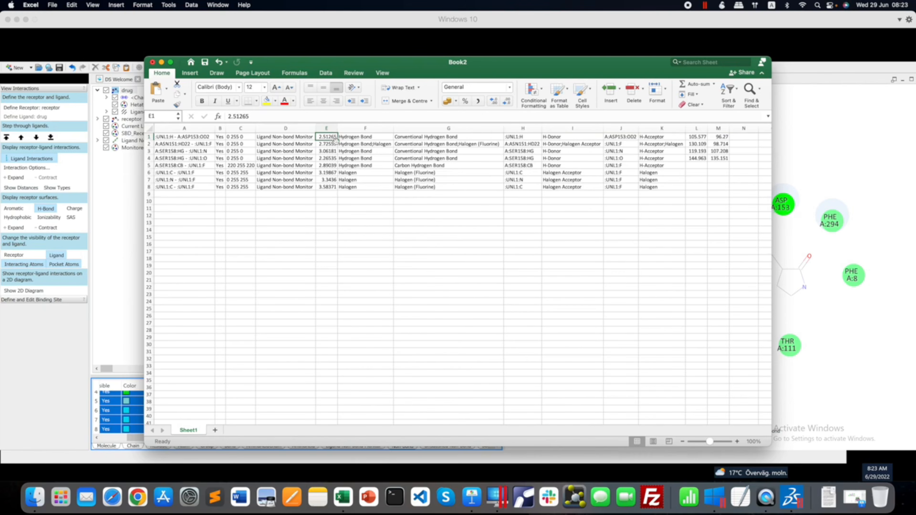
click(107, 411)
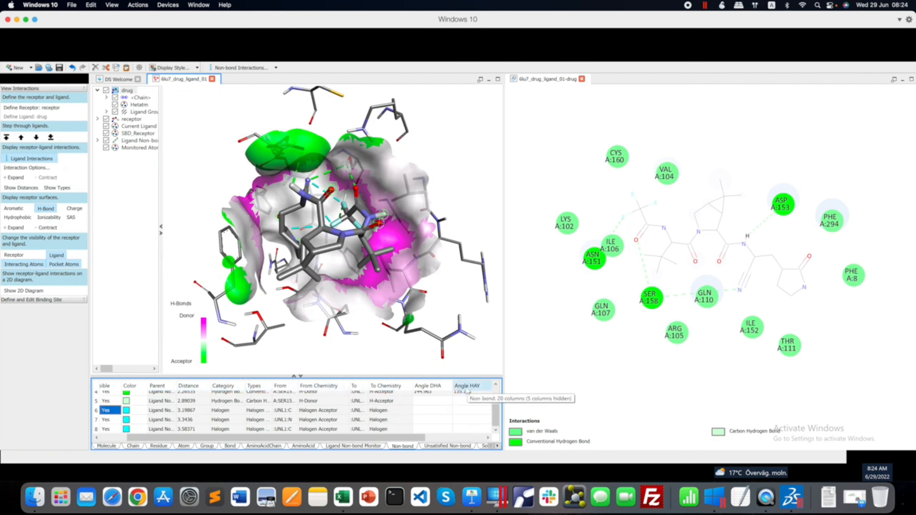
click(343, 497)
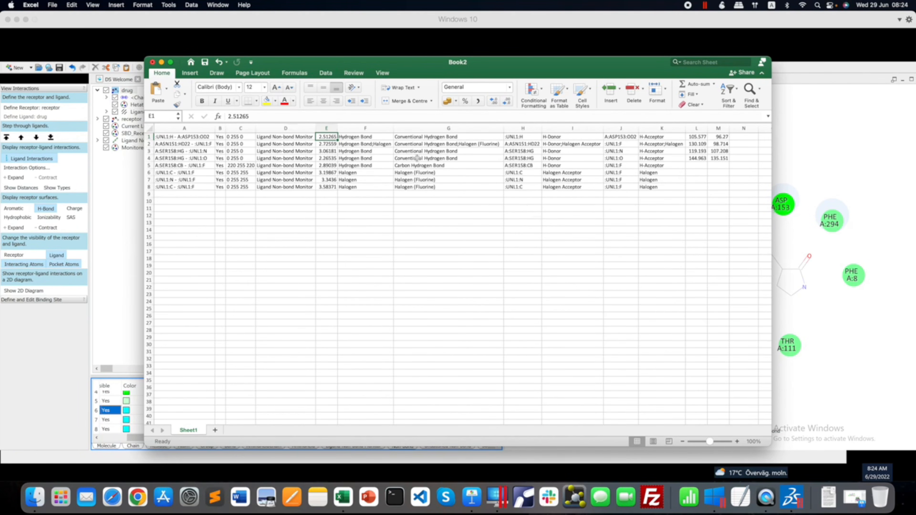
Close the Excel workbook and the 2D diagram, discard the changes to 6lu7_drug_ligand_01, and exit Discovery Studio.
click(152, 65)
click(468, 288)
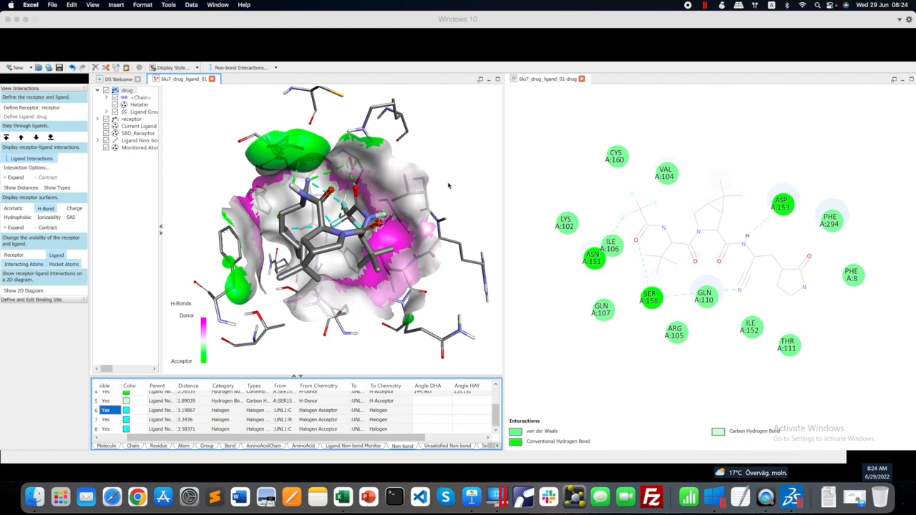
click(582, 79)
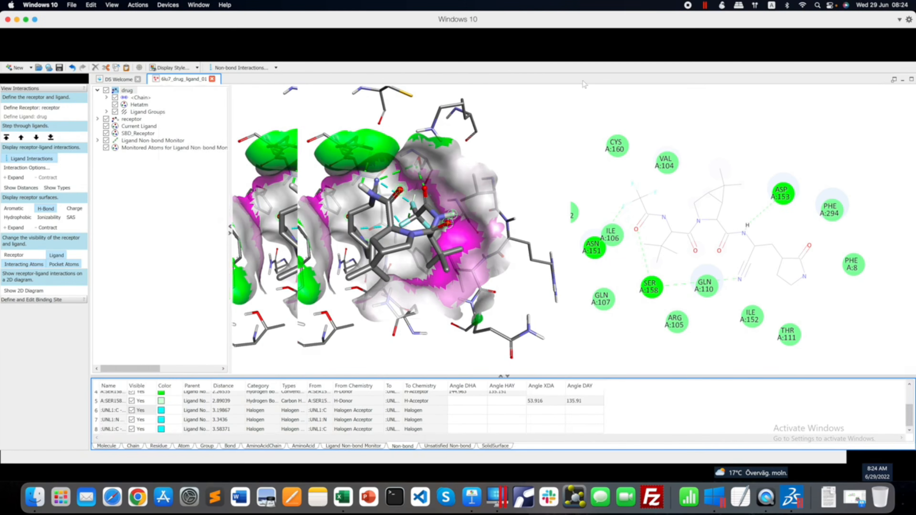
click(213, 79)
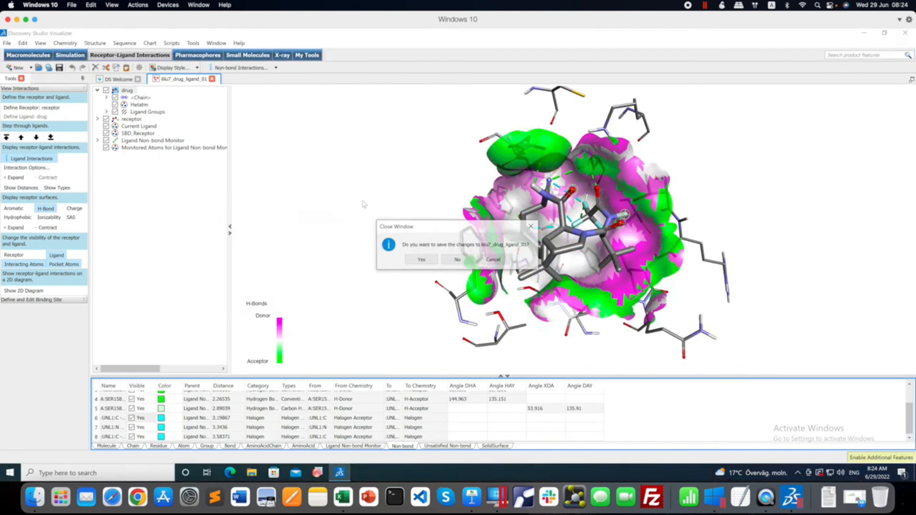
click(458, 260)
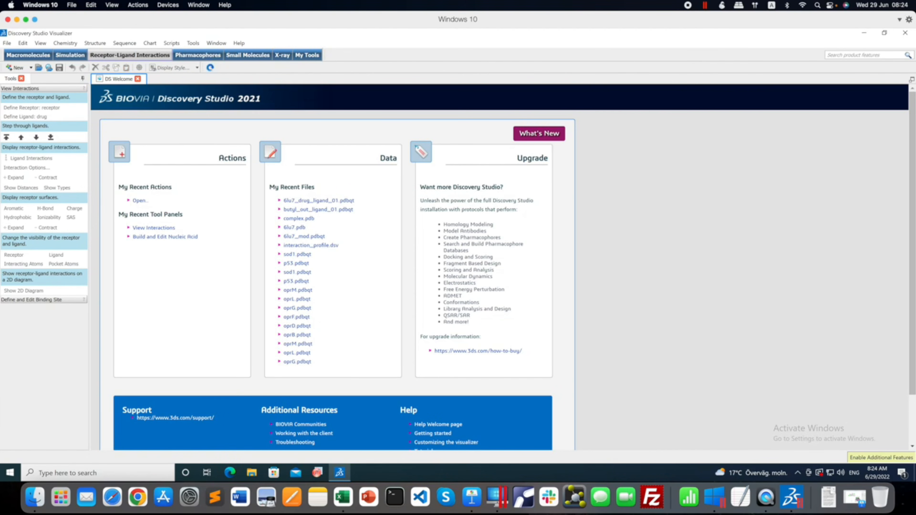
click(906, 33)
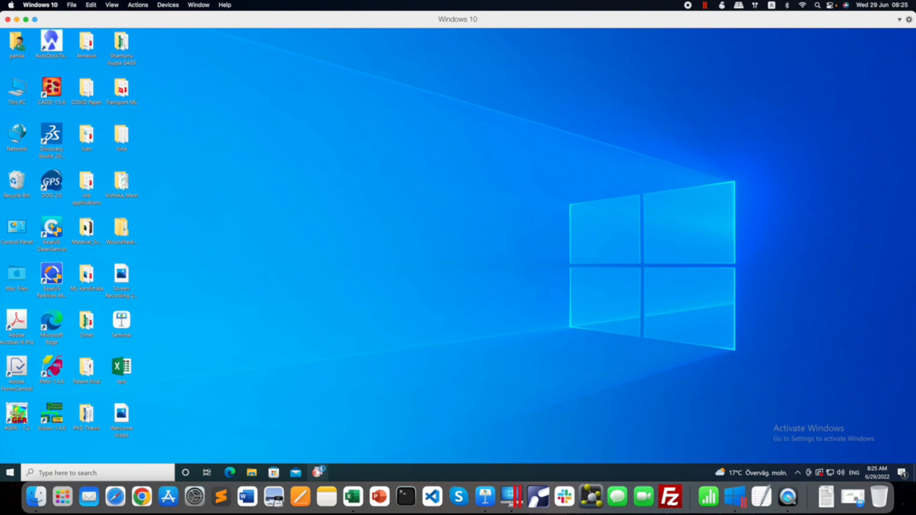
Launch OriginPro and open log.txt from the desktop's Vina/blind_docking folder at its table of binding modes and affinities.
click(318, 471)
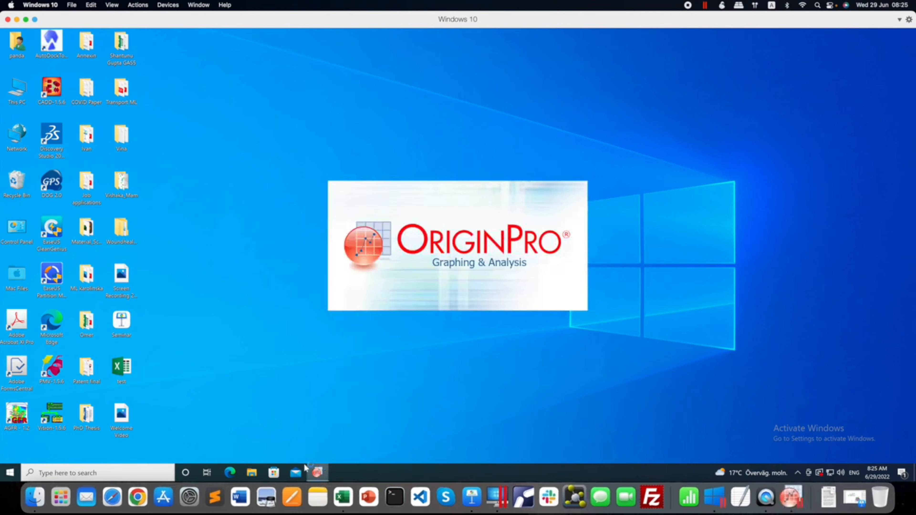
click(37, 498)
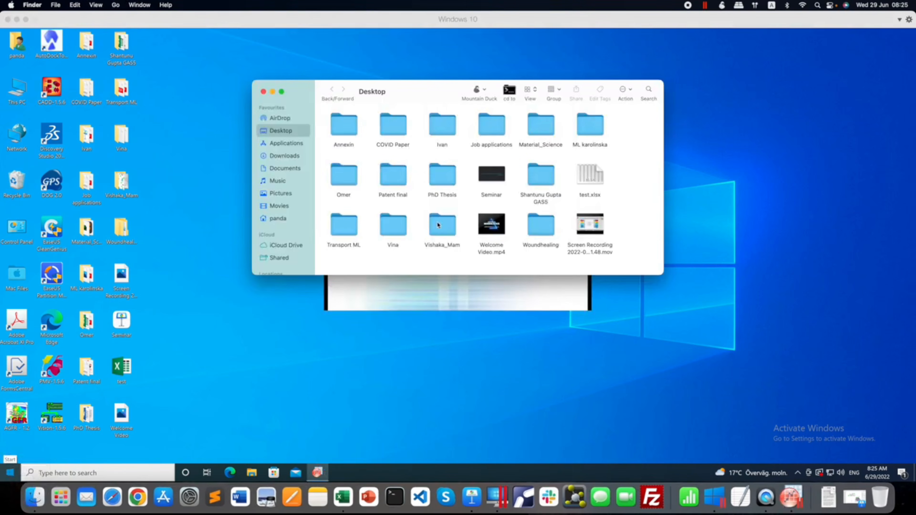
click(401, 219)
double_click(400, 220)
double_click(565, 126)
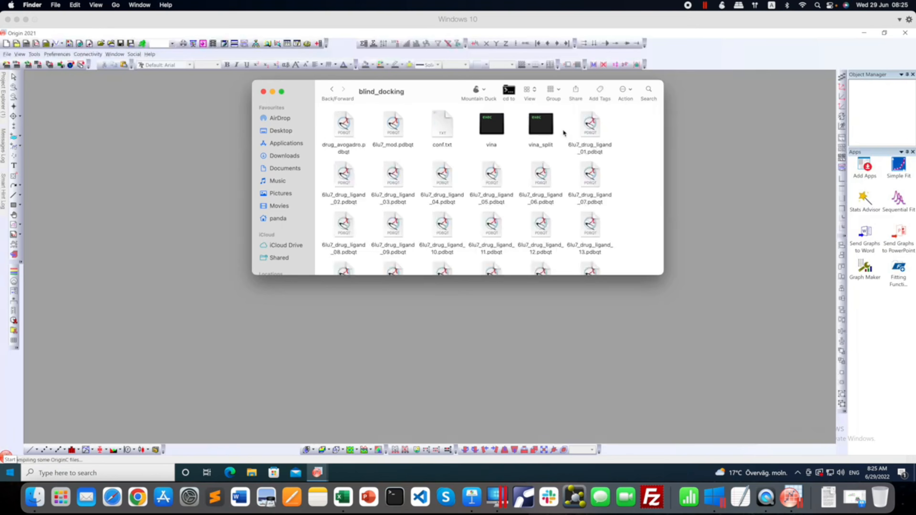
scroll(507, 185, down, 5)
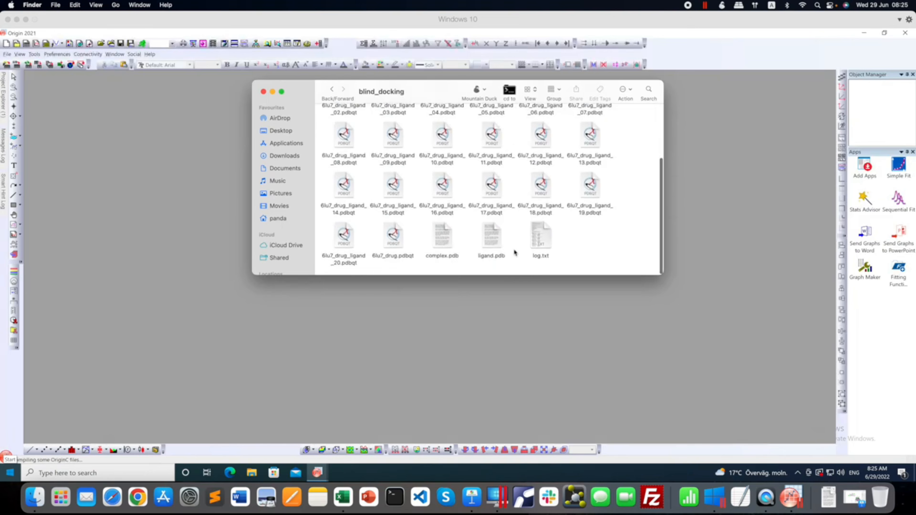
double_click(546, 248)
scroll(283, 137, down, 10)
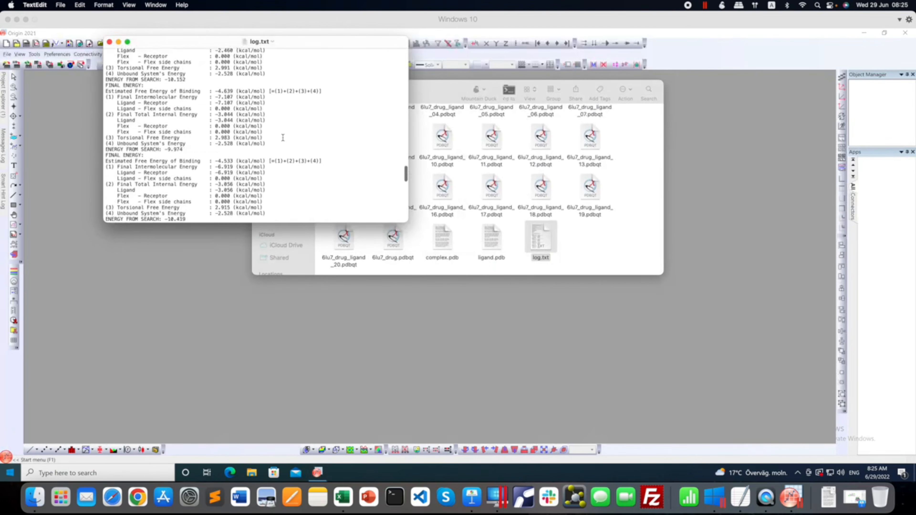
scroll(283, 138, up, 2)
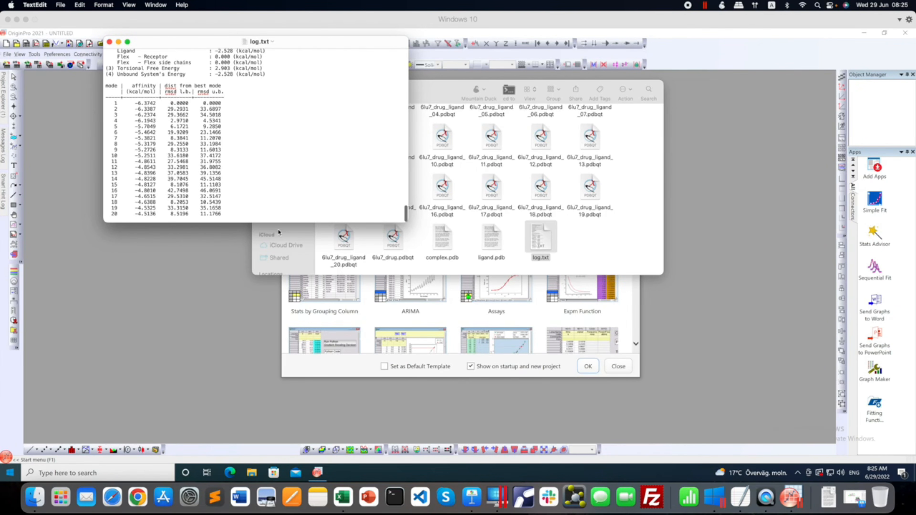
Create a new OriginPro workbook from the generic two-column XY template and enlarge its window to show more rows.
click(529, 318)
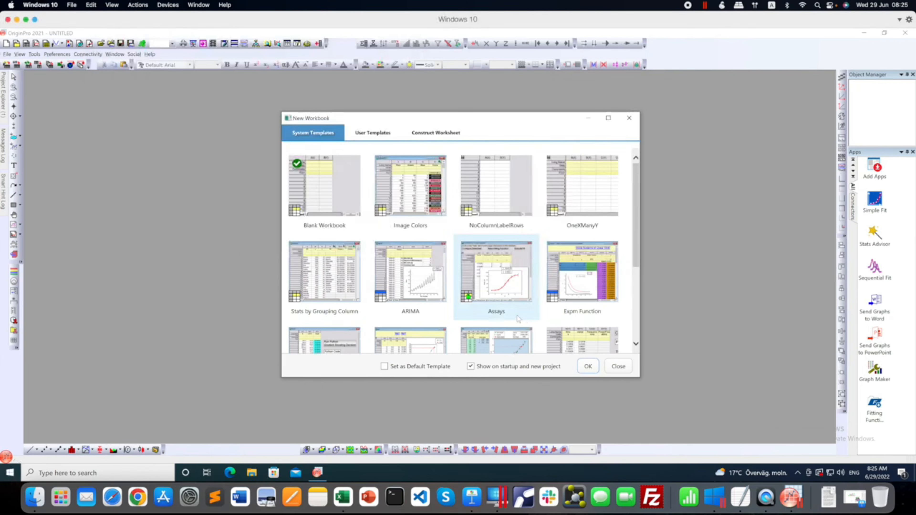
double_click(309, 189)
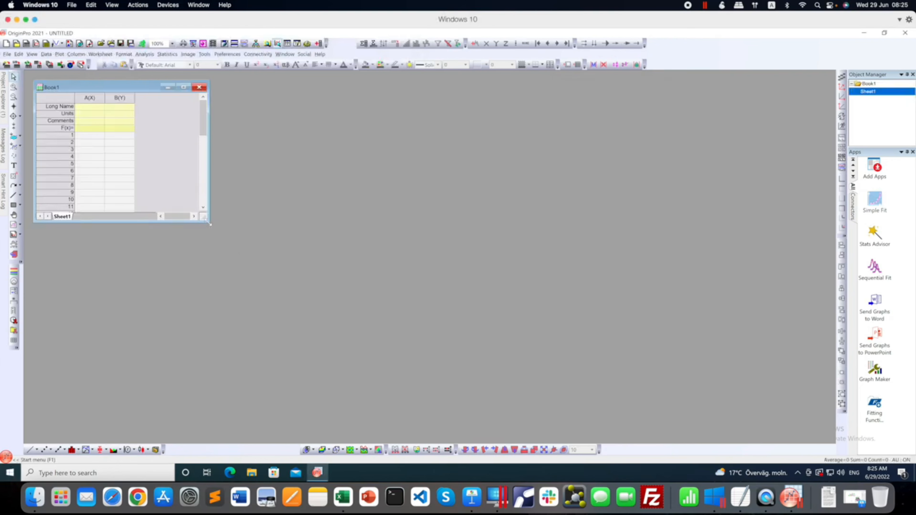
drag(209, 223, 404, 390)
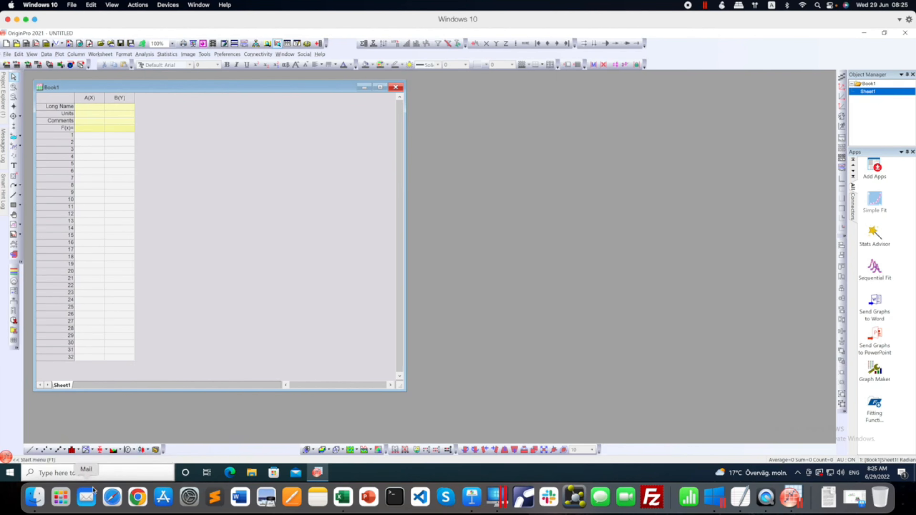
Copy the mode numbers 1 to 20 from log.txt into column A of the OriginPro worksheet, starting at row 1.
click(36, 498)
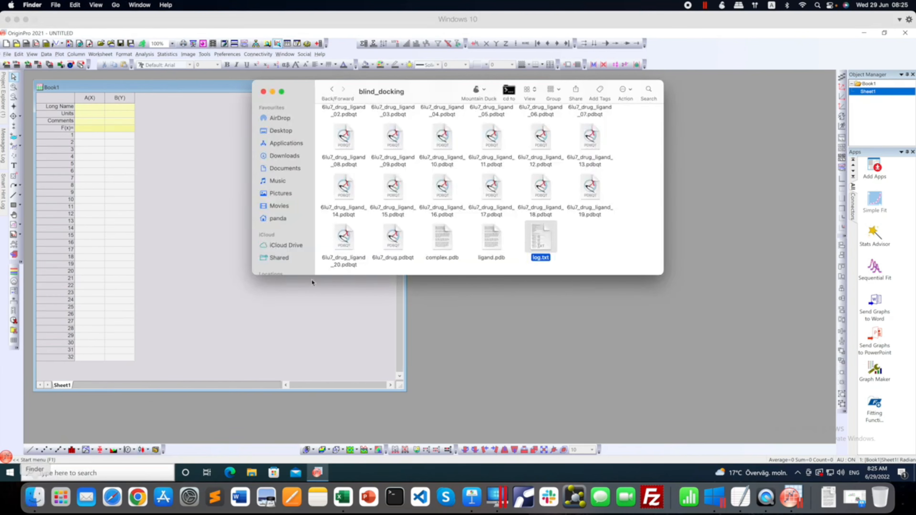
double_click(541, 242)
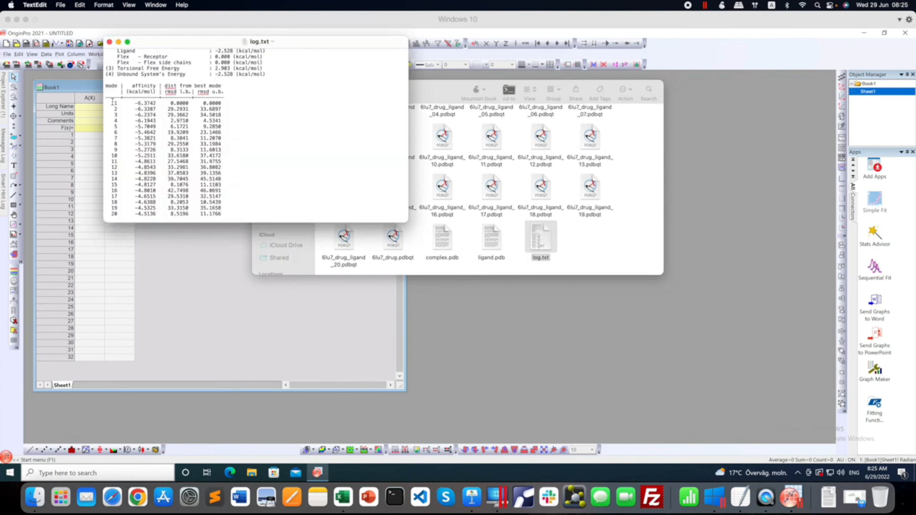
alt+drag(111, 103, 121, 213)
key(ctrl+c)
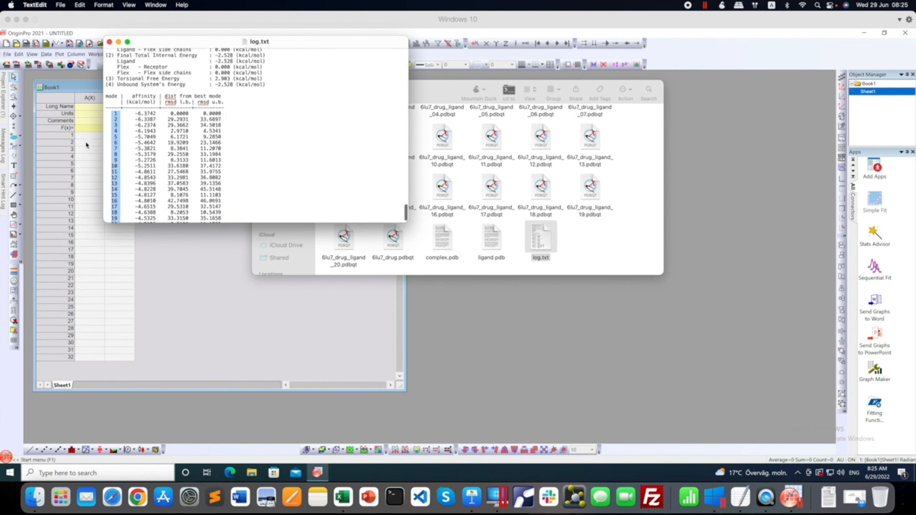
click(87, 138)
key(ctrl+v)
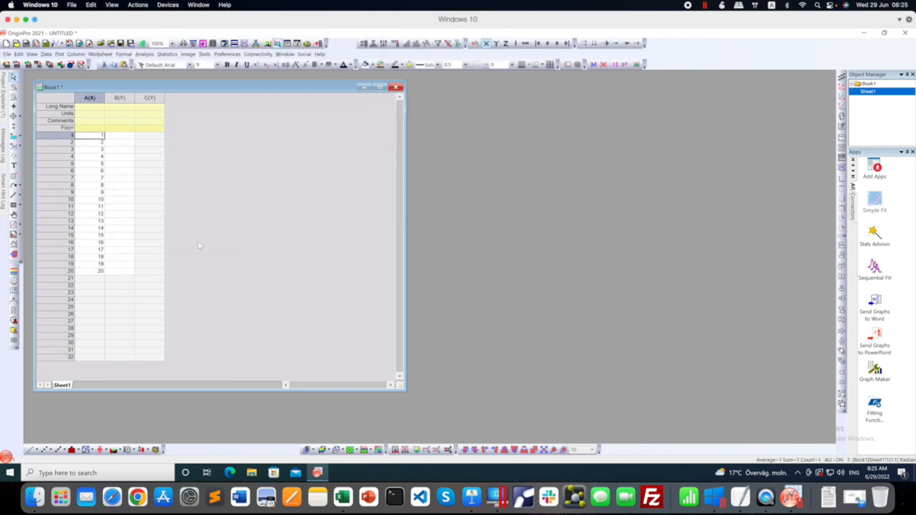
Copy the affinity column for all 20 modes from log.txt and paste it into column B of the OriginPro worksheet.
click(35, 497)
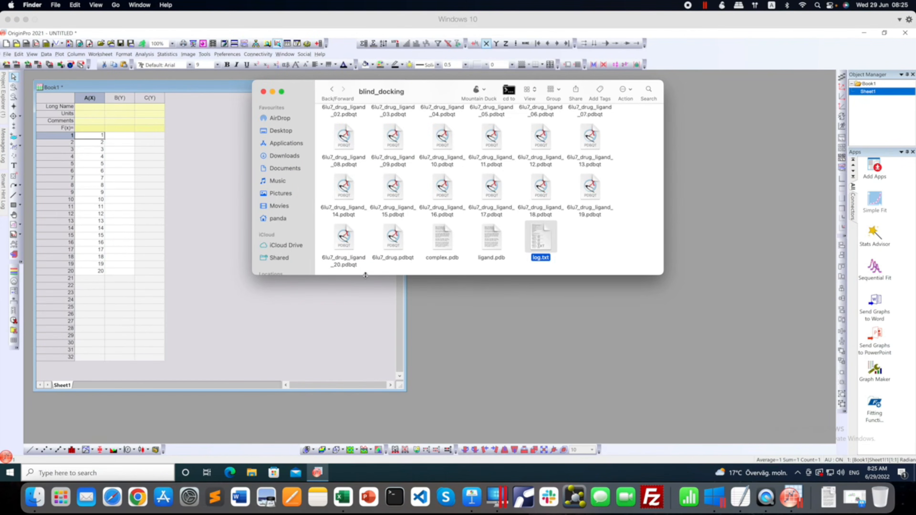
click(746, 495)
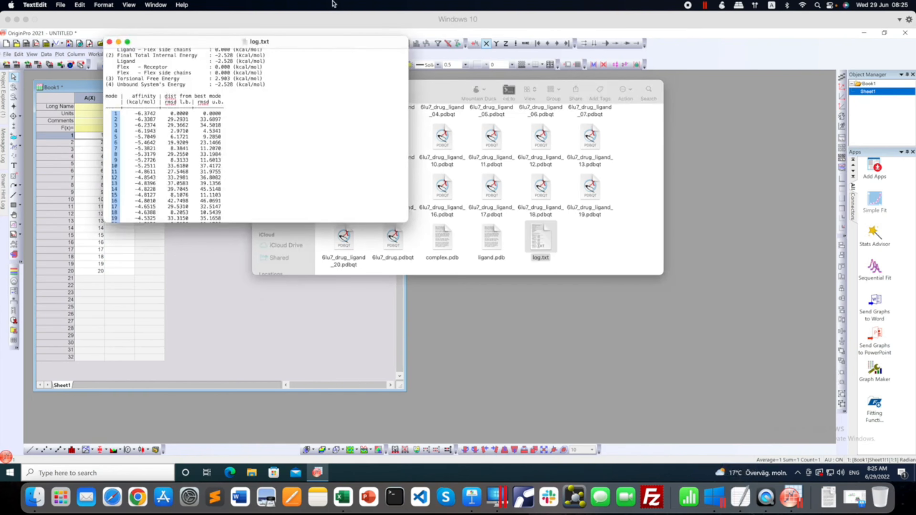
alt+drag(134, 108, 158, 227)
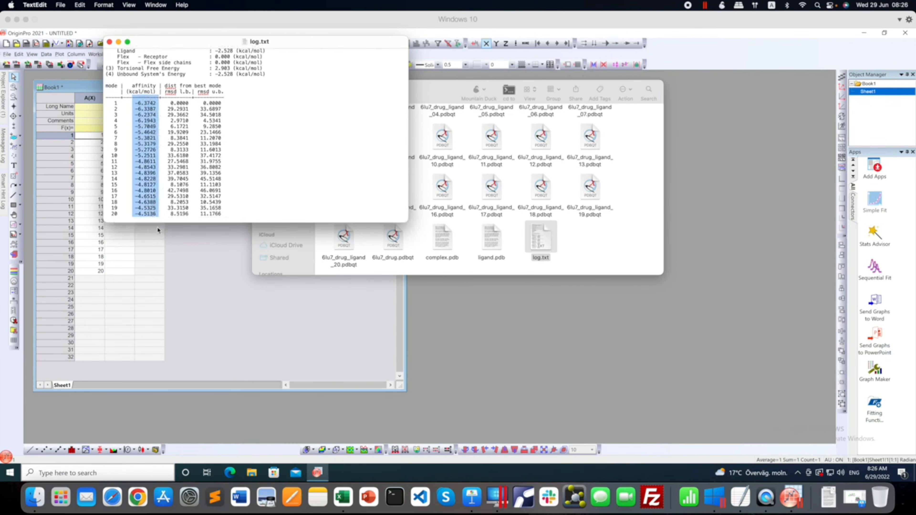
click(155, 257)
click(120, 139)
key(ctrl+v)
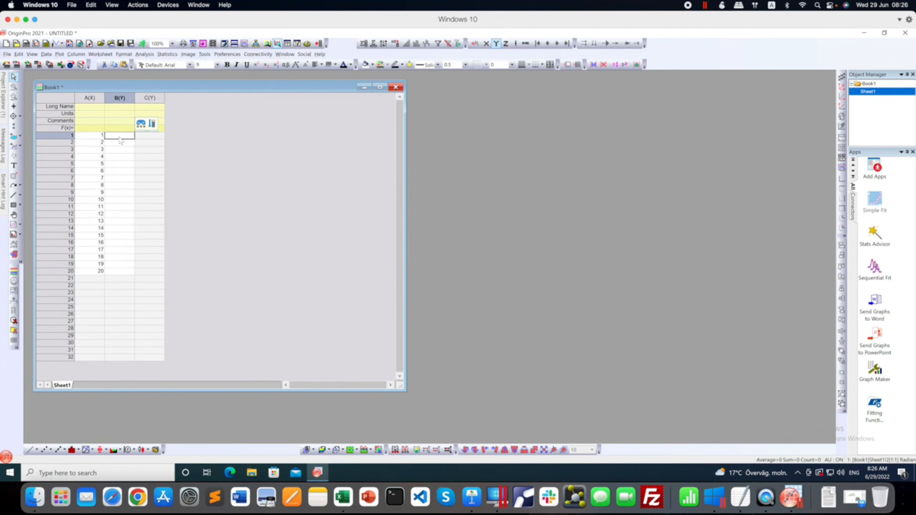
click(120, 138)
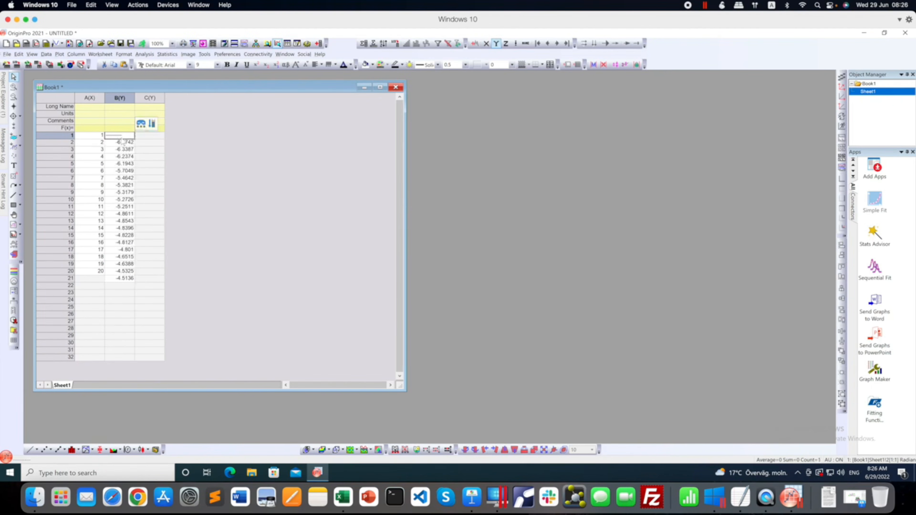
Move the affinity values in column B from rows 2–21 up to start at row 1, overwriting the dashed separator entry.
drag(122, 143, 127, 279)
key(ctrl+c)
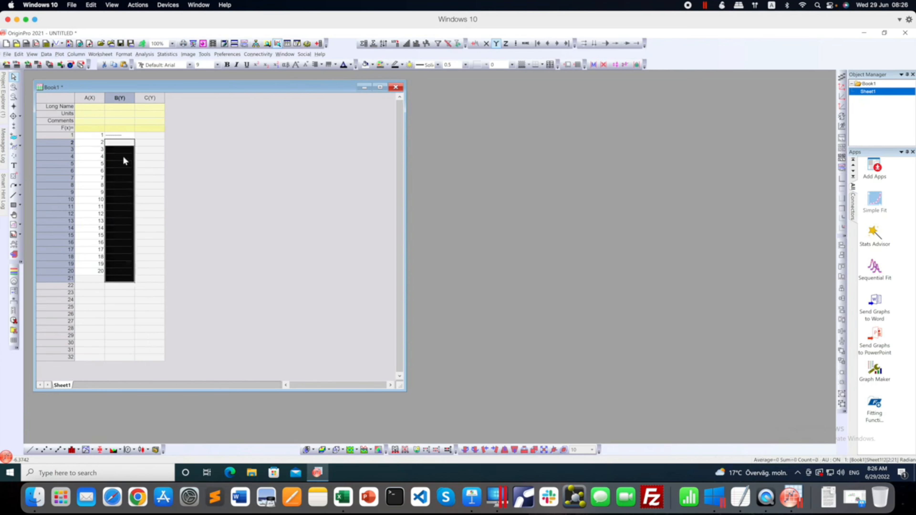
key(Delete)
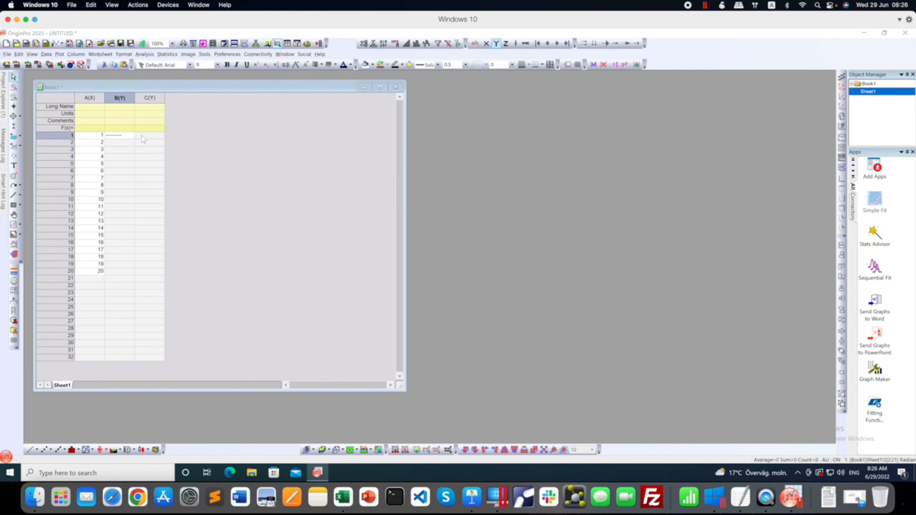
double_click(330, 160)
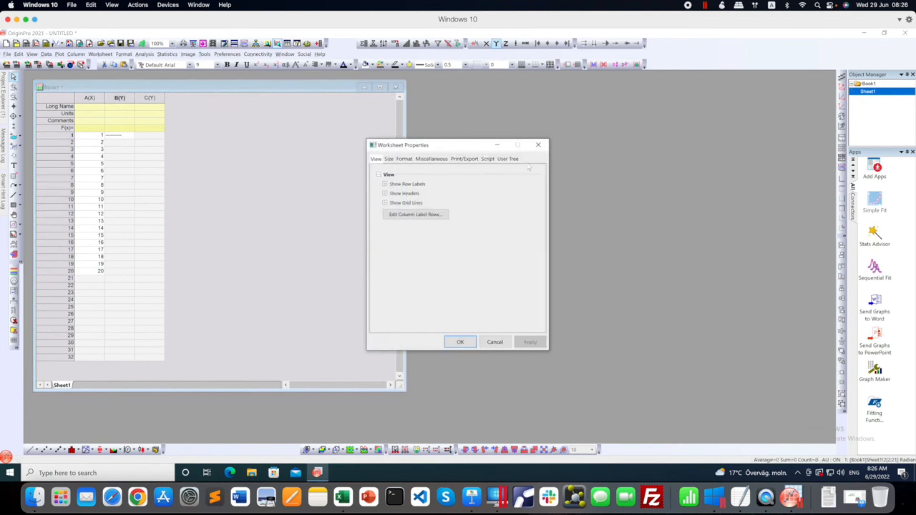
click(538, 146)
double_click(121, 138)
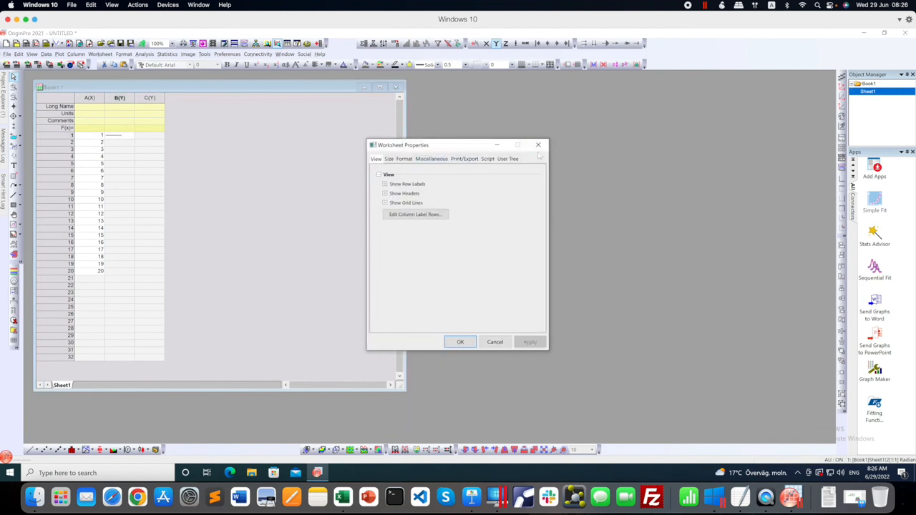
click(538, 148)
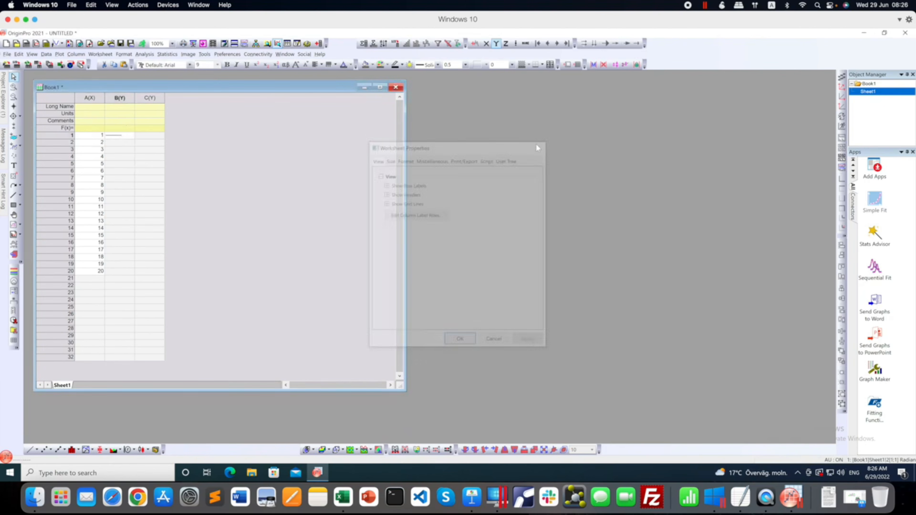
click(119, 138)
key(ctrl+v)
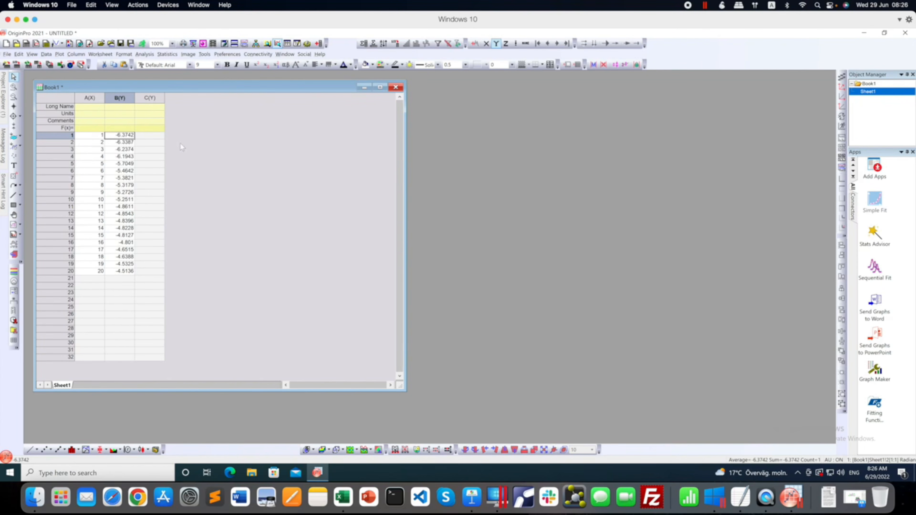
Set the long name of column A to Binding_modes.
click(89, 109)
text(Bi)
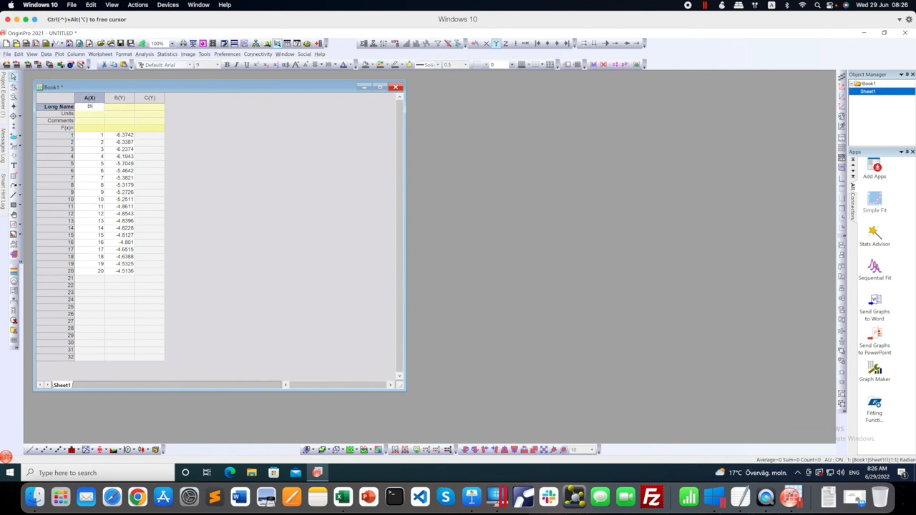
text(nding_modes)
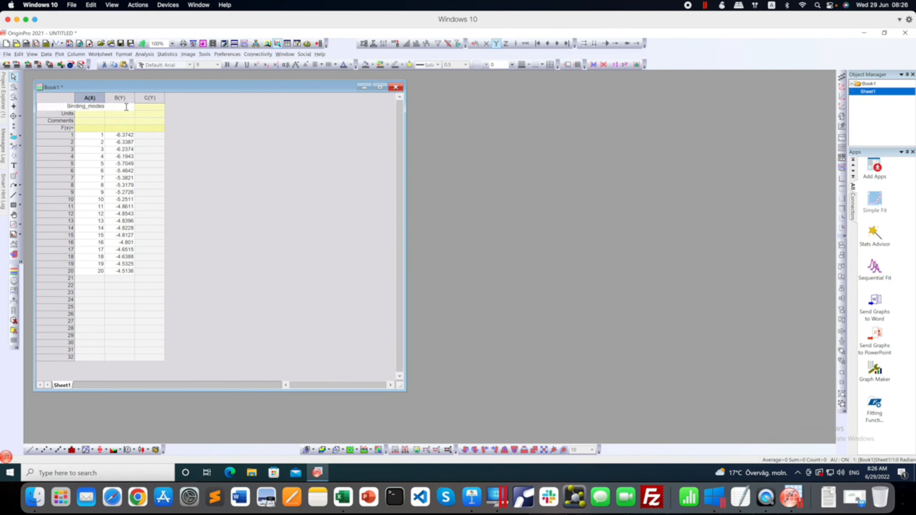
click(130, 121)
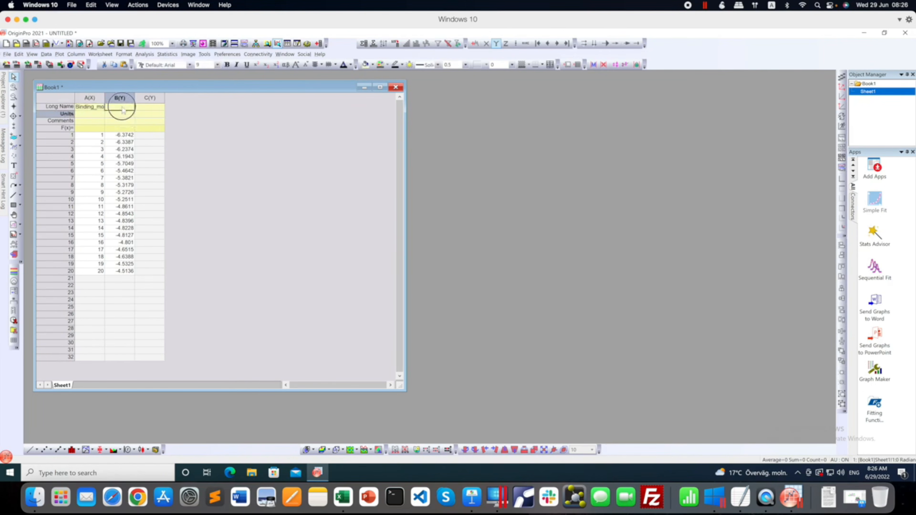
Set the long name of column B to "Binding affinity (kcal/mol)".
click(122, 108)
text(V)
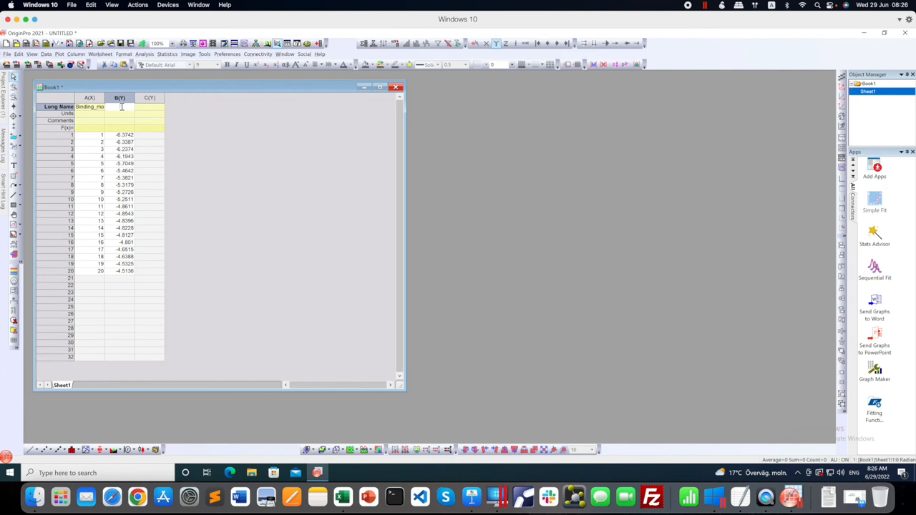
text(Binding)
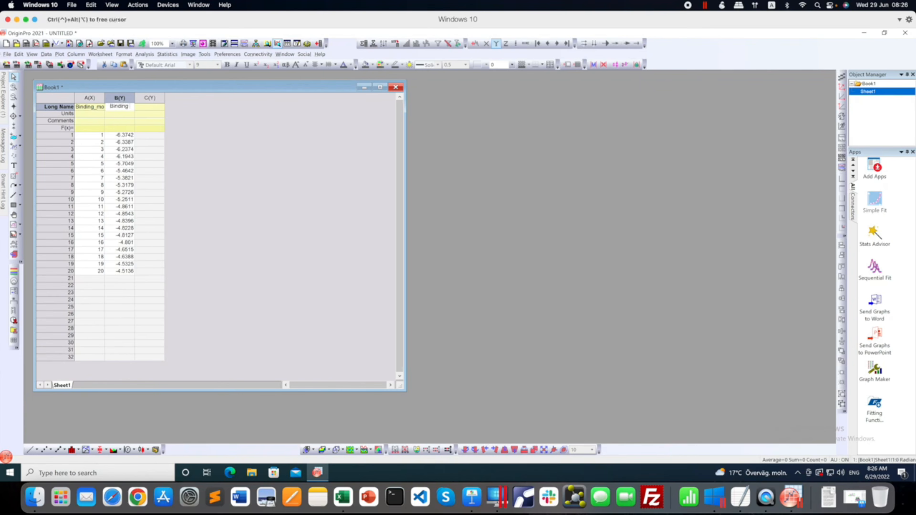
text( affinity)
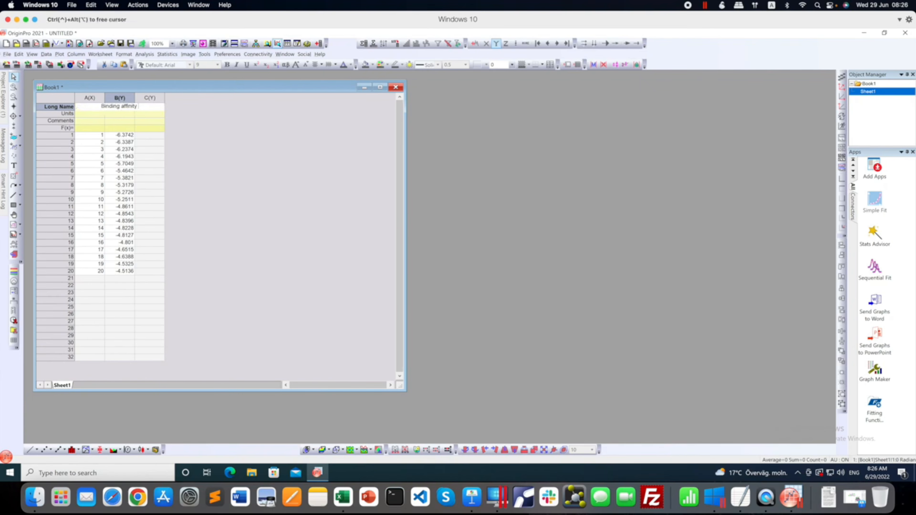
text( (kcal/mol))
click(227, 172)
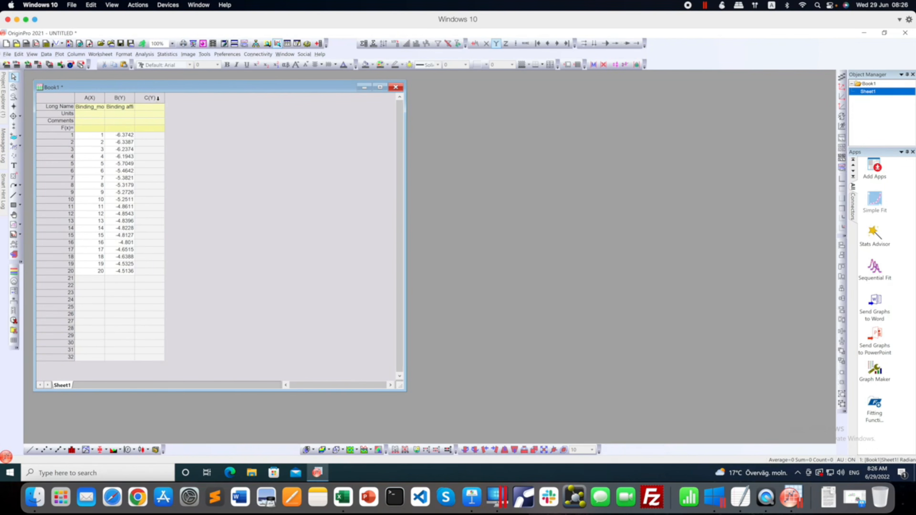
Delete the empty column C and widen column B to show more of its long name.
click(158, 98)
right_click(158, 98)
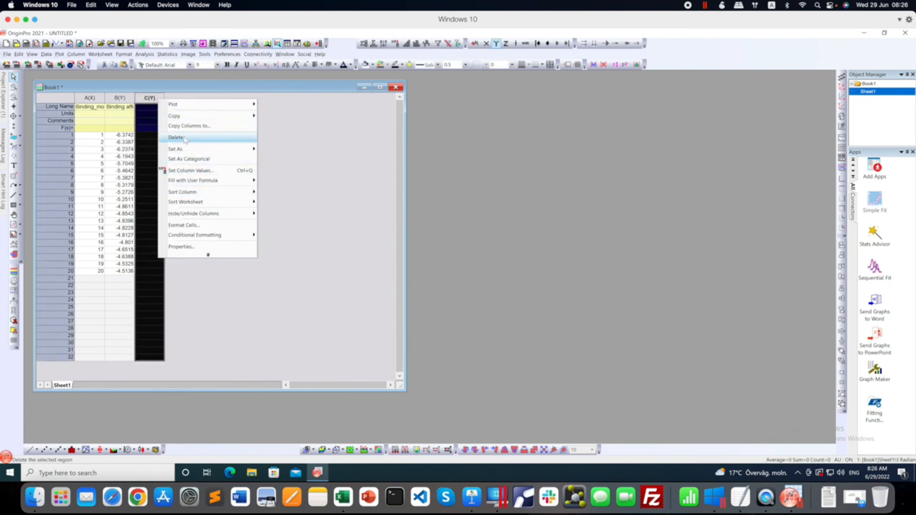
click(184, 138)
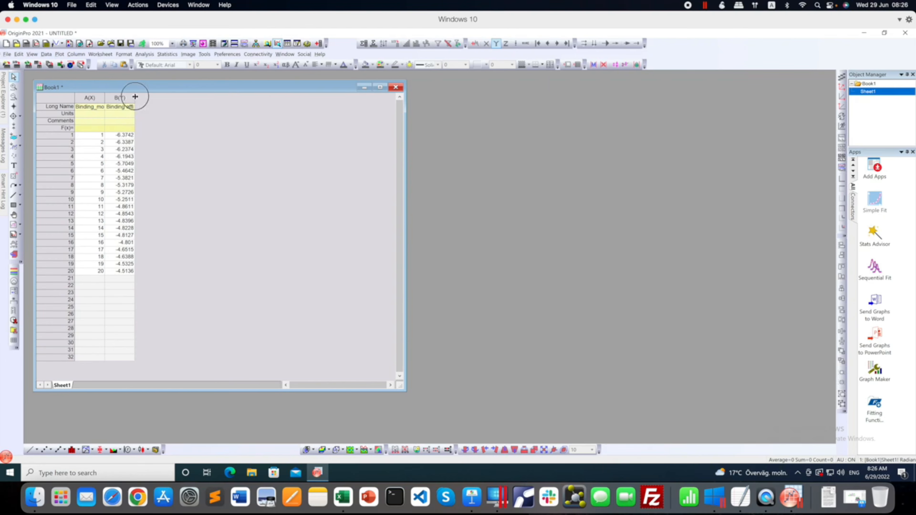
drag(134, 96, 157, 97)
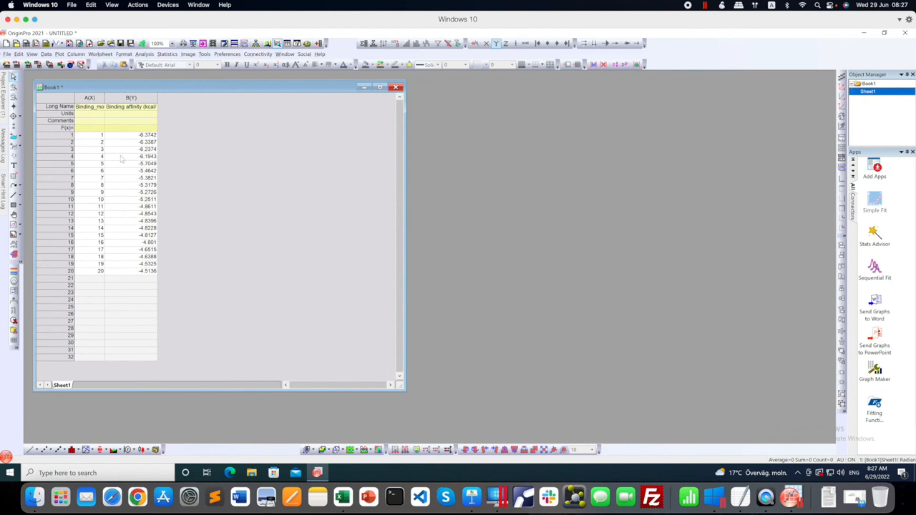
Plot columns A and B as a Line + Symbol graph and place its window, enlarged, beside the workbook.
drag(91, 97, 128, 96)
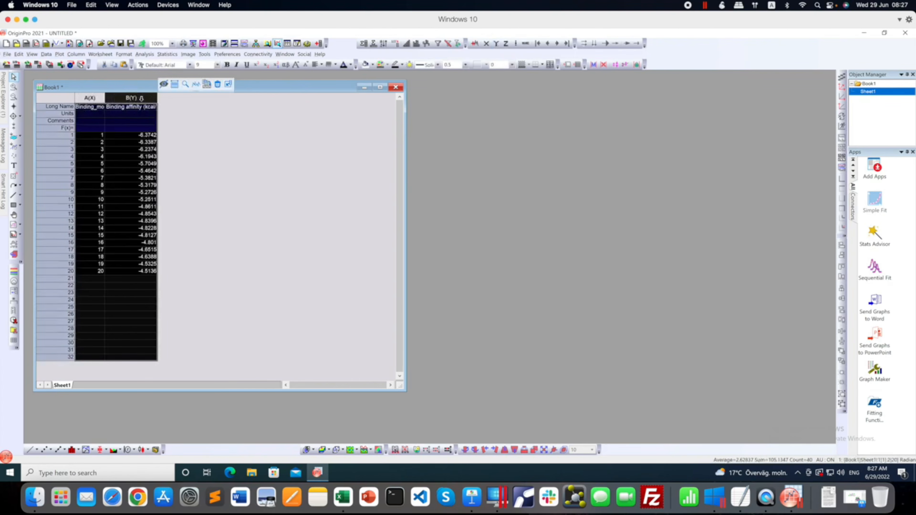
right_click(143, 101)
mouse_move(177, 107)
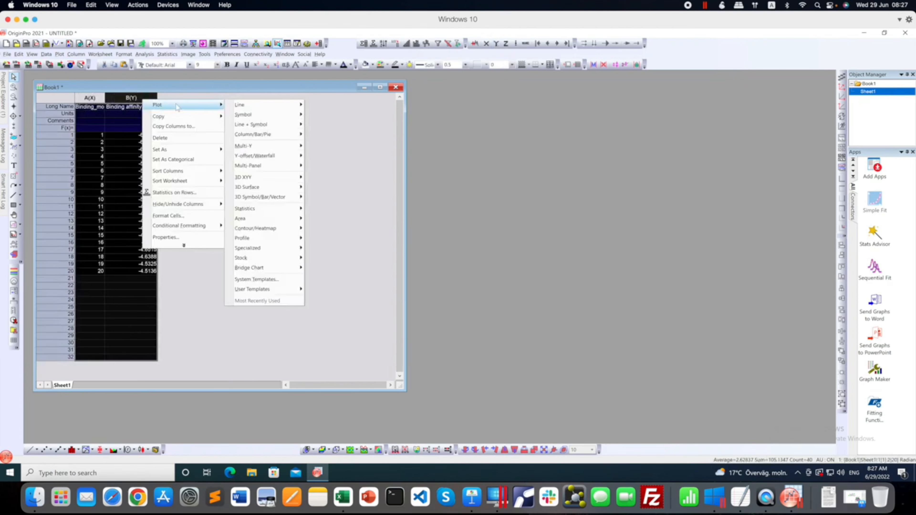
mouse_move(257, 127)
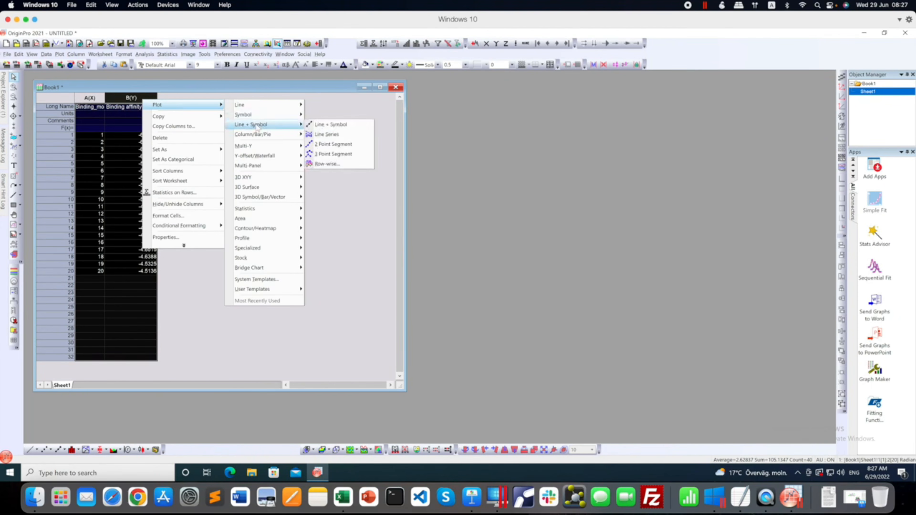
click(319, 124)
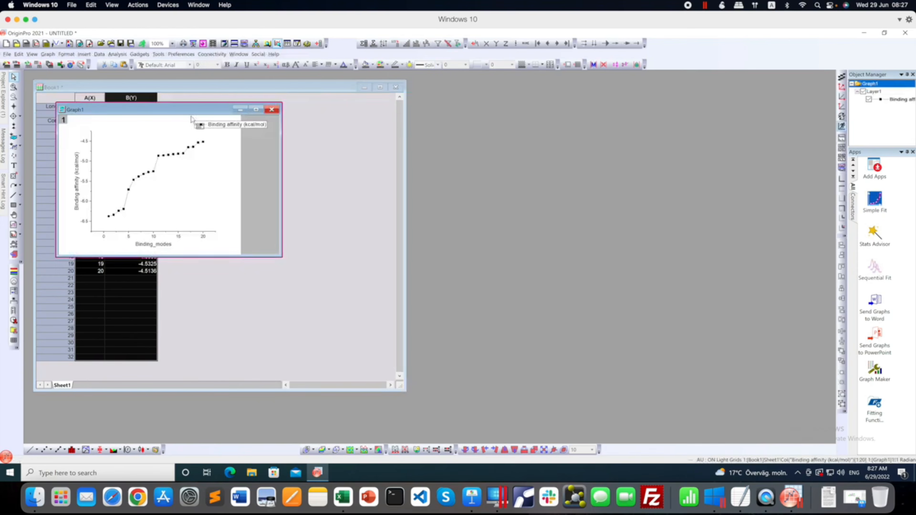
drag(178, 111, 585, 114)
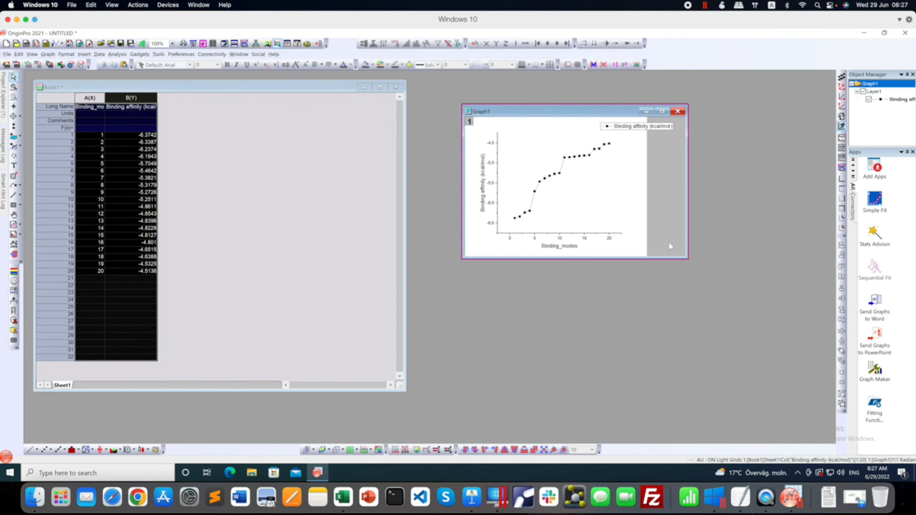
drag(688, 260, 761, 382)
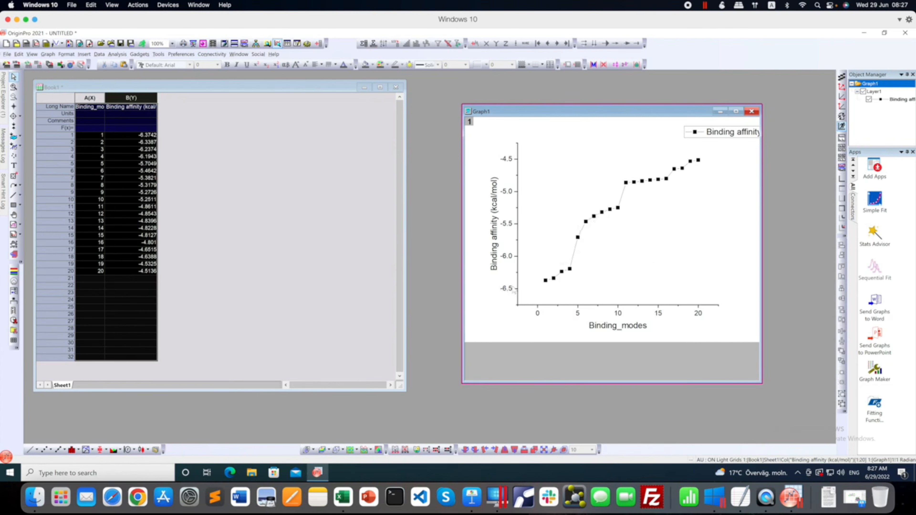
Set the graph's Y axis scale to run from -4.25 to -6.75 so the strongest affinity plots highest.
click(508, 259)
double_click(508, 259)
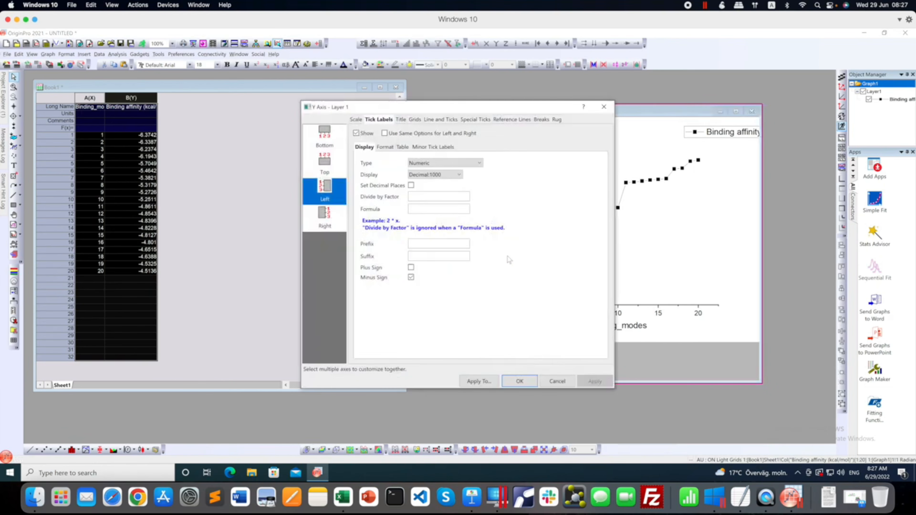
click(356, 119)
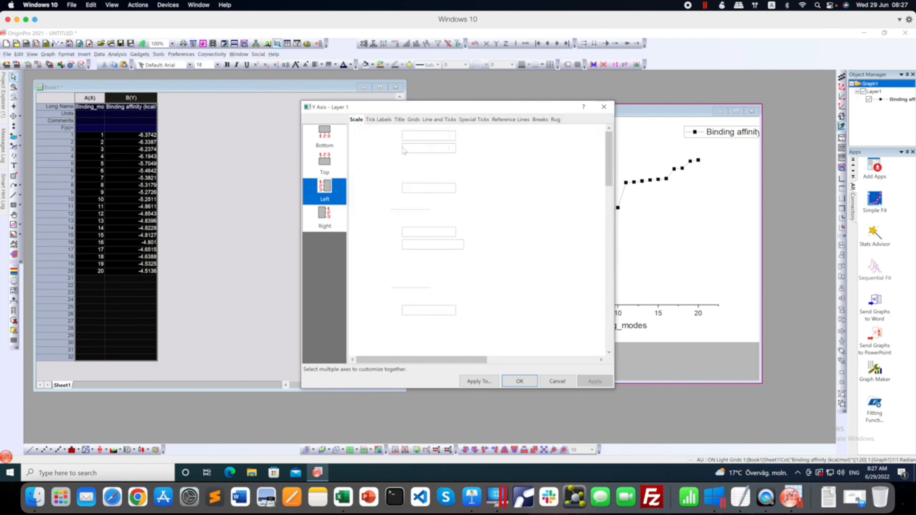
double_click(410, 148)
drag(409, 148, 408, 149)
text(6)
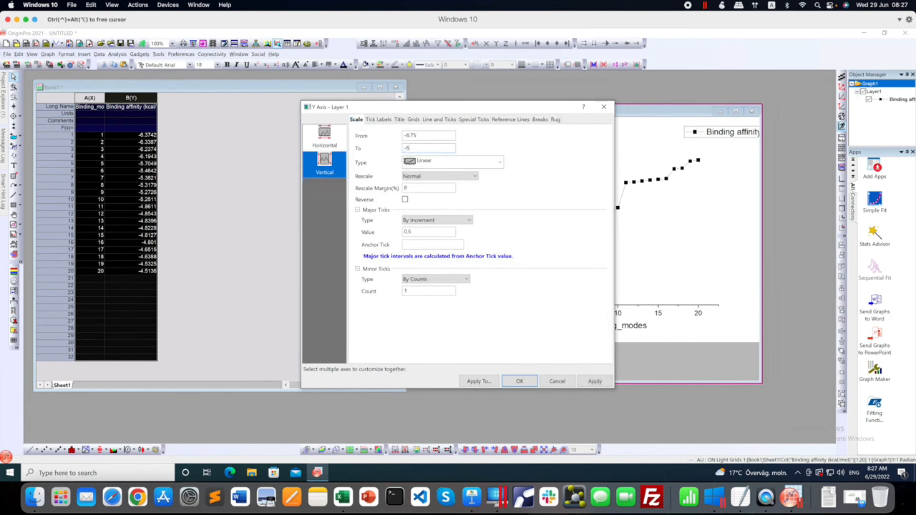
text(.75)
double_click(409, 135)
text(4.25)
click(594, 382)
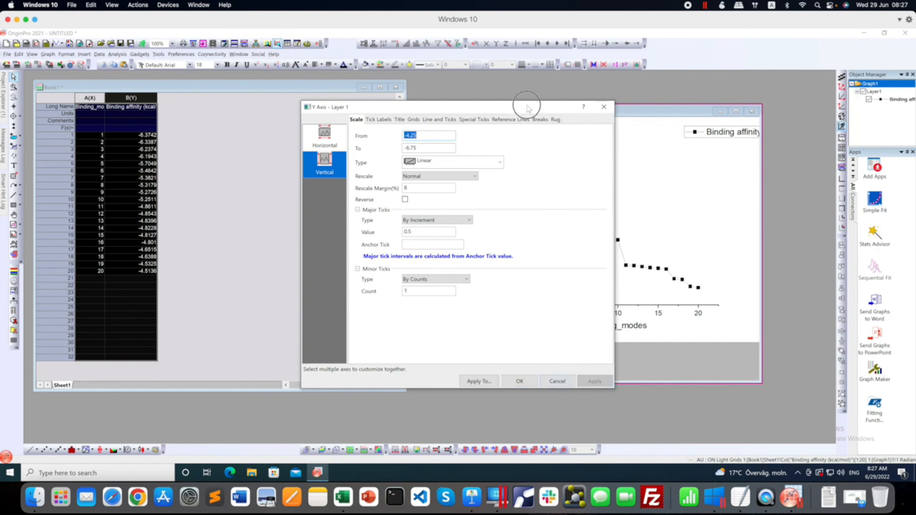
drag(528, 107, 384, 97)
click(390, 373)
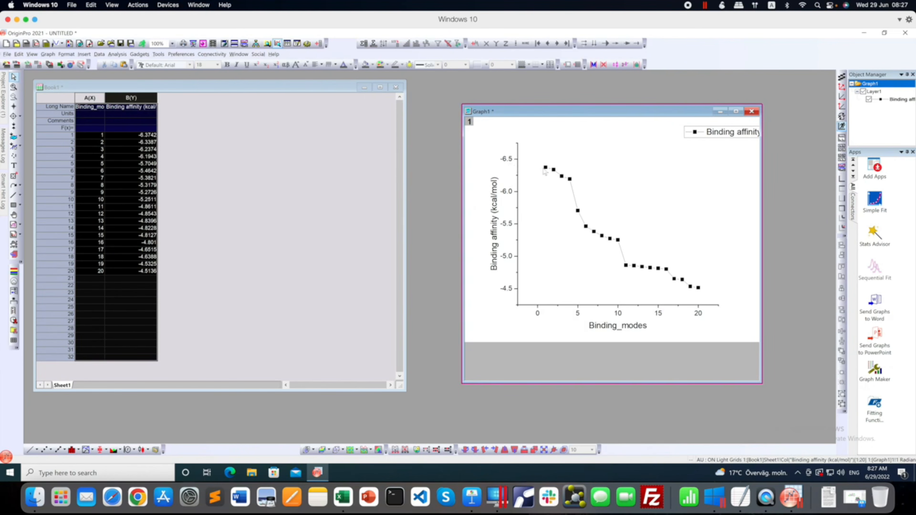
Compare the first and last plotted points with the affinity values of the top binding modes in column B.
mouse_move(546, 169)
mouse_move(700, 293)
click(152, 141)
click(148, 135)
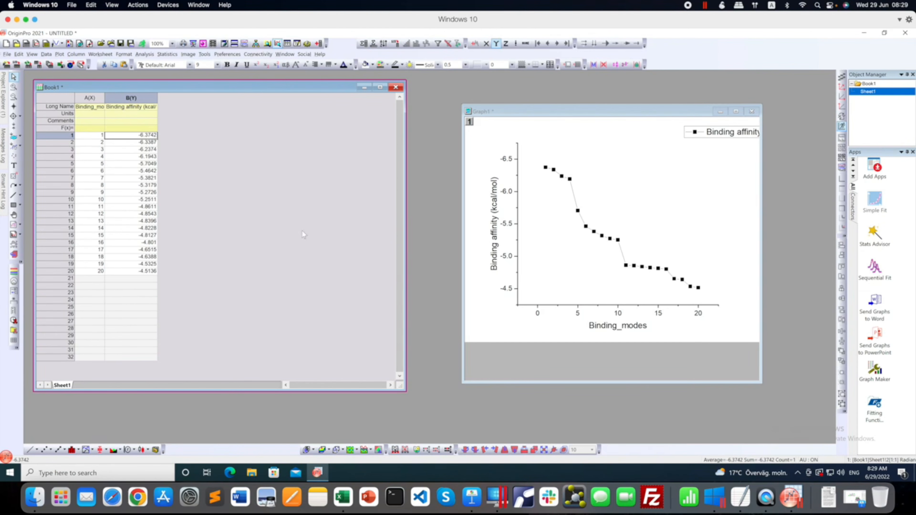
Plot the binding affinity values in column B as a Box Chart.
click(230, 192)
click(129, 96)
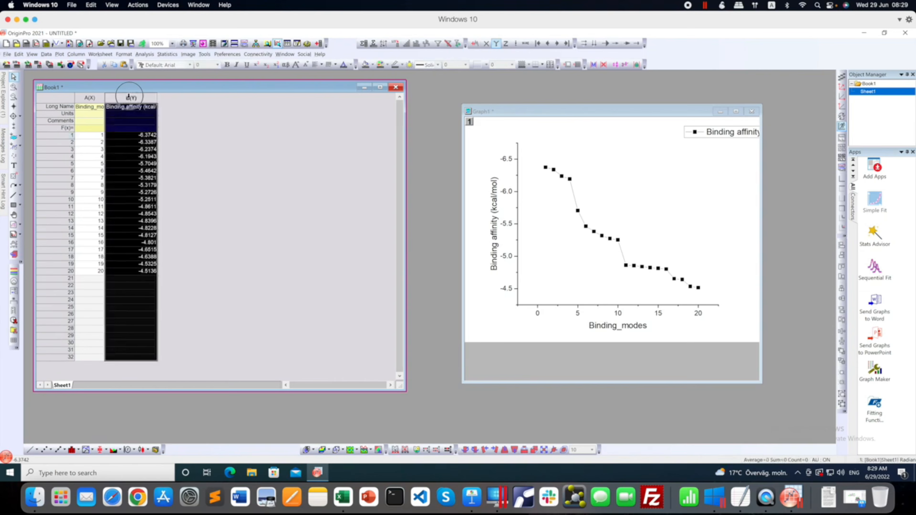
right_click(129, 97)
mouse_move(176, 109)
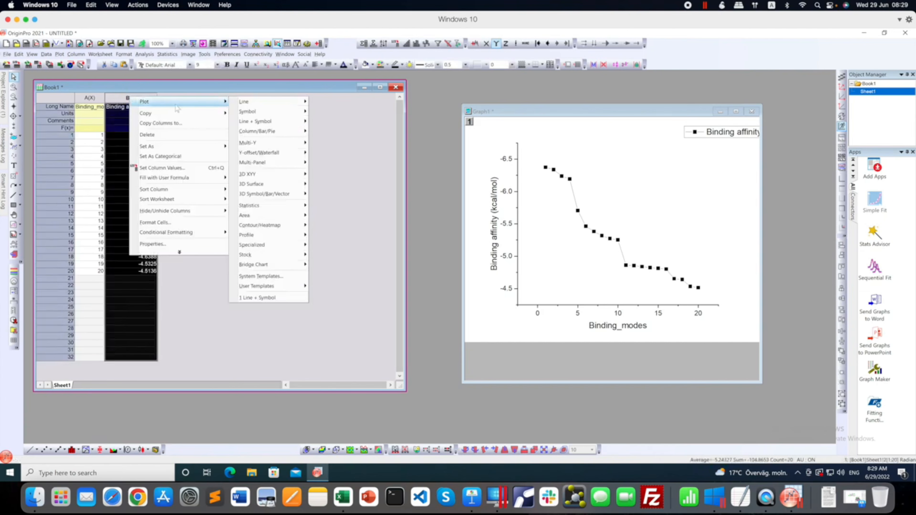
mouse_move(274, 206)
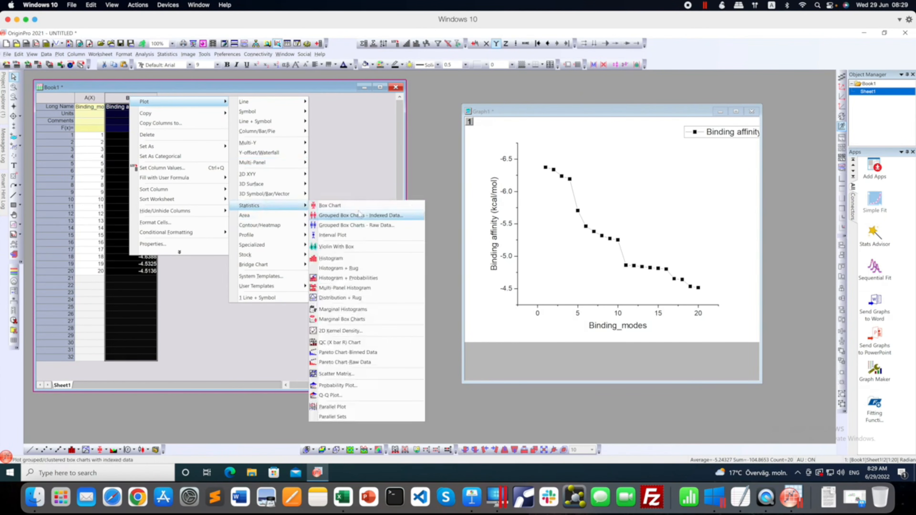
click(348, 205)
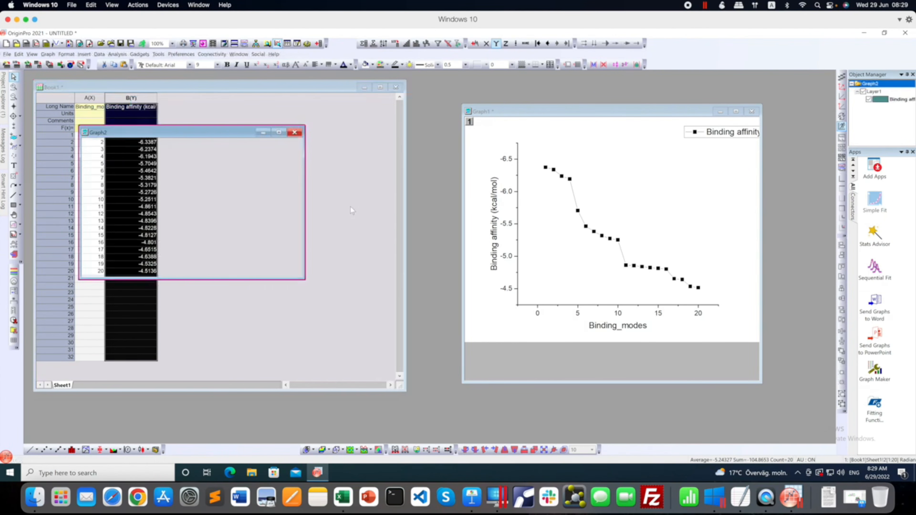
Enlarge the box chart's window and place it so the worksheet's data columns stay uncovered.
drag(212, 133, 279, 107)
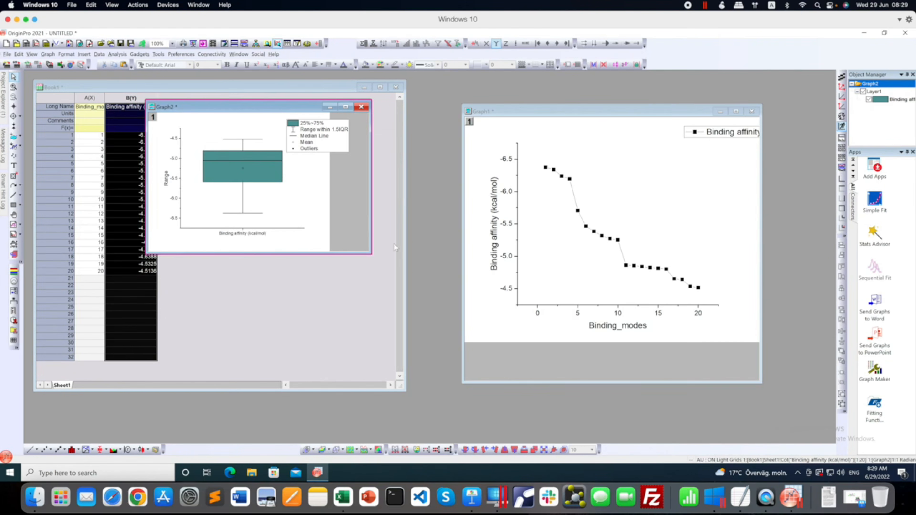
drag(373, 255, 527, 391)
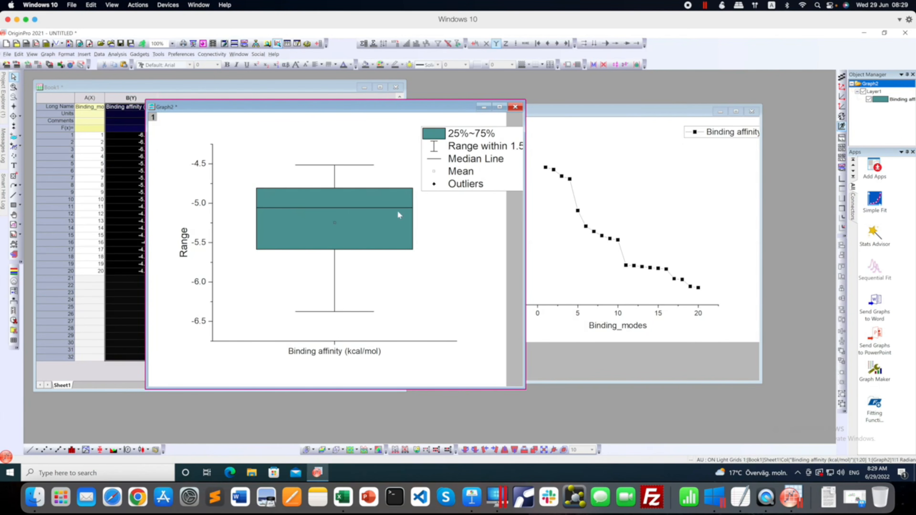
drag(330, 108, 404, 109)
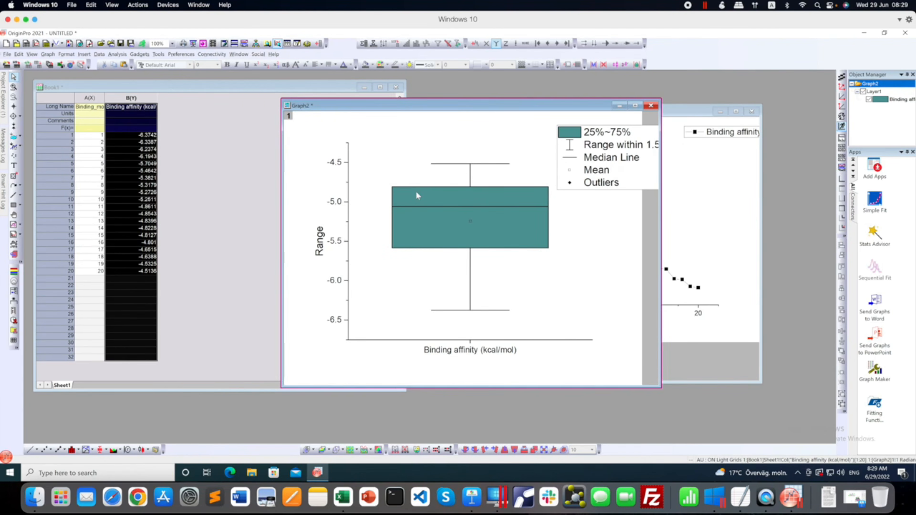
mouse_move(416, 193)
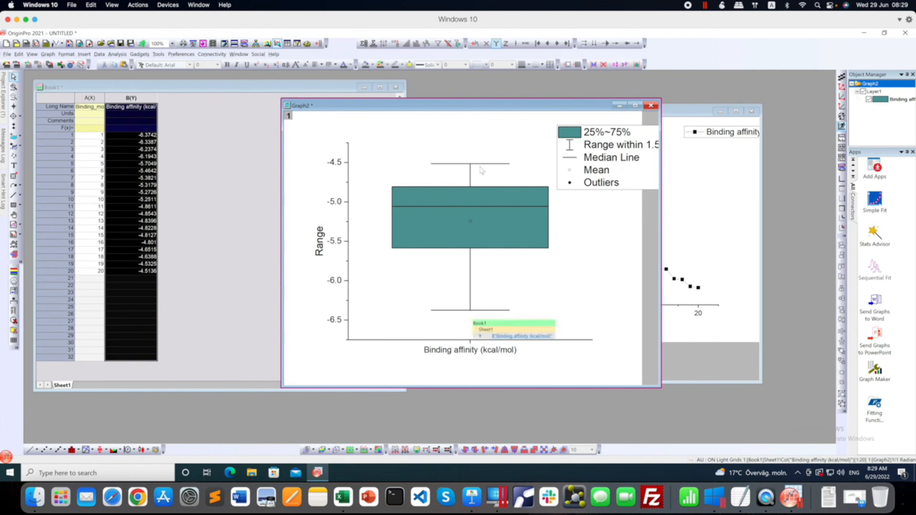
Set the box chart's Y axis scale to run from -4.25 to -6.75.
click(337, 204)
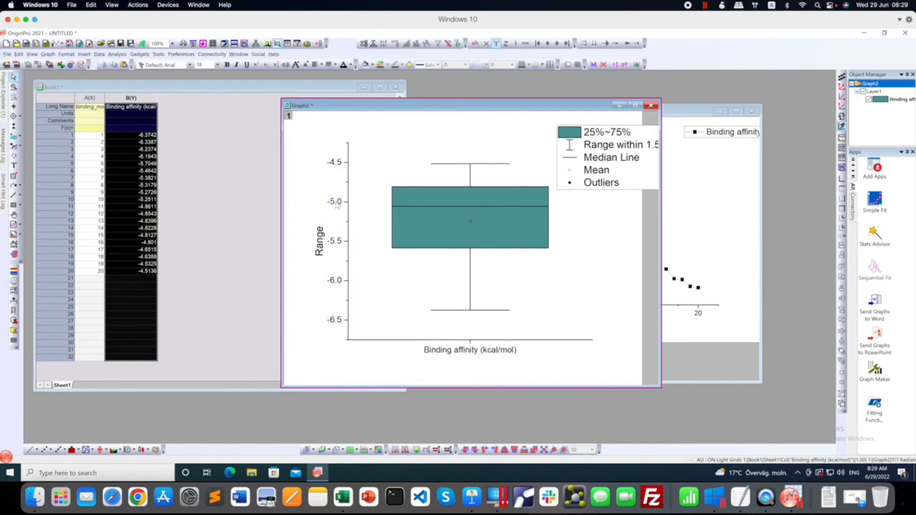
double_click(337, 204)
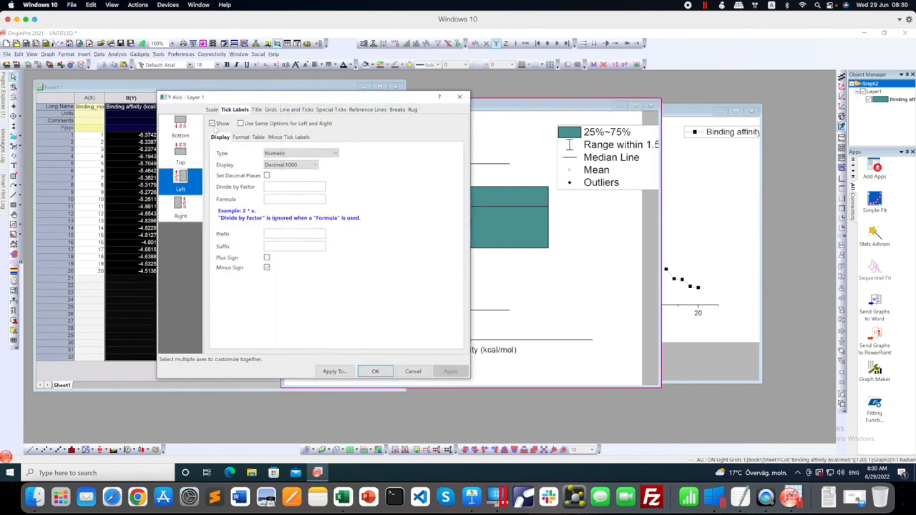
click(213, 112)
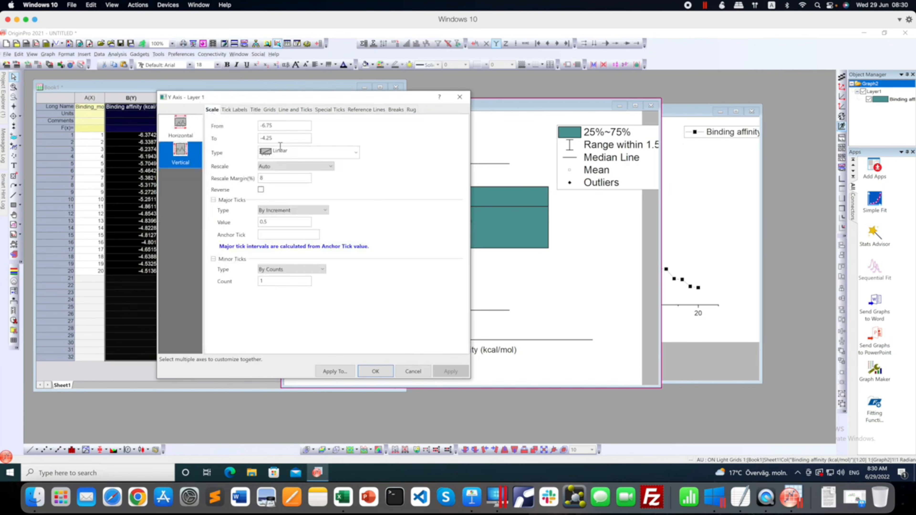
drag(272, 138, 264, 140)
text(6.)
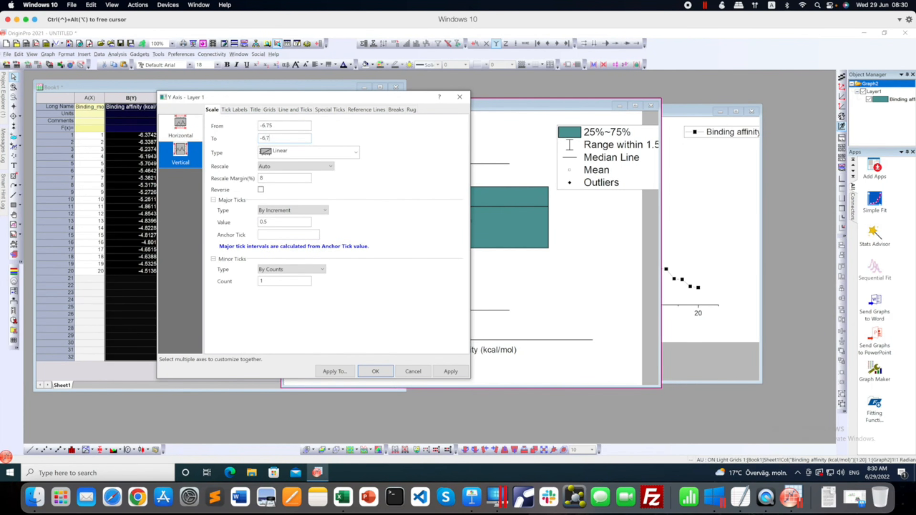
text(75)
drag(264, 125, 278, 125)
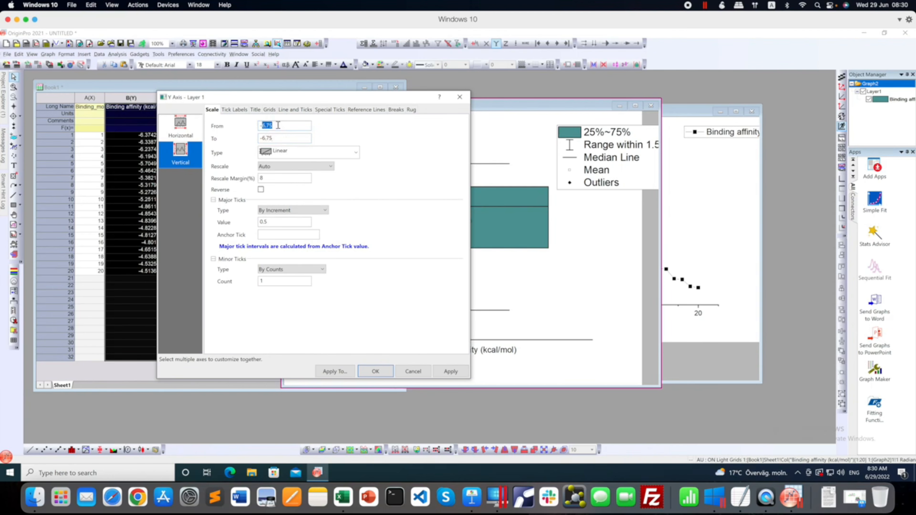
text(4.25)
click(438, 373)
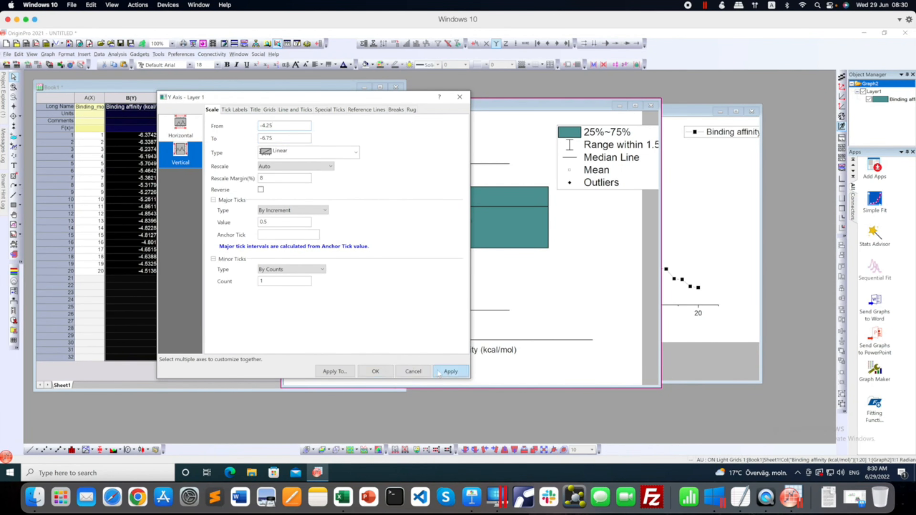
click(375, 372)
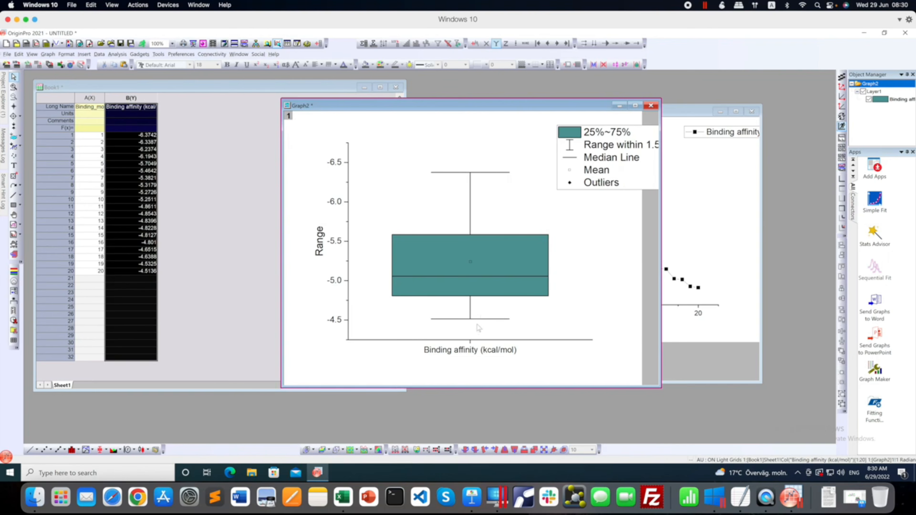
Add a new column to the worksheet after the binding affinity column.
click(229, 167)
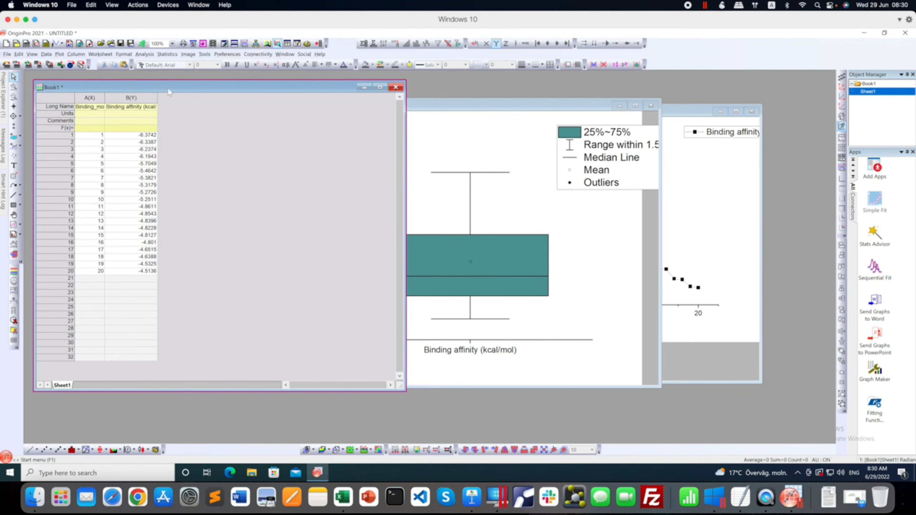
right_click(194, 138)
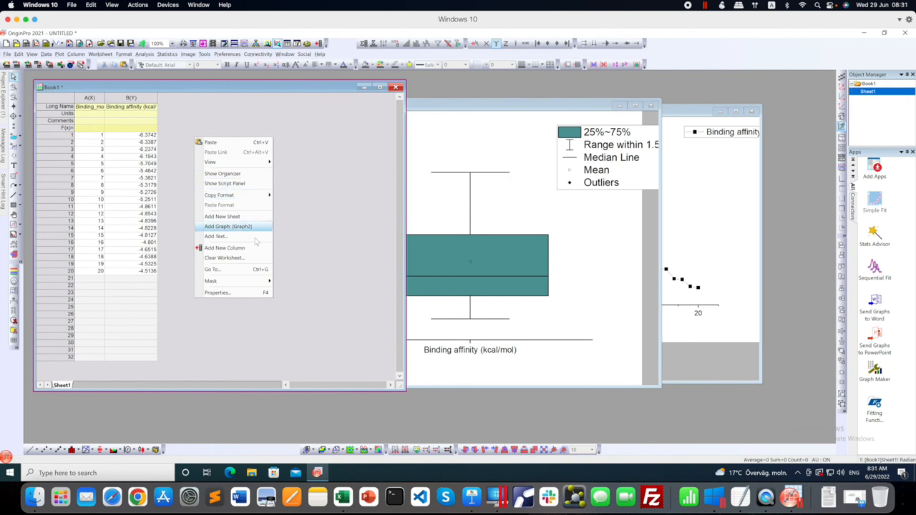
click(249, 248)
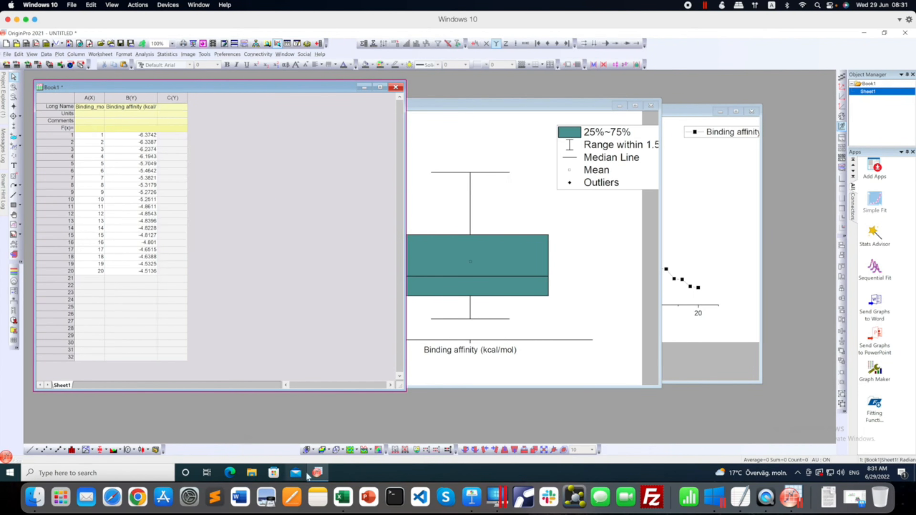
Open test.xlsx from the Desktop in Excel and go over its column headings from Drug1 to Drug11.
click(35, 498)
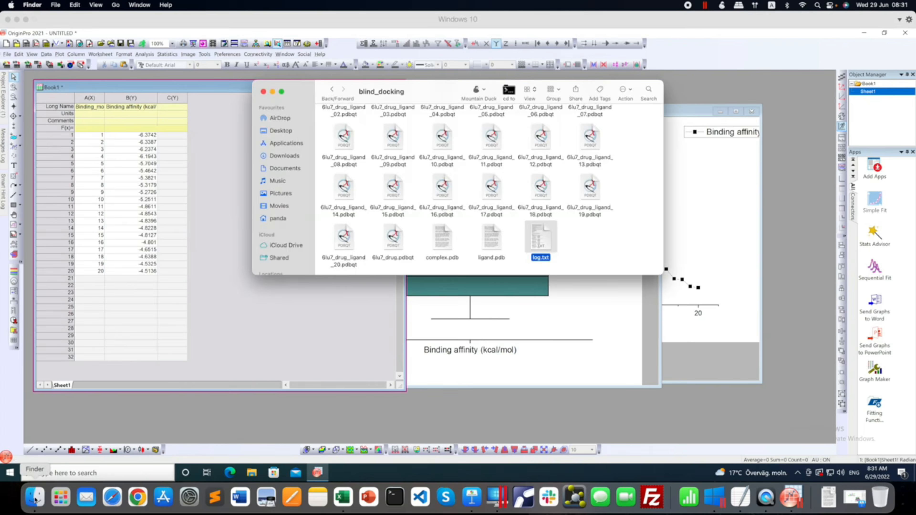
click(284, 131)
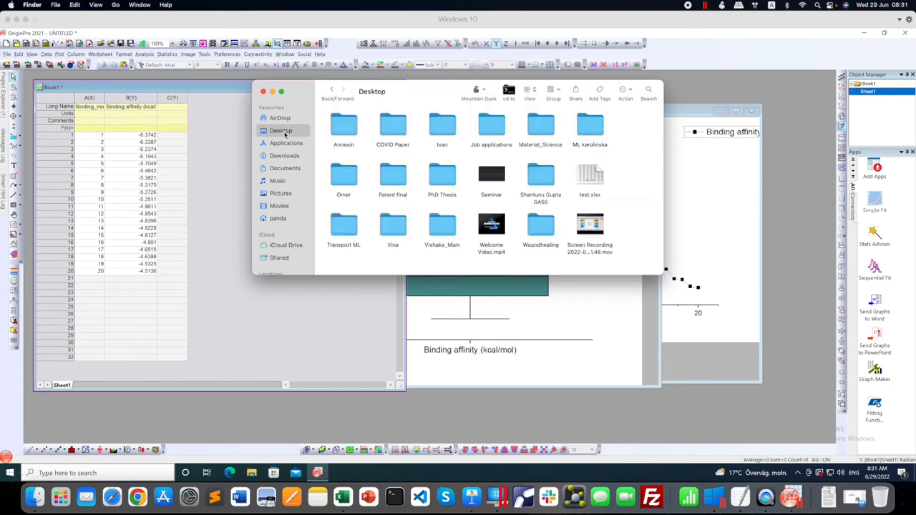
double_click(587, 177)
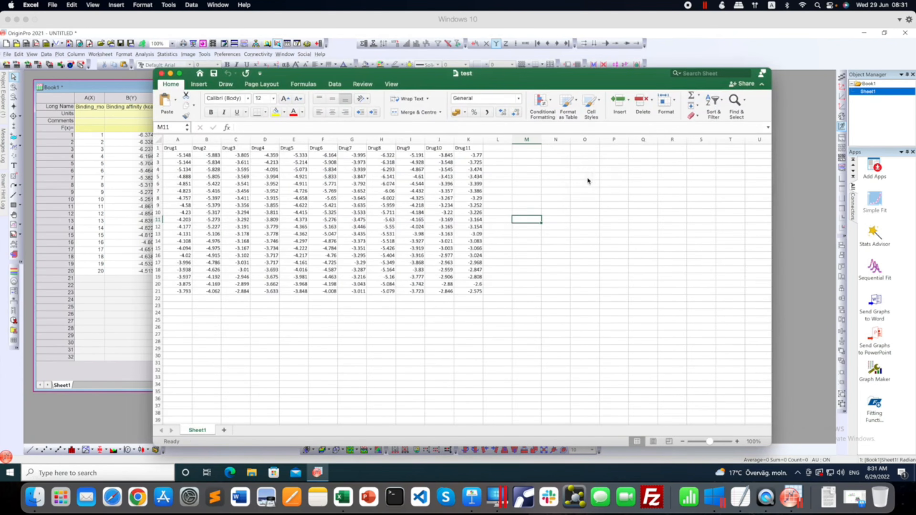
click(178, 149)
click(205, 148)
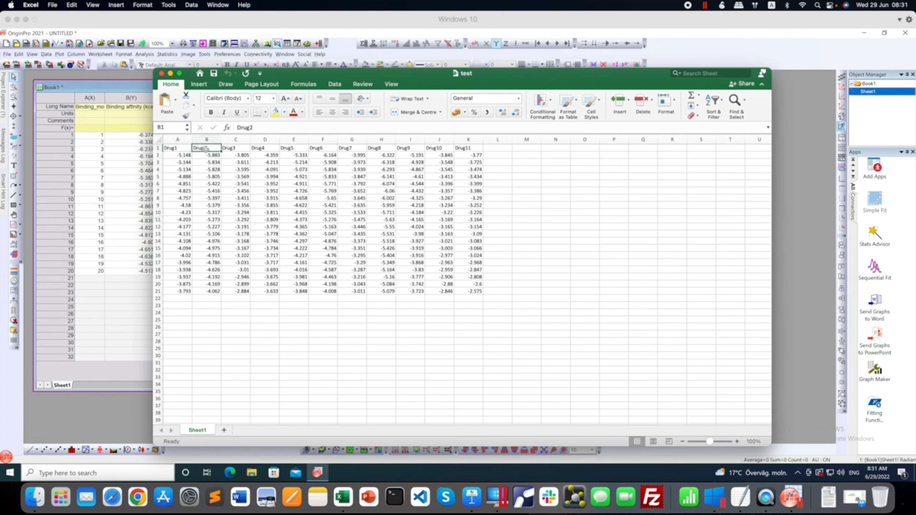
click(469, 149)
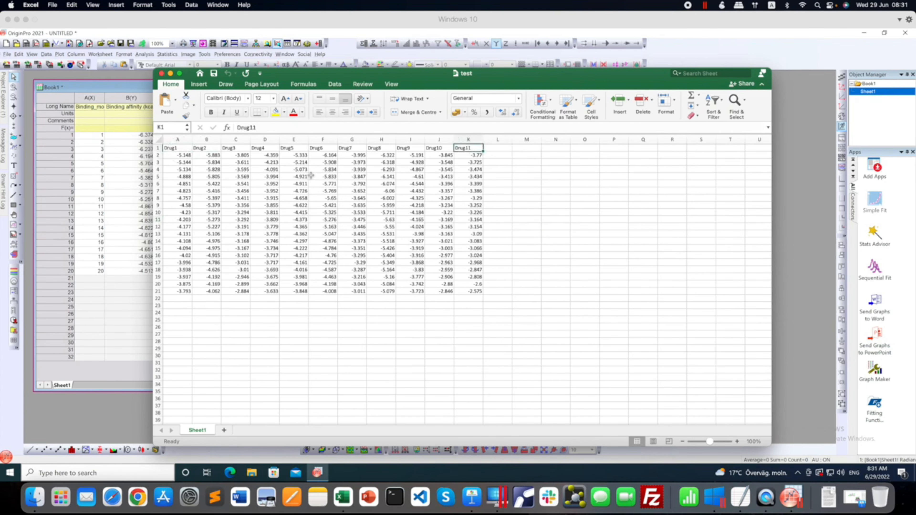
Copy the drug values in A2:K21 and paste them into the OriginPro worksheet, starting at row 1 of column C.
drag(185, 156, 472, 296)
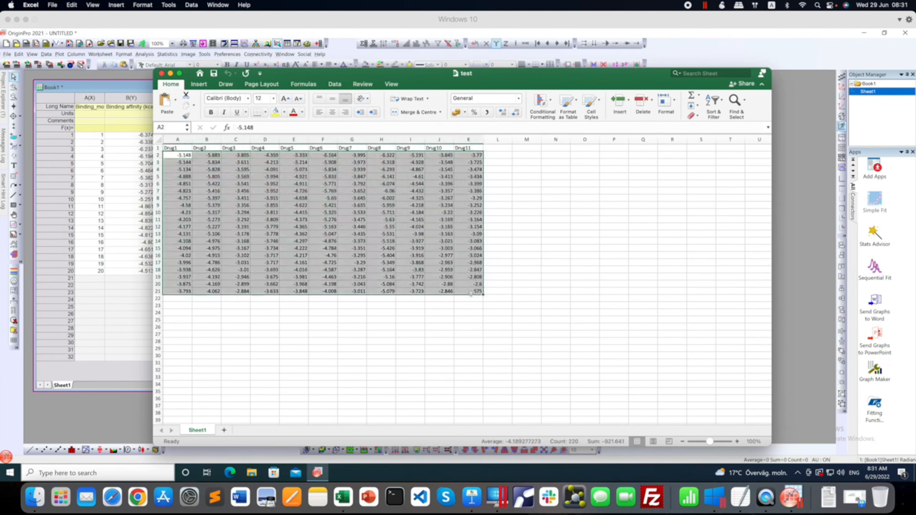
key(super+c)
click(131, 143)
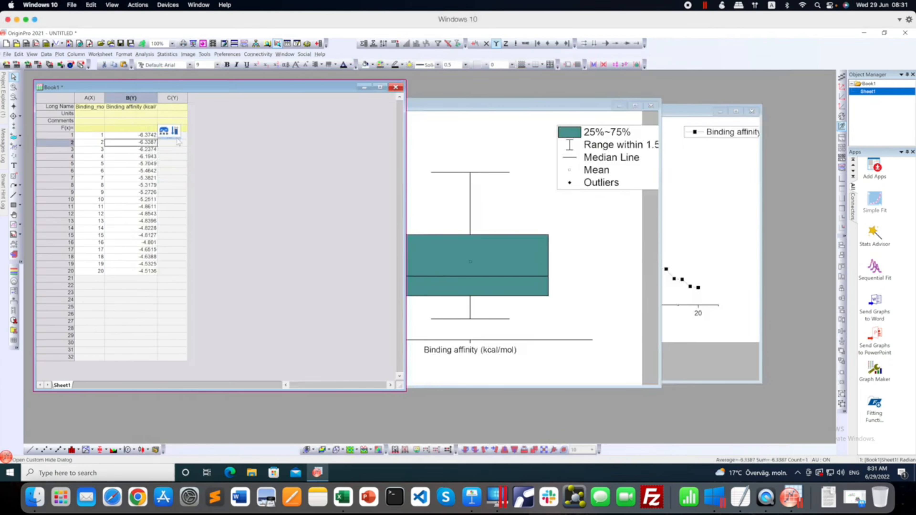
click(177, 136)
click(177, 136)
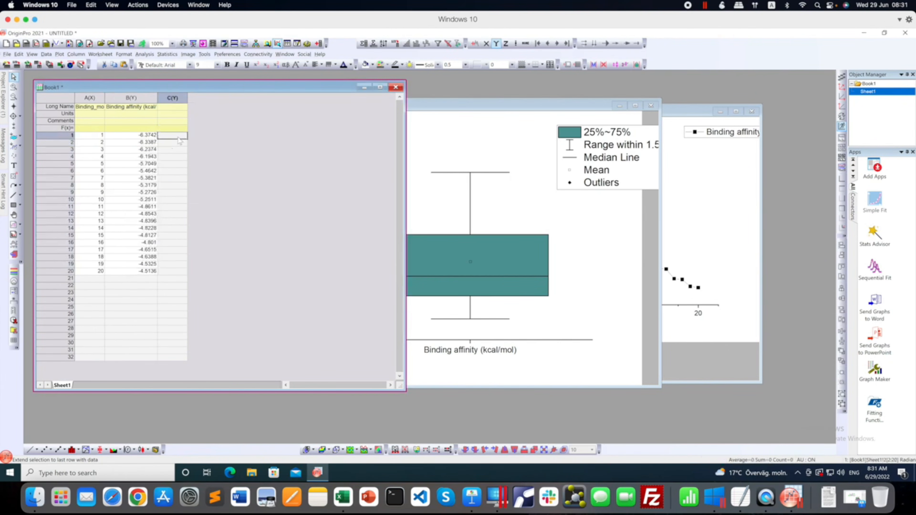
key(ctrl+v)
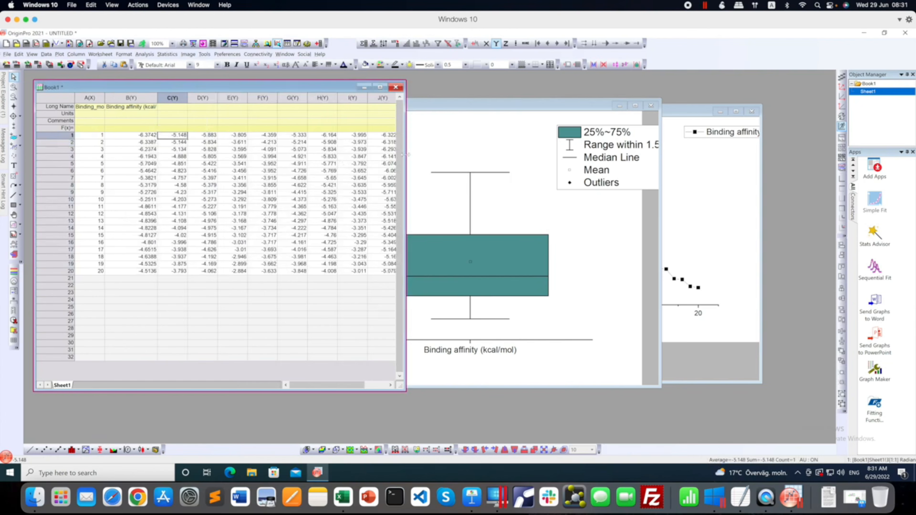
click(681, 225)
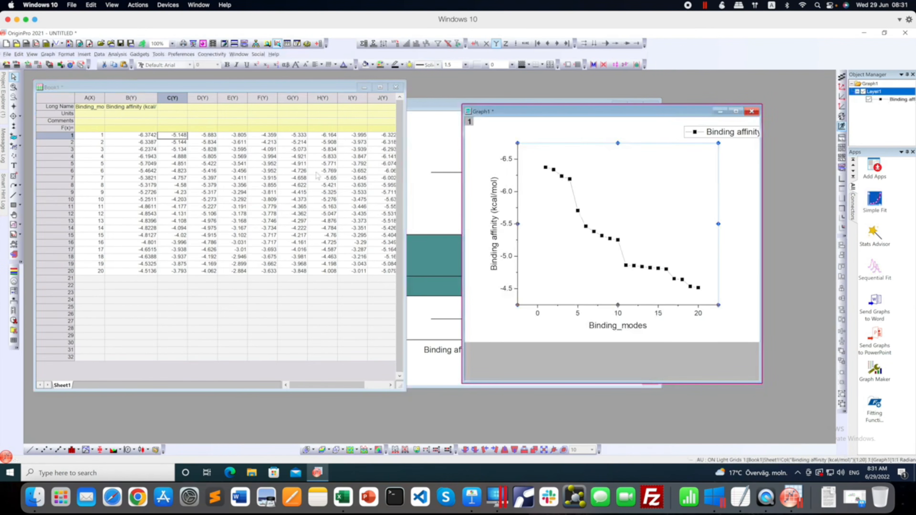
Copy the headings Drug1 to Drug11 from test.xlsx in Excel into OriginPro's Long Name row, starting at column C.
click(40, 500)
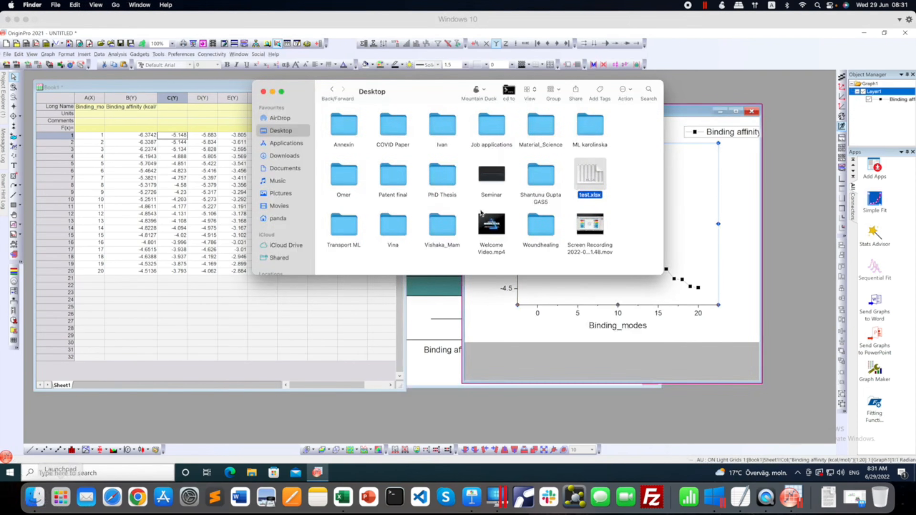
double_click(588, 179)
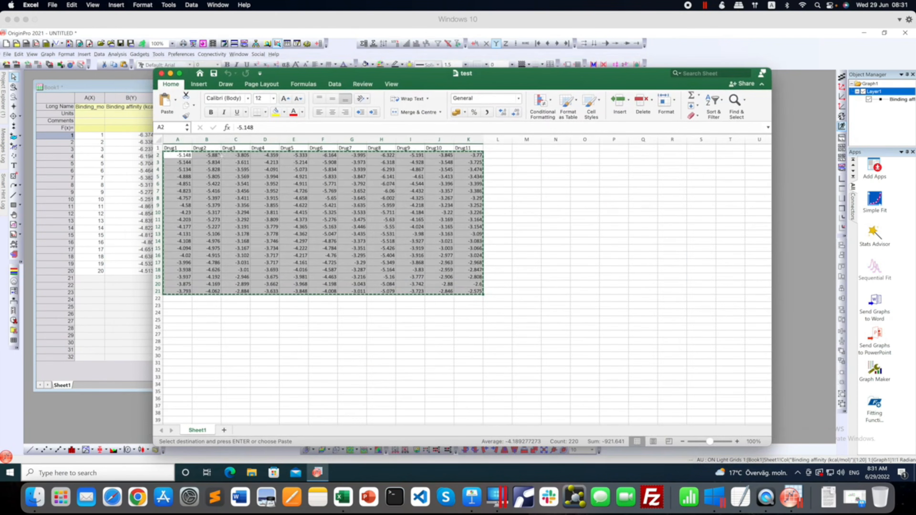
drag(171, 148, 469, 150)
key(super+c)
click(112, 123)
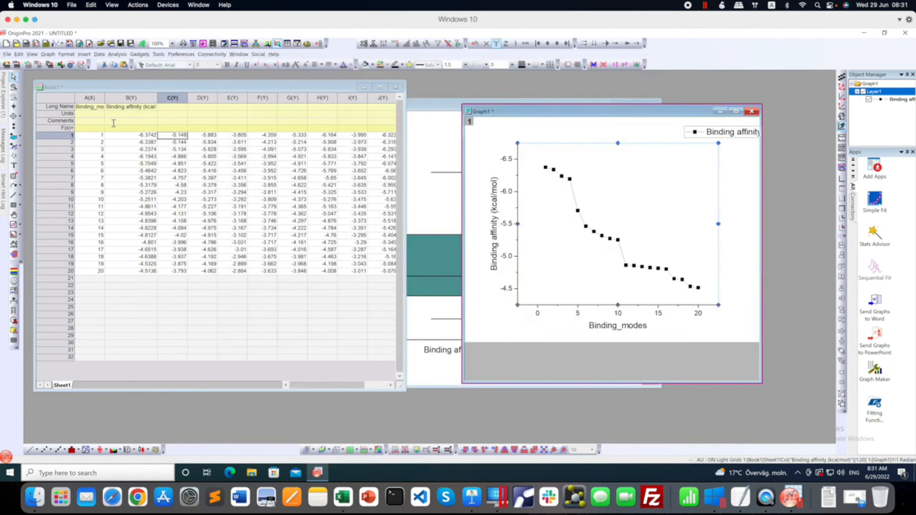
drag(113, 122, 173, 113)
click(172, 108)
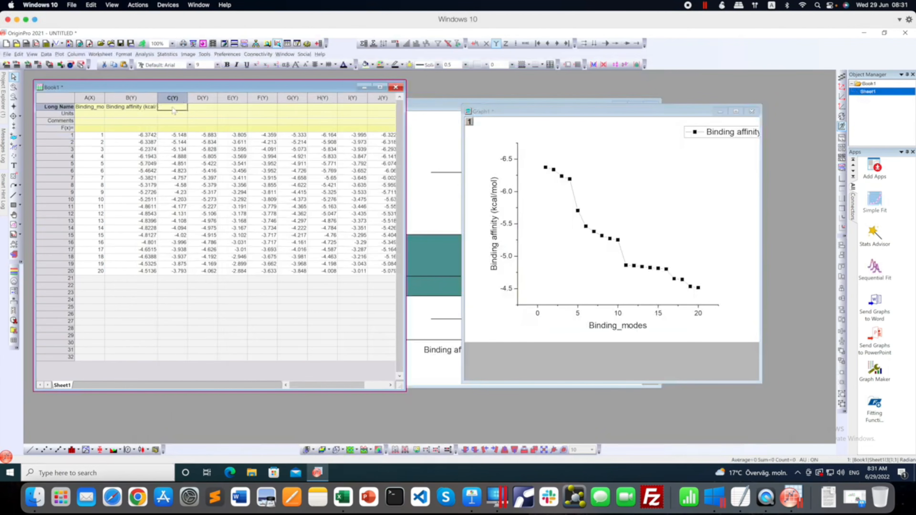
key(ctrl+v)
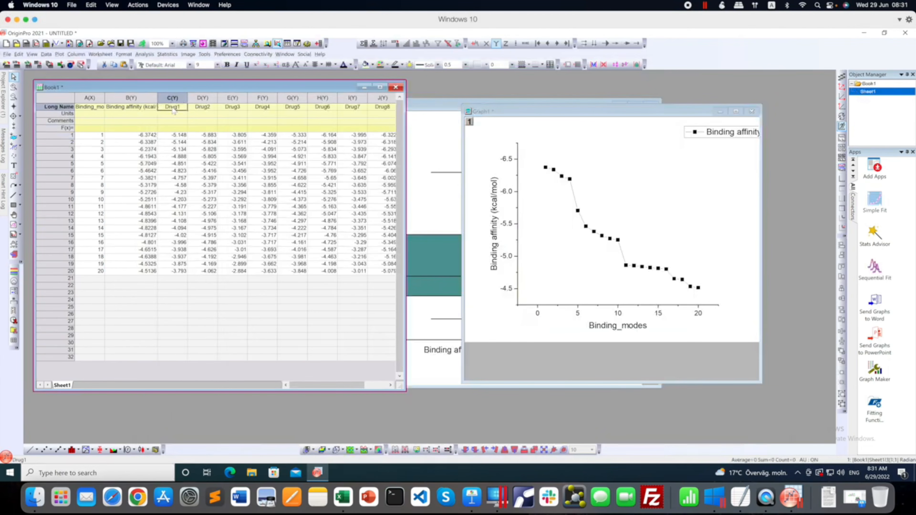
Change the long name of column B to Drug.
click(140, 110)
text(Drug)
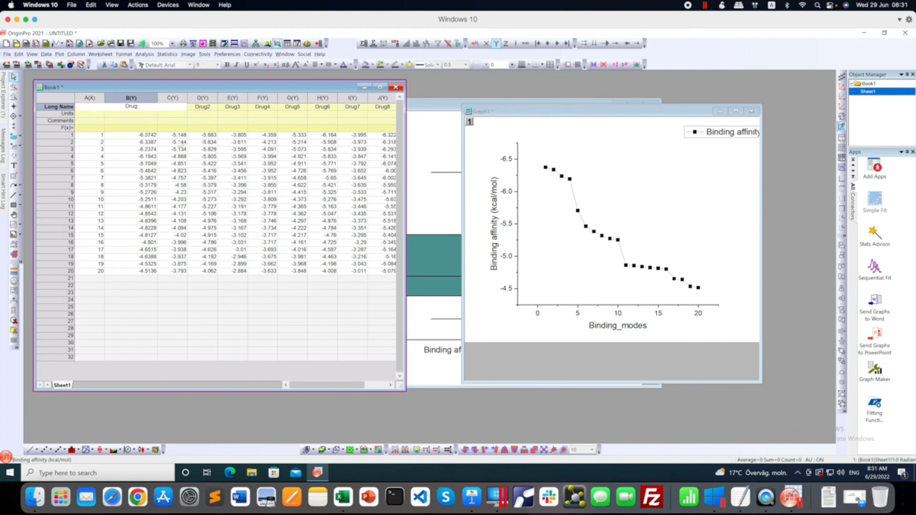
click(197, 122)
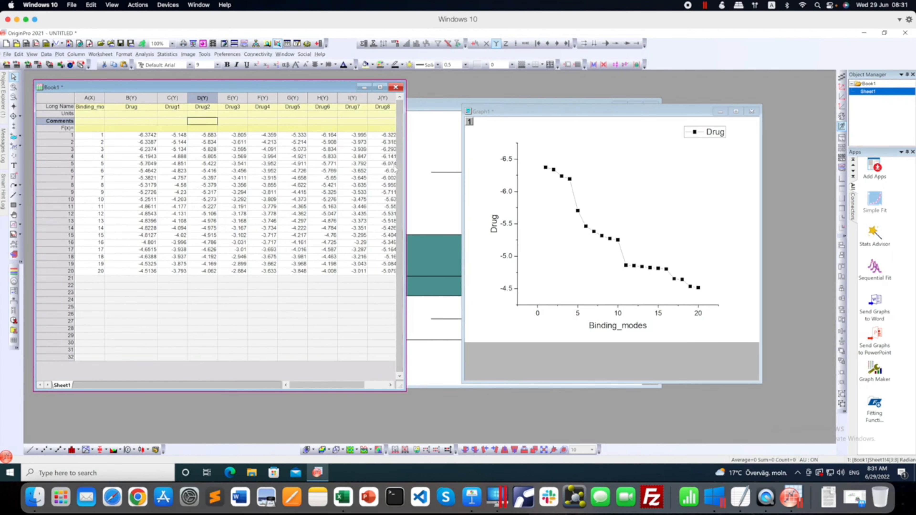
Plot worksheet columns B to M, Drug to Drug11, together as a statistical box chart.
drag(440, 106, 577, 96)
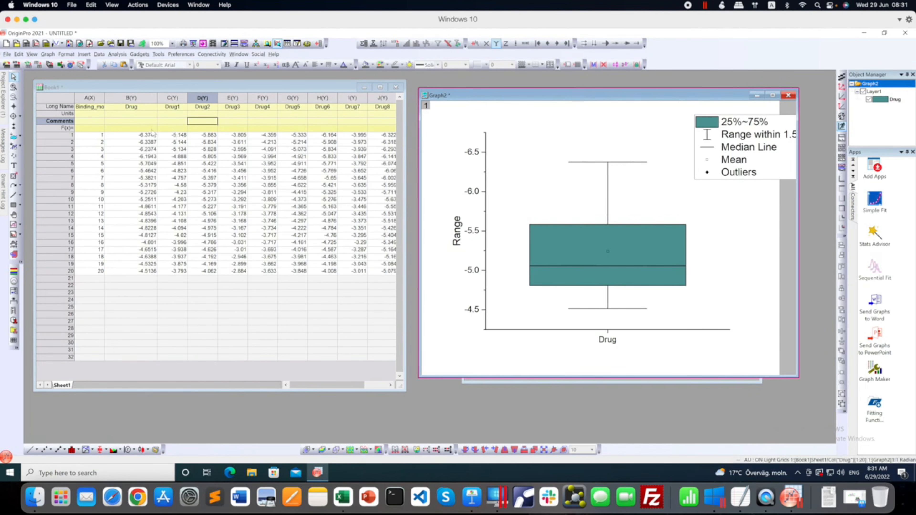
drag(133, 99, 403, 102)
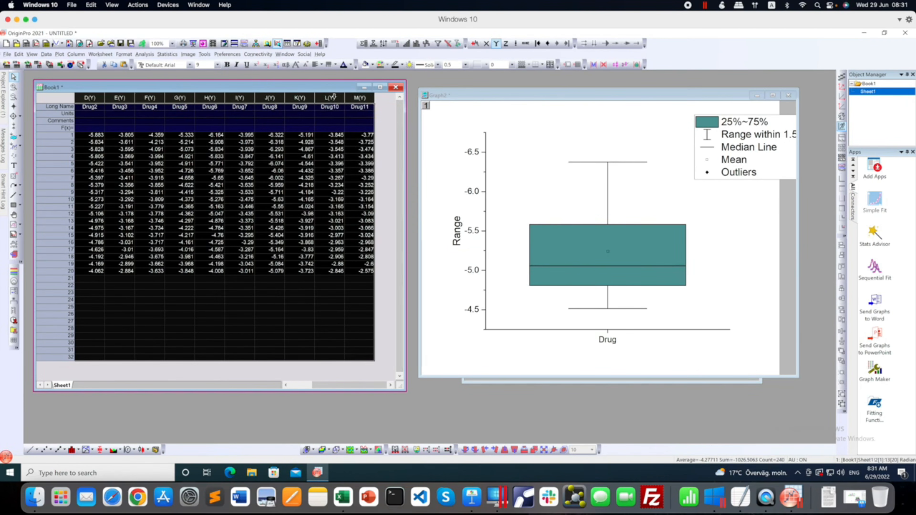
right_click(334, 96)
mouse_move(350, 102)
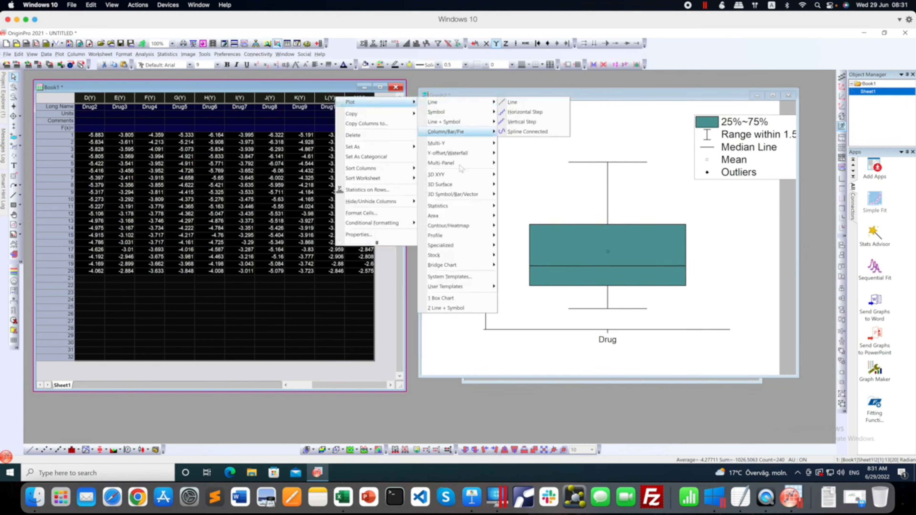
mouse_move(469, 207)
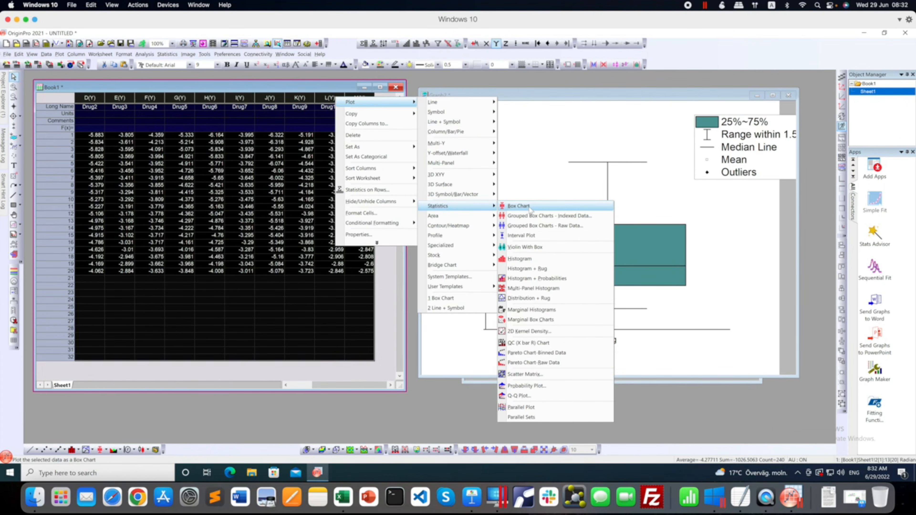
click(529, 209)
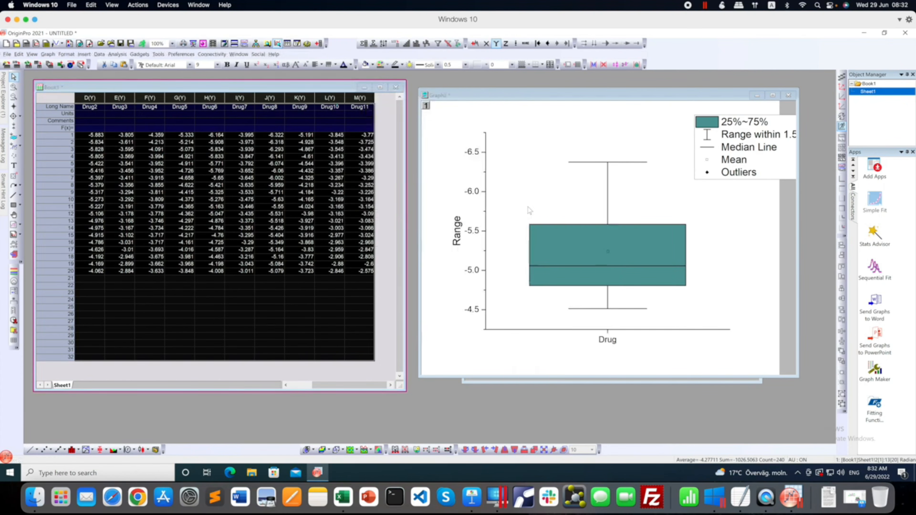
Reposition and enlarge the new box chart's window, and delete the chart's legend.
drag(217, 166, 237, 113)
drag(421, 288, 569, 397)
click(505, 175)
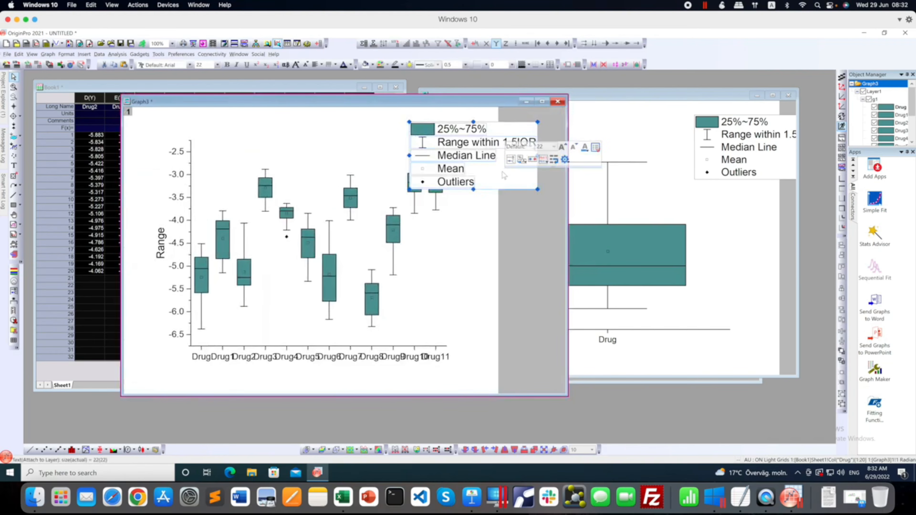
right_click(503, 173)
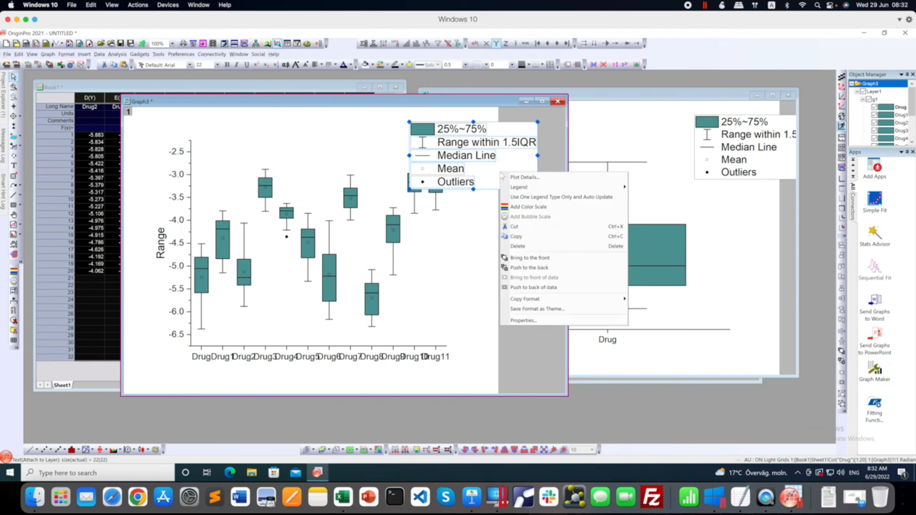
click(532, 248)
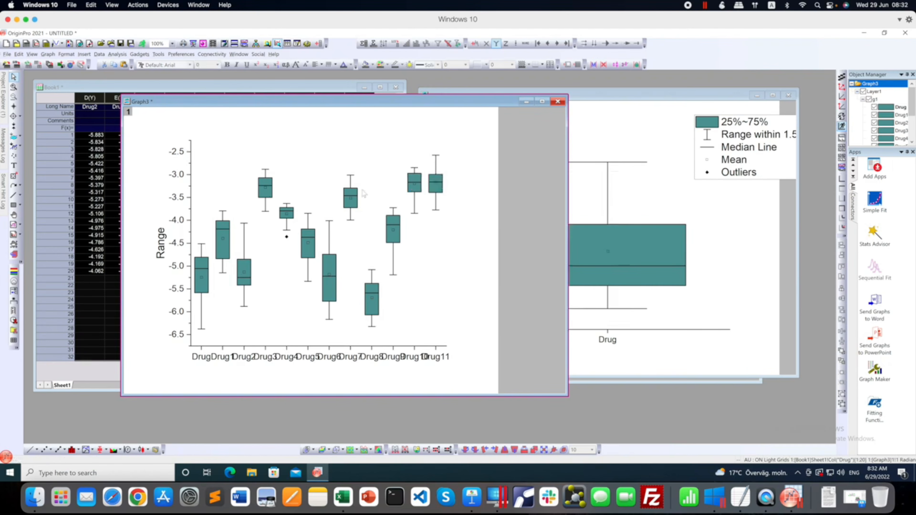
Rotate the box chart's bottom X-axis tick labels by 60 degrees.
click(302, 359)
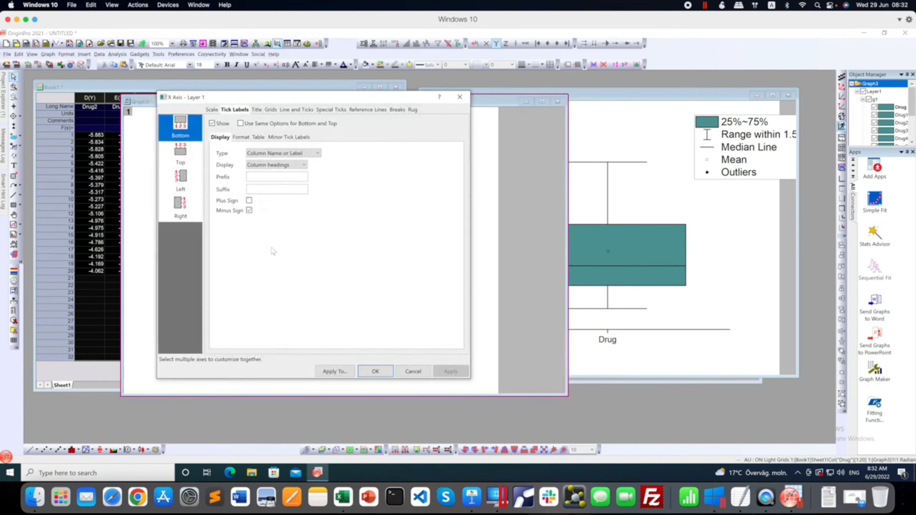
click(241, 137)
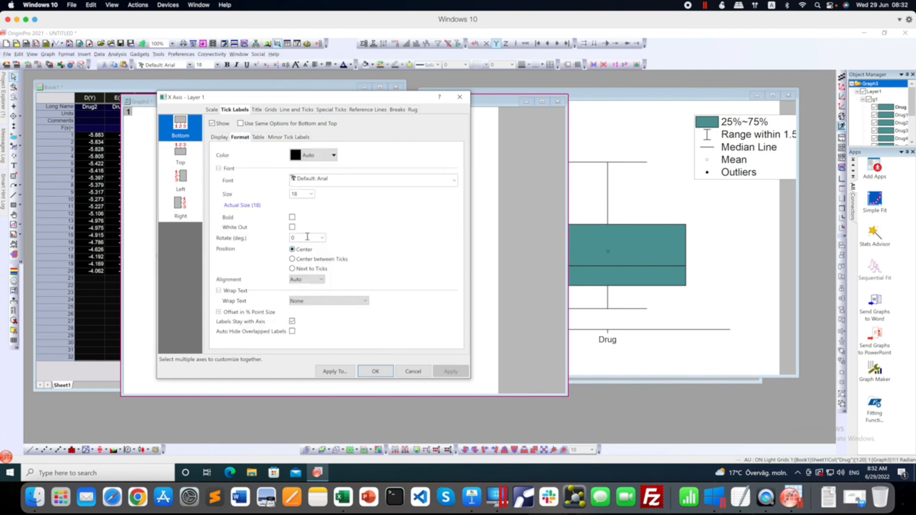
click(322, 238)
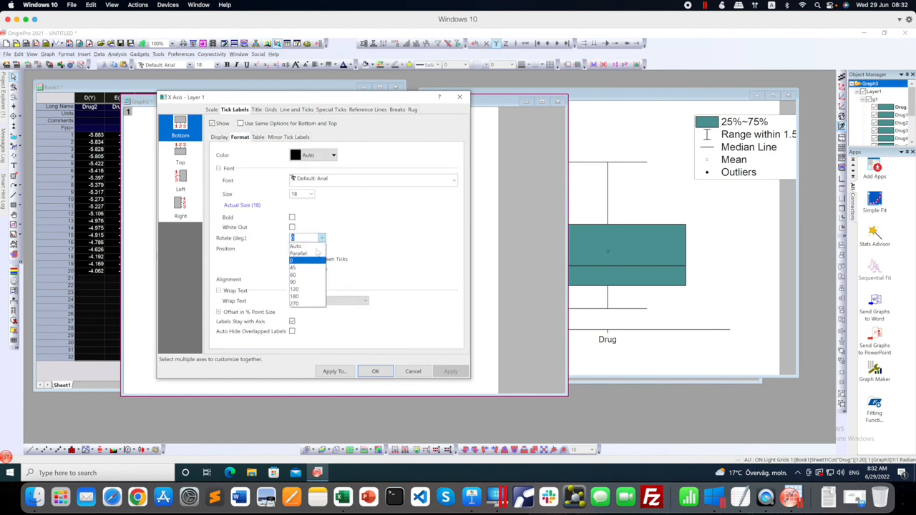
click(304, 275)
click(450, 372)
click(367, 372)
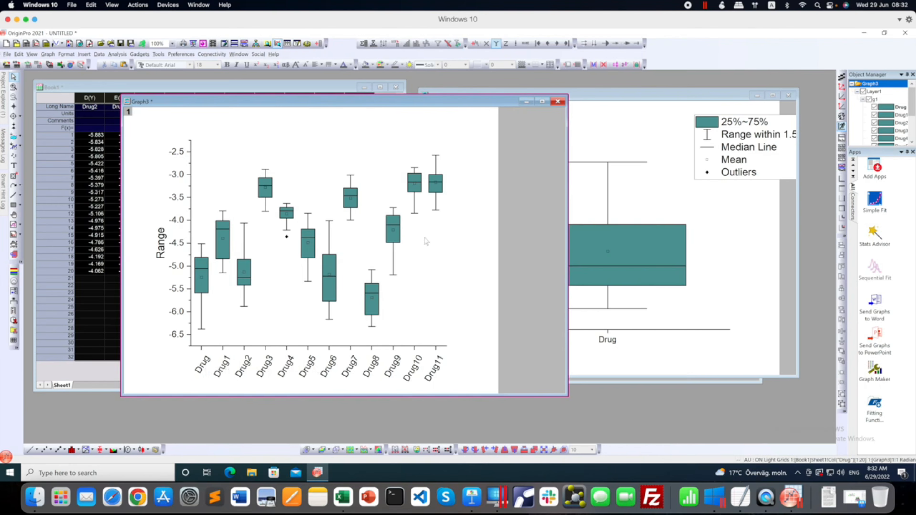
Set the box chart aside and plot worksheet columns A to M as a Line + Symbol graph.
drag(365, 101, 558, 106)
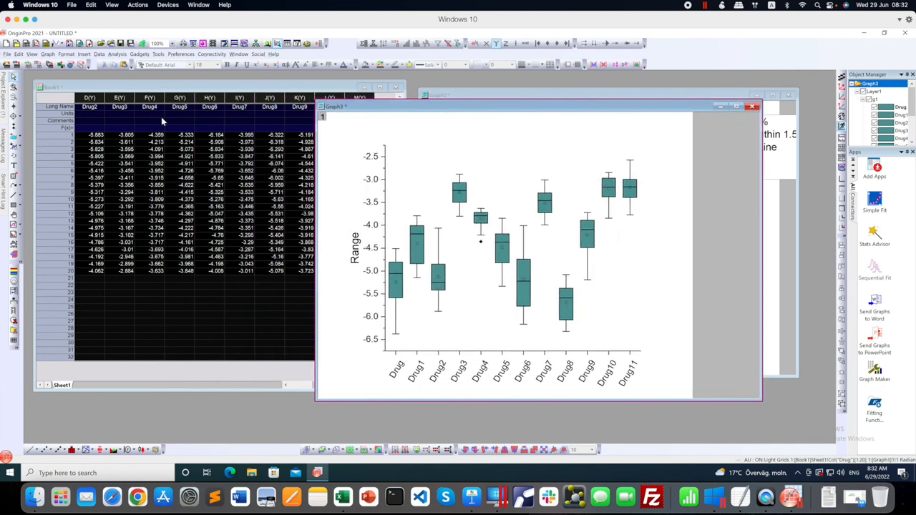
click(148, 107)
scroll(161, 150, left, 1)
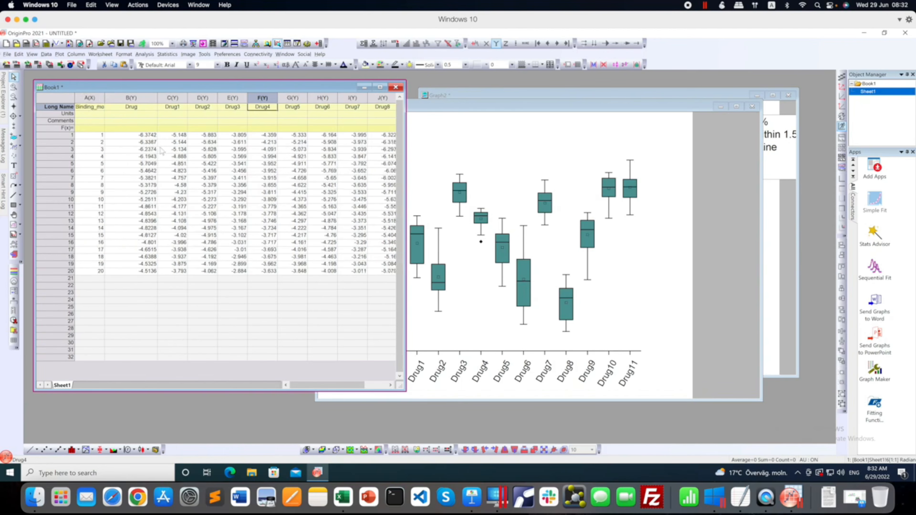
drag(97, 101, 352, 111)
right_click(329, 97)
mouse_move(353, 103)
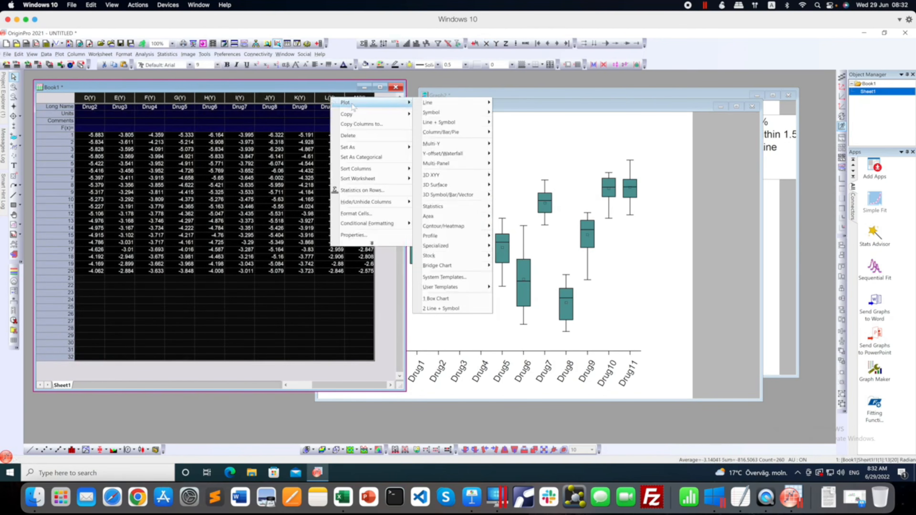
mouse_move(449, 124)
click(518, 122)
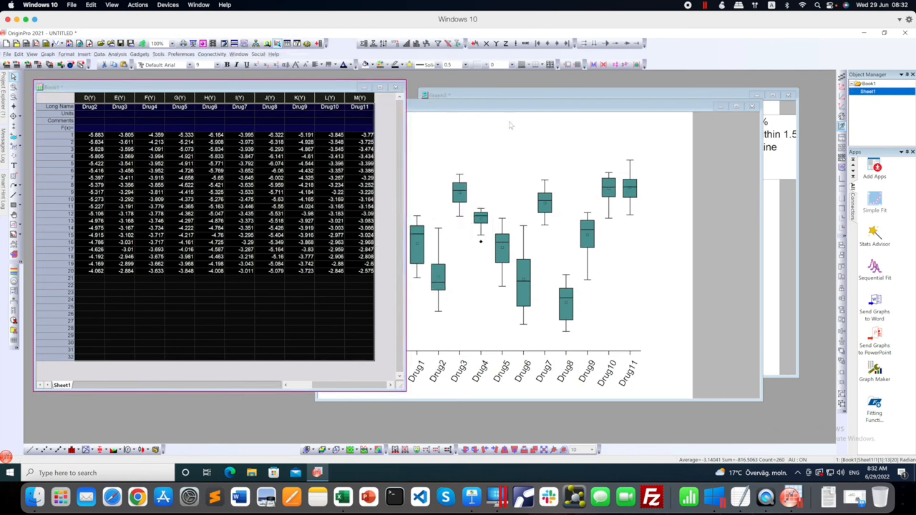
Enlarge the Line + Symbol graph's window over the worksheet, and shift its legend clear of the curves.
drag(234, 178, 227, 115)
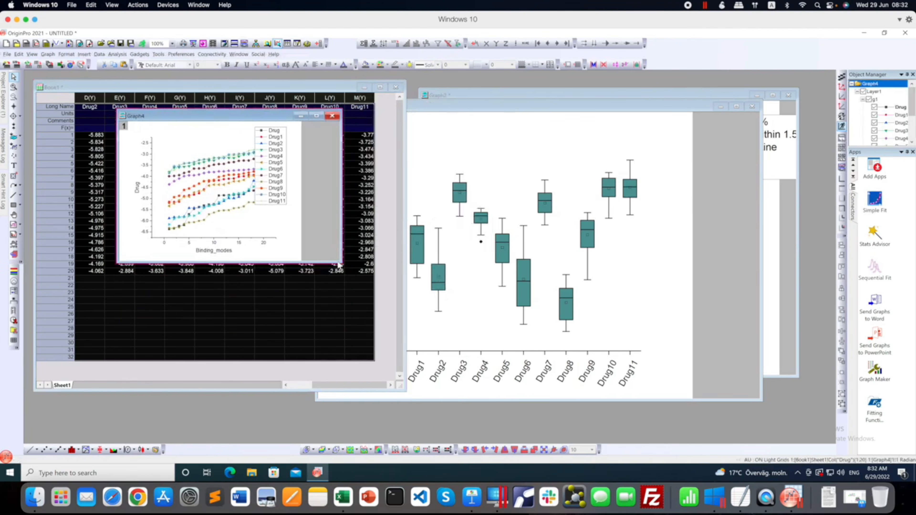
drag(341, 260, 477, 400)
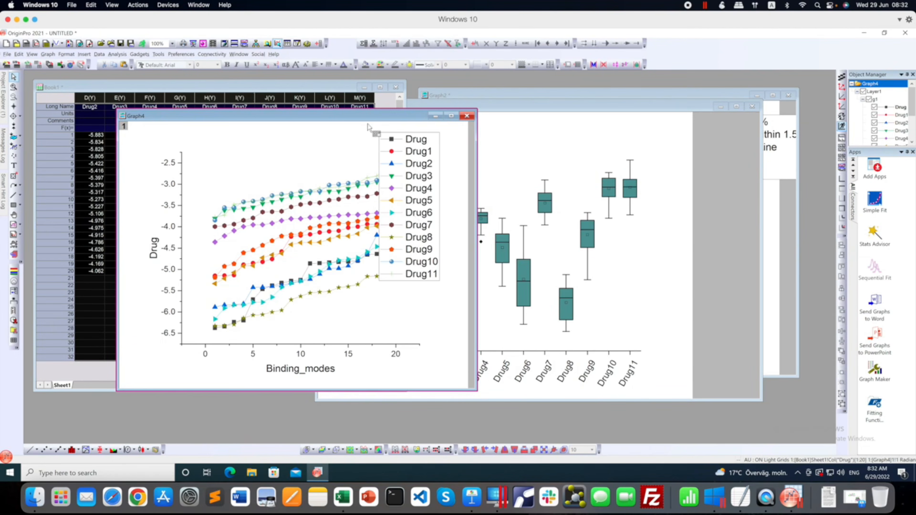
drag(321, 109, 245, 95)
click(355, 163)
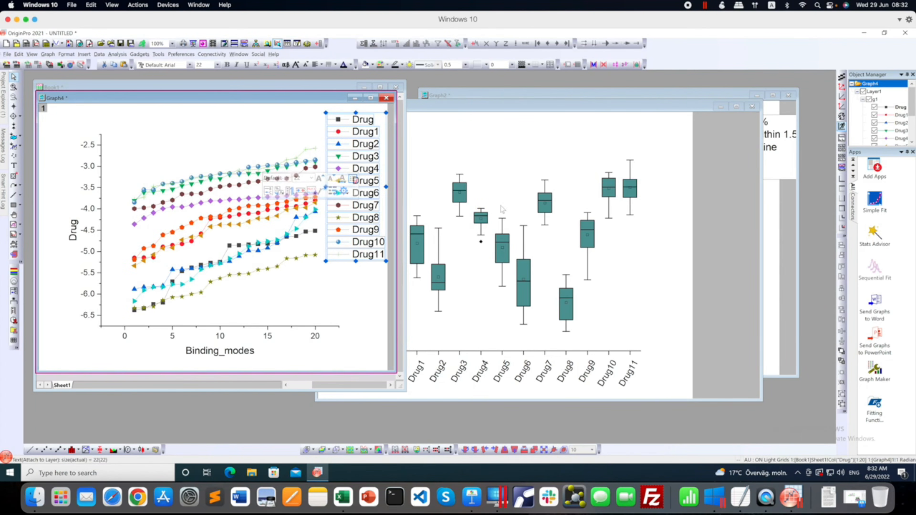
Compare the Line + Symbol graph with the twelve-drug box chart, and copy the box chart graph as a picture.
click(509, 186)
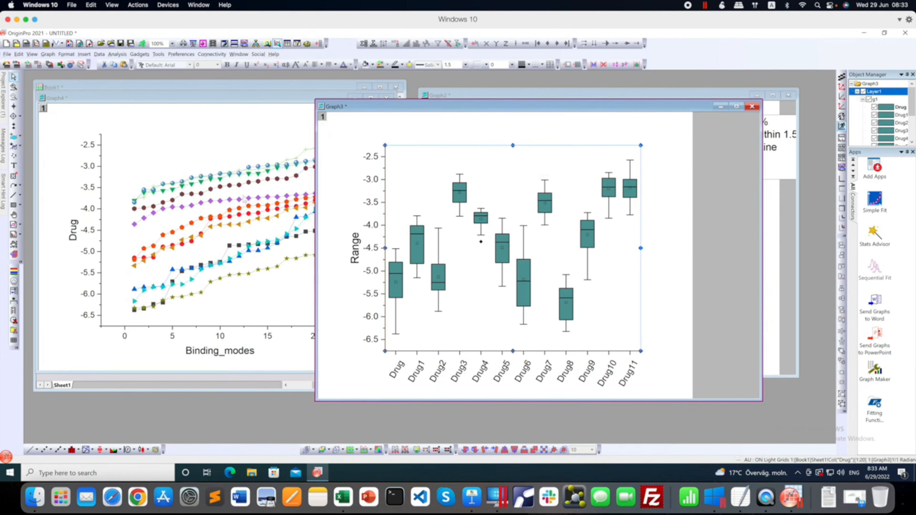
click(244, 199)
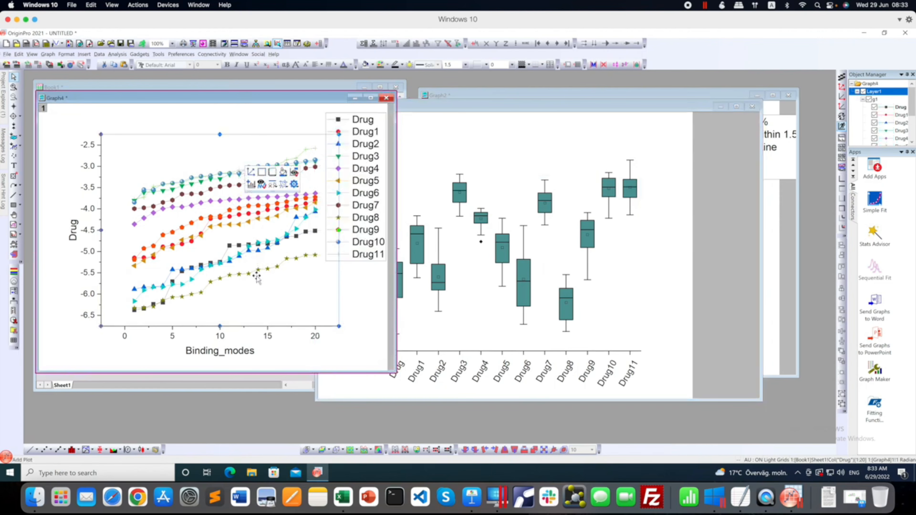
click(508, 162)
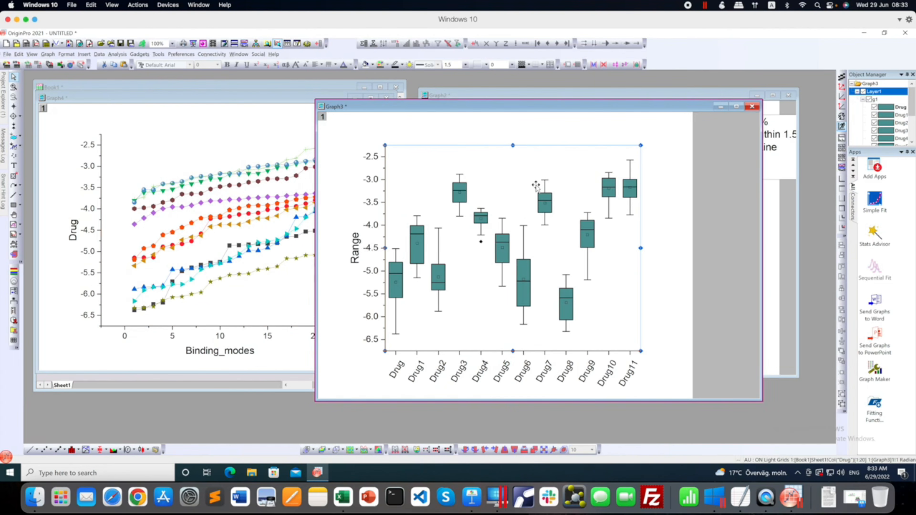
click(664, 241)
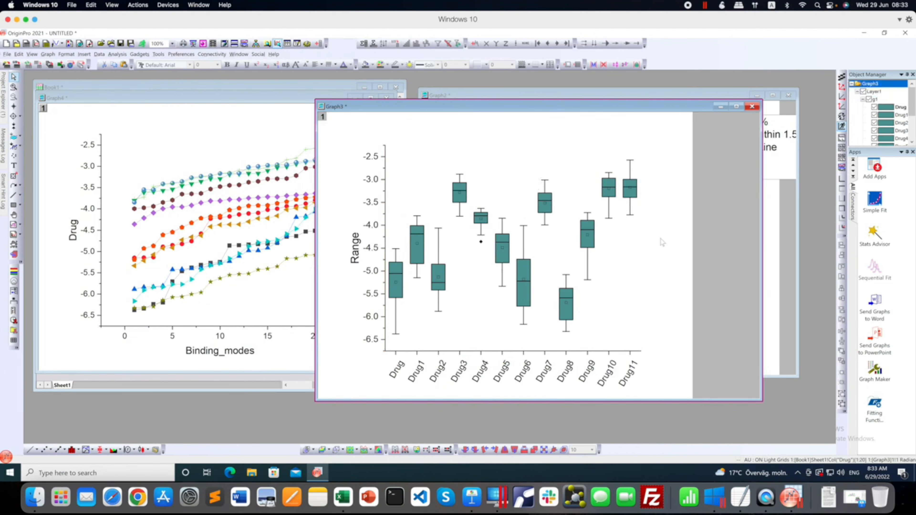
right_click(652, 208)
mouse_move(677, 253)
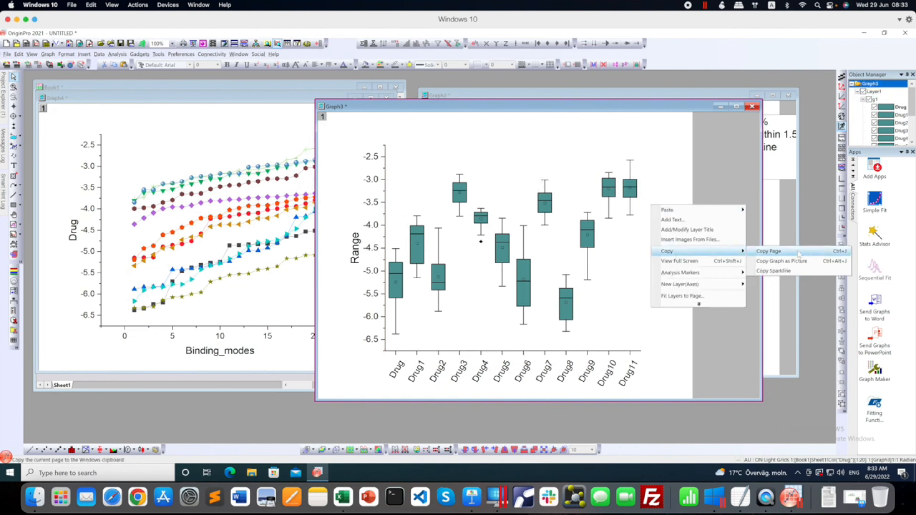
click(791, 260)
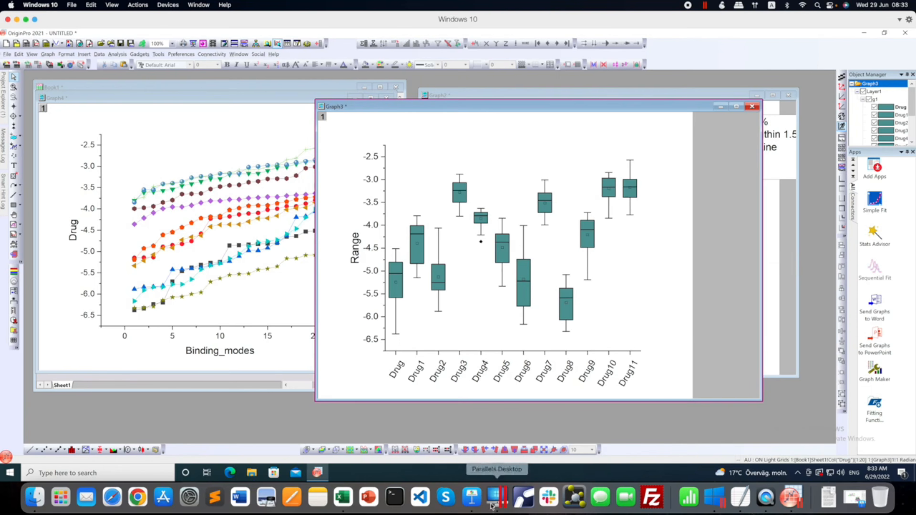
Switch to Keynote, paste the box chart picture, scale it down, and arrange it with the two interaction images without overlap.
click(471, 497)
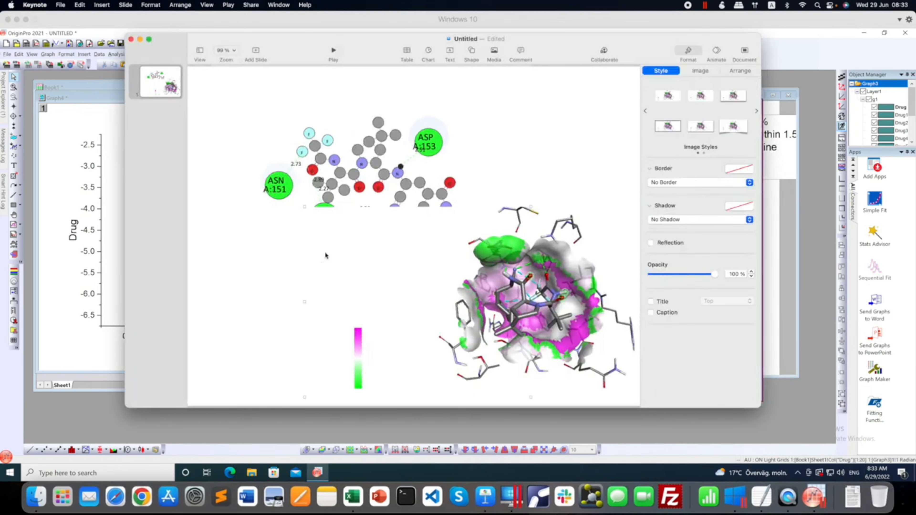
key(super+v)
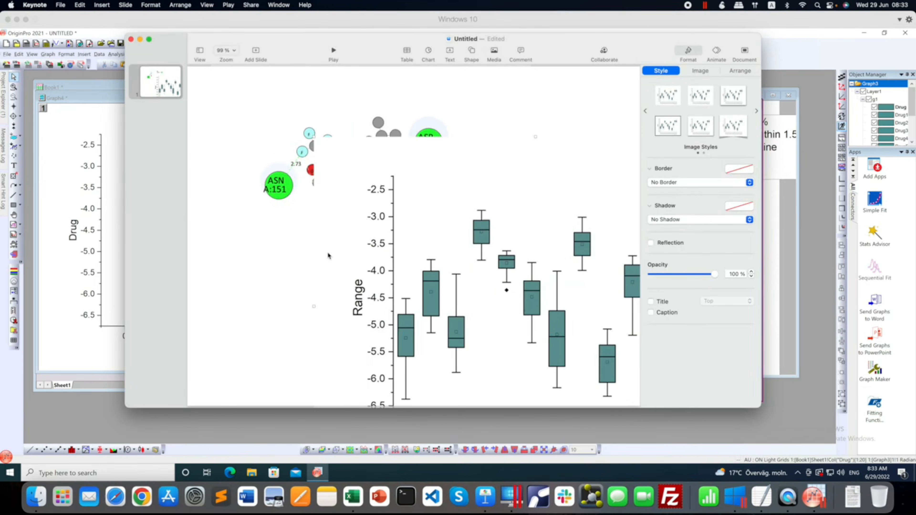
drag(535, 137, 523, 279)
drag(541, 324, 306, 257)
drag(540, 287, 561, 299)
drag(399, 170, 370, 136)
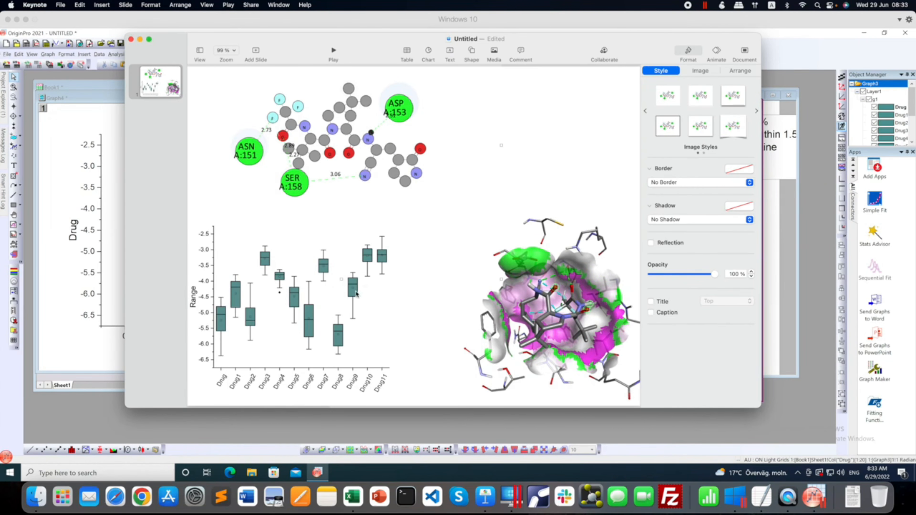
Return to OriginPro, move the single-drug box chart aside, and review the Line + Symbol graph and the twelve-drug box chart.
click(795, 239)
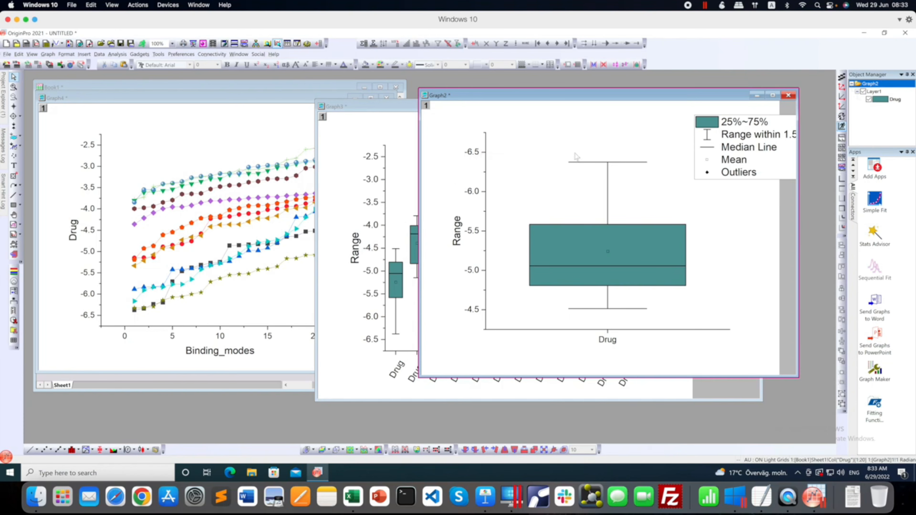
drag(509, 101, 744, 235)
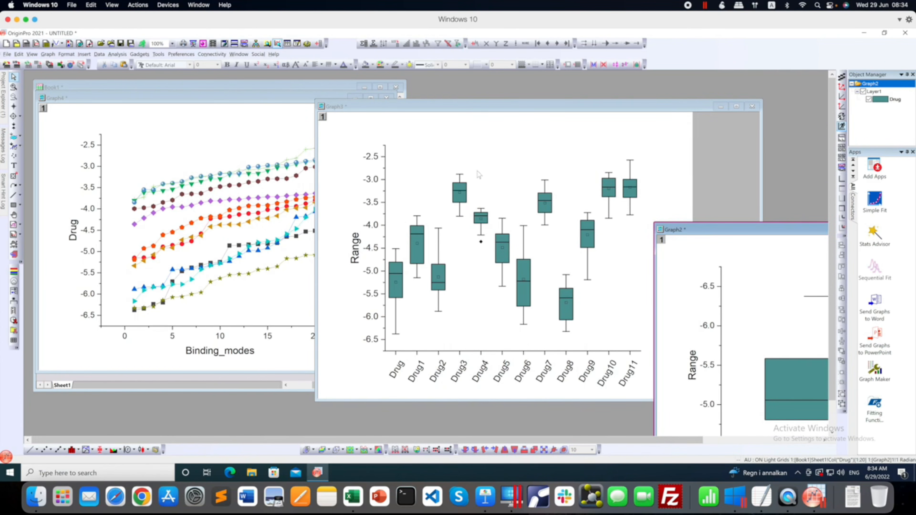
click(272, 186)
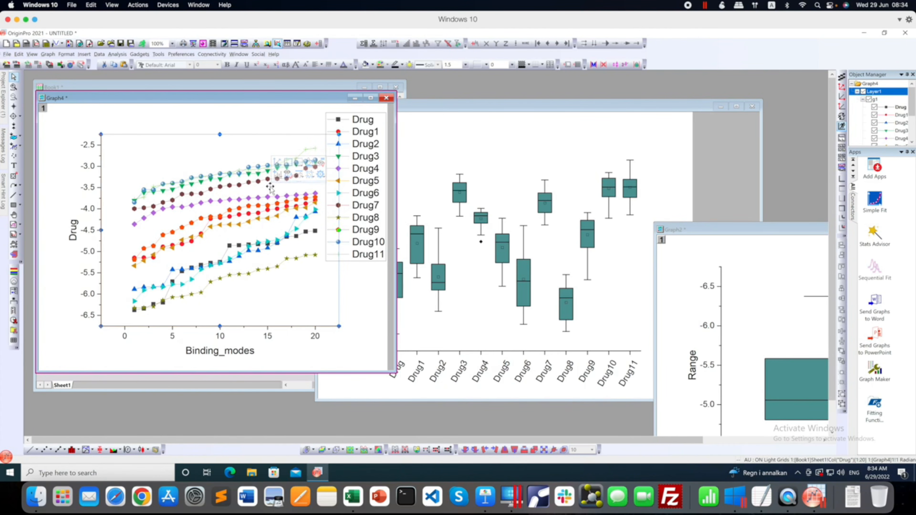
click(497, 153)
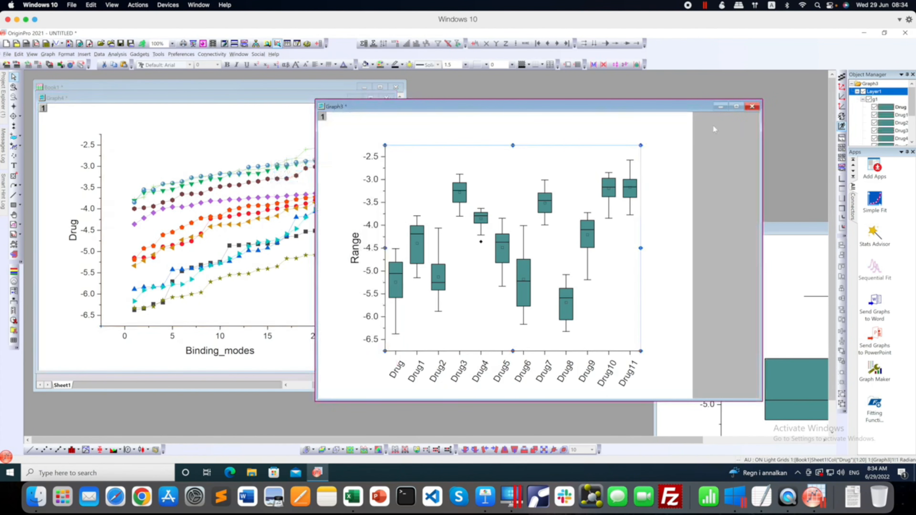
Quit OriginPro without saving the project, and close the Windows 10 virtual machine window.
click(906, 33)
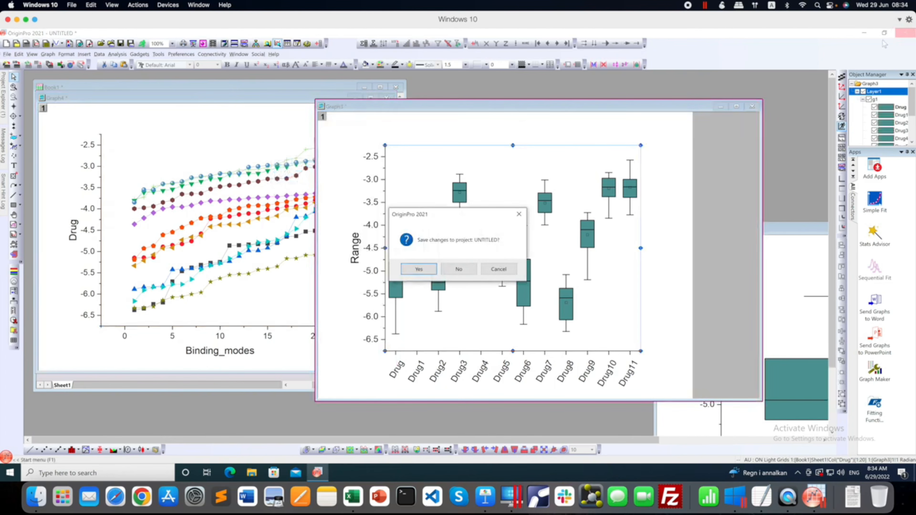
click(460, 273)
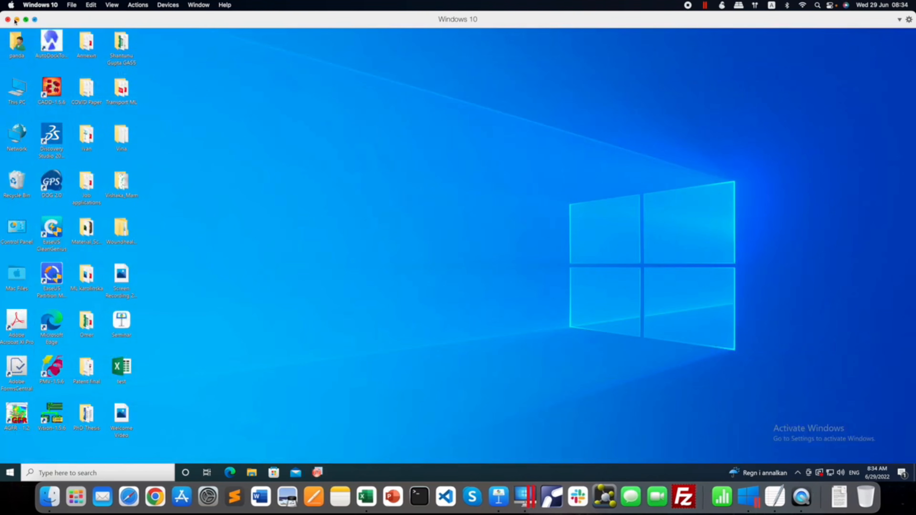
click(8, 20)
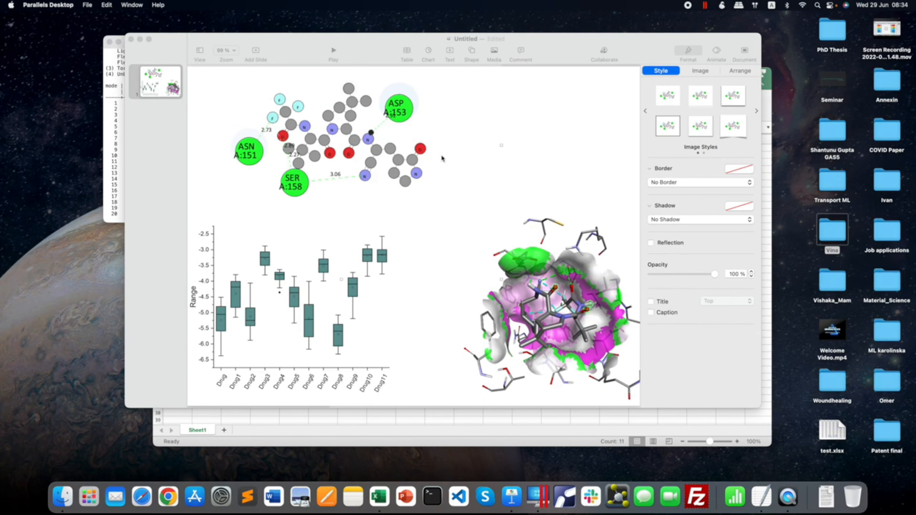
Minimize the Keynote presentation and close the spreadsheet, log.txt and Desktop folder windows.
drag(568, 43, 469, 54)
click(50, 49)
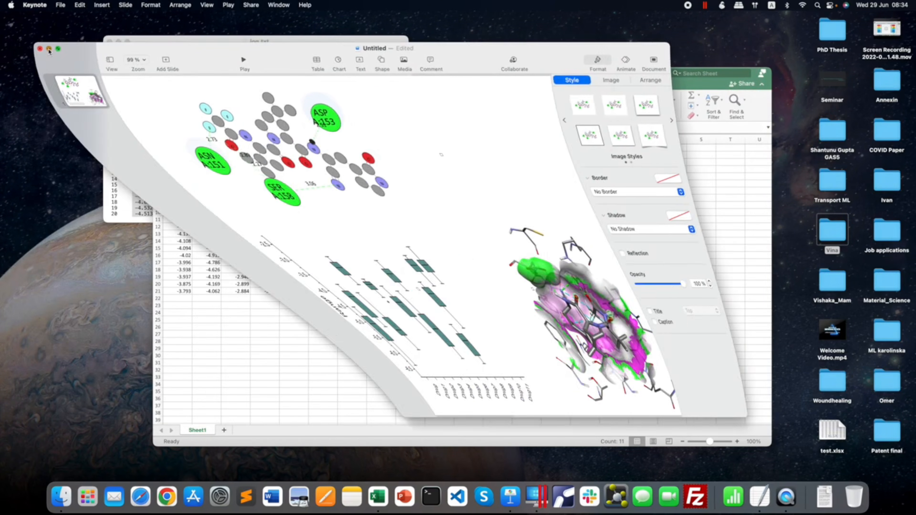
click(162, 75)
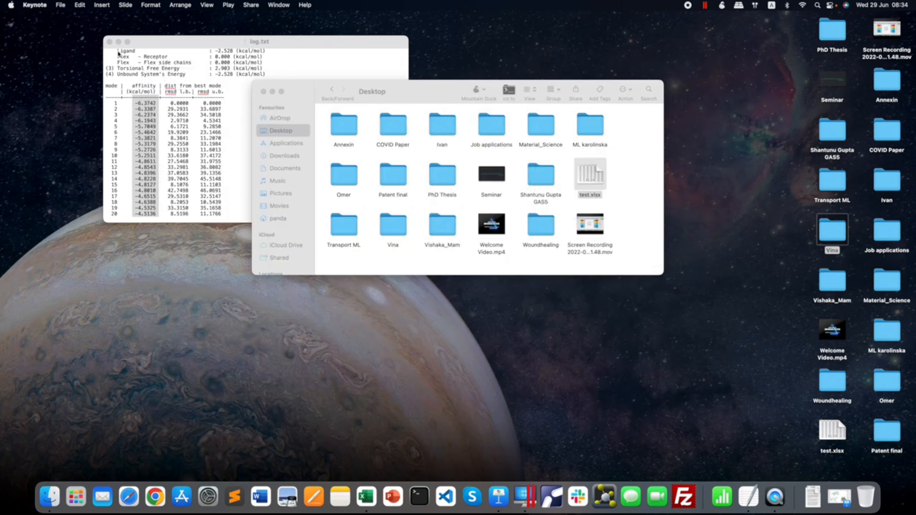
click(110, 42)
click(264, 91)
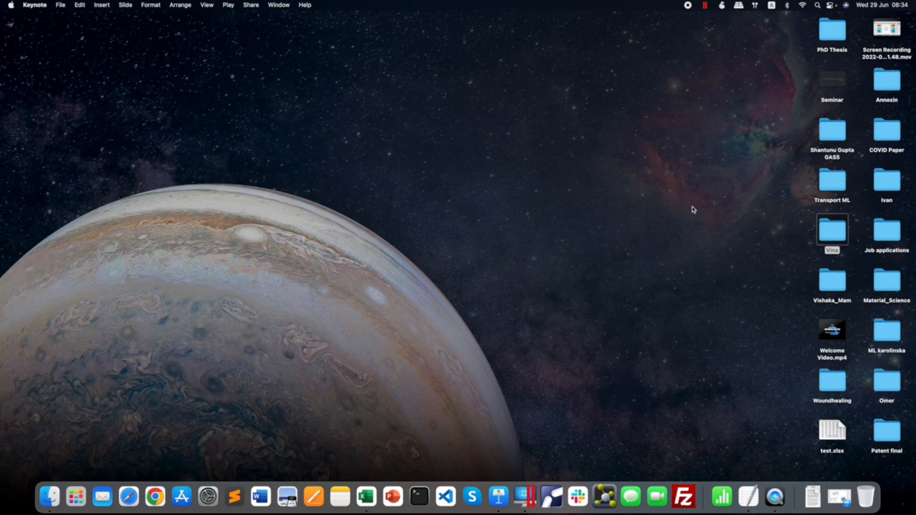
Open 6lu7_drug_ligand_01.pdbqt from the blind_docking folder inside Vina in ChimeraX, and dismiss the bundle update dialog.
click(826, 232)
double_click(826, 231)
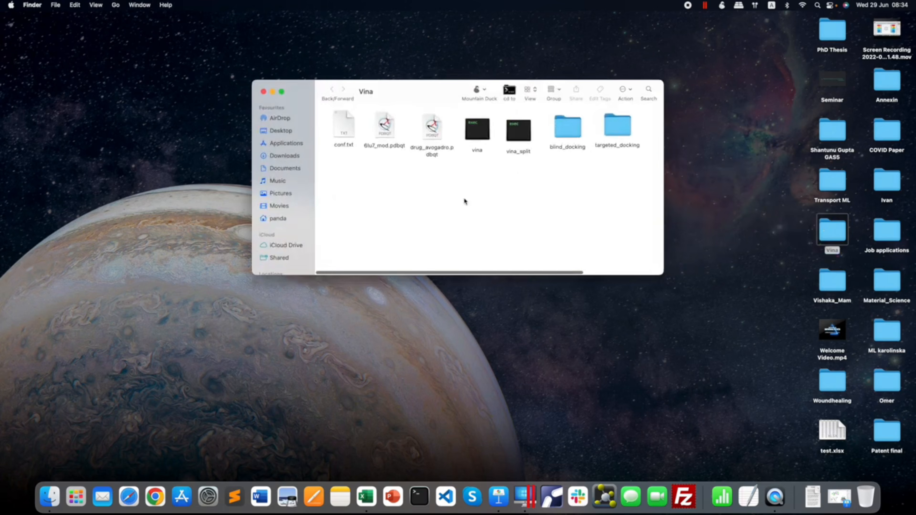
click(565, 139)
double_click(565, 139)
scroll(540, 163, down, 2)
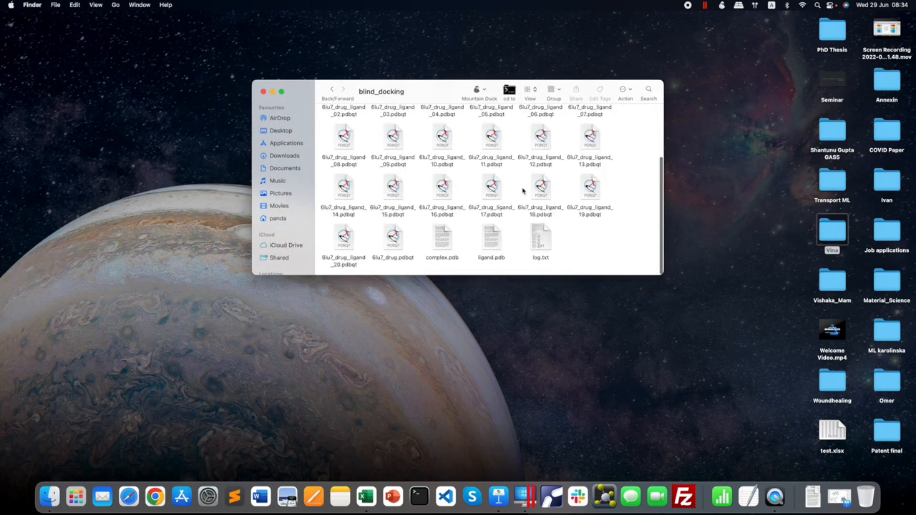
scroll(523, 189, up, 3)
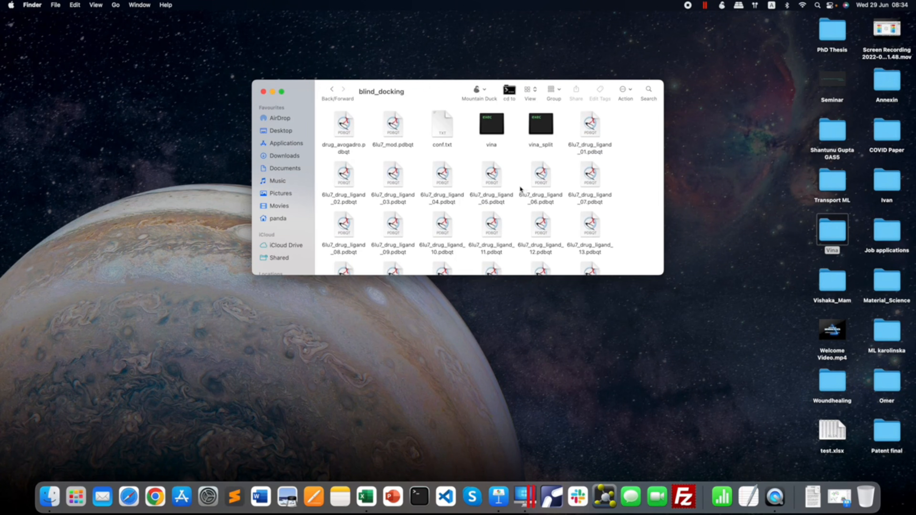
double_click(585, 130)
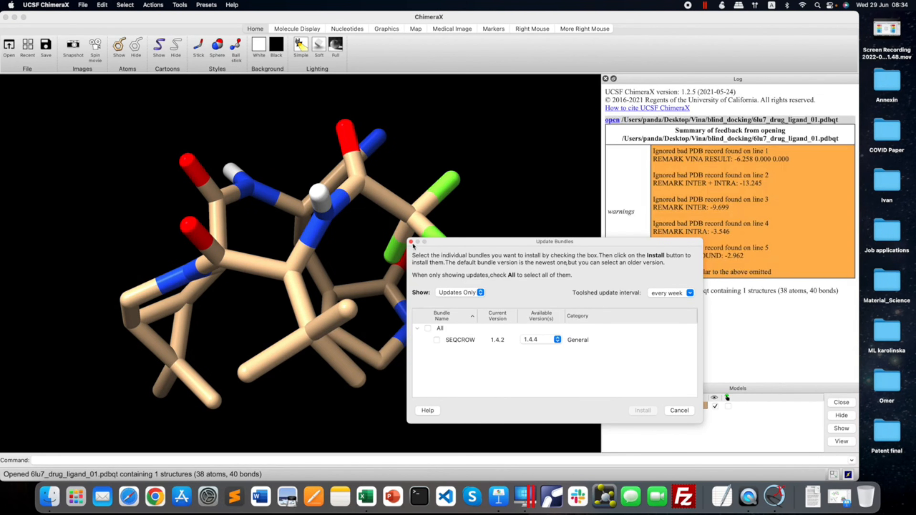
click(411, 241)
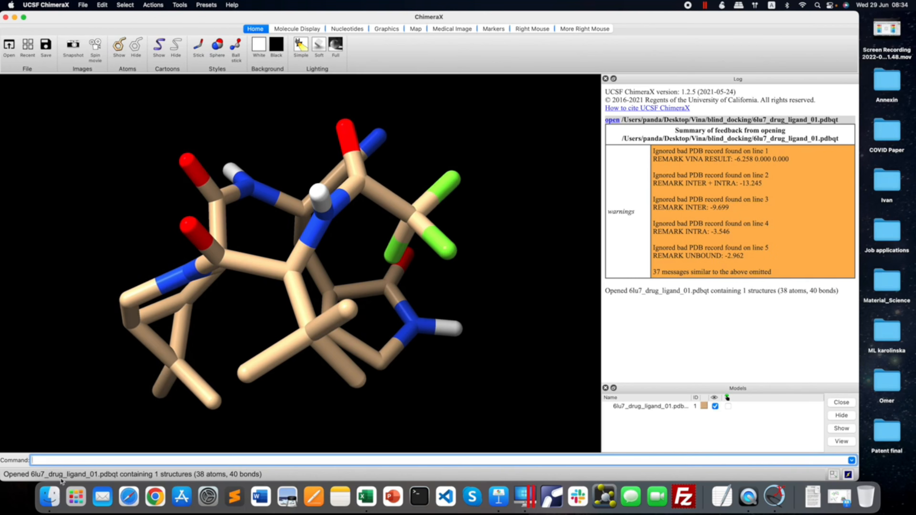
Add the receptor 6lu7_mod.pdbqt from the blind_docking folder to the ChimeraX scene and inspect the whole complex.
click(50, 497)
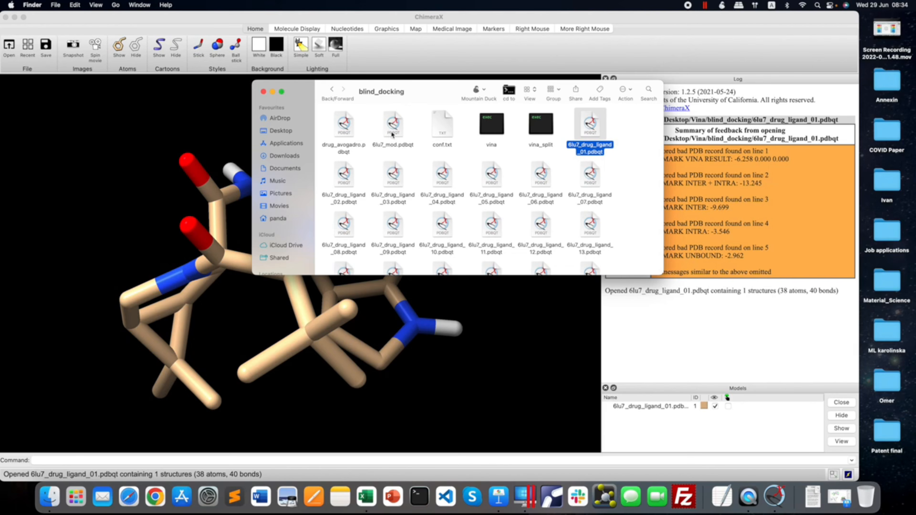
drag(392, 134, 154, 185)
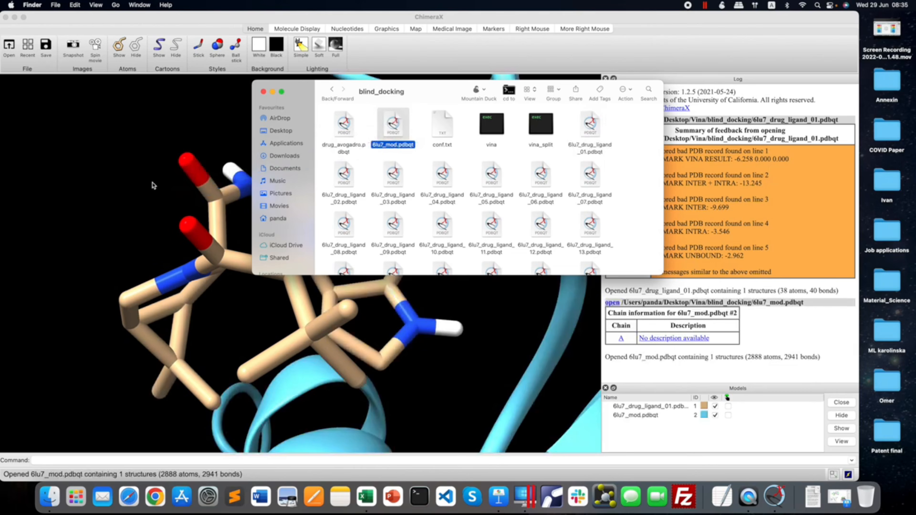
click(154, 185)
scroll(165, 181, down, 15)
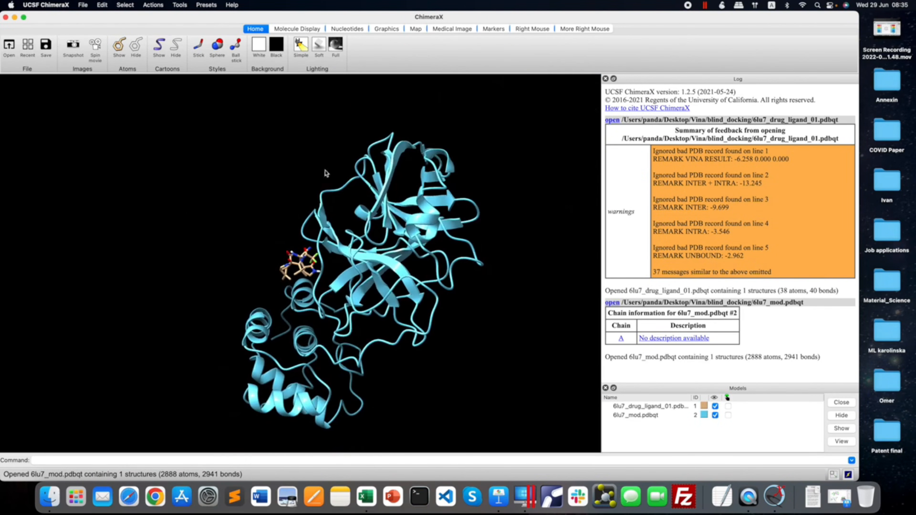
drag(422, 168, 456, 126)
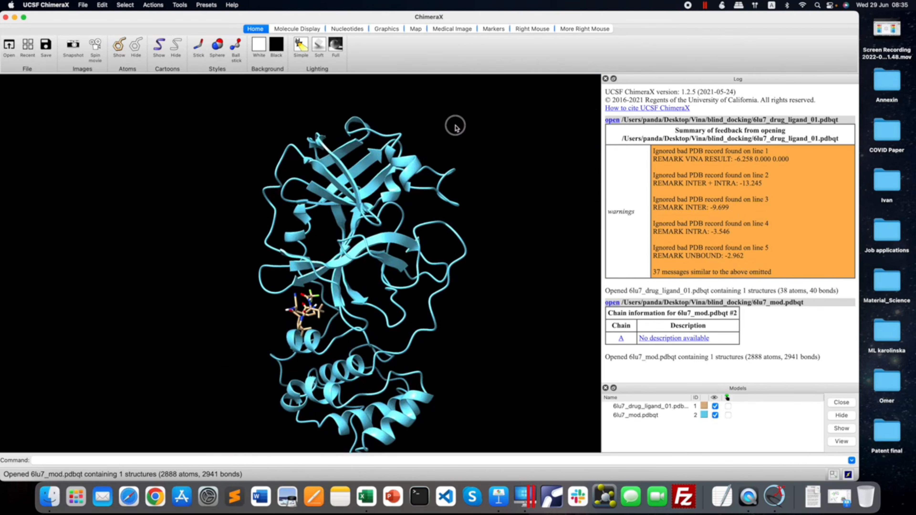
drag(354, 211, 366, 235)
right_drag(366, 233, 306, 204)
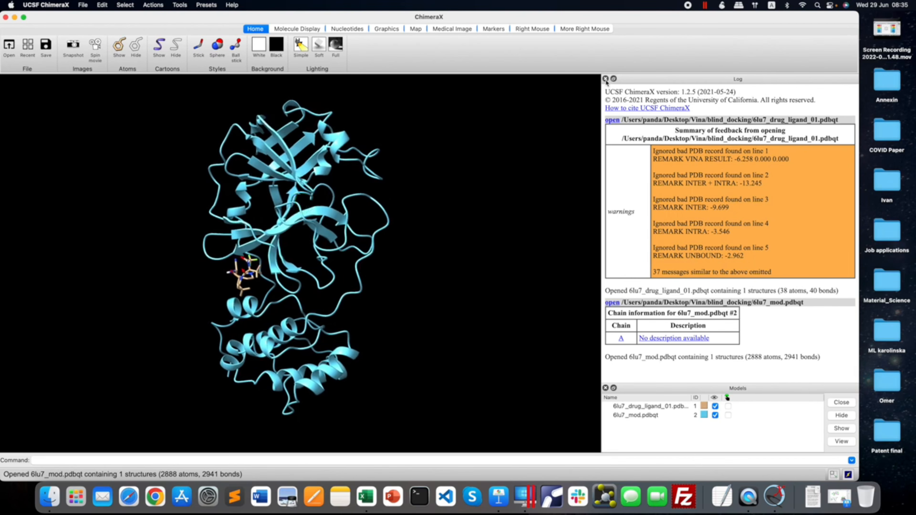
drag(304, 286, 304, 286)
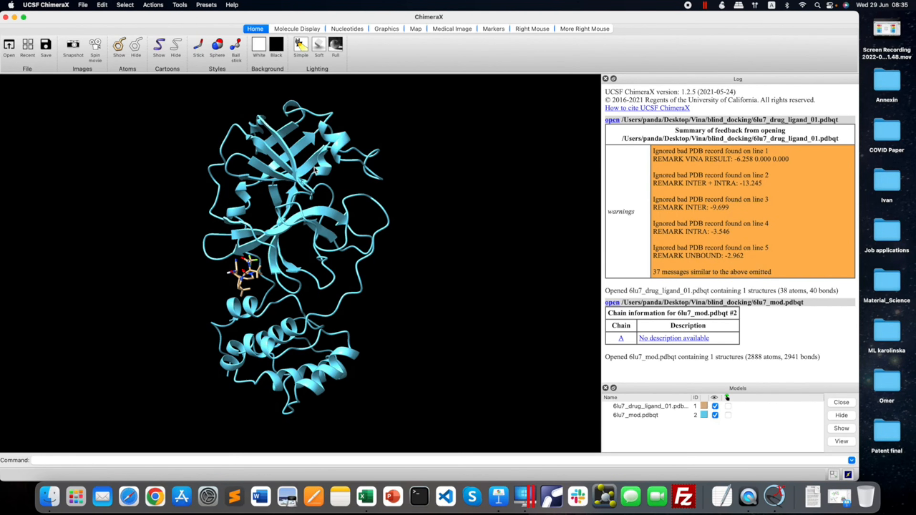
Set the background to white and show the molecular surface of chain A of 6lu7_mod.pdbqt.
click(259, 45)
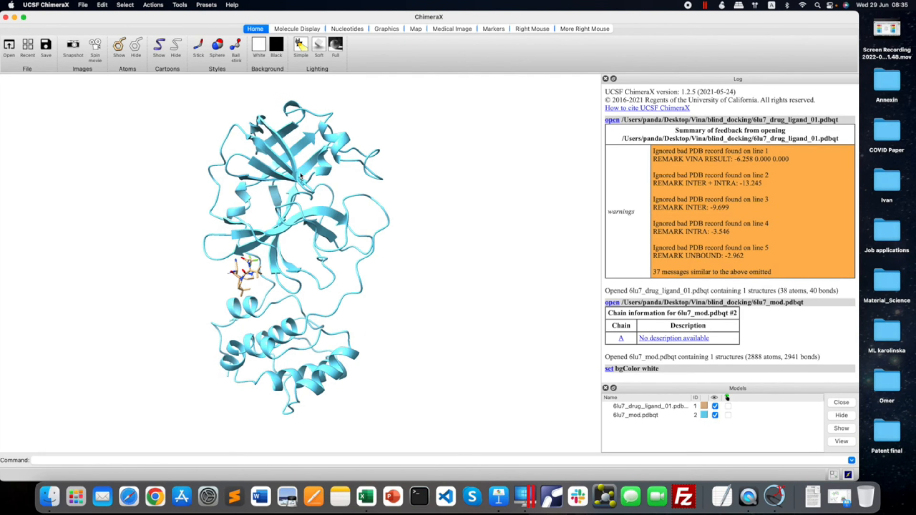
drag(301, 177, 302, 168)
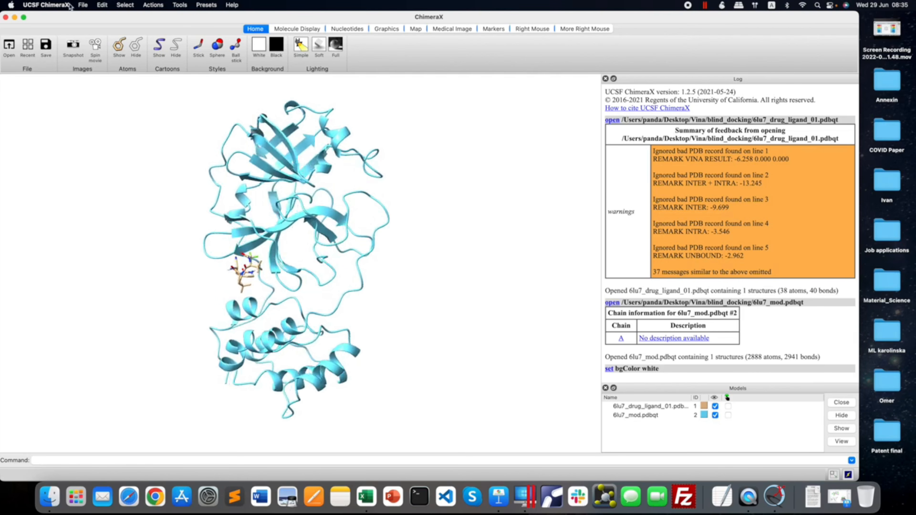
click(123, 4)
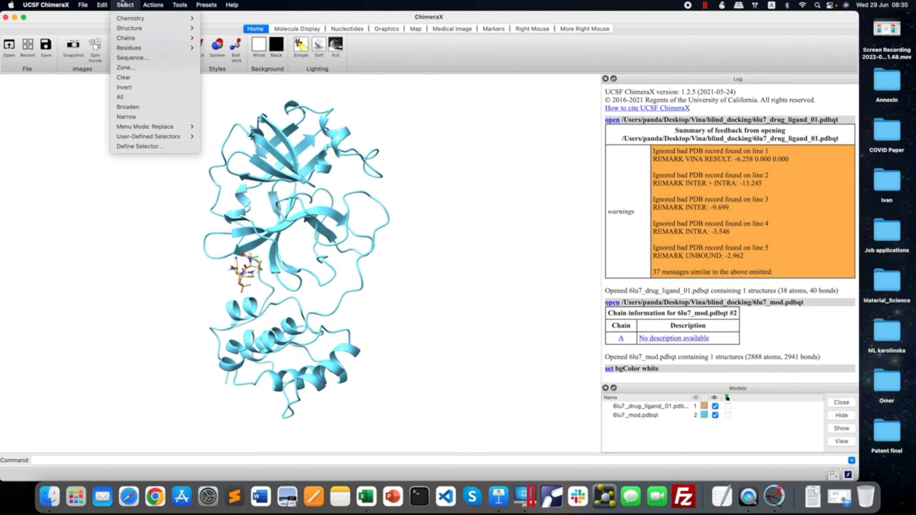
mouse_move(130, 38)
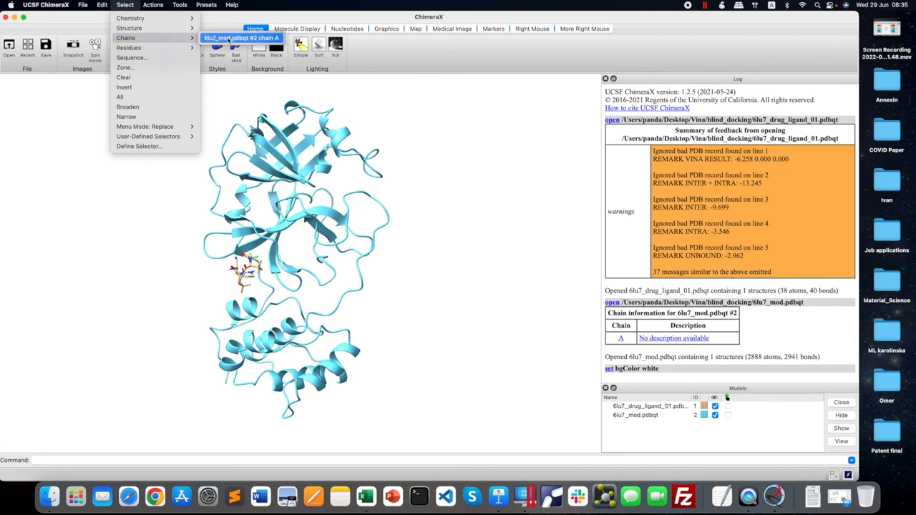
click(231, 38)
click(292, 31)
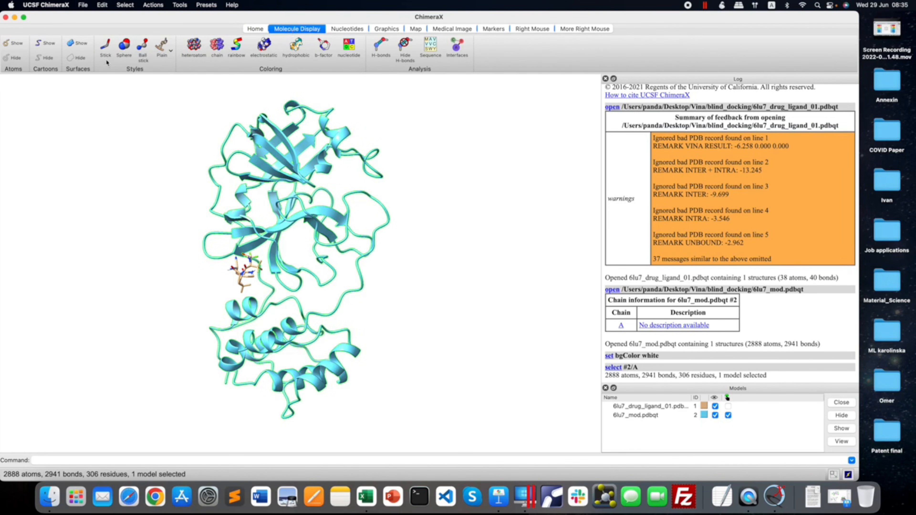
click(80, 44)
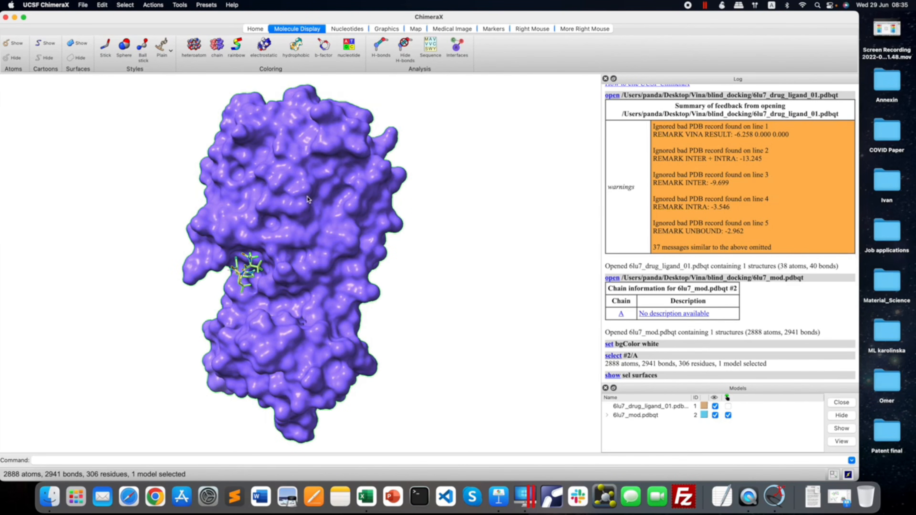
mouse_move(313, 202)
mouse_down()
mouse_move(275, 202)
mouse_move(321, 201)
mouse_up()
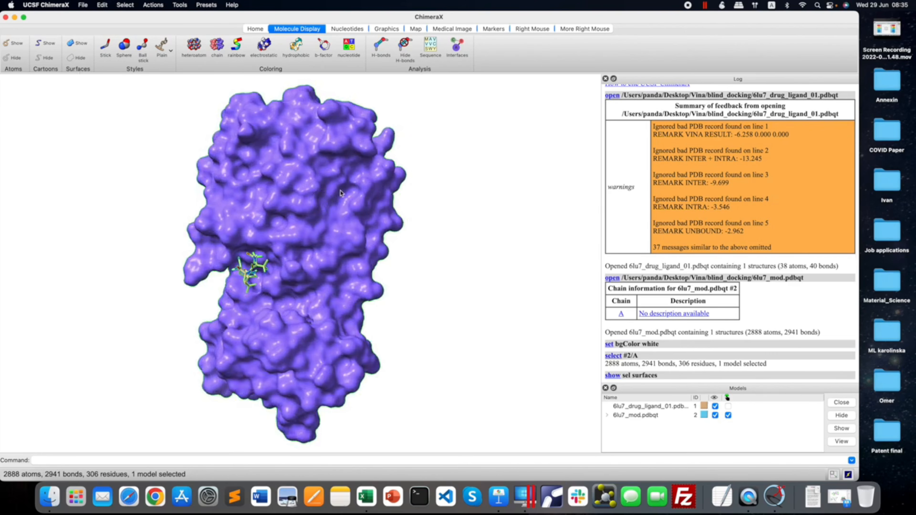
mouse_move(308, 189)
mouse_down()
mouse_move(287, 188)
mouse_move(302, 189)
mouse_up()
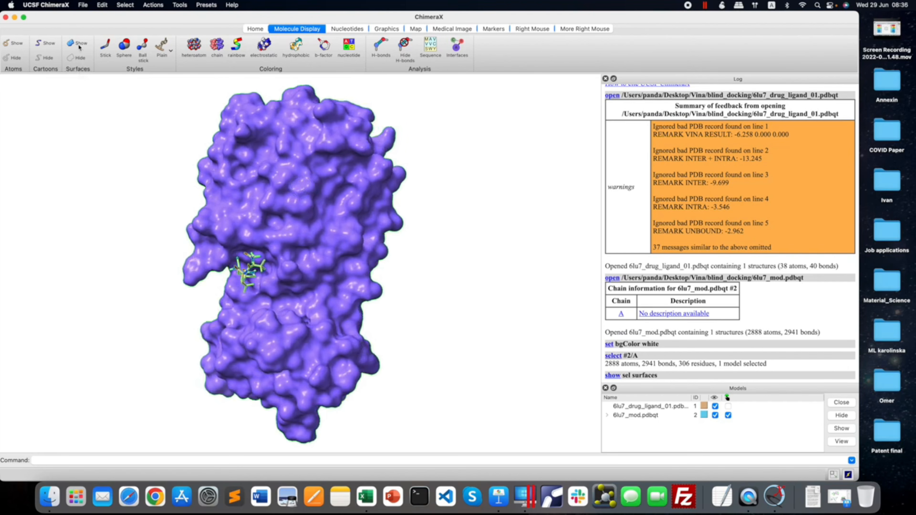
Select the coil secondary structure of the protein and color it light gray.
click(255, 30)
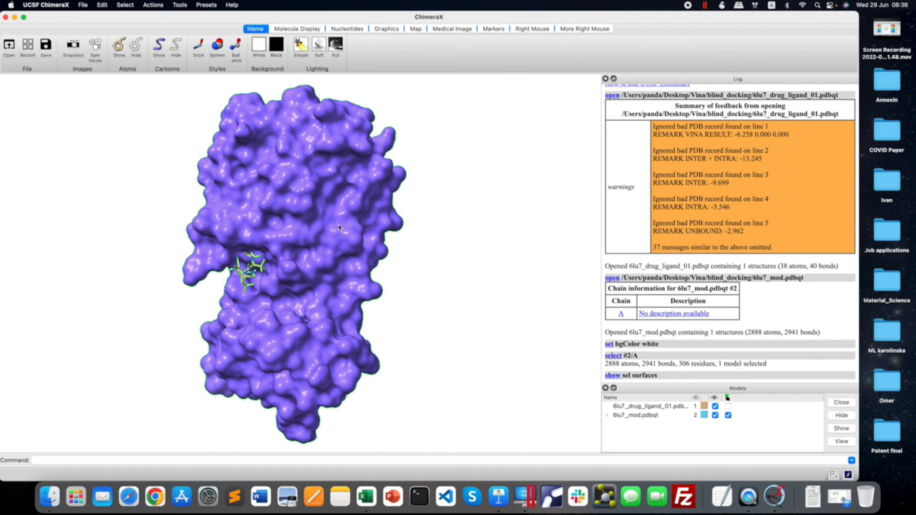
mouse_move(353, 225)
mouse_move(282, 211)
click(119, 3)
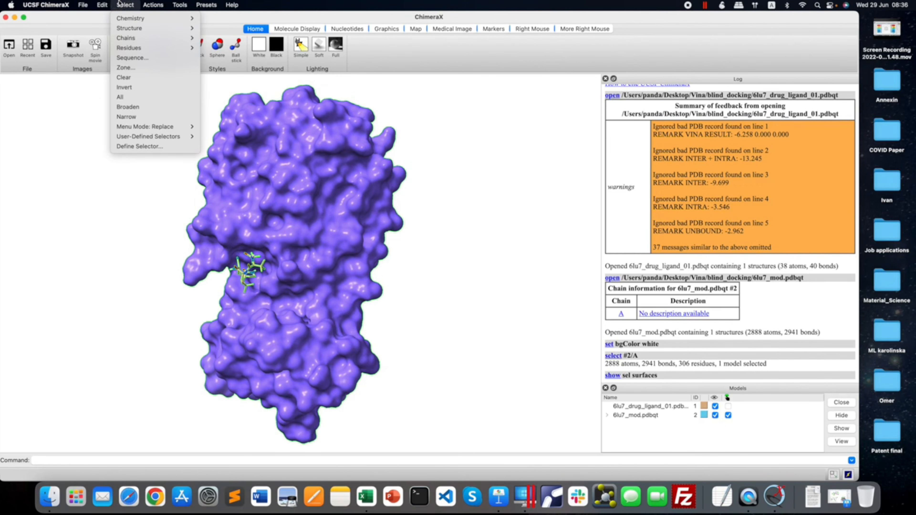
mouse_move(133, 29)
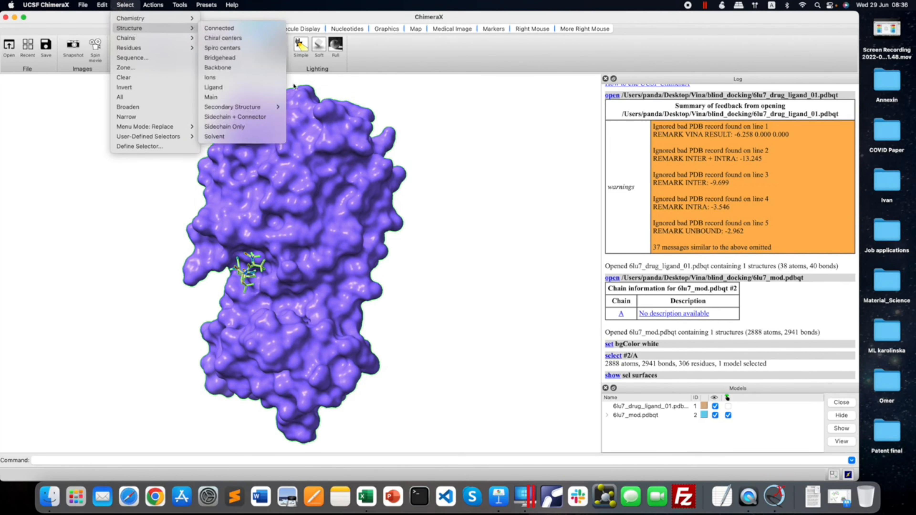
mouse_move(263, 109)
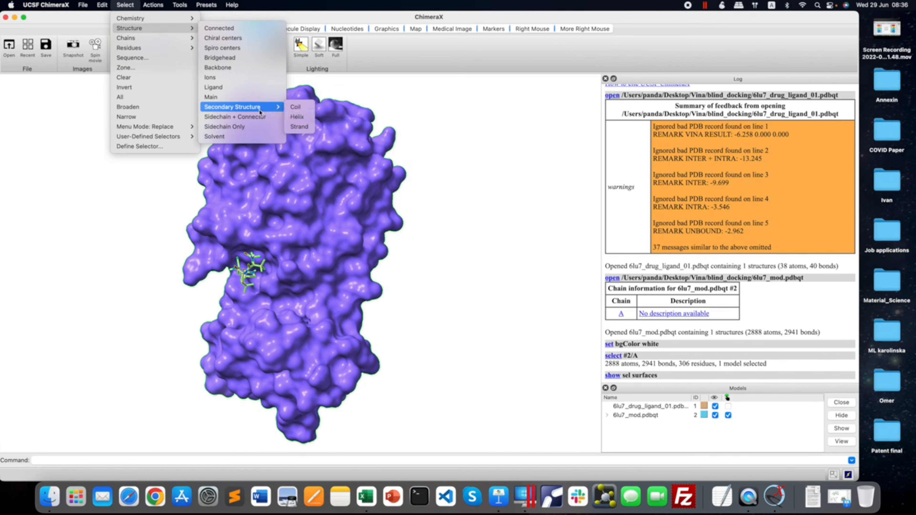
click(301, 108)
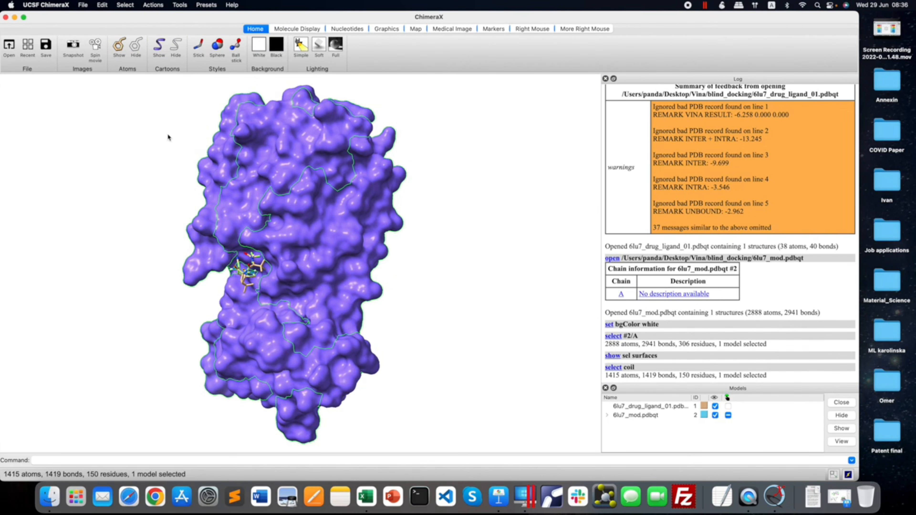
click(149, 4)
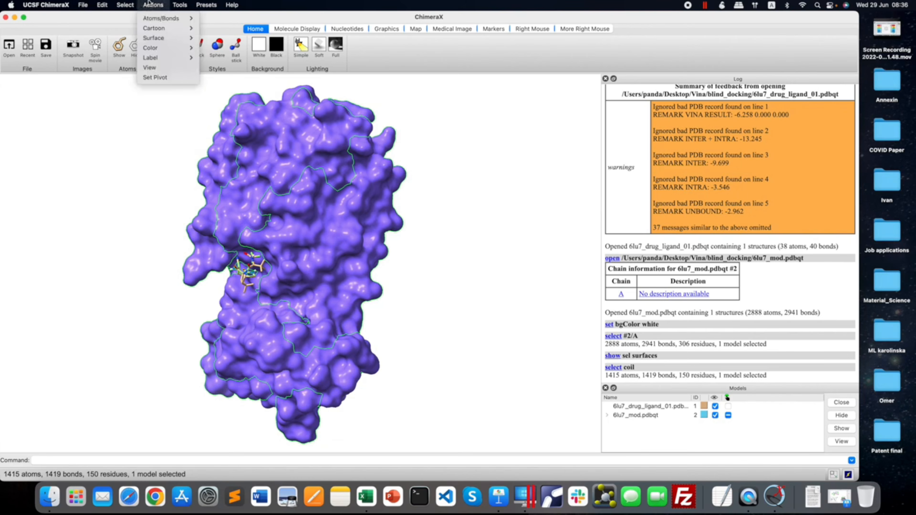
mouse_move(157, 49)
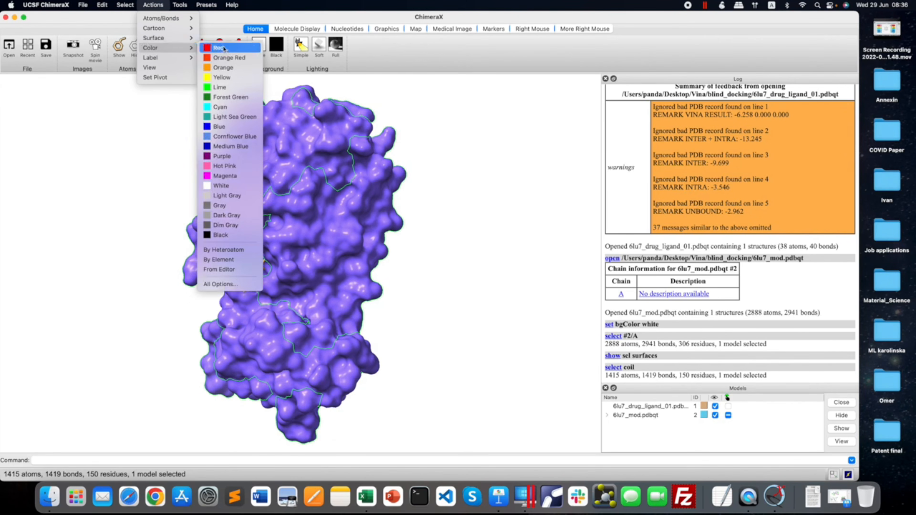
click(228, 195)
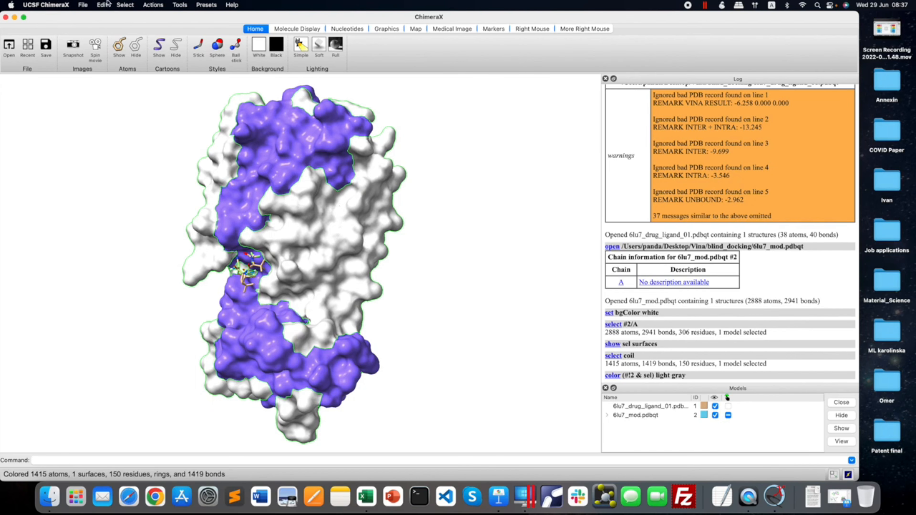
Select the helix secondary structure of the protein and color it light sea green.
click(125, 5)
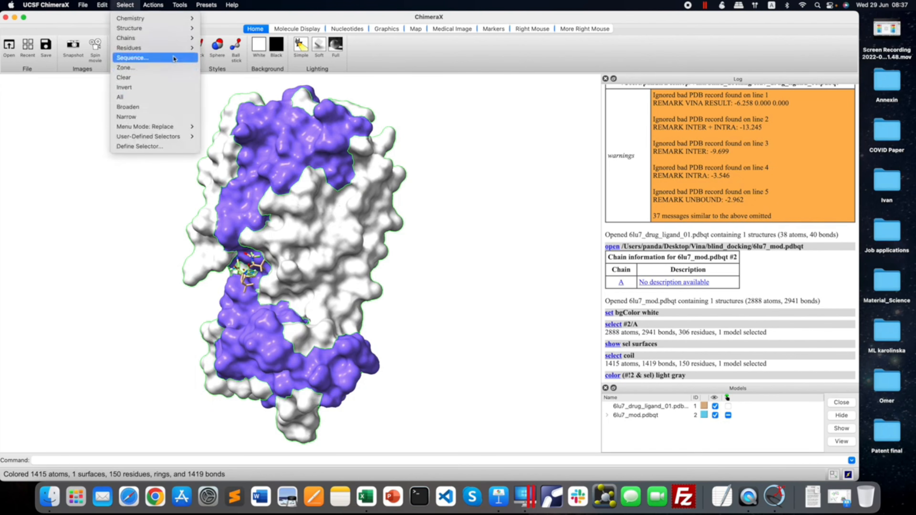
mouse_move(174, 30)
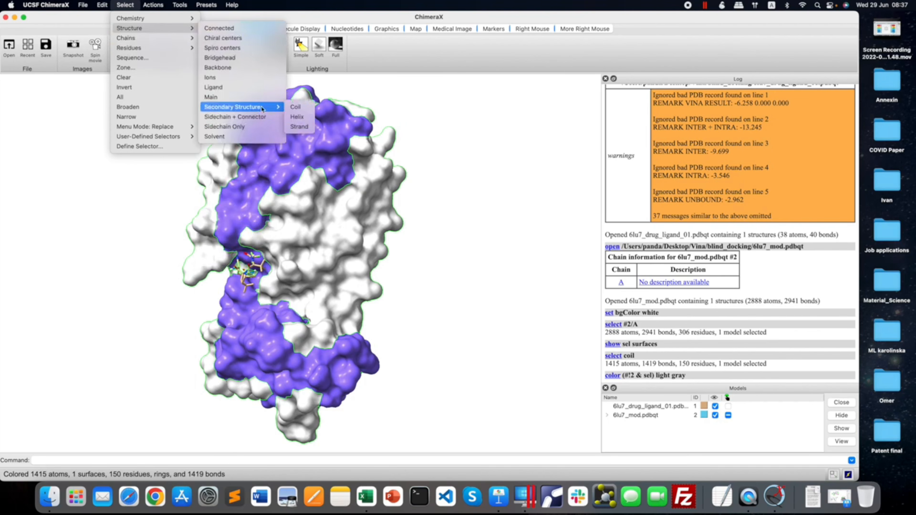
click(306, 117)
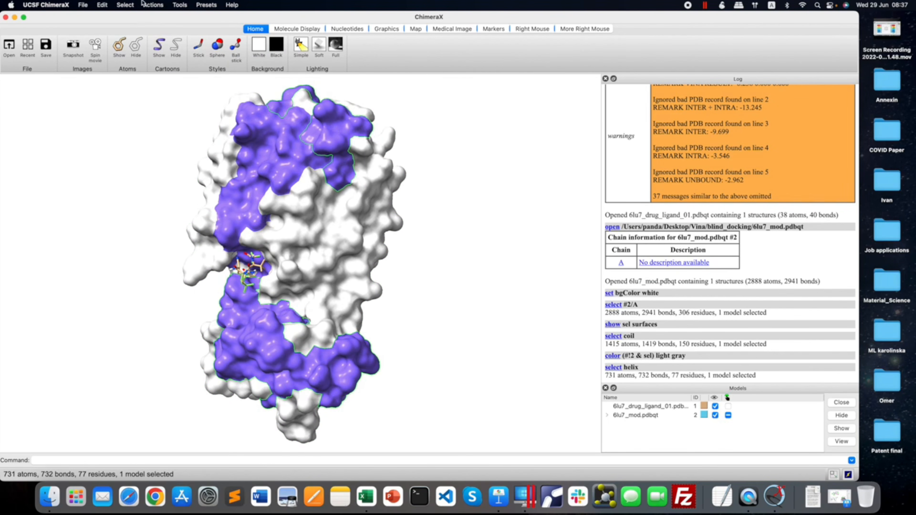
click(153, 4)
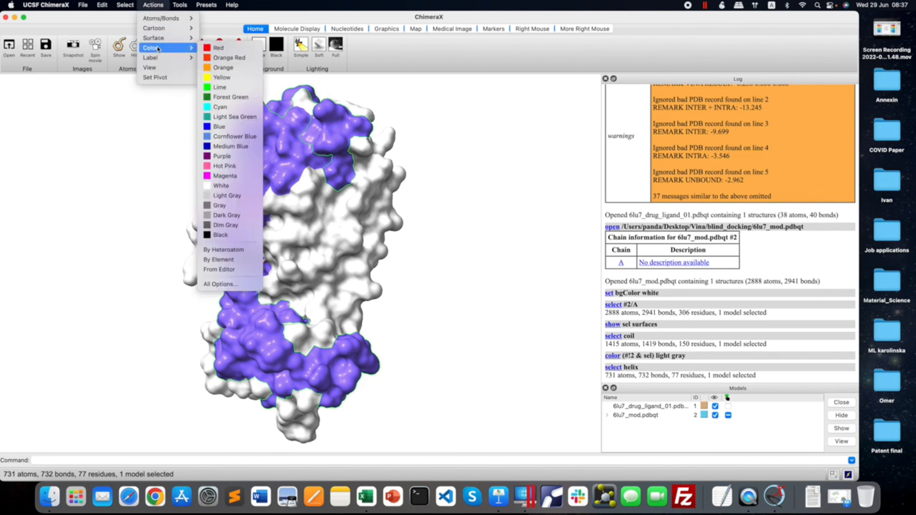
click(230, 117)
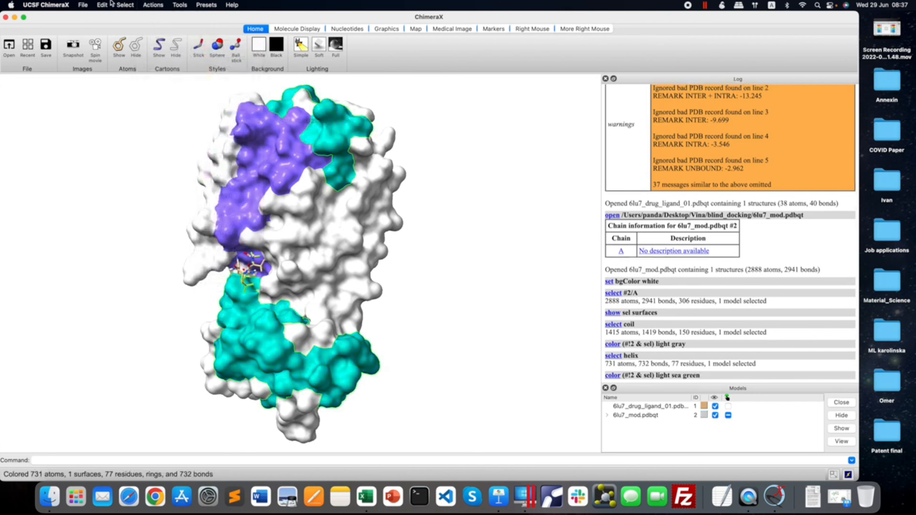
Select the strand secondary structure of the protein and color it cornflower blue.
click(125, 5)
mouse_move(137, 46)
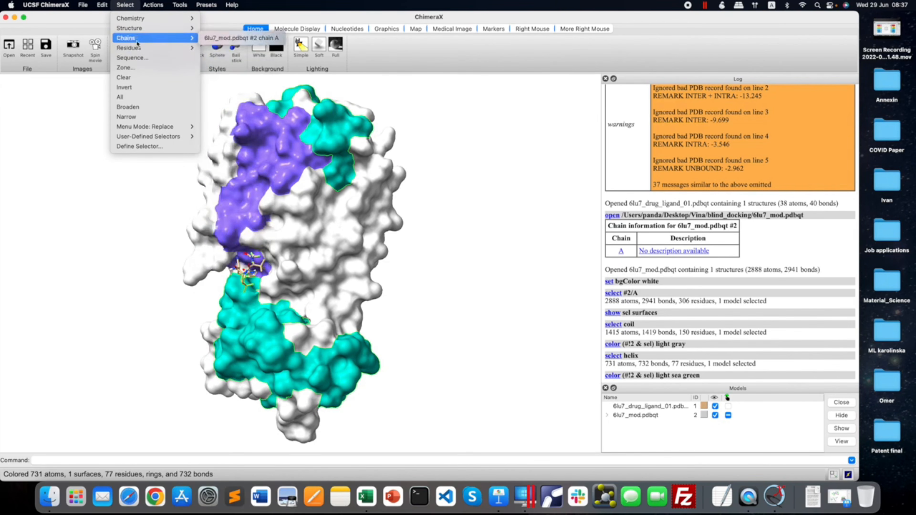
mouse_move(276, 106)
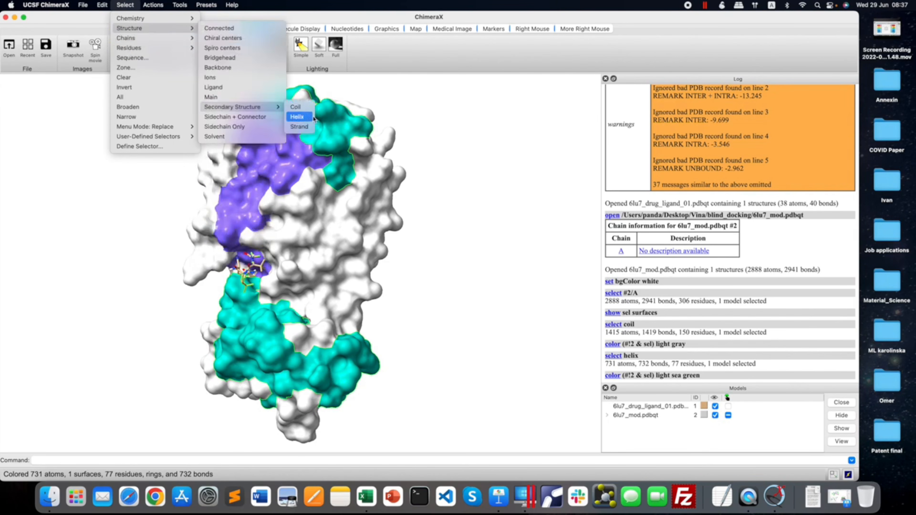
click(299, 126)
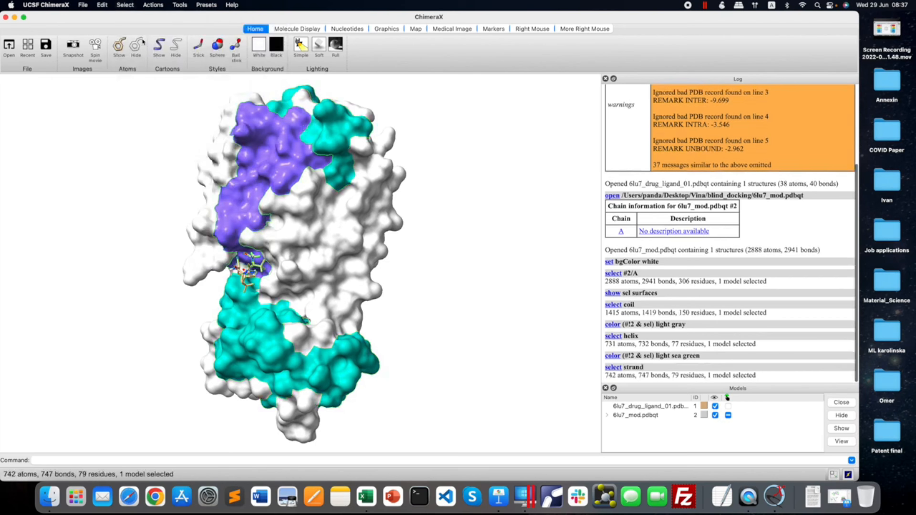
click(153, 5)
mouse_move(160, 48)
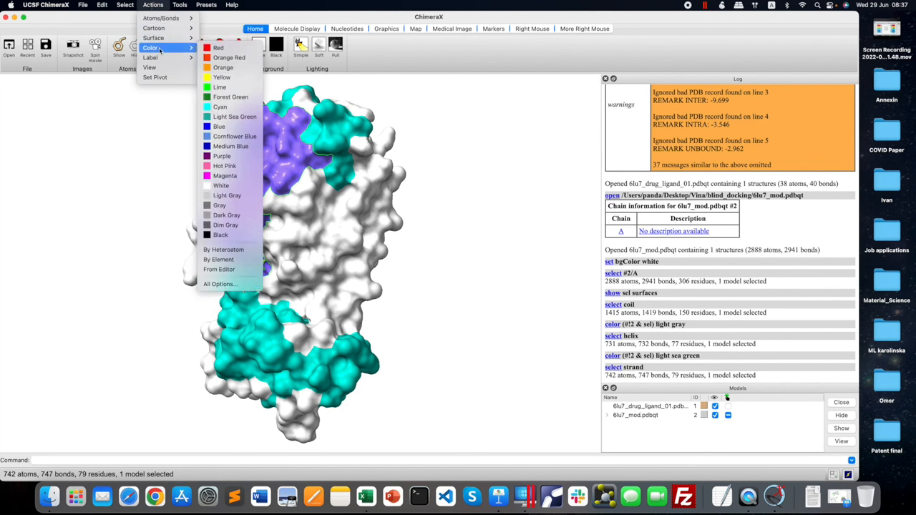
click(233, 137)
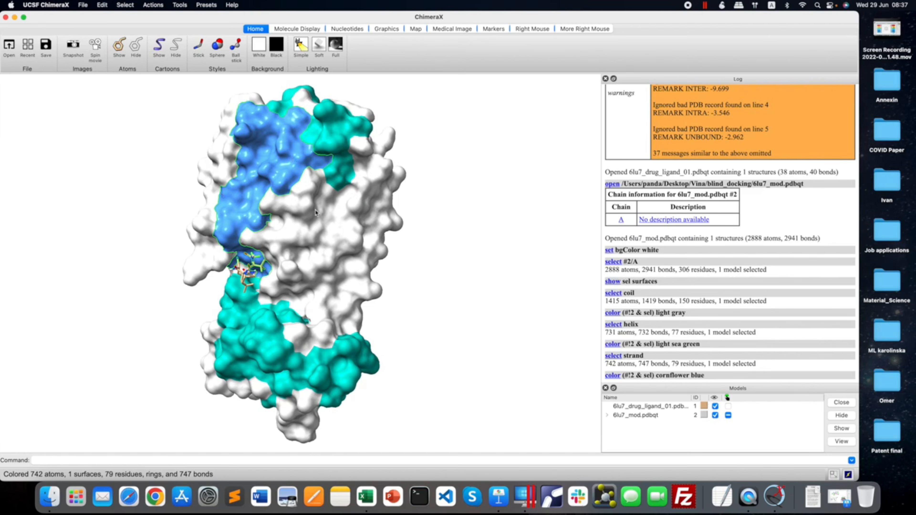
Select the UNL ligand residue, try the sphere style, set it to ball-and-stick, and clear the selection.
drag(315, 213, 347, 212)
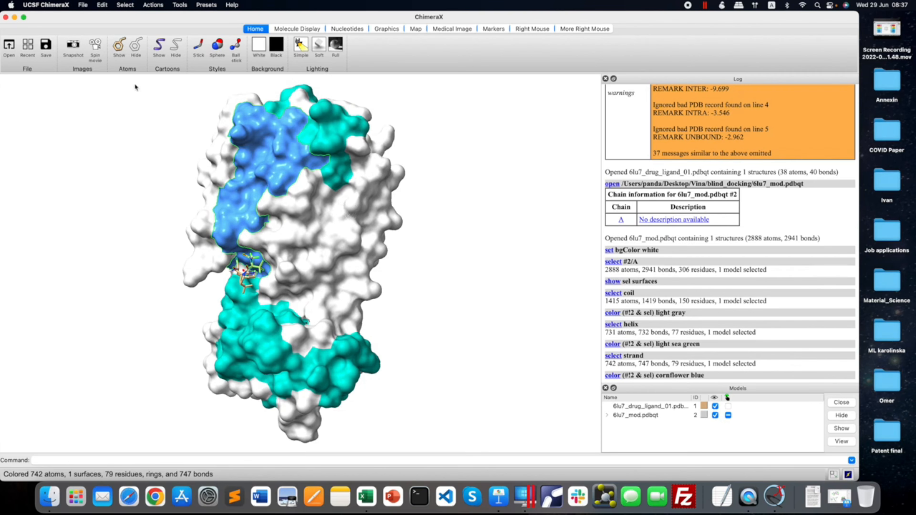
click(123, 3)
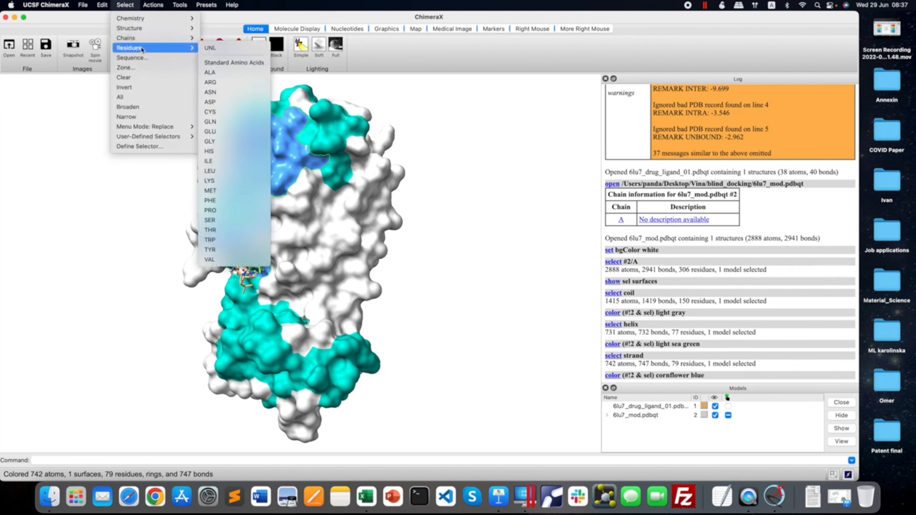
click(208, 48)
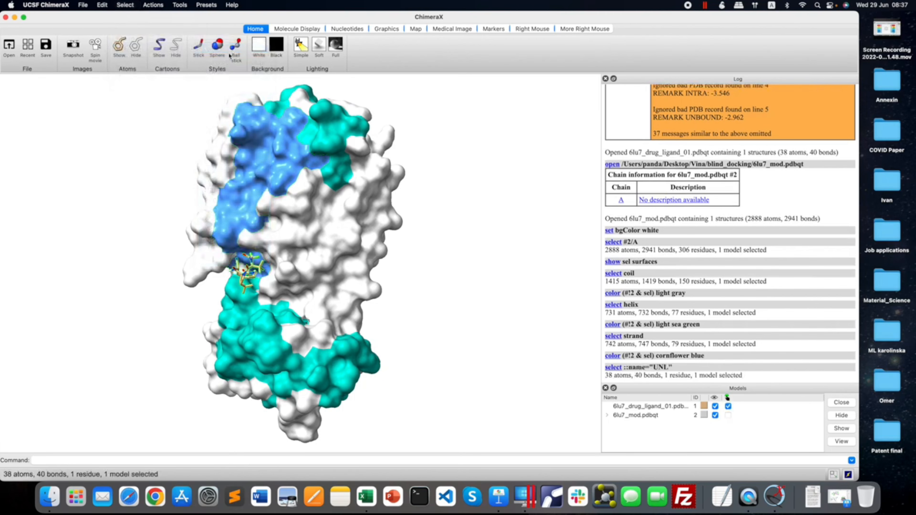
click(216, 45)
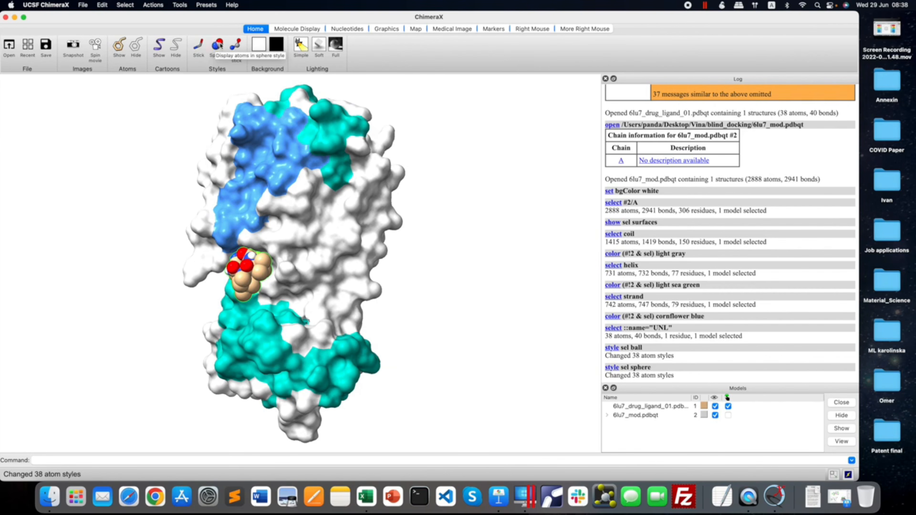
click(236, 45)
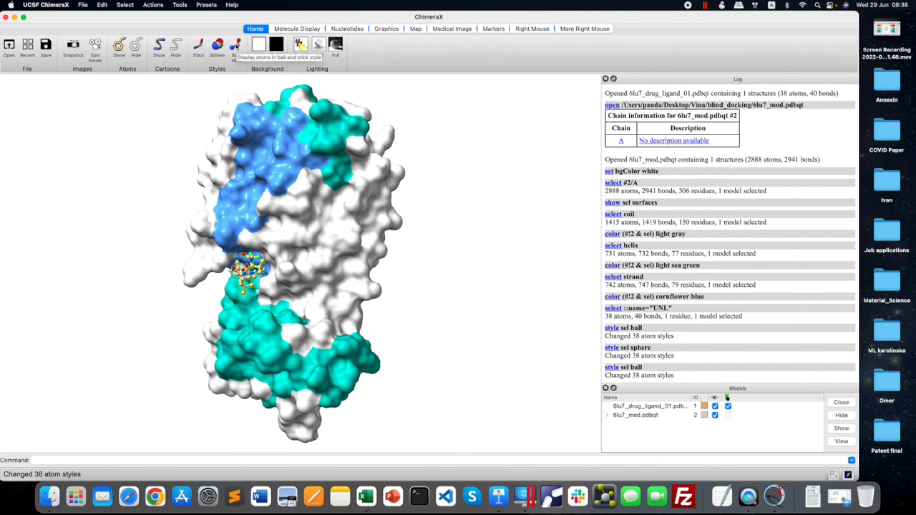
click(125, 5)
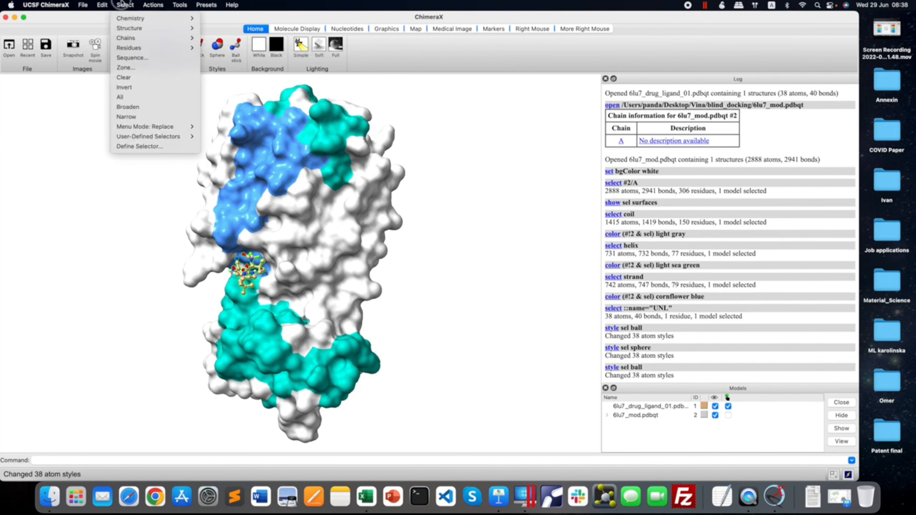
click(136, 77)
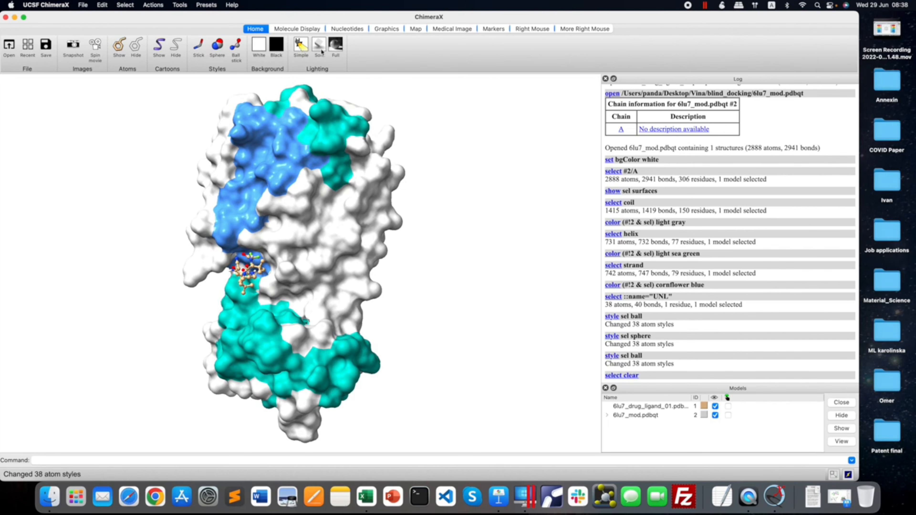
Compare the simple and full lighting presets on the complex and settle on soft lighting.
click(301, 46)
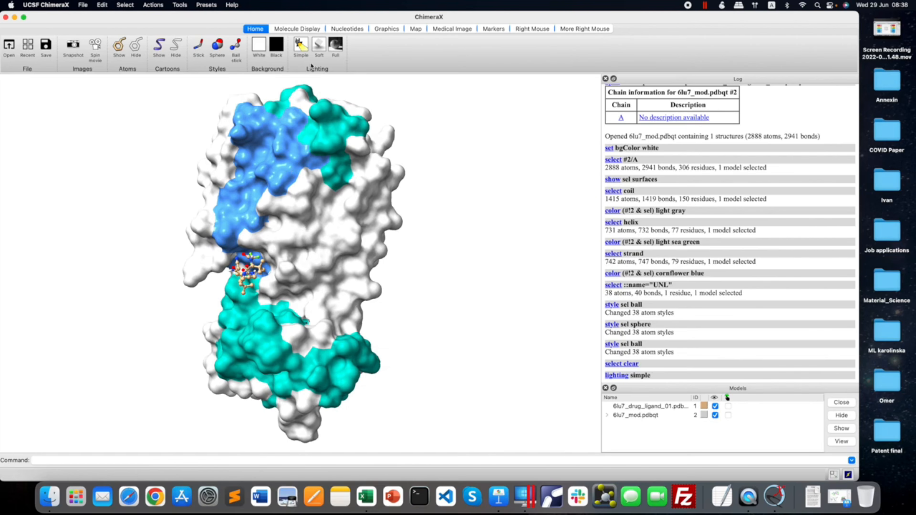
click(336, 46)
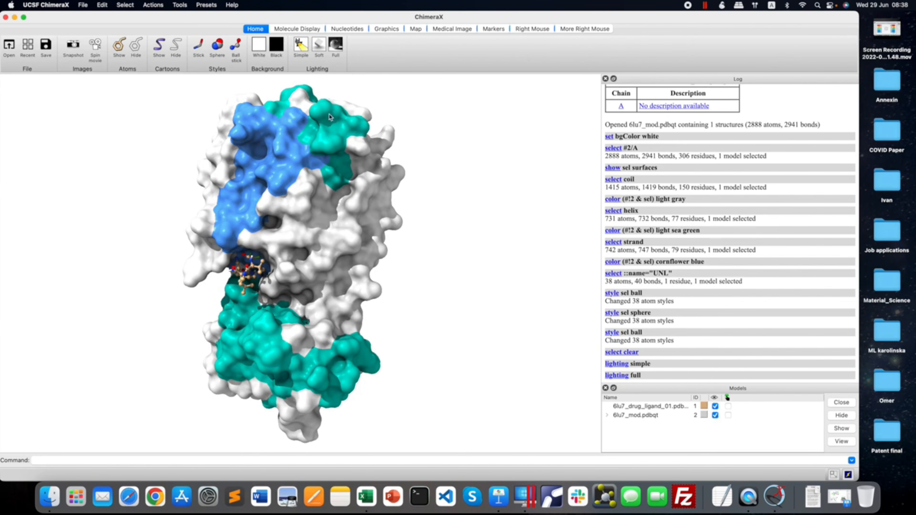
click(318, 46)
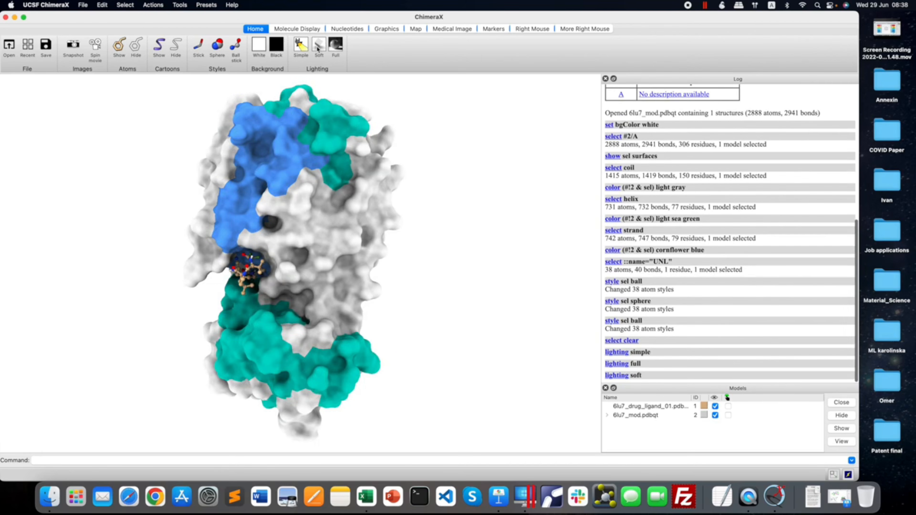
Save a snapshot of the whole protein surface with the docked ligand to the Desktop.
drag(327, 229, 324, 229)
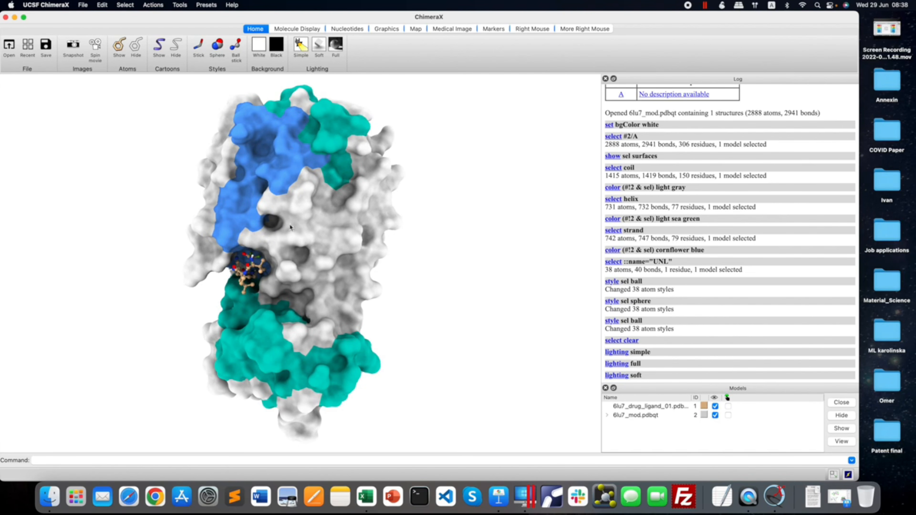
mouse_move(356, 257)
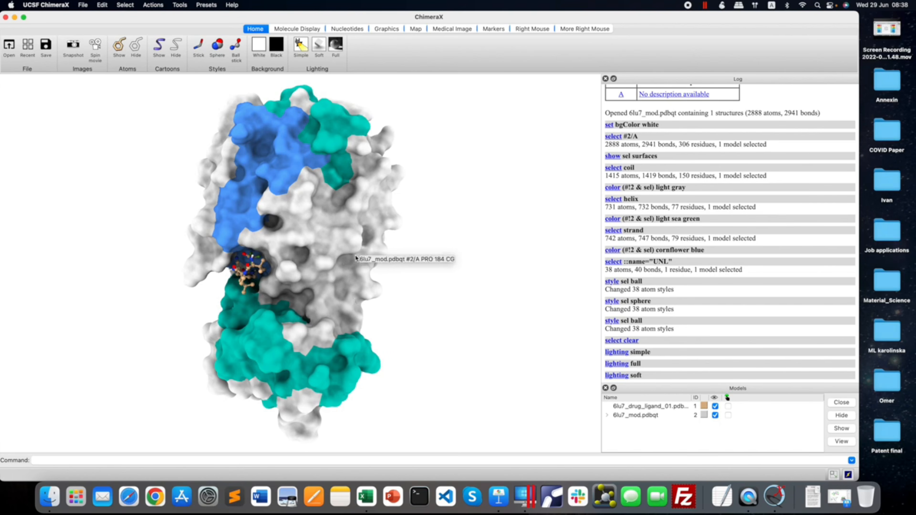
click(307, 234)
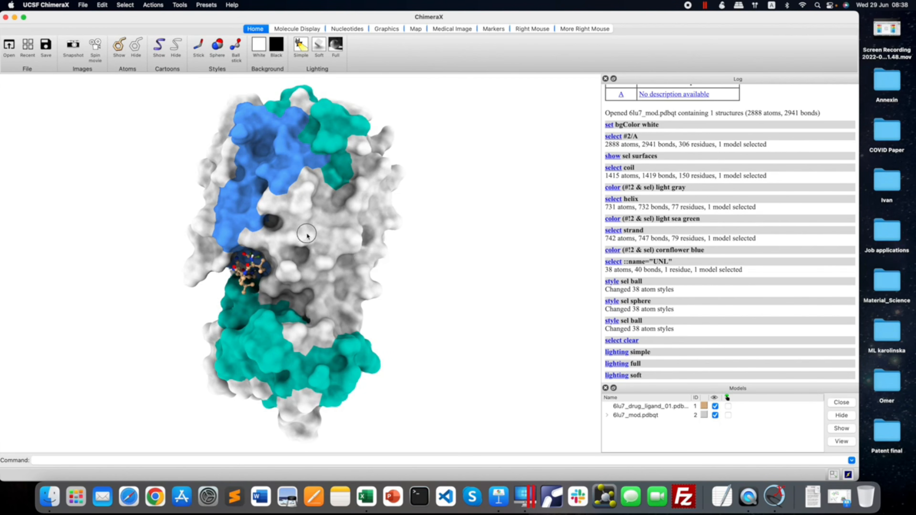
drag(306, 234, 309, 235)
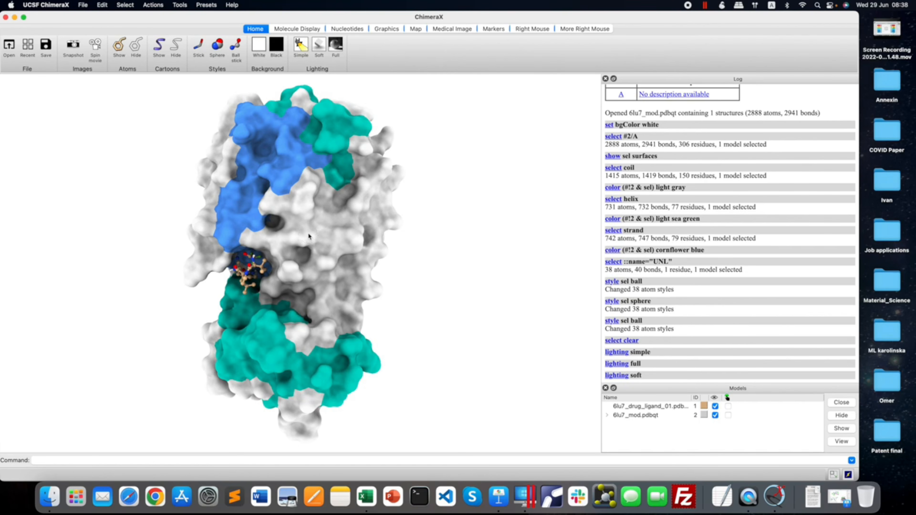
mouse_move(309, 234)
click(73, 46)
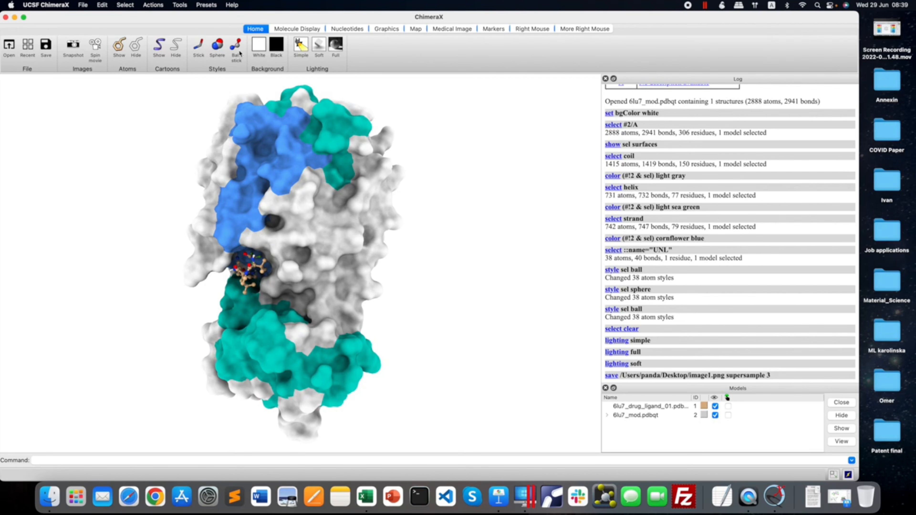
Select the UNL ligand residue and focus the view on it inside the binding pocket.
click(125, 5)
mouse_move(144, 47)
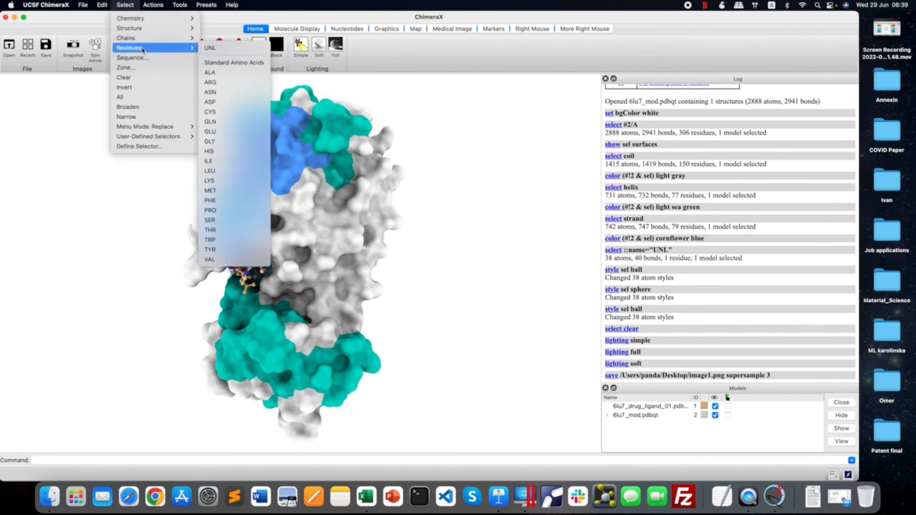
click(232, 50)
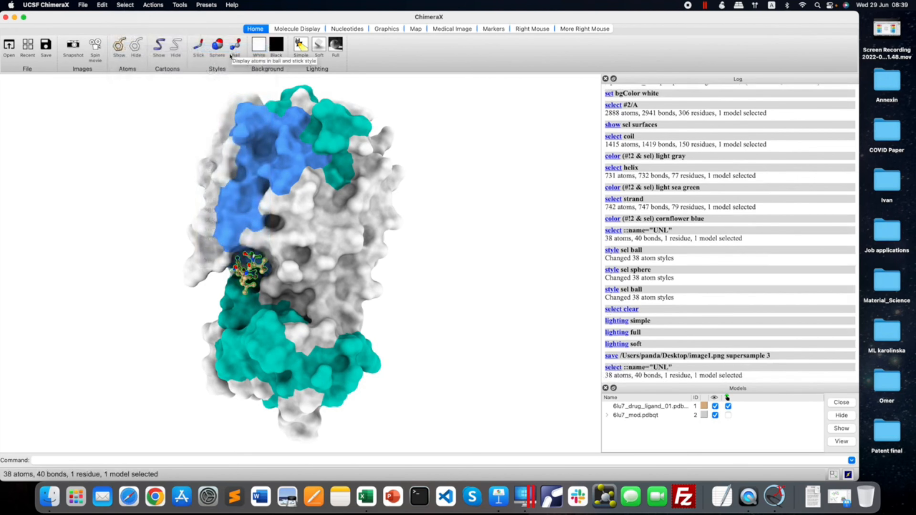
click(152, 4)
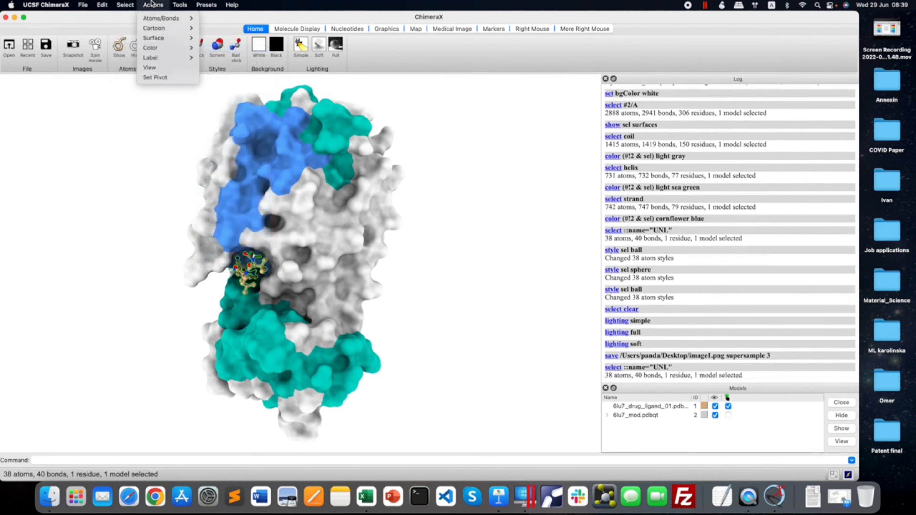
click(166, 67)
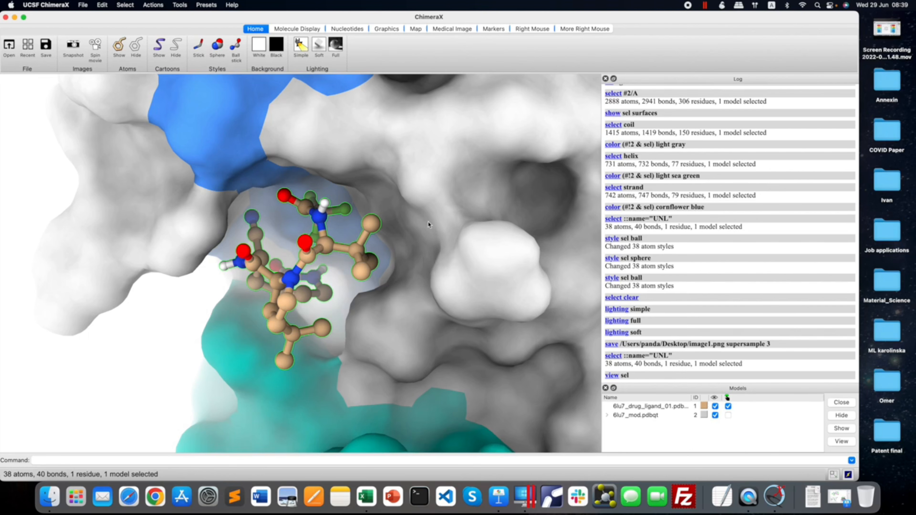
Clear the selection and save a close-up snapshot of the ligand in its surface pocket.
click(125, 5)
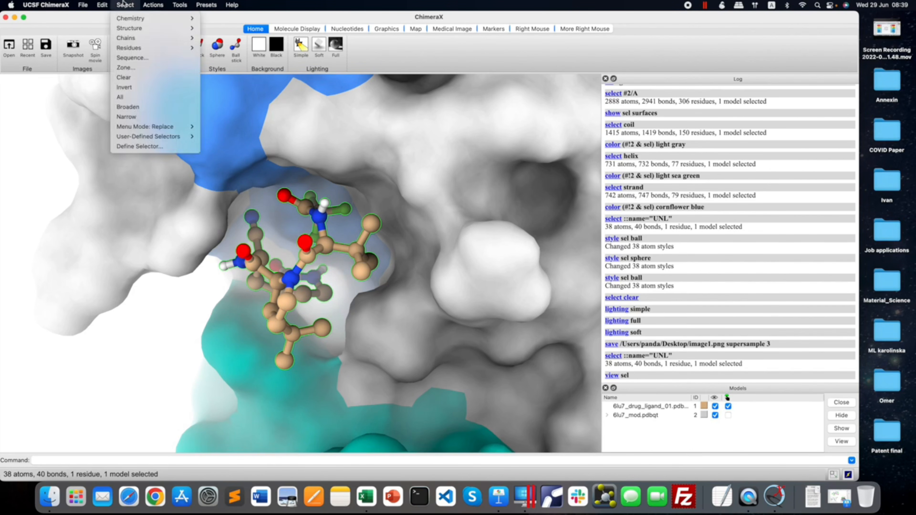
click(136, 78)
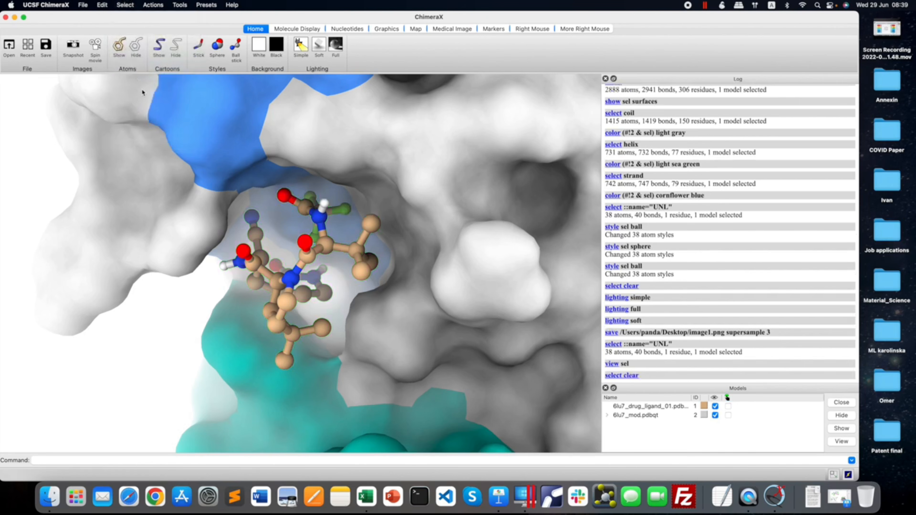
click(72, 45)
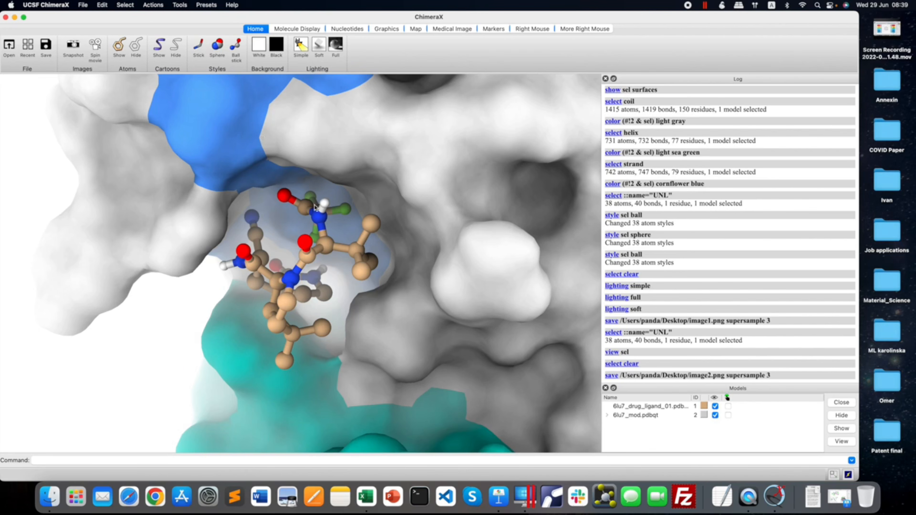
Select chain A of 6lu7_mod.pdbqt and hide its molecular surface.
click(125, 5)
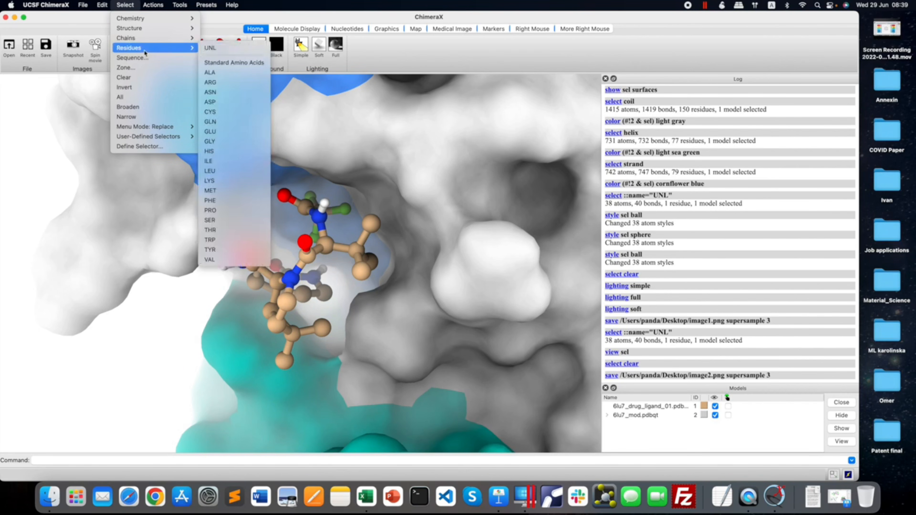
mouse_move(163, 42)
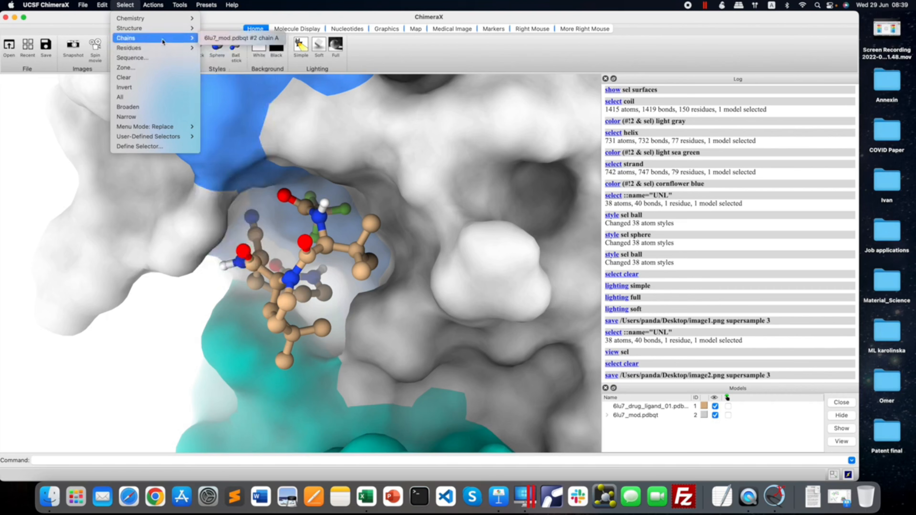
click(241, 38)
click(286, 31)
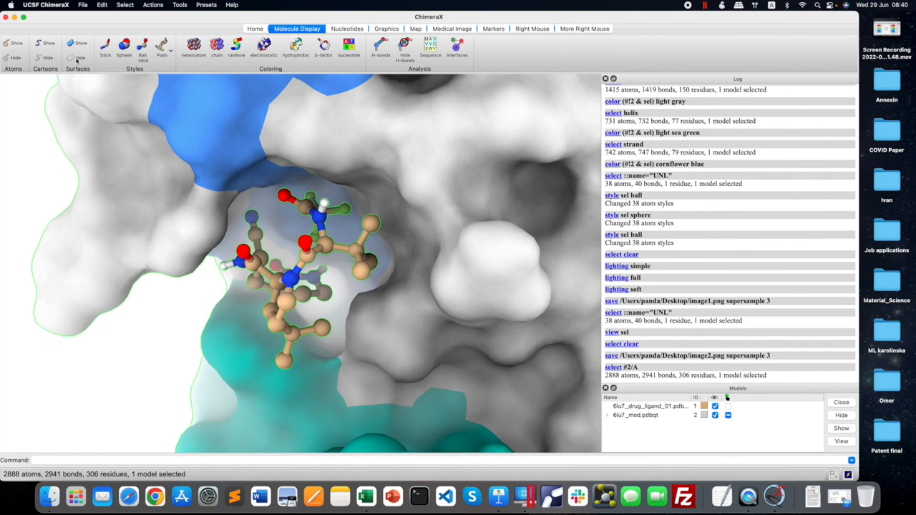
click(77, 59)
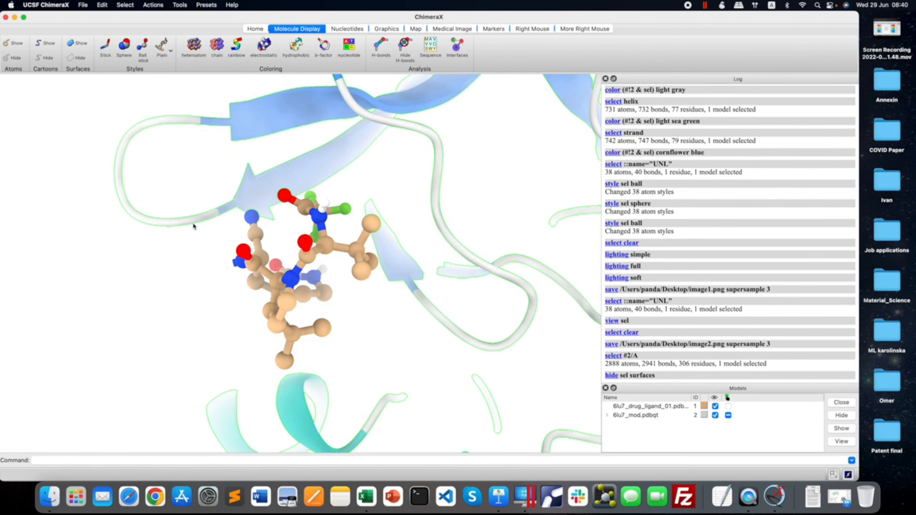
Select the UNL ligand residue and display its hydrogen bonds with the protein.
click(125, 5)
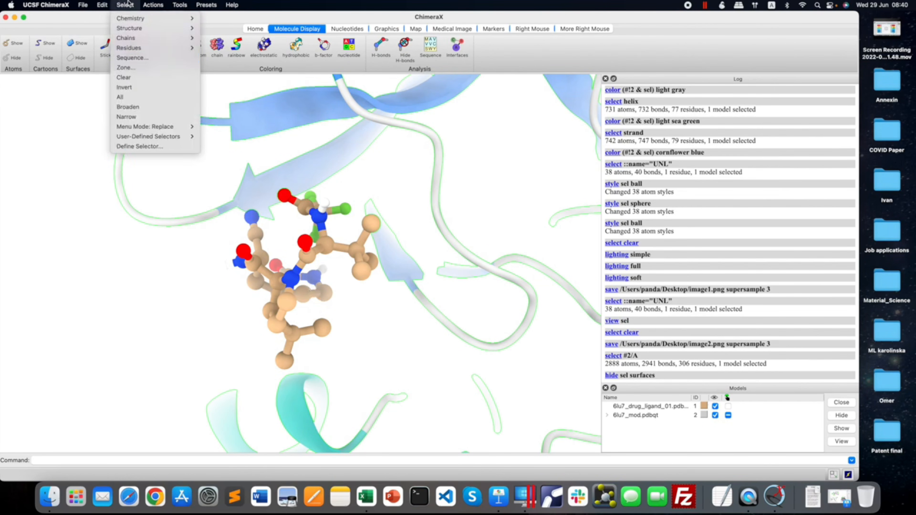
mouse_move(146, 52)
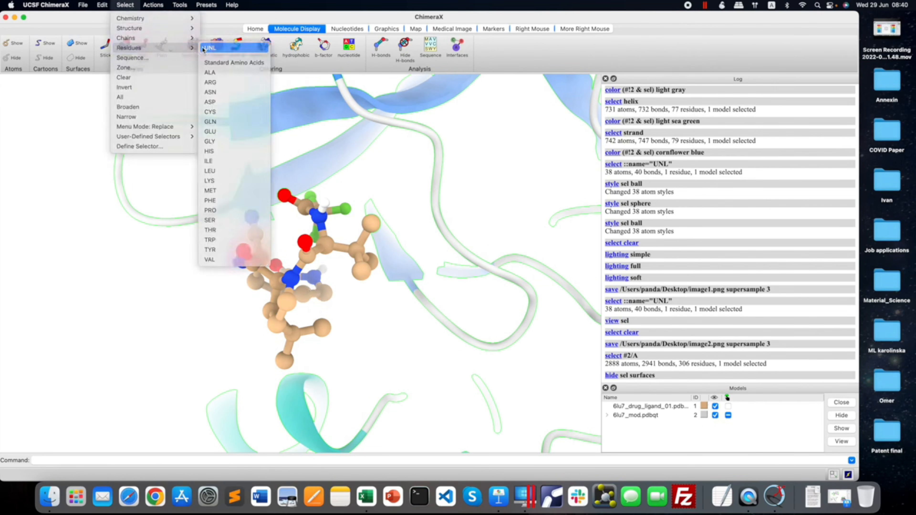
click(216, 48)
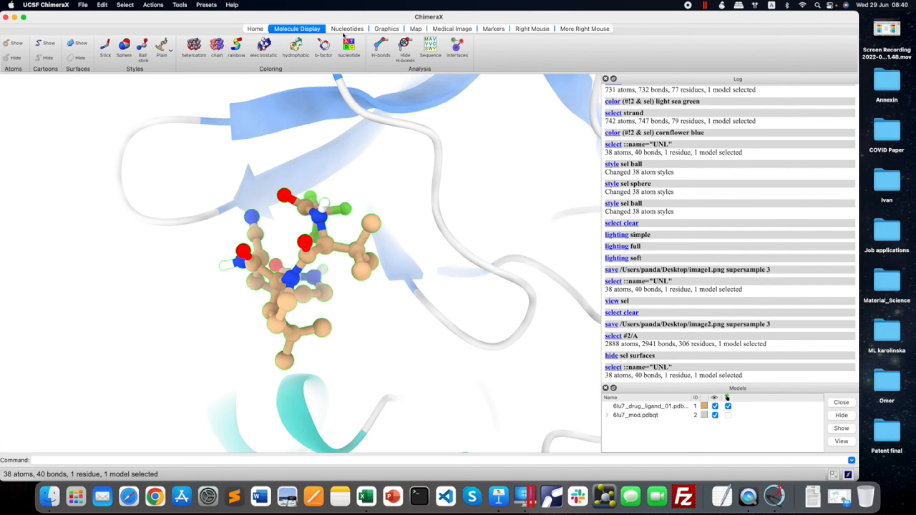
click(380, 45)
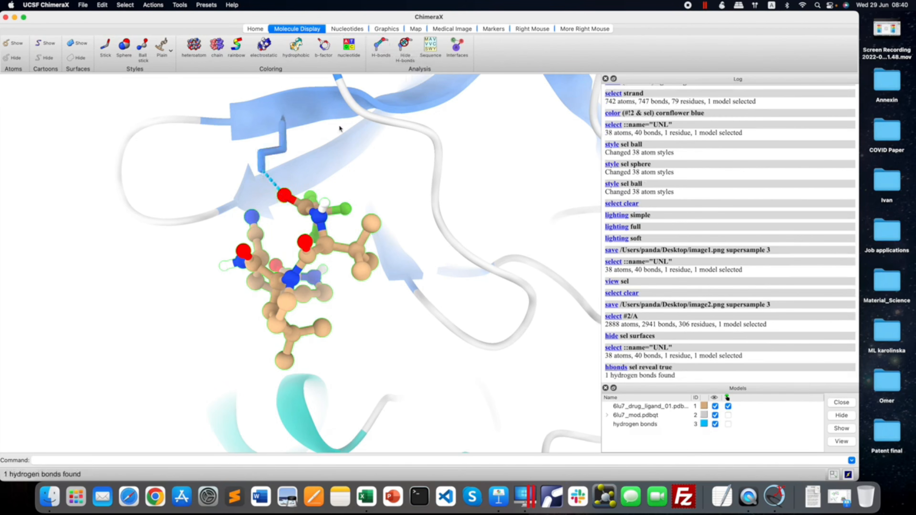
Label the hydrogen-bonded SER 158 residue and the UNL ligand residue in the 3D view.
click(533, 29)
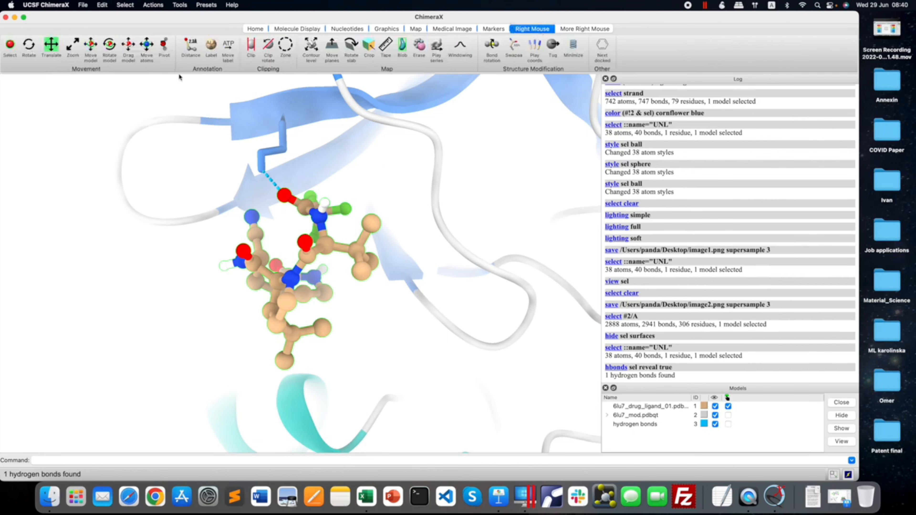
click(212, 46)
right_click(278, 150)
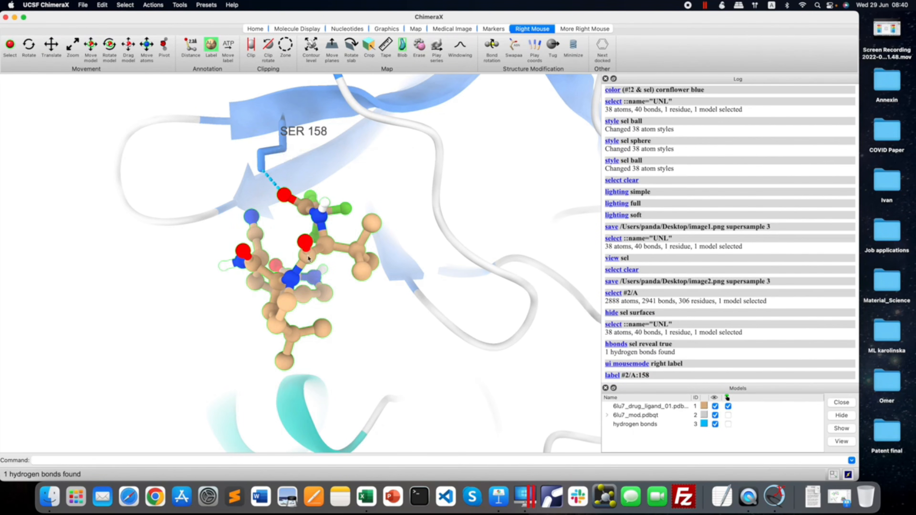
right_click(305, 248)
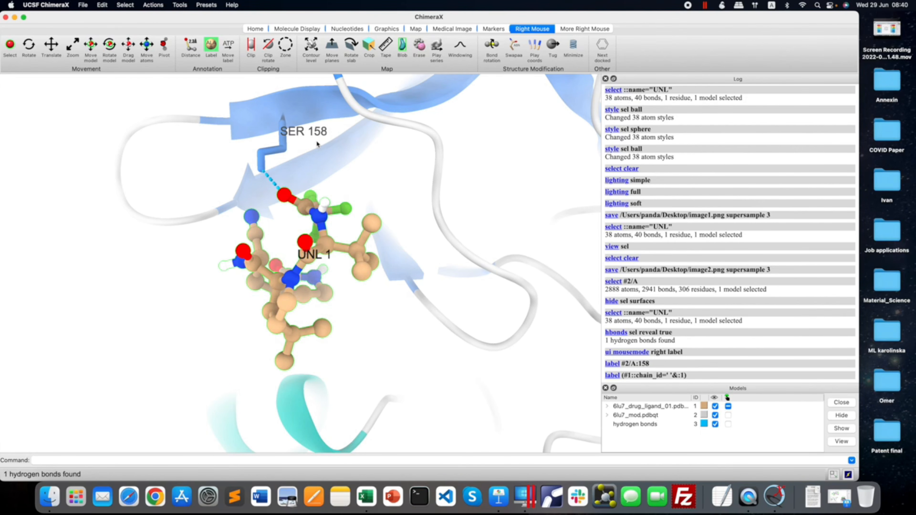
Add a distance measurement between the SER 158 HG atom and the ligand oxygen along the hydrogen bond.
click(190, 48)
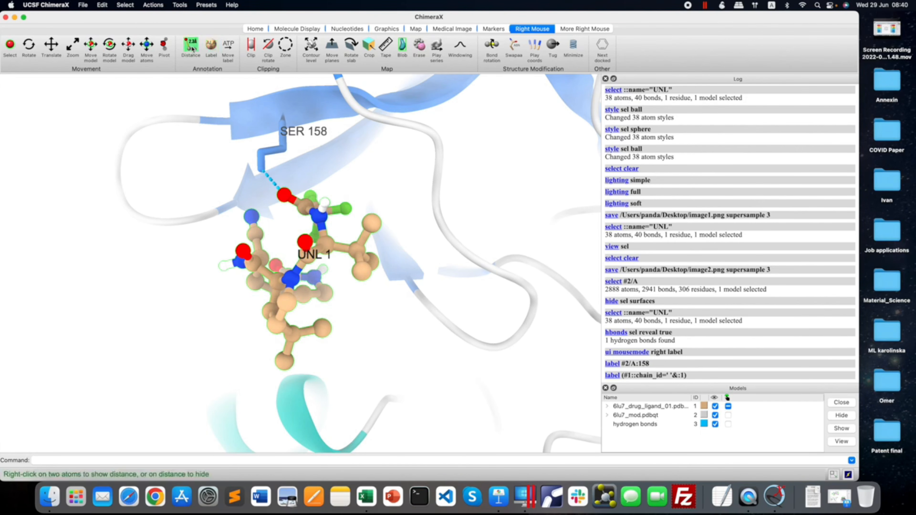
right_click(262, 163)
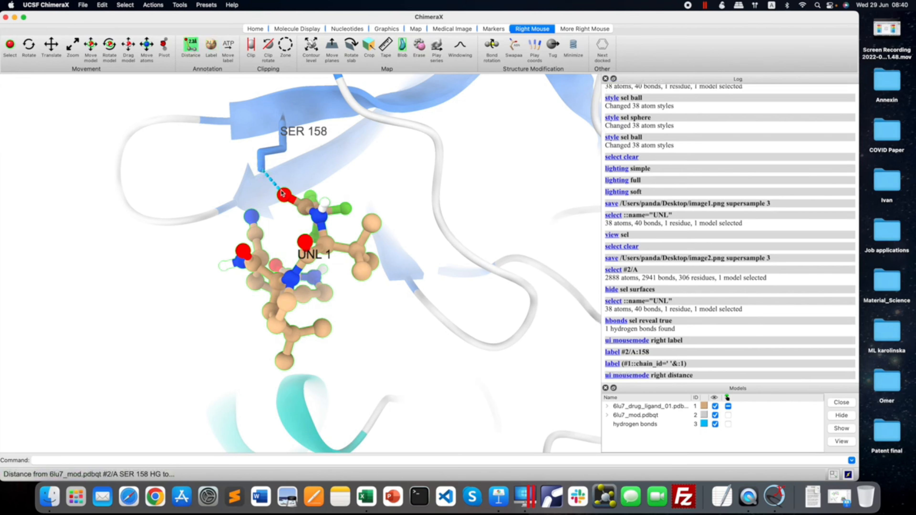
right_click(285, 196)
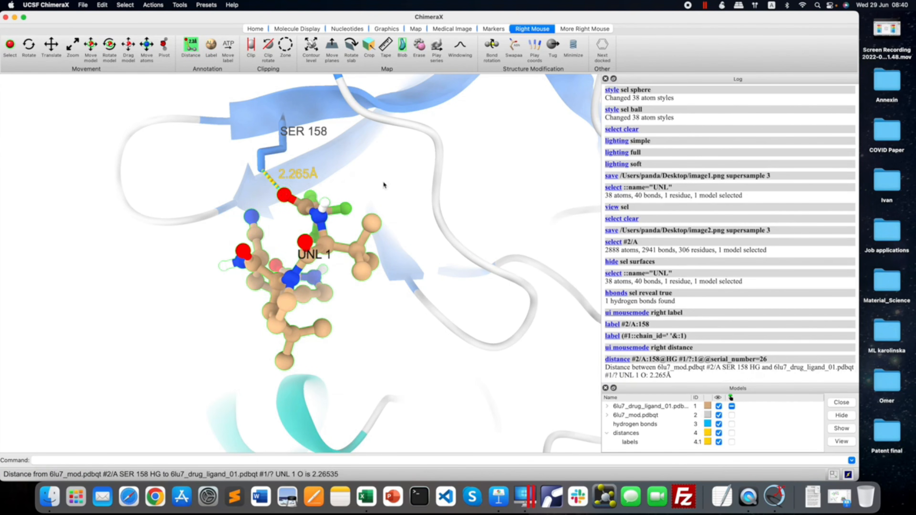
Clear the selection and save a snapshot of the labelled hydrogen bond, viewed with the ligand and SER 158 clearly apart.
click(255, 29)
drag(374, 184, 413, 204)
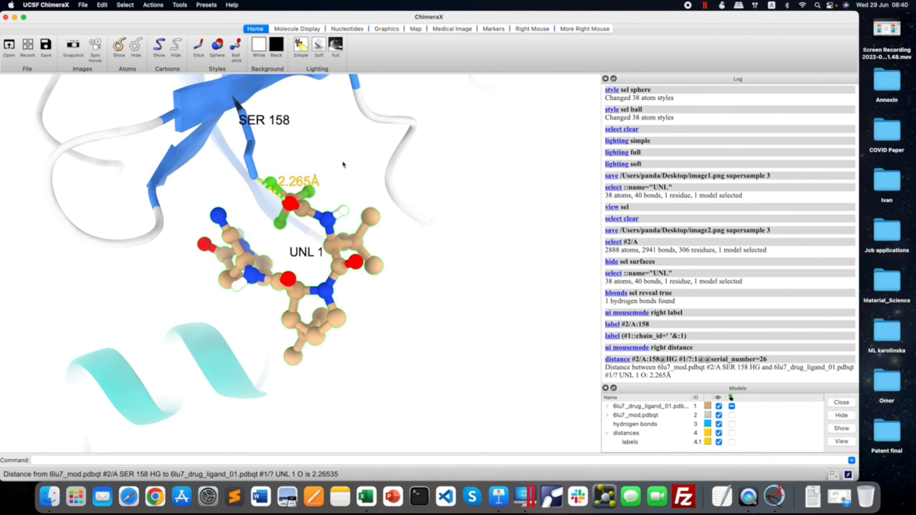
middle_drag(343, 165, 386, 189)
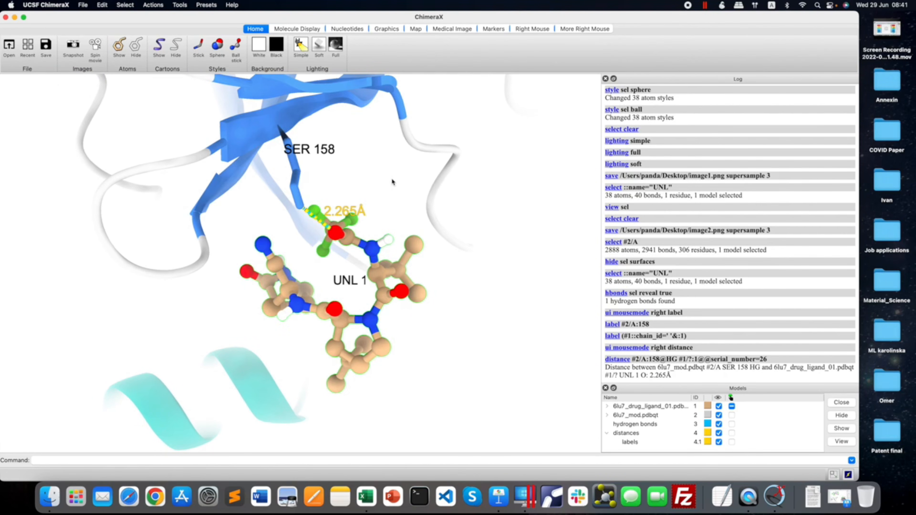
click(129, 5)
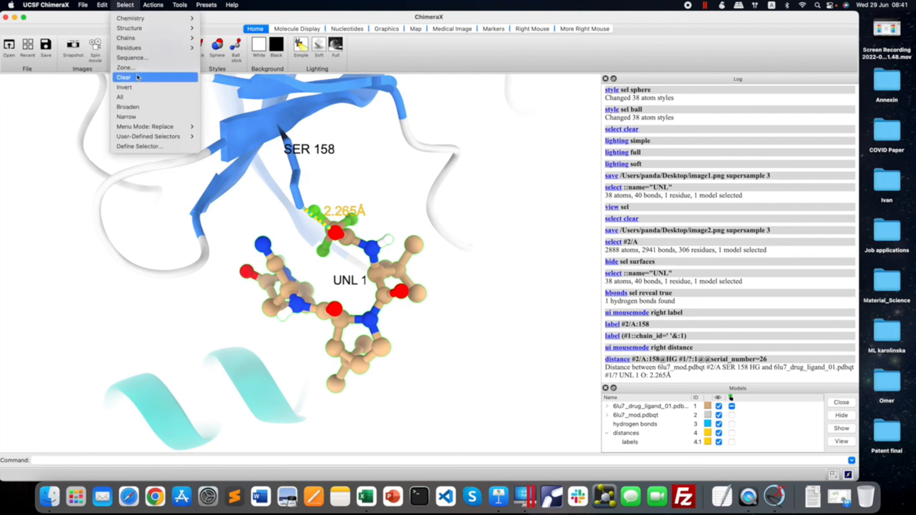
click(125, 77)
click(75, 46)
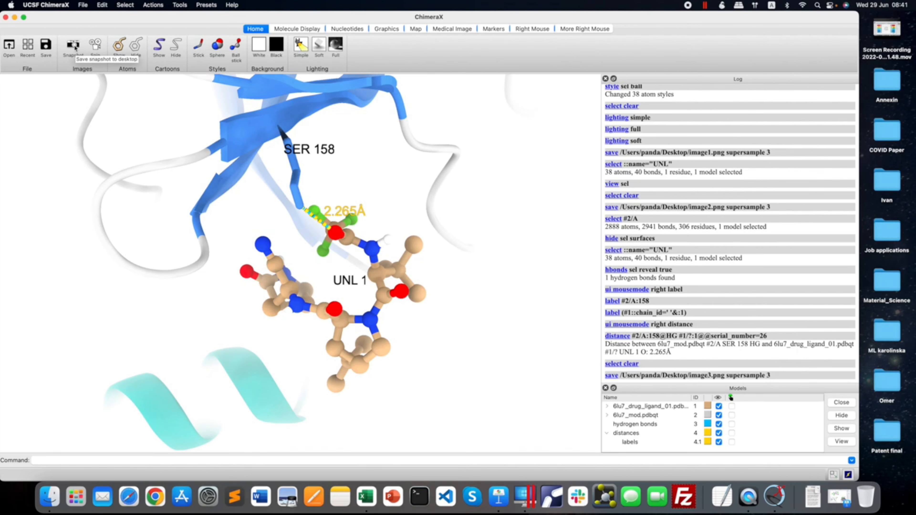
Close the ChimeraX and blind_docking folder windows and switch to the Keynote figure, moving its window up.
click(5, 17)
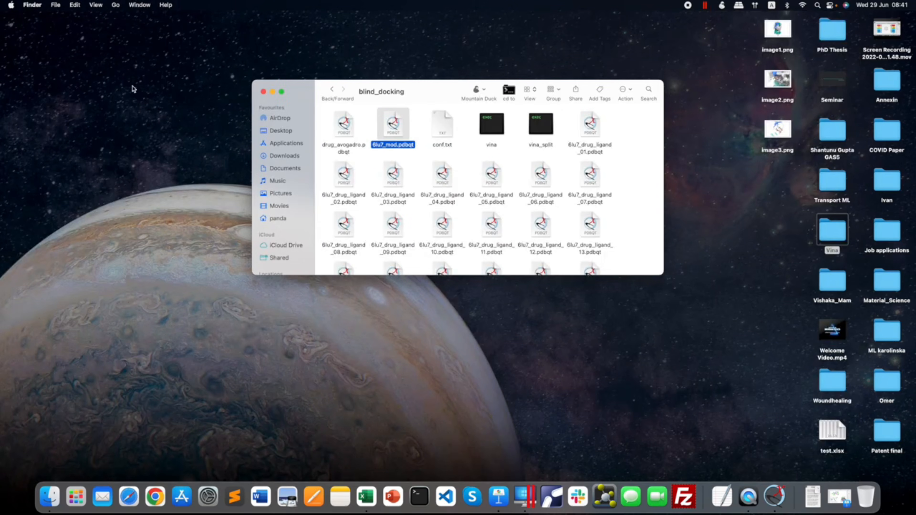
click(263, 91)
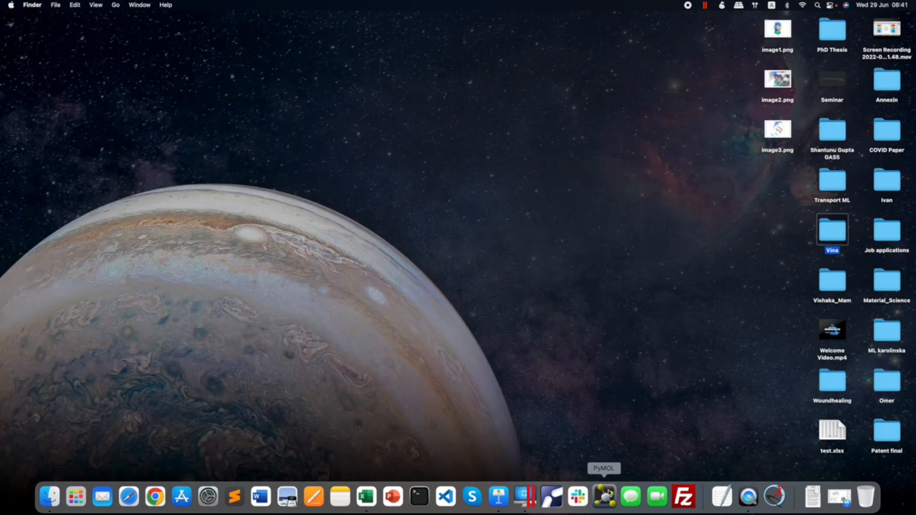
click(499, 497)
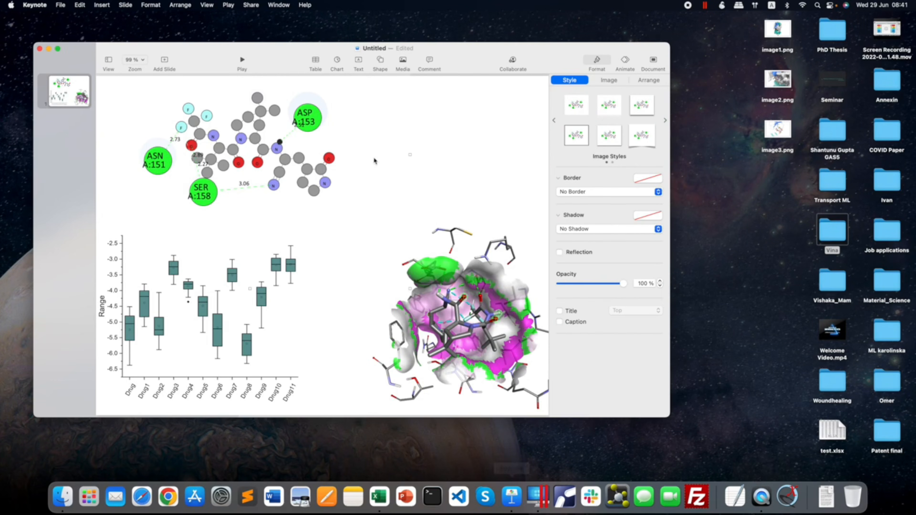
drag(454, 48, 469, 17)
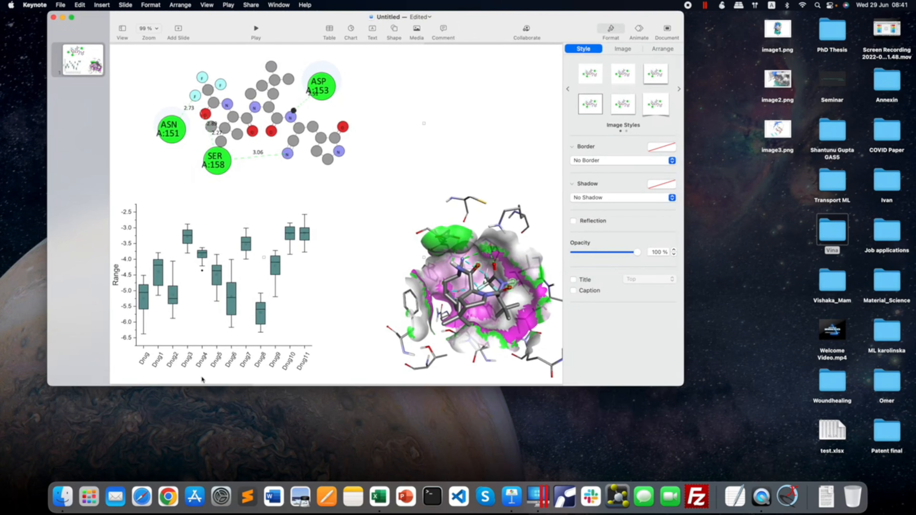
Switch to Safari, search for "A4 size in points" and look up the page width and height.
click(141, 499)
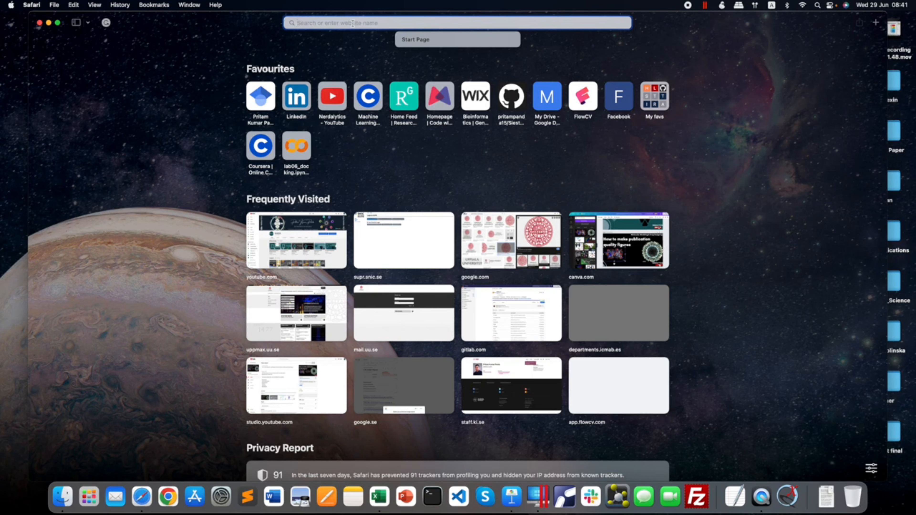
text(A4)
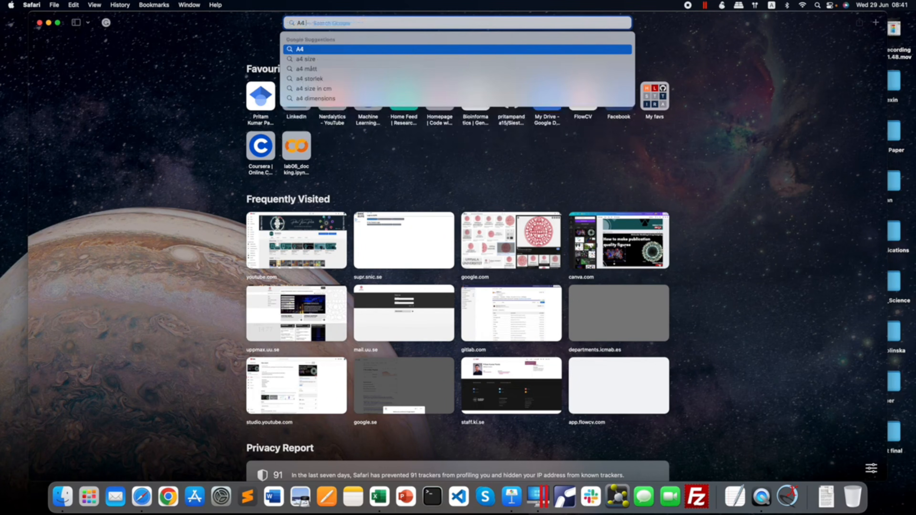
text( size in)
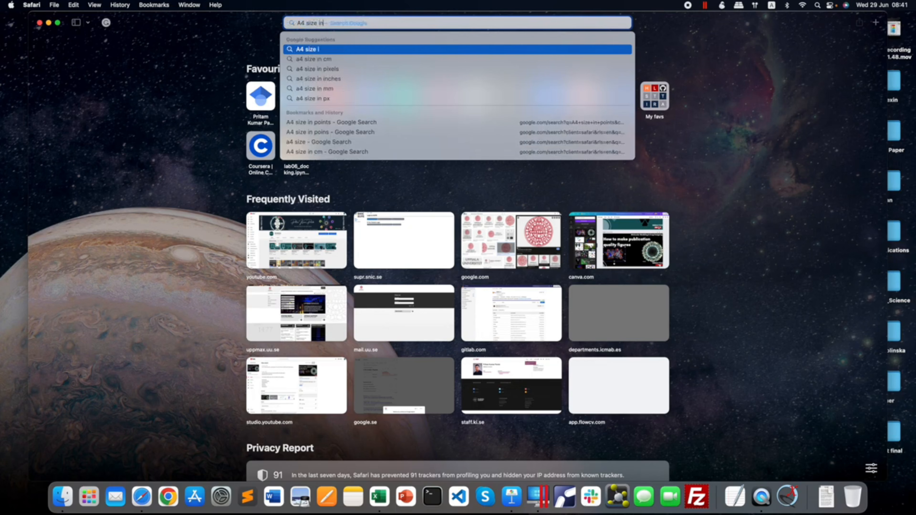
text( points)
key(Return)
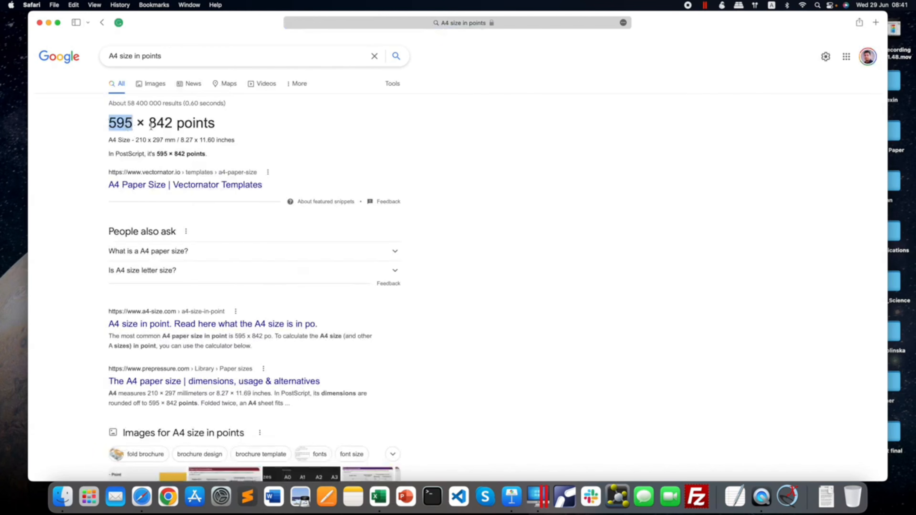
drag(149, 123, 177, 124)
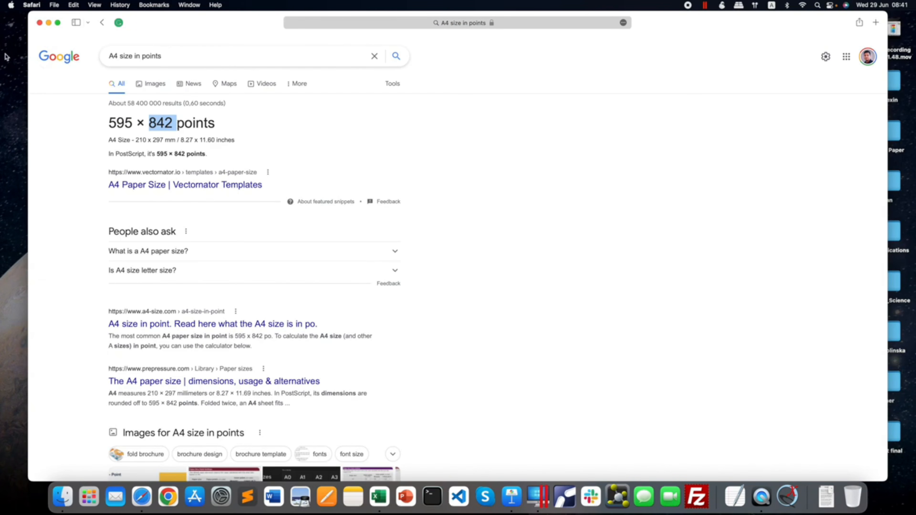
click(48, 22)
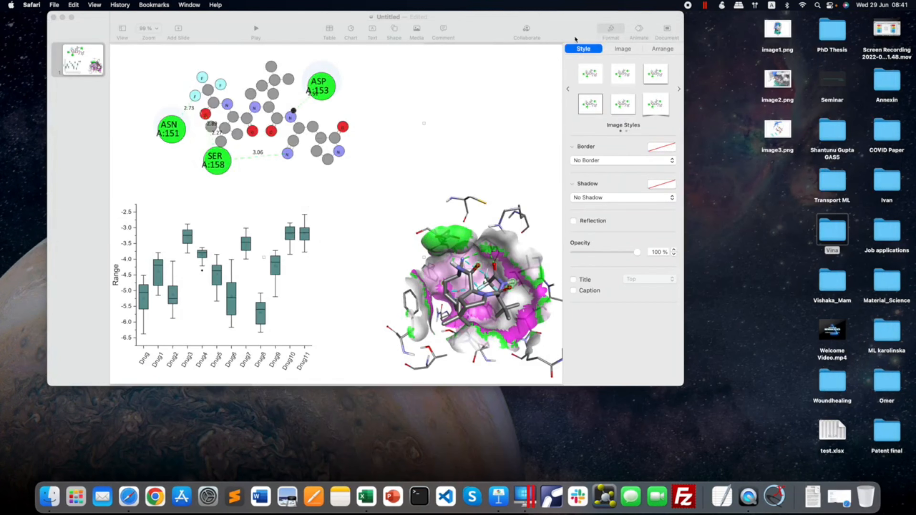
In the Keynote document, set a custom slide size of 595 pts wide by 842 pts high.
click(563, 26)
click(667, 28)
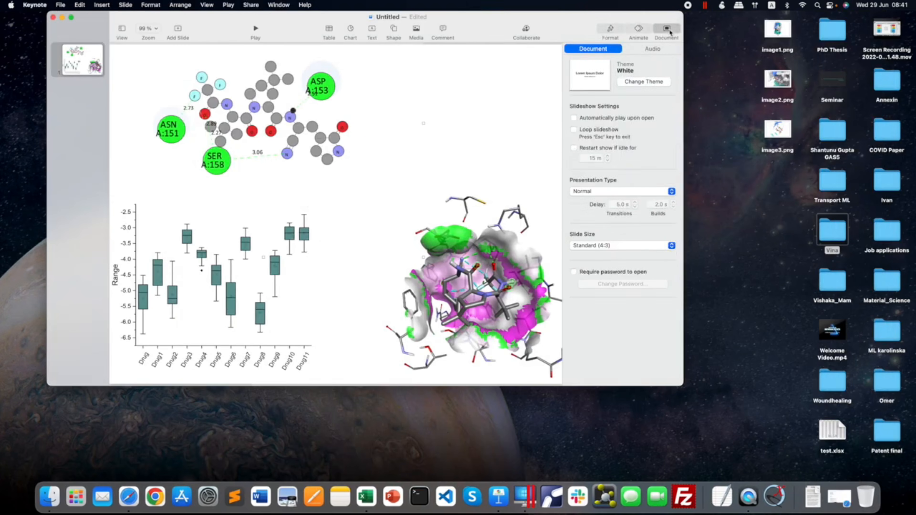
click(605, 245)
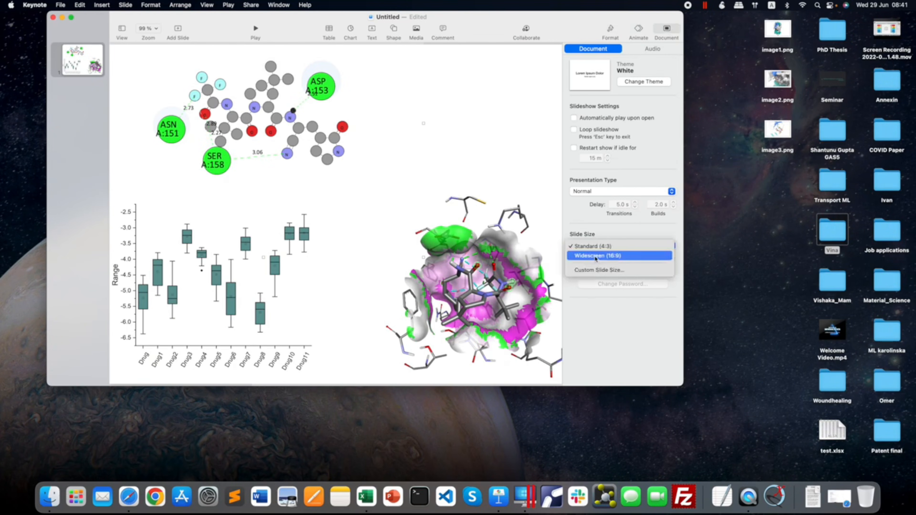
click(601, 271)
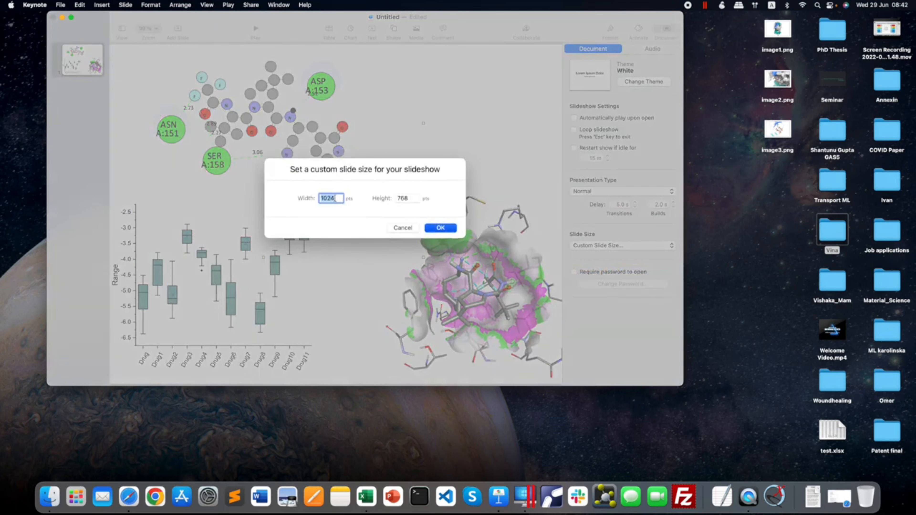
text(595)
key(Tab)
text(84)
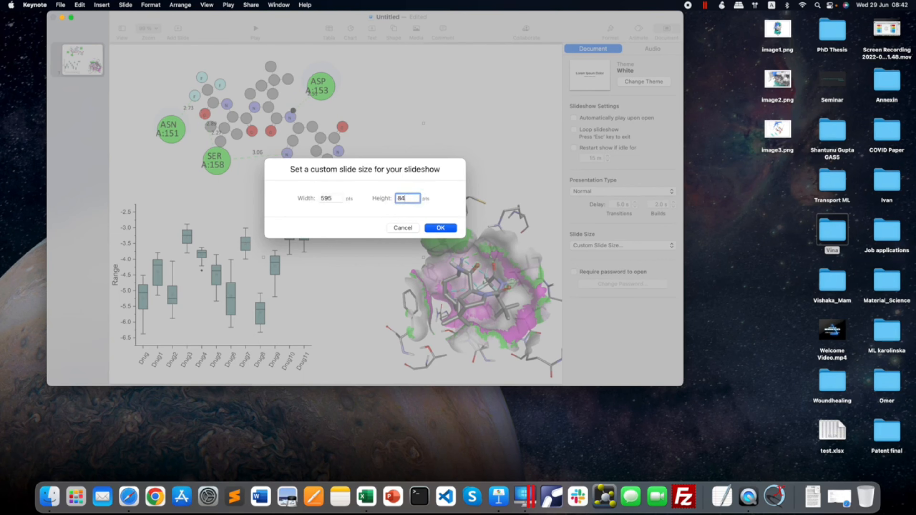
click(444, 228)
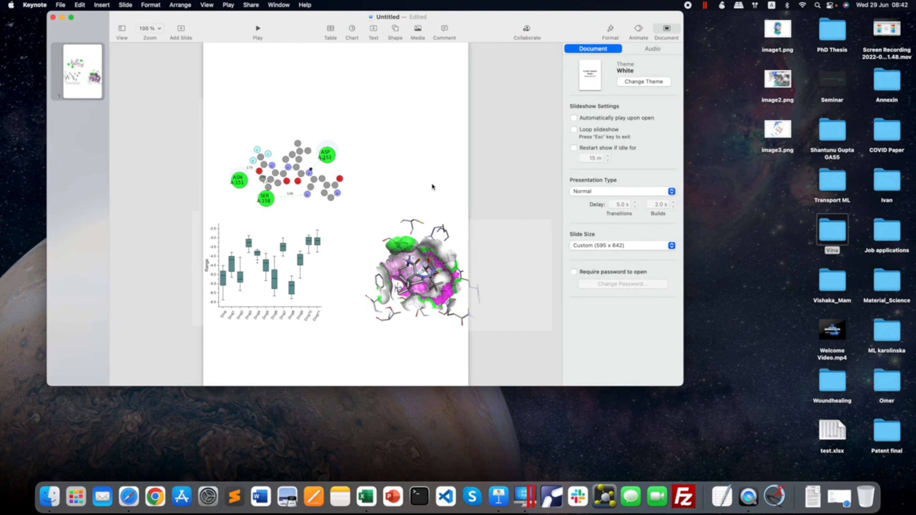
Enlarge the Keynote window to show more of the slide and close the Safari search window.
double_click(485, 26)
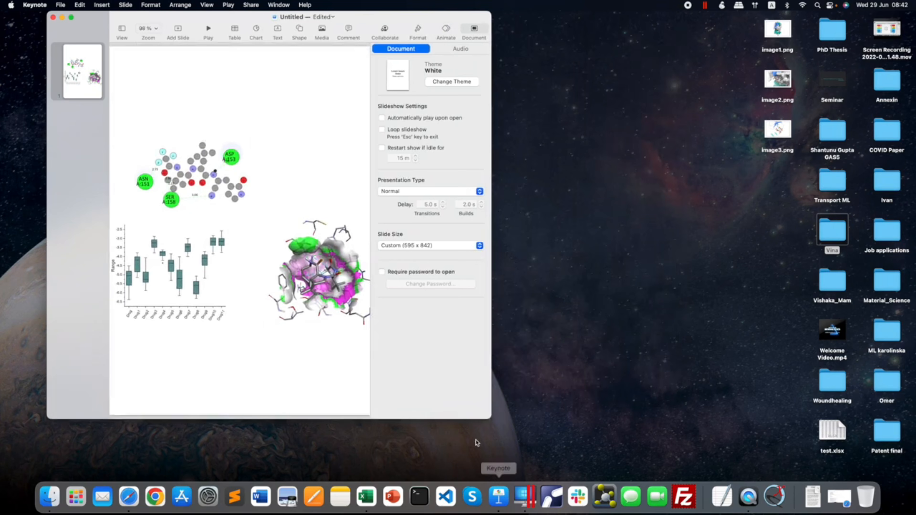
drag(493, 419, 874, 514)
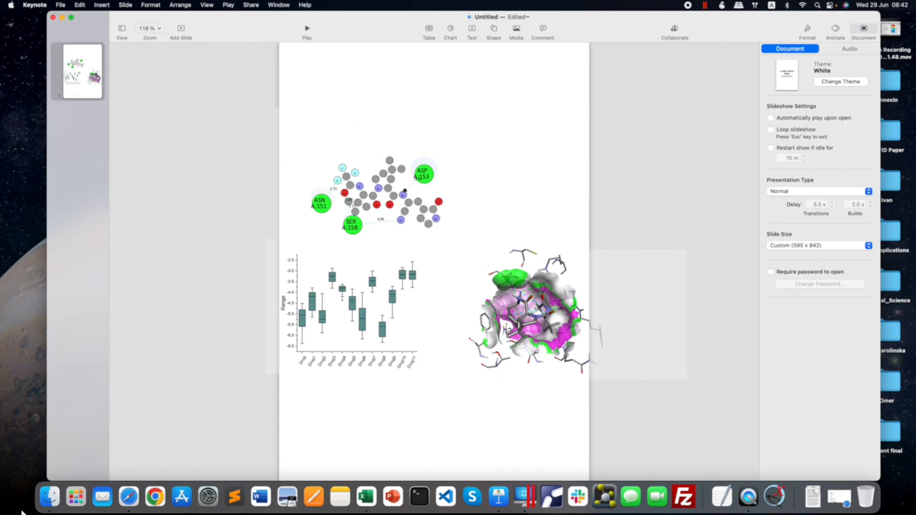
click(129, 498)
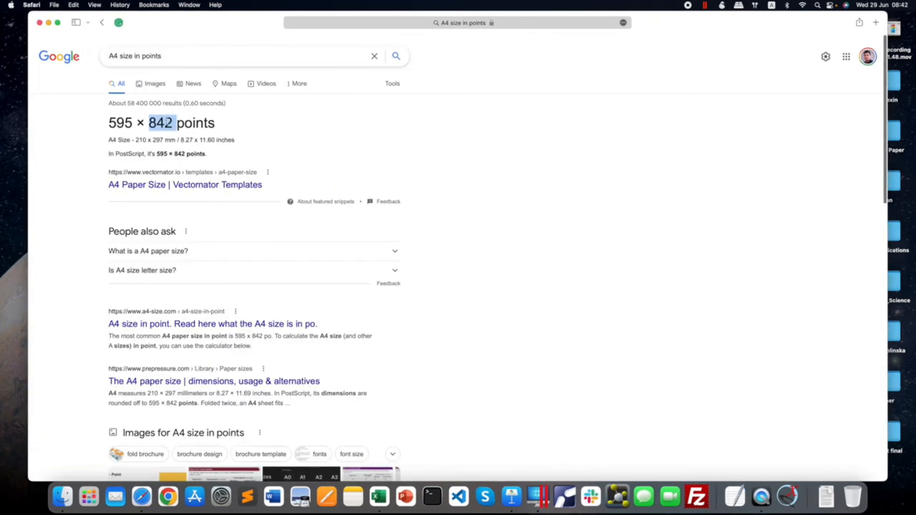
click(40, 23)
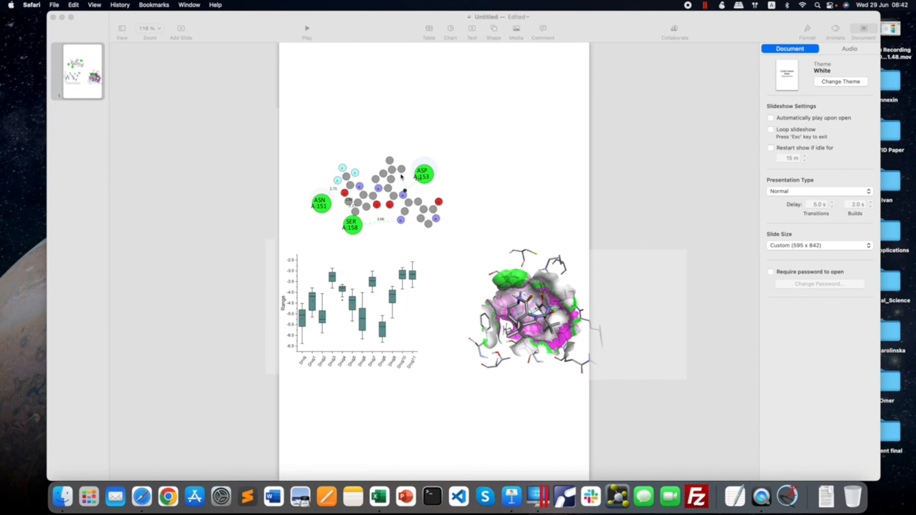
click(638, 187)
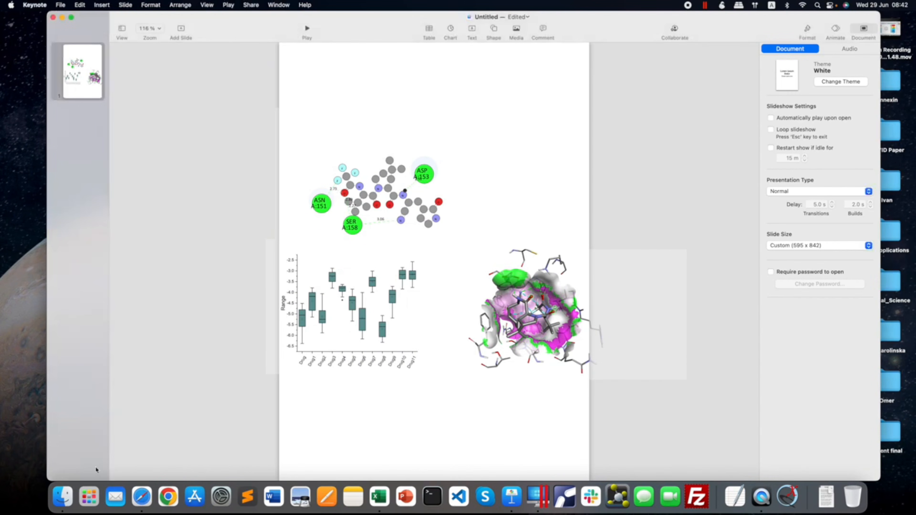
Insert image1.png and image2.png from the Desktop folder side by side in the upper part of the slide.
click(62, 497)
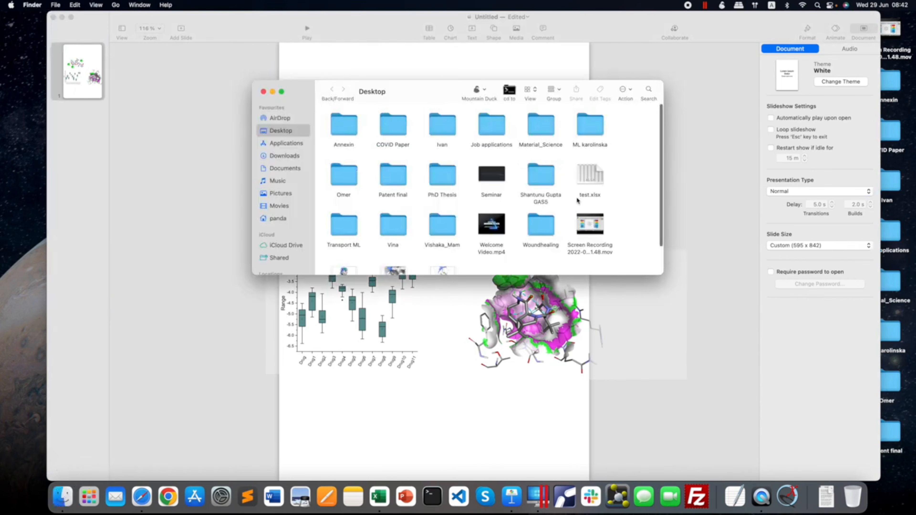
scroll(577, 201, down, 2)
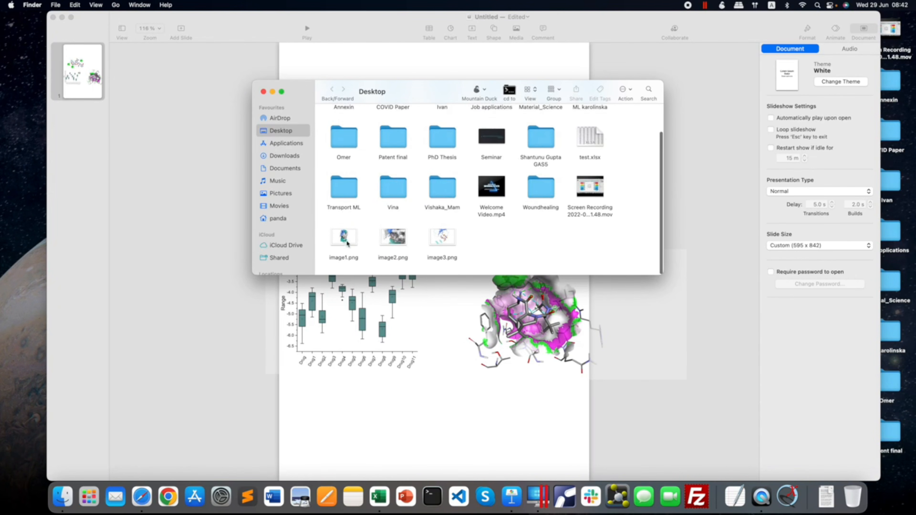
drag(397, 96, 675, 95)
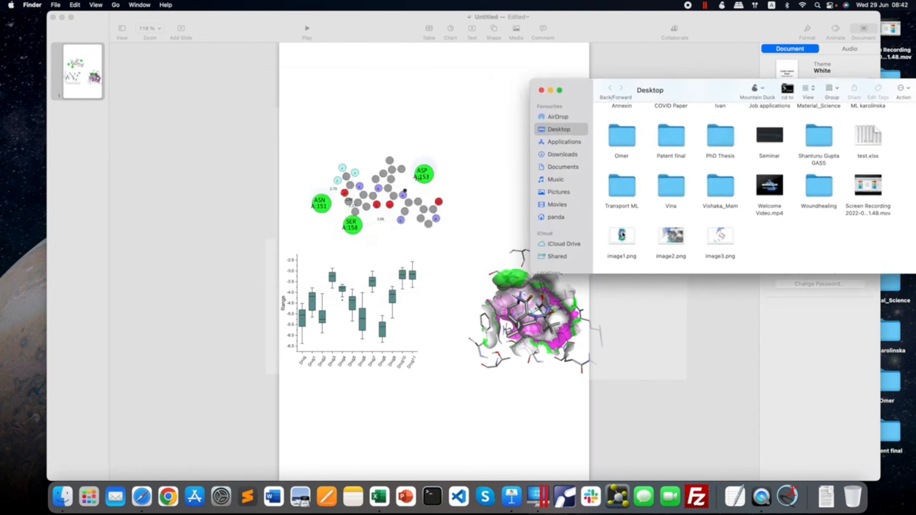
drag(622, 234, 334, 103)
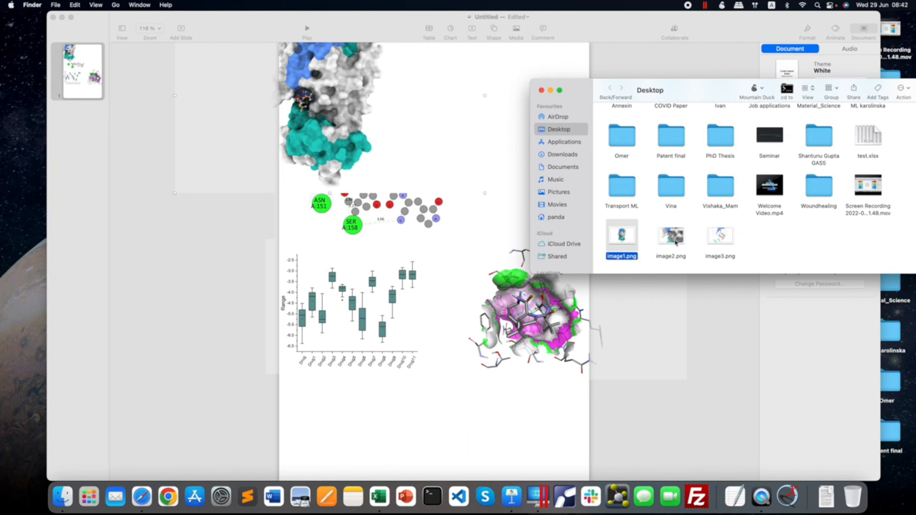
drag(676, 243, 492, 125)
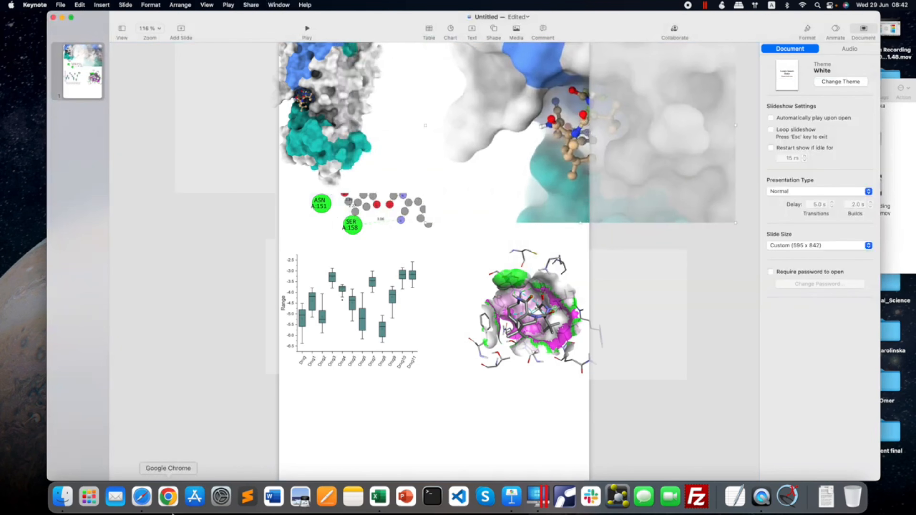
Insert image3.png from the Desktop folder onto the slide and close the Finder window.
click(63, 497)
click(717, 242)
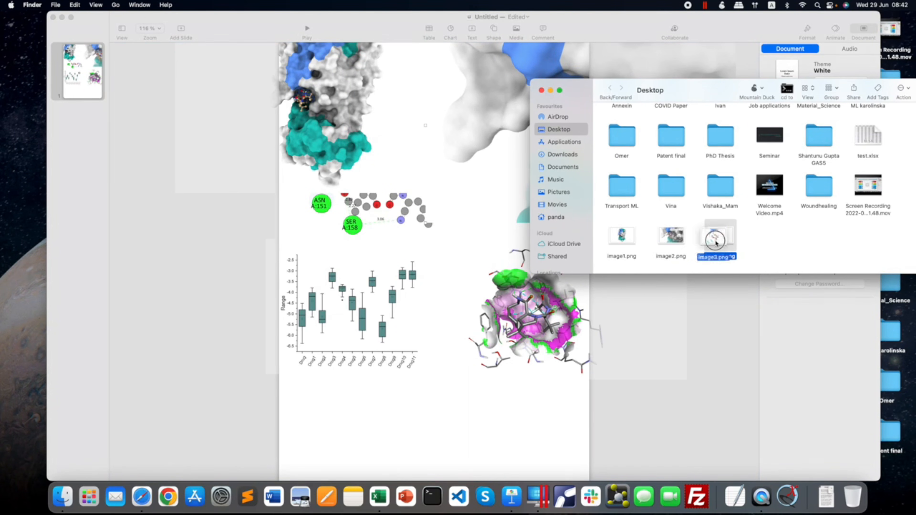
drag(716, 243, 465, 214)
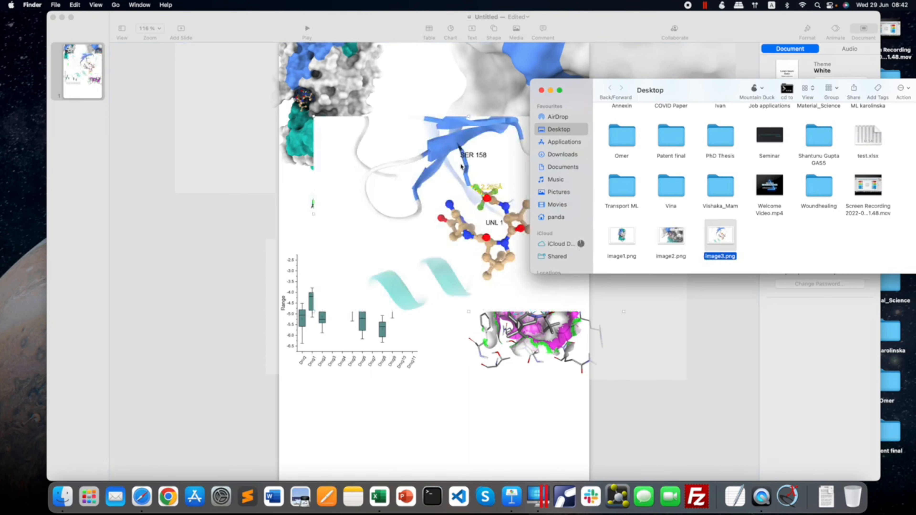
click(542, 90)
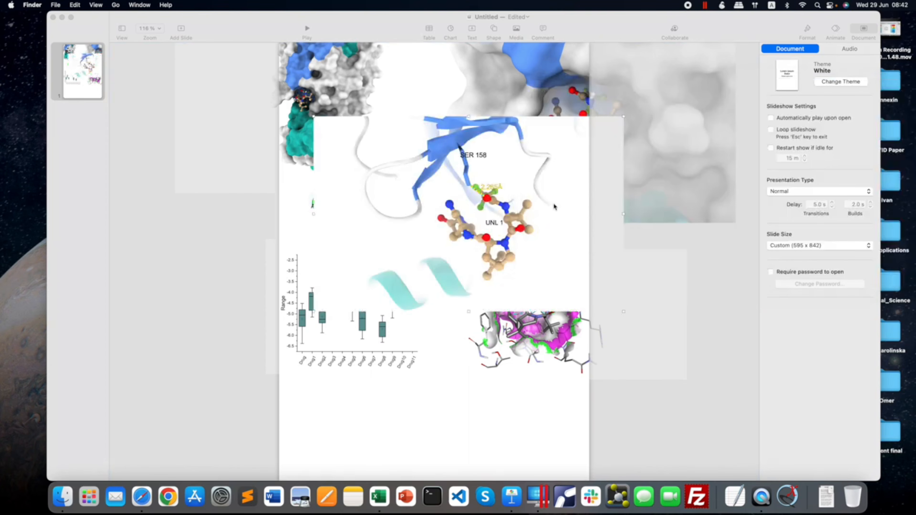
Clear the page by moving image3.png, image2.png, the interaction diagrams and the box plot off its sides, leaving only image1.png.
drag(513, 202, 644, 303)
drag(516, 232, 685, 338)
drag(404, 209, 208, 340)
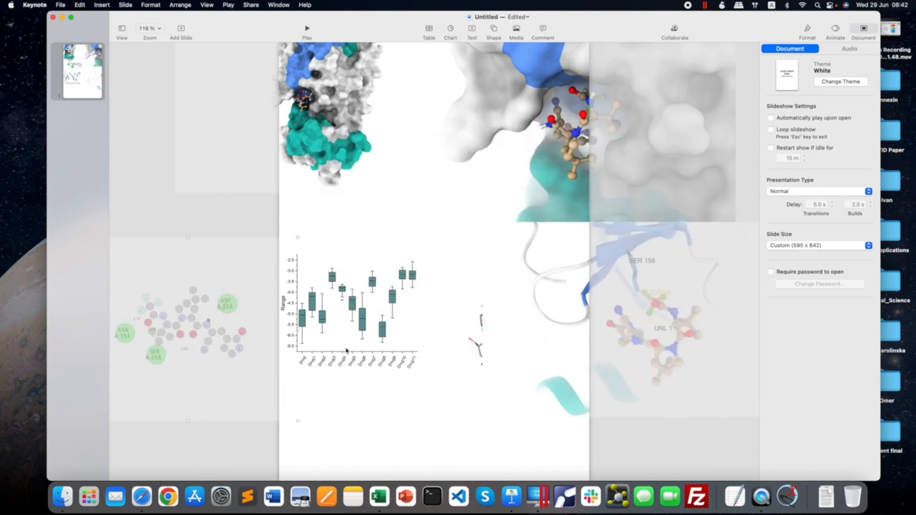
drag(387, 341, 206, 424)
drag(477, 348, 617, 449)
drag(623, 308, 669, 420)
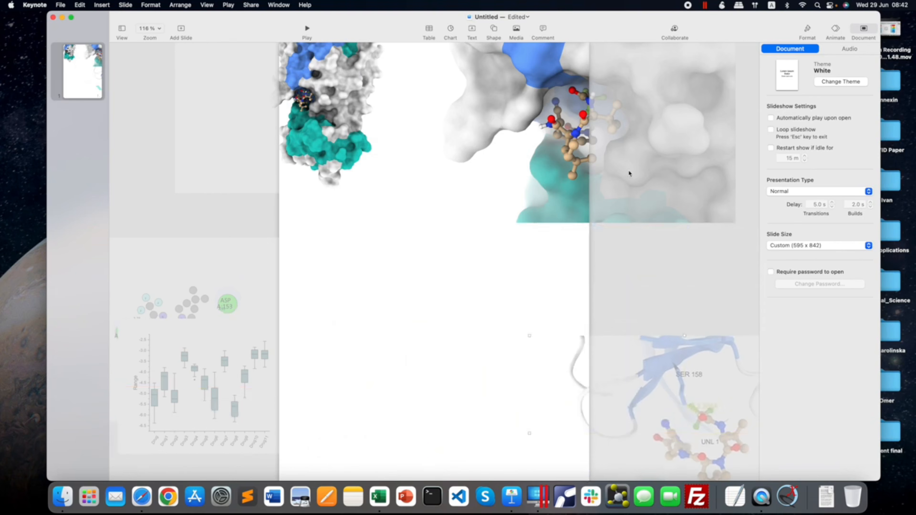
drag(630, 172, 721, 396)
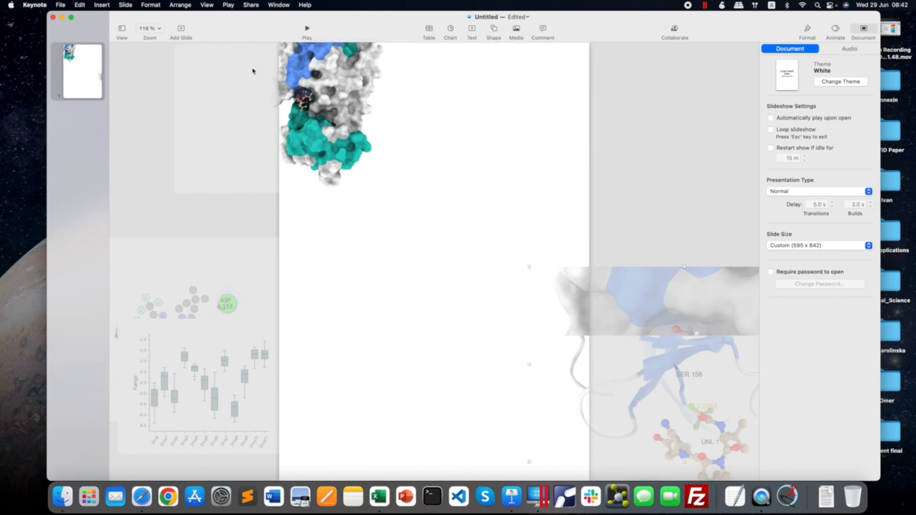
Move image1.png so the whole protein surface sits inside the page's upper-left corner.
click(149, 29)
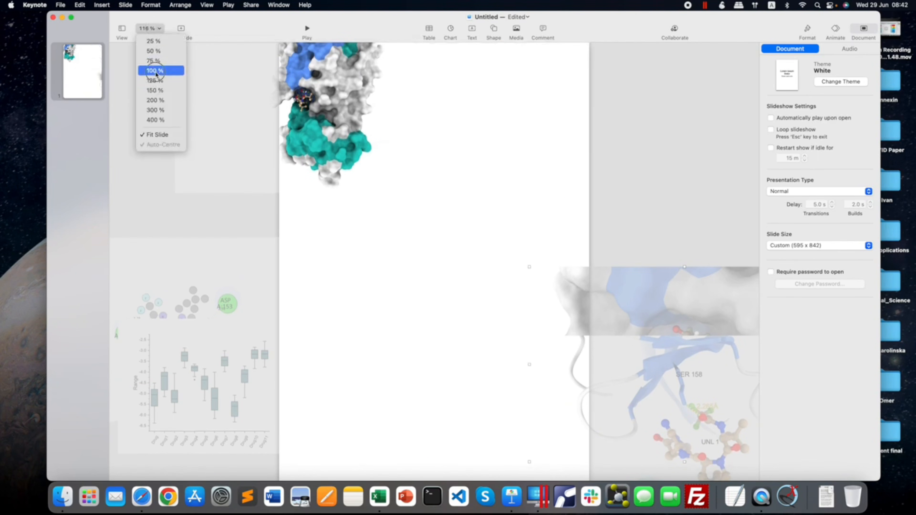
click(155, 75)
drag(364, 122, 368, 153)
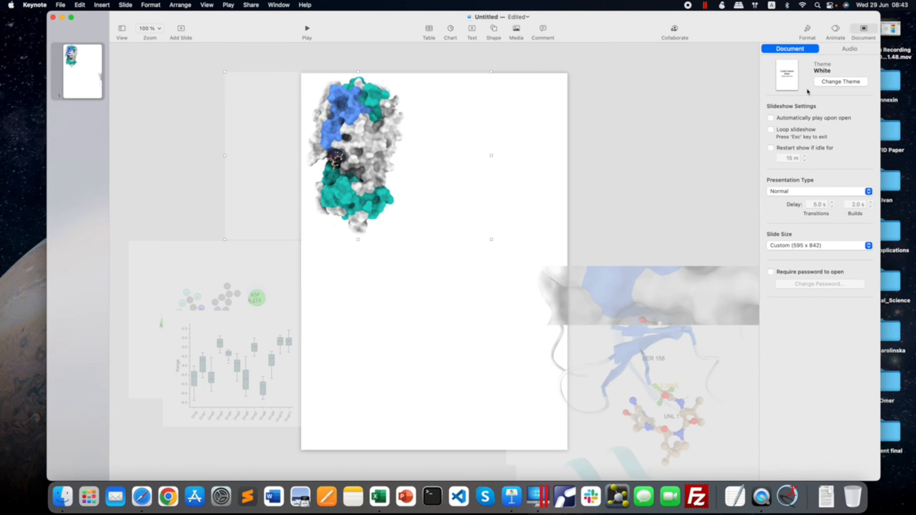
Make the white background of image1.png transparent with Instant Alpha.
click(807, 30)
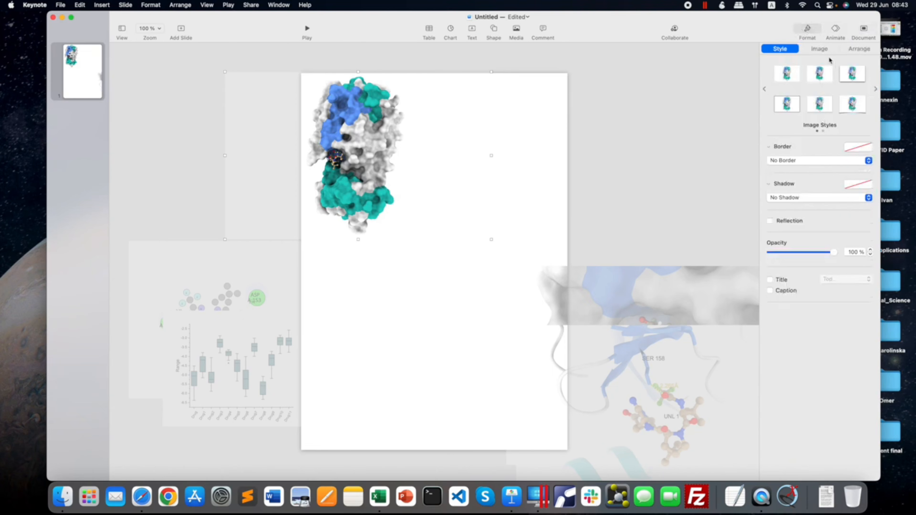
click(823, 49)
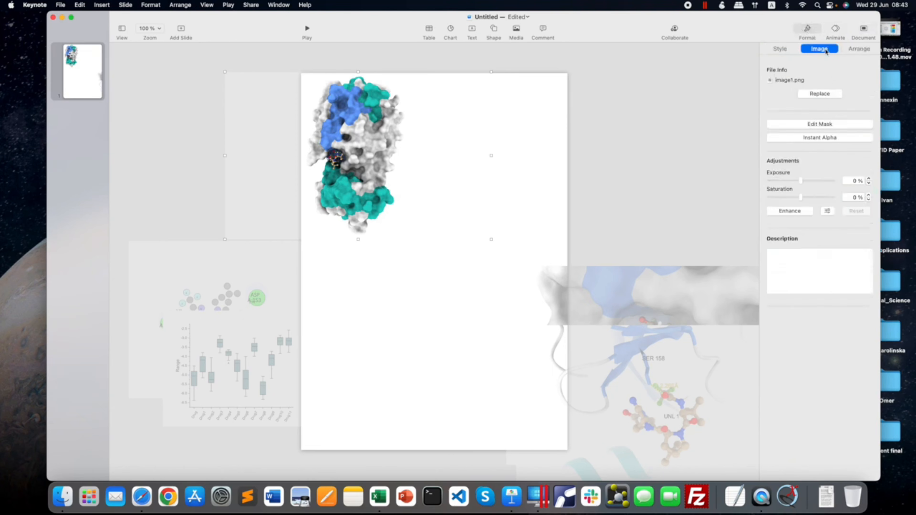
click(821, 137)
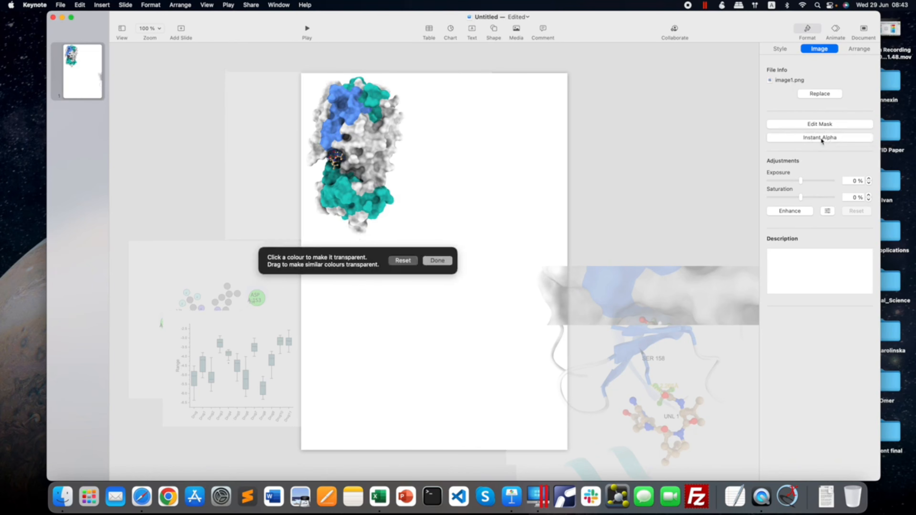
click(424, 175)
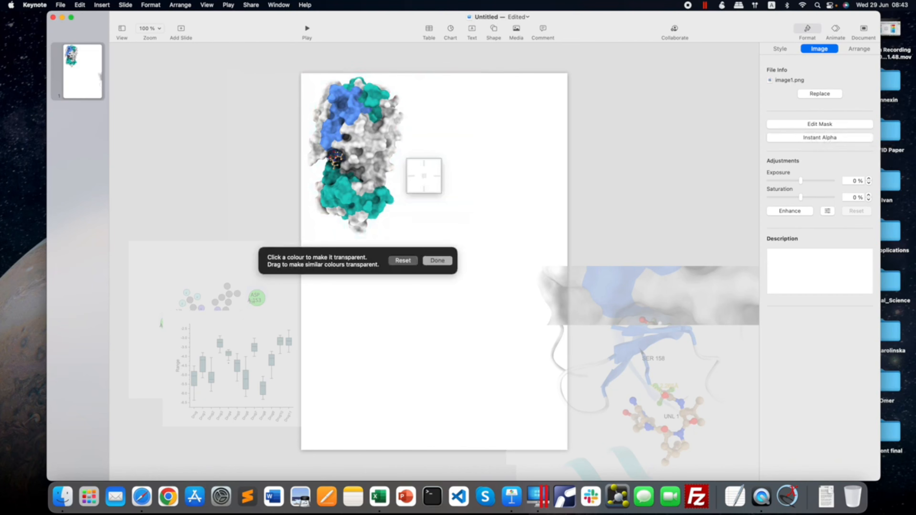
click(441, 261)
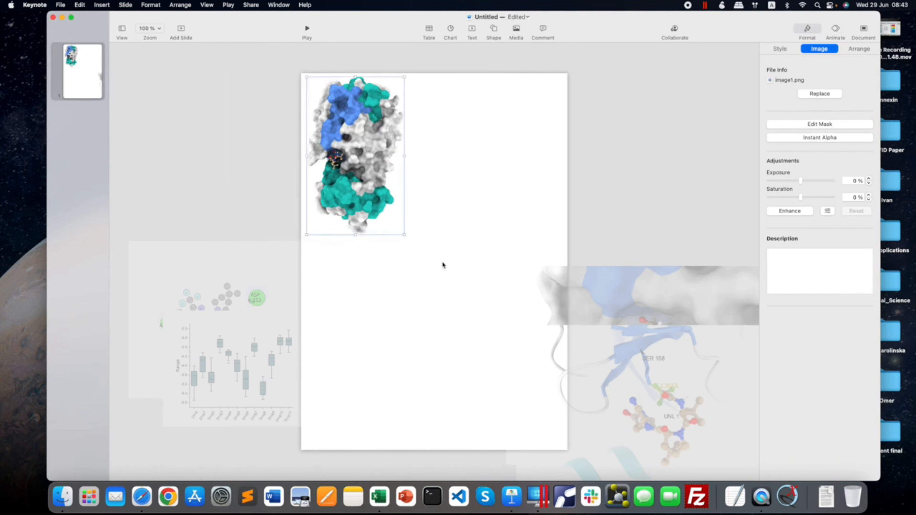
Shrink image1.png slightly and fit it closer to the page's upper-left corner.
drag(348, 140, 354, 136)
drag(403, 231, 395, 216)
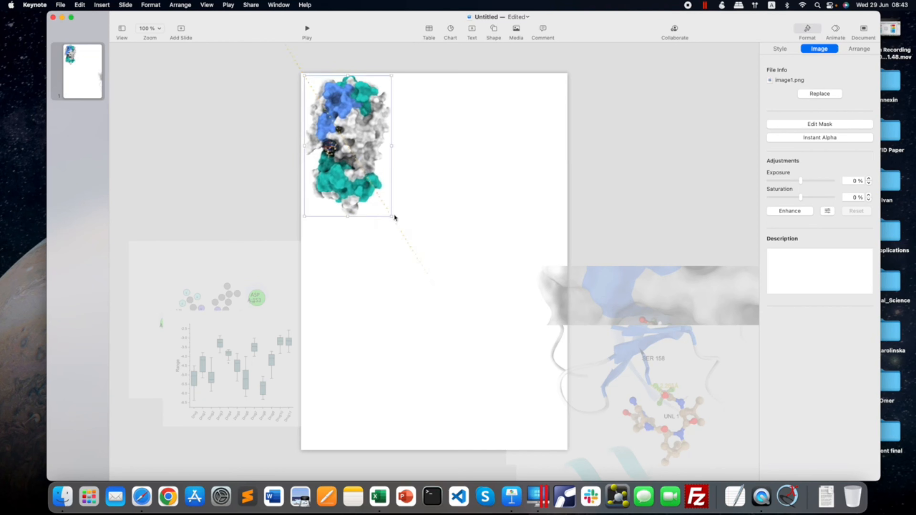
click(545, 200)
Move image2.png back onto the page beside image1.png and scale it down.
click(654, 294)
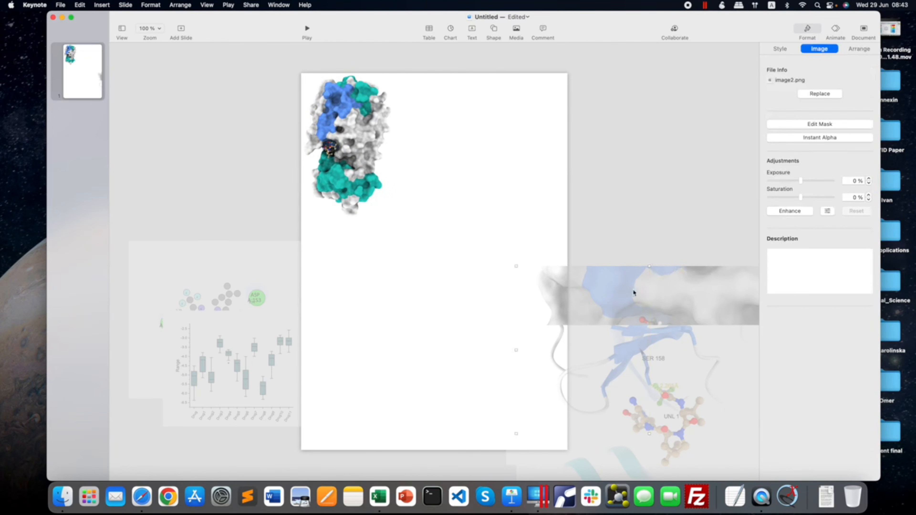
drag(634, 293, 489, 109)
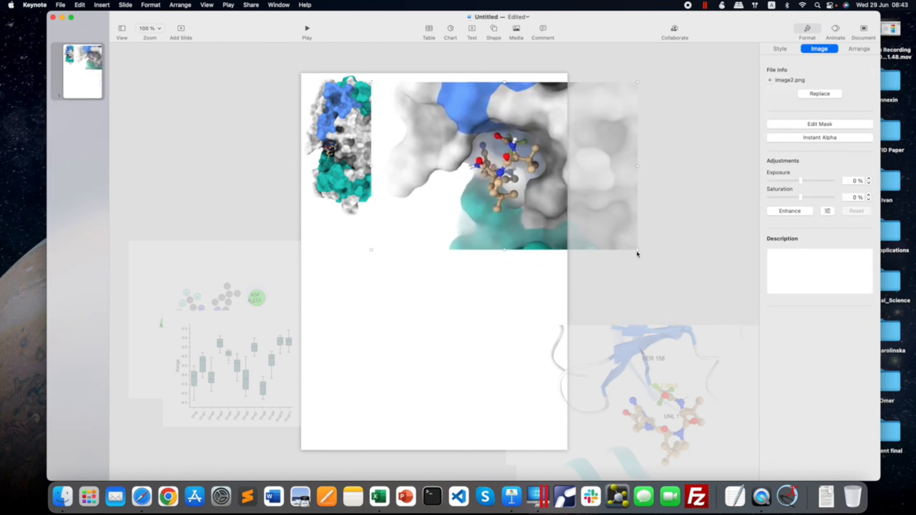
drag(636, 250, 599, 226)
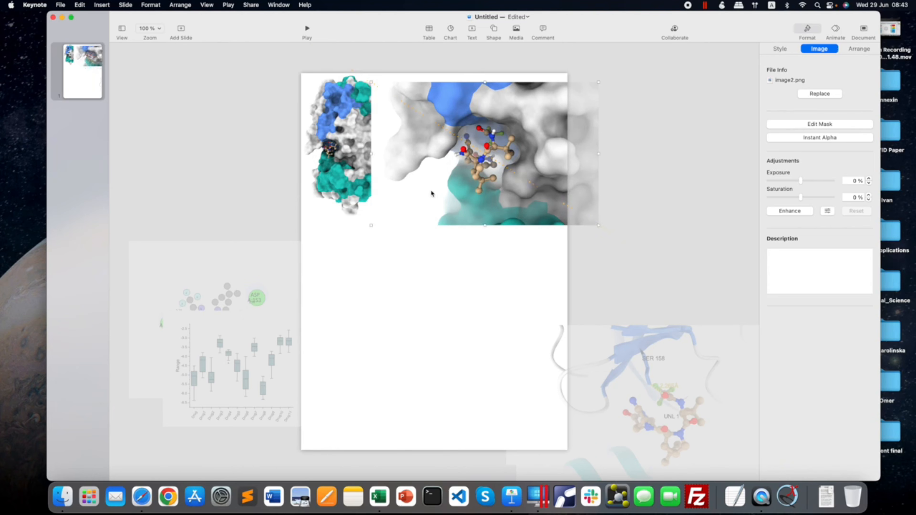
Make the white background of image2.png transparent with Instant Alpha.
click(814, 137)
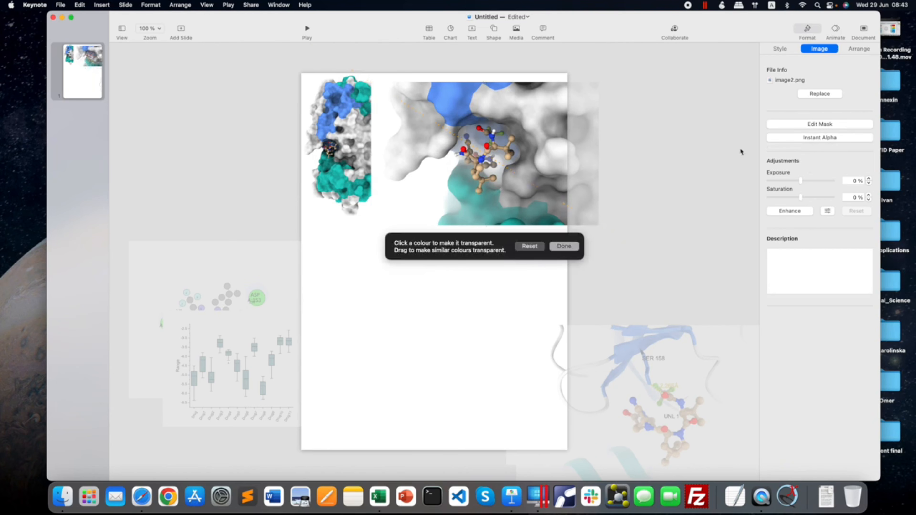
click(419, 195)
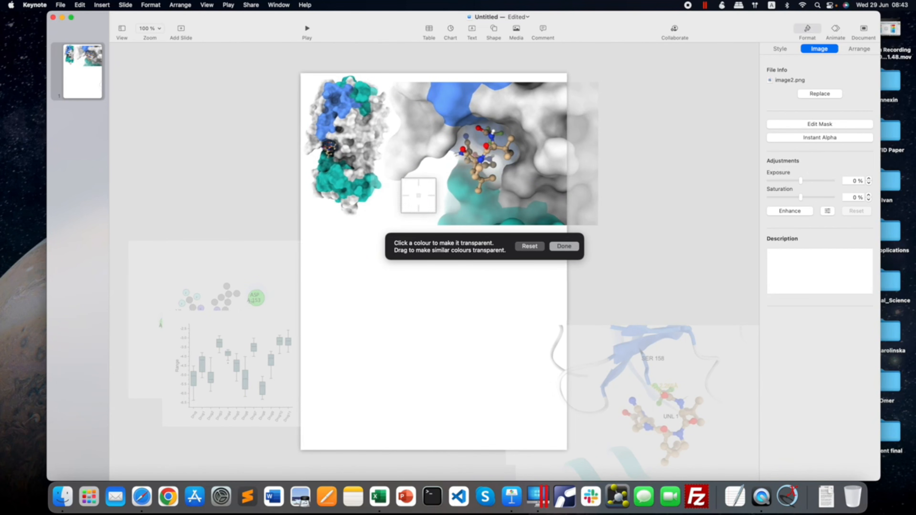
click(564, 246)
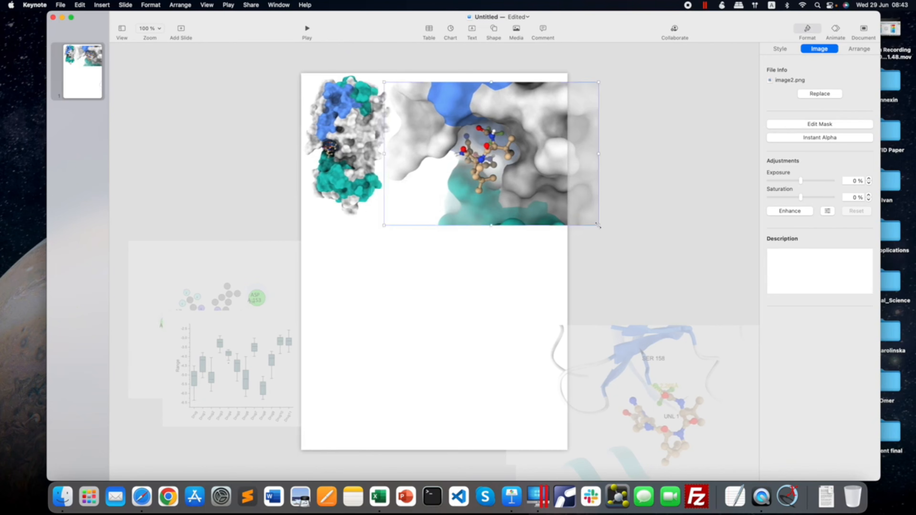
Shrink image2.png to fit within the page's right edge and align it with image1.png along the top.
drag(599, 226, 558, 199)
drag(508, 175, 513, 180)
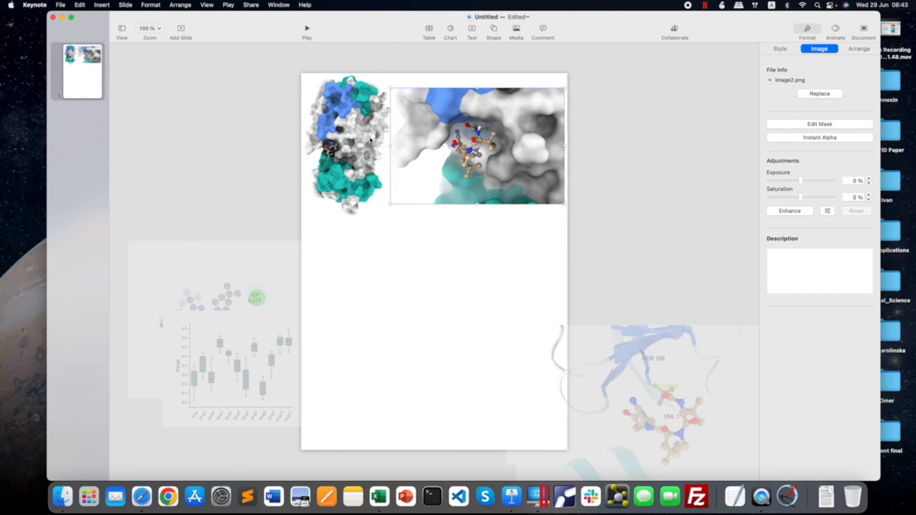
drag(349, 134, 348, 135)
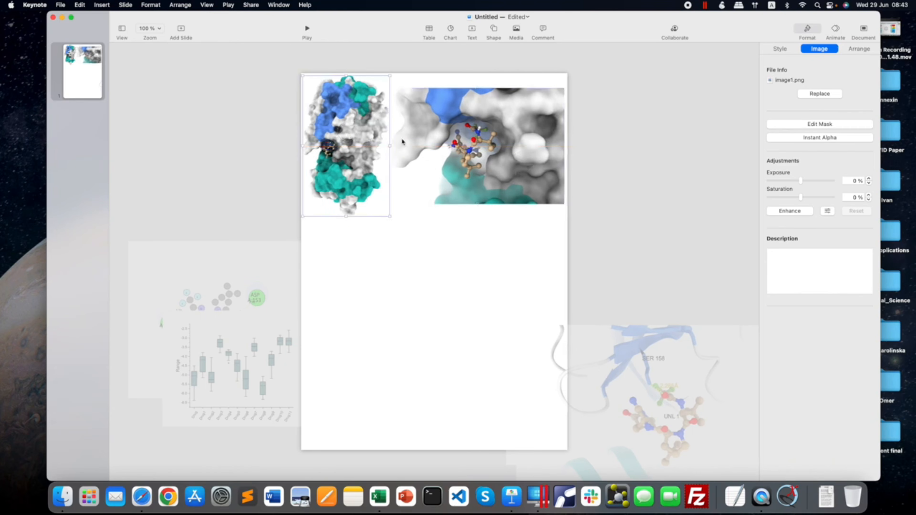
drag(482, 122, 499, 123)
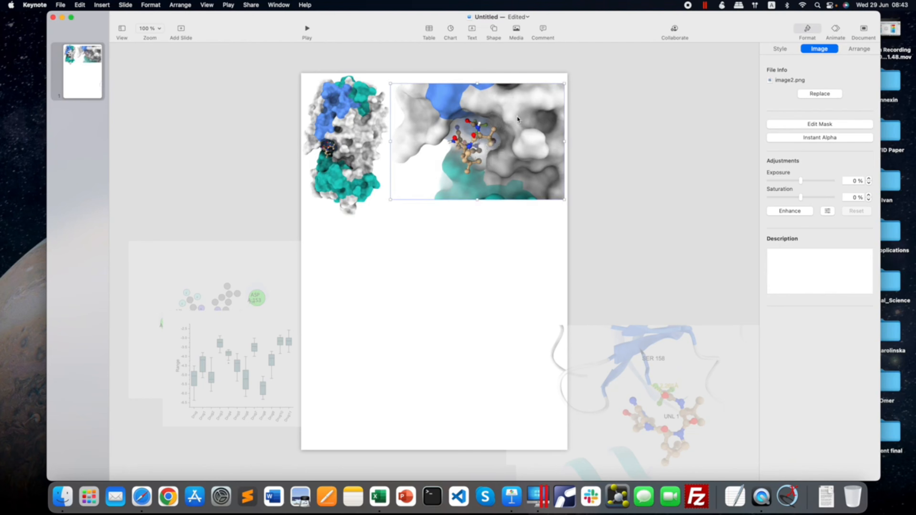
click(618, 173)
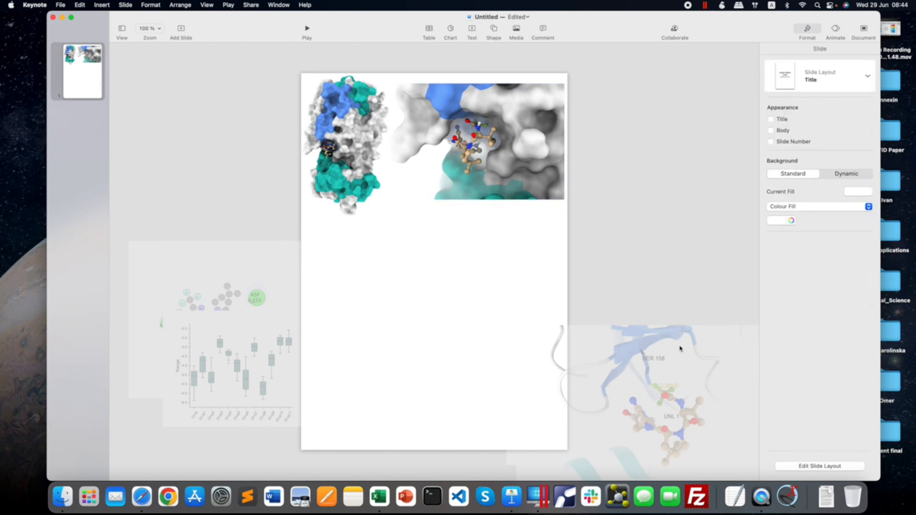
Move image3.png onto the page beneath the two surface images.
drag(667, 352, 456, 252)
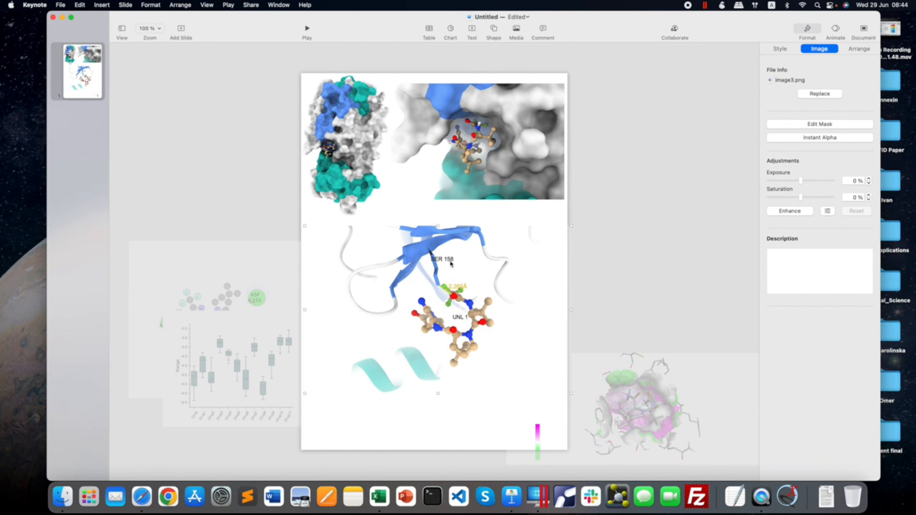
click(811, 138)
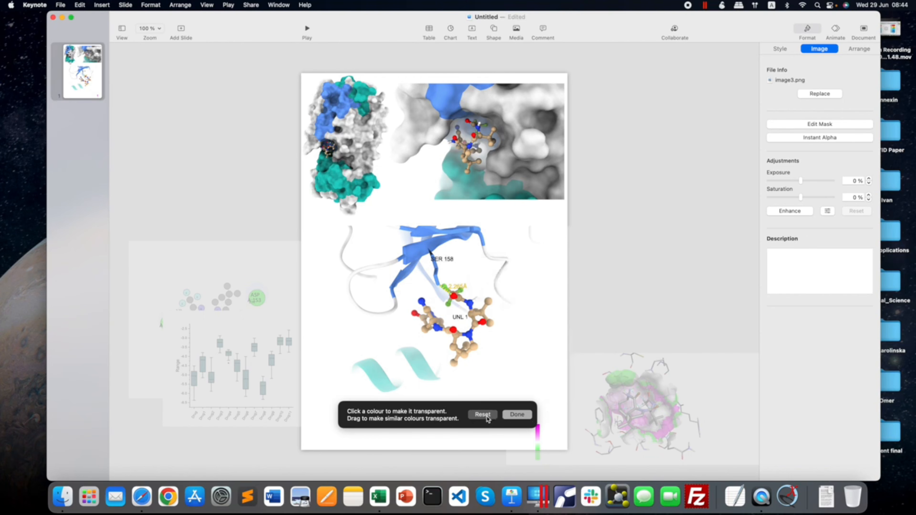
click(519, 415)
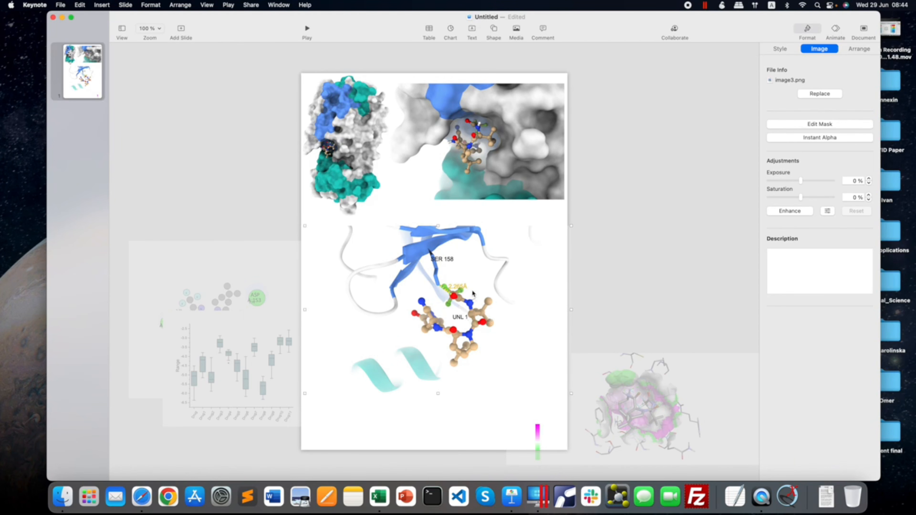
Crop the left, right and bottom edges of image3.png closely around the ligand and the SER 158 strand.
double_click(471, 300)
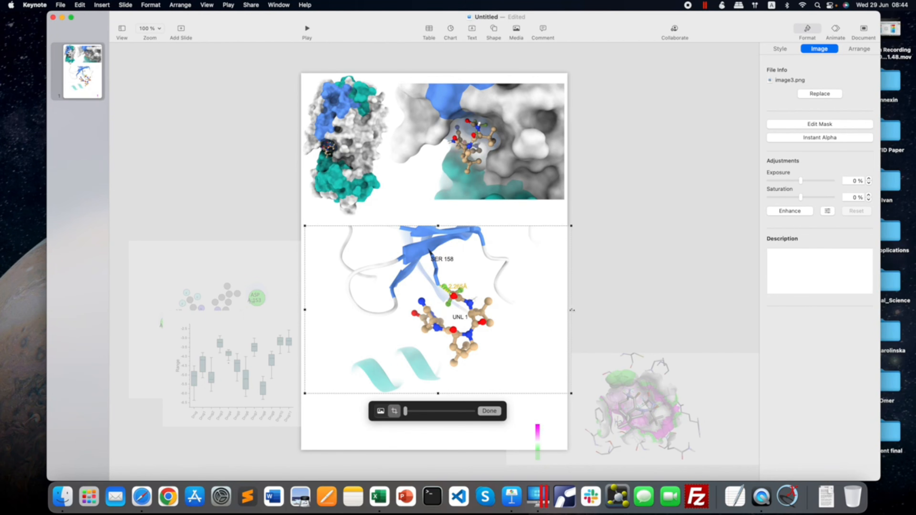
drag(572, 310, 509, 313)
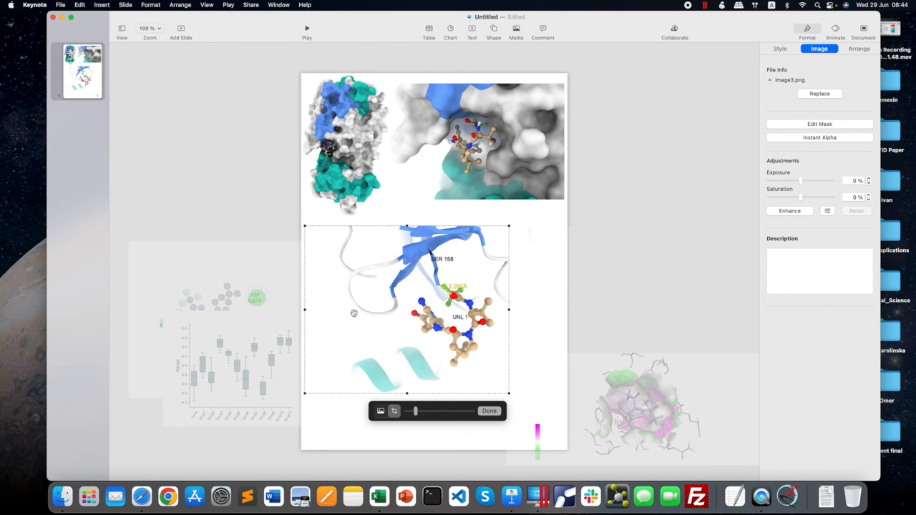
drag(305, 310, 365, 311)
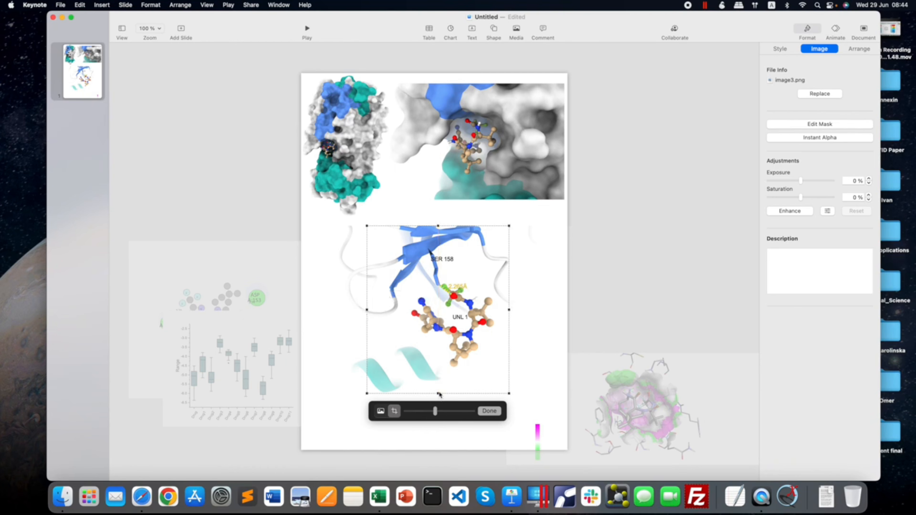
drag(439, 393, 440, 369)
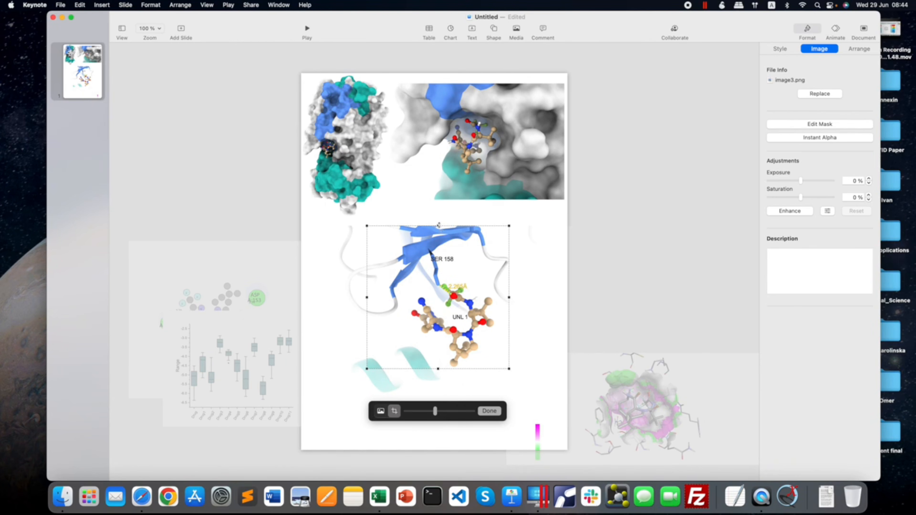
mouse_move(439, 225)
mouse_down()
mouse_move(440, 235)
mouse_move(440, 225)
mouse_up()
click(489, 411)
Move the cropped image3.png under image1.png at the page's left edge and scale it down.
drag(474, 305, 416, 297)
drag(451, 361, 421, 340)
click(610, 294)
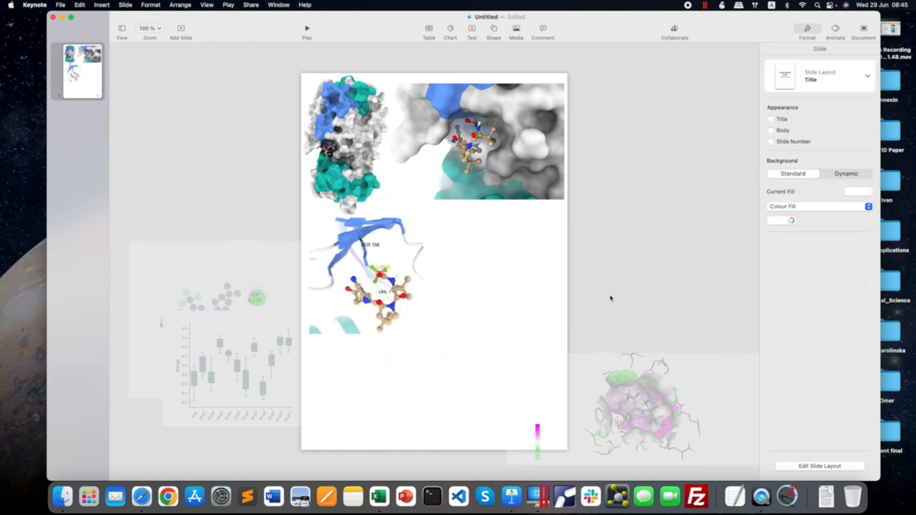
Place the pink and green binding pocket image beside image3.png and make its white background transparent with Instant Alpha.
click(642, 400)
drag(536, 262, 504, 266)
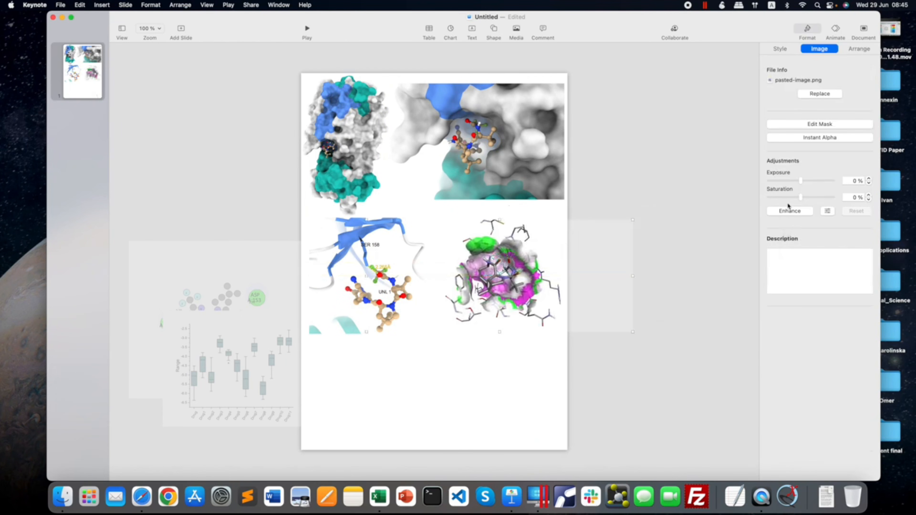
click(818, 138)
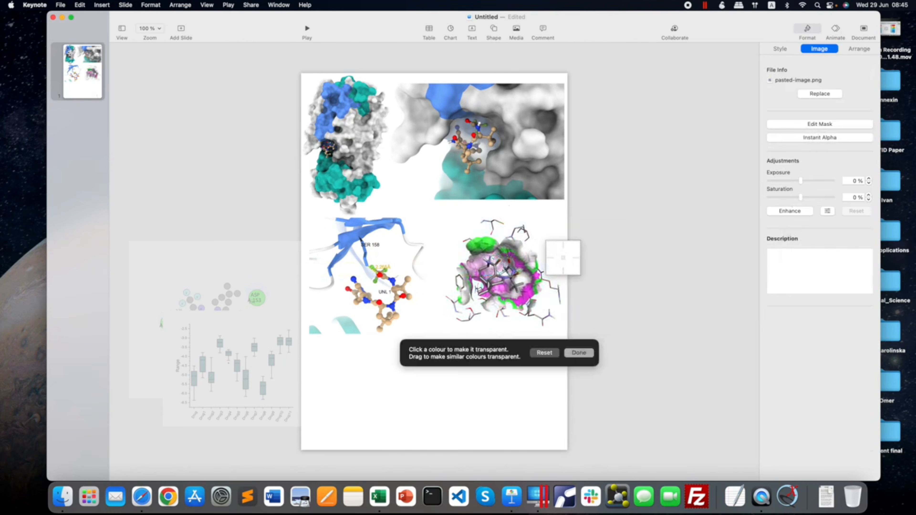
click(579, 353)
click(619, 348)
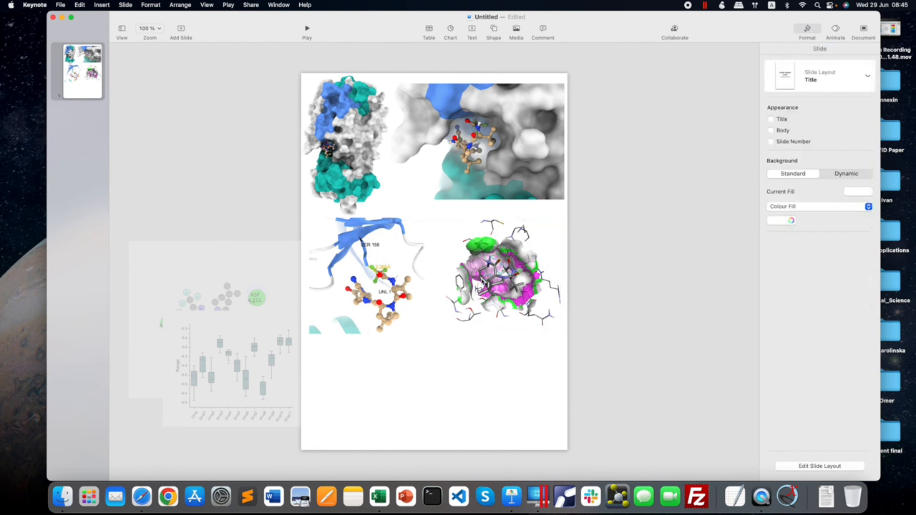
Crop the left edge of the pink and green binding pocket image closer to the pocket and align the image beside image3.png.
double_click(497, 274)
drag(425, 274, 446, 274)
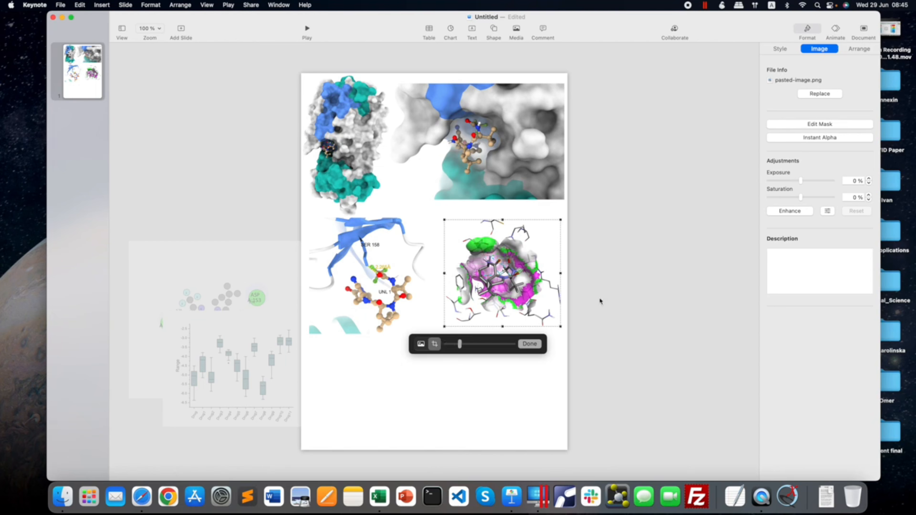
click(600, 301)
click(514, 271)
drag(514, 271, 517, 272)
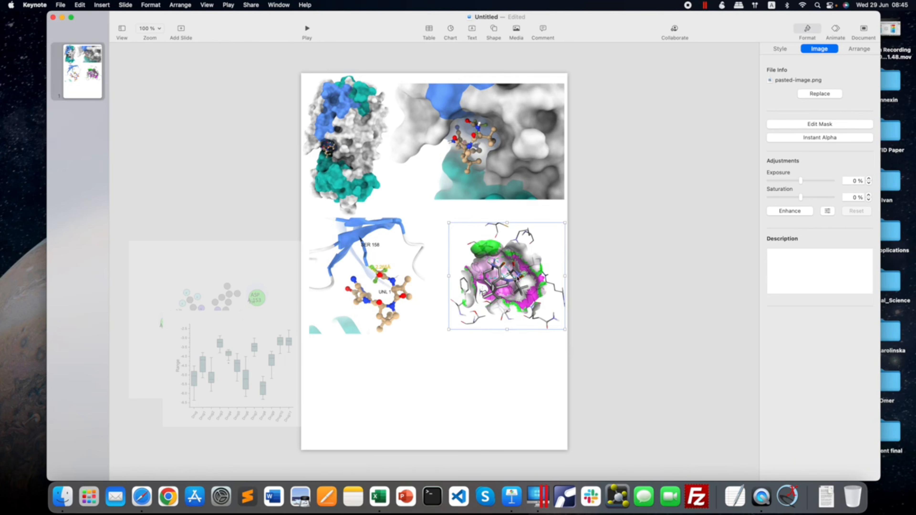
drag(518, 276, 514, 274)
drag(562, 325, 561, 325)
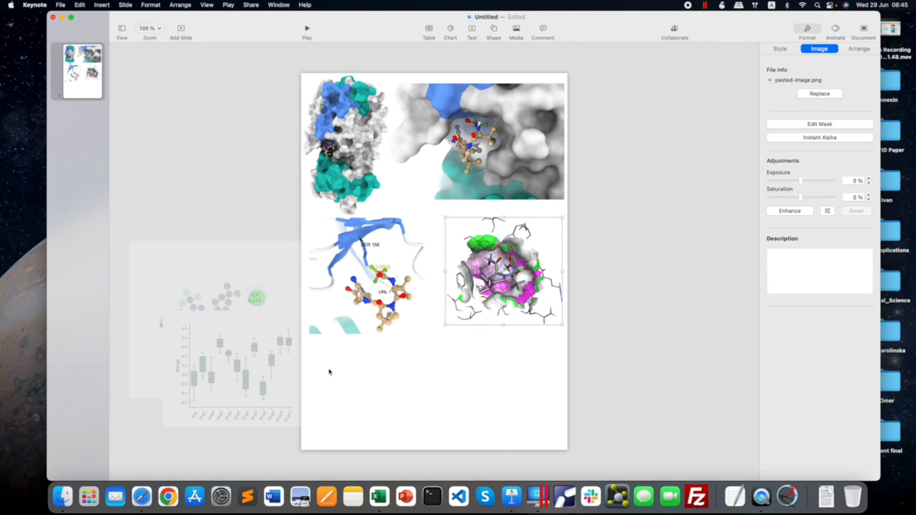
Move the box plot onto the page beneath image3.png and crop its right, upper and left margins closely around the plot.
drag(254, 376, 385, 395)
double_click(403, 378)
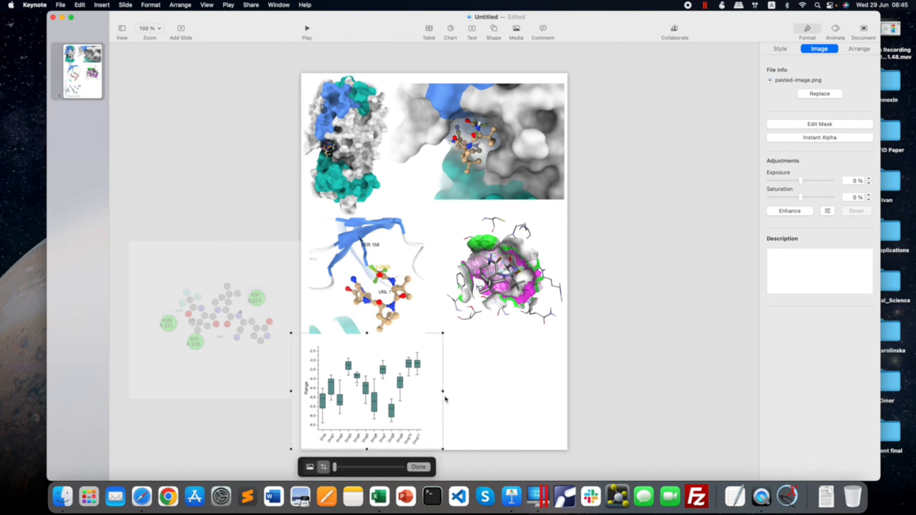
drag(443, 392, 428, 393)
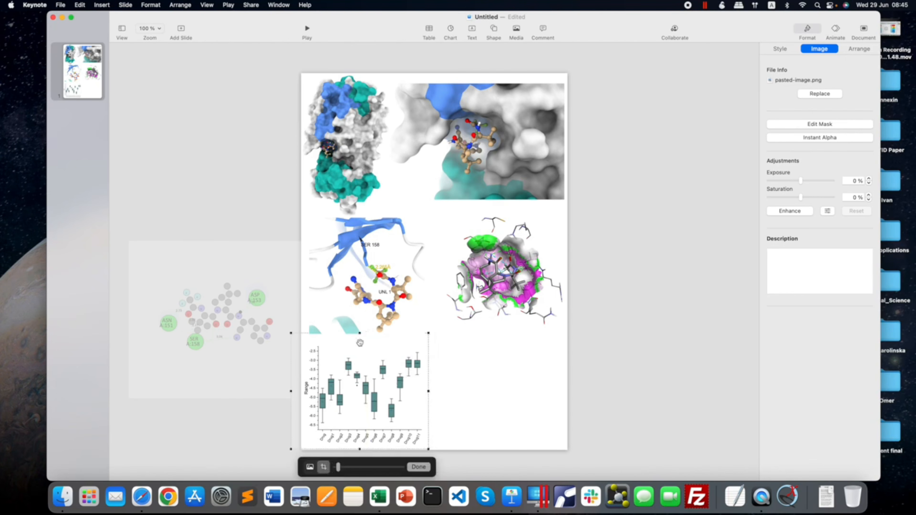
drag(361, 334, 361, 343)
drag(293, 397, 304, 396)
click(499, 419)
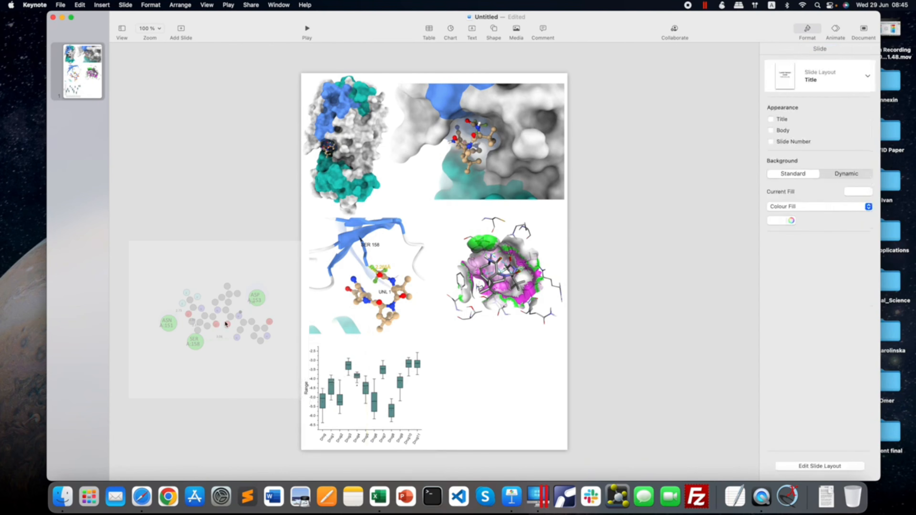
Move the 2D interaction diagram onto the page beside the box plot and crop its right, upper and left margins.
drag(219, 315, 495, 378)
double_click(527, 382)
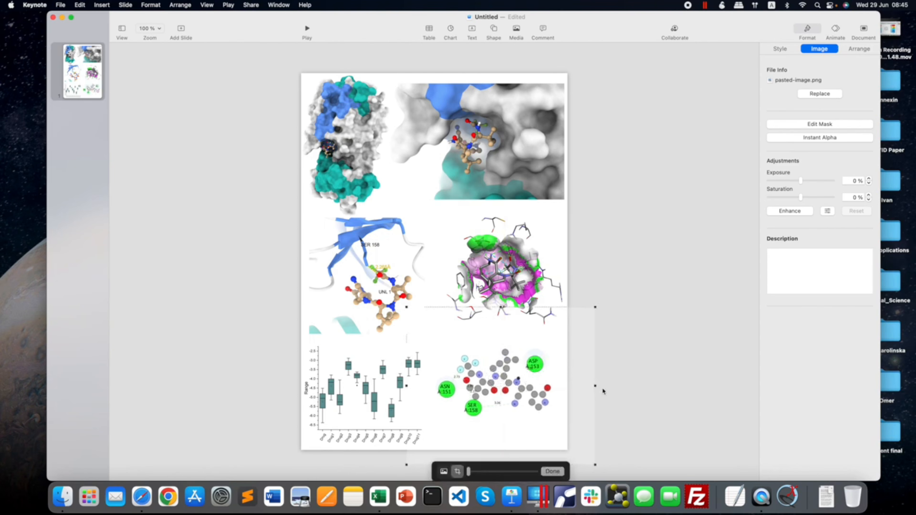
drag(595, 386, 554, 391)
drag(480, 308, 481, 347)
drag(407, 406, 435, 406)
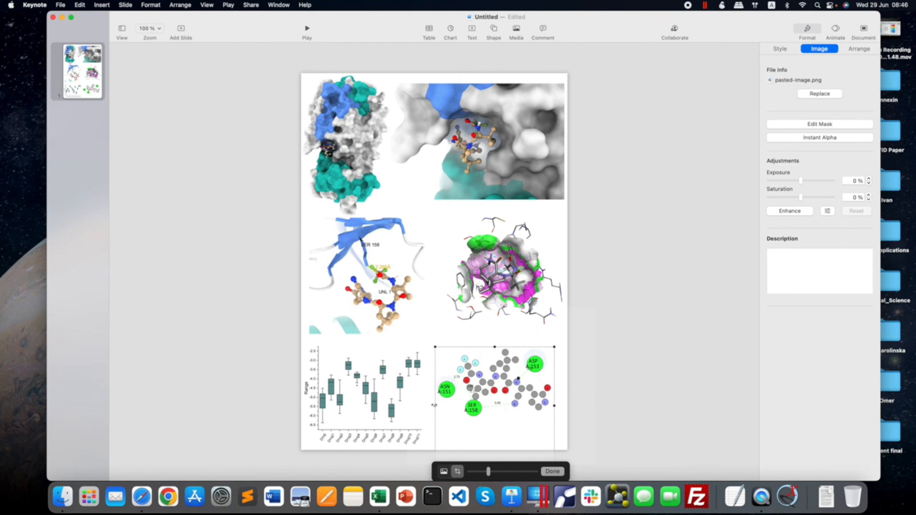
click(553, 473)
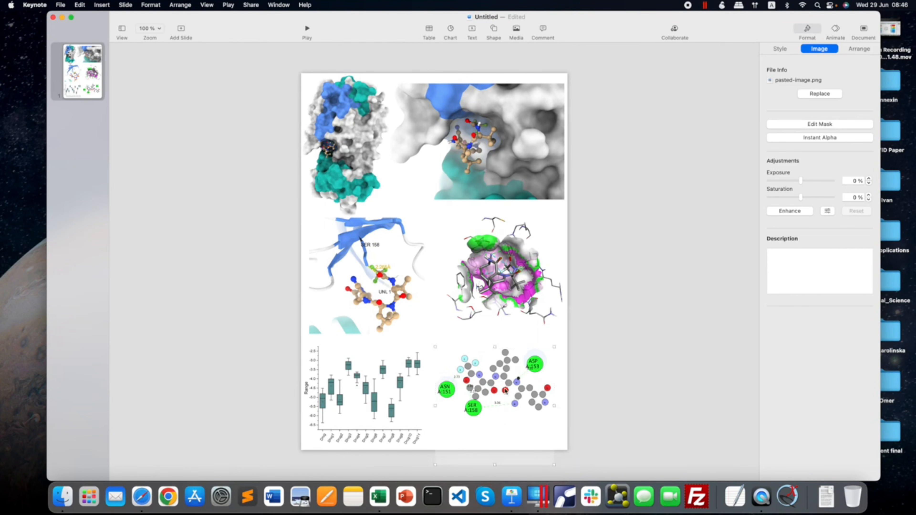
Crop the empty space beneath the 2D interaction diagram, then enlarge it to fill the area beside the box plot.
drag(507, 392, 506, 358)
double_click(505, 357)
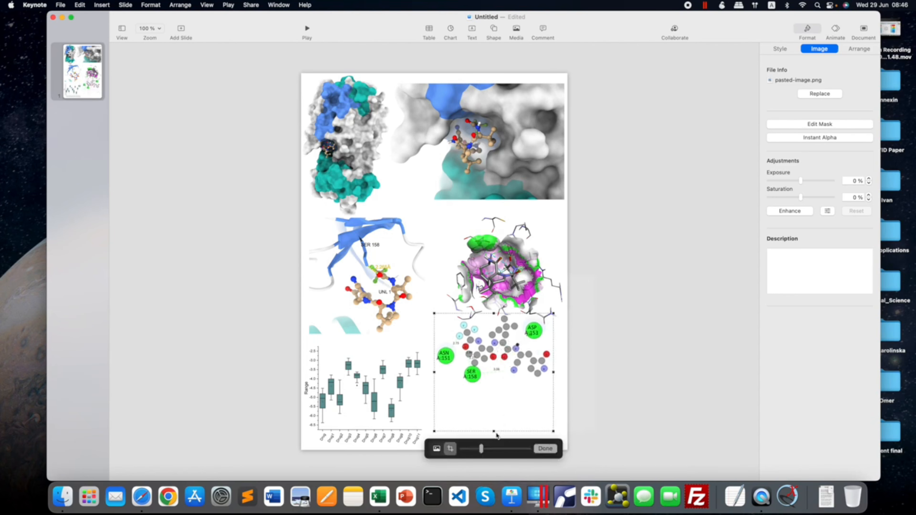
drag(494, 431, 516, 407)
click(549, 452)
click(612, 433)
drag(552, 359, 566, 347)
click(605, 369)
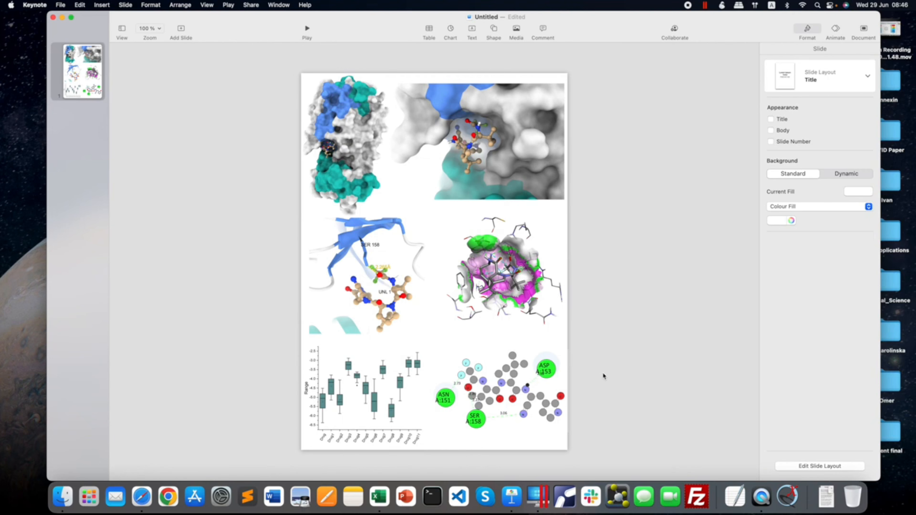
Automatically enhance the colours of all six images together and check the finished page in full-screen playback.
click(347, 173)
shift+click(453, 163)
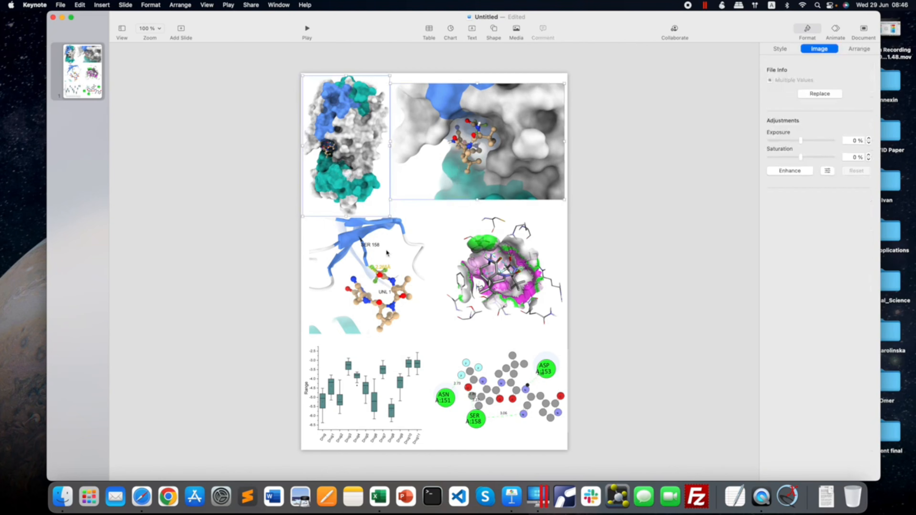
shift+click(405, 256)
shift+click(544, 273)
shift+click(379, 376)
shift+click(495, 382)
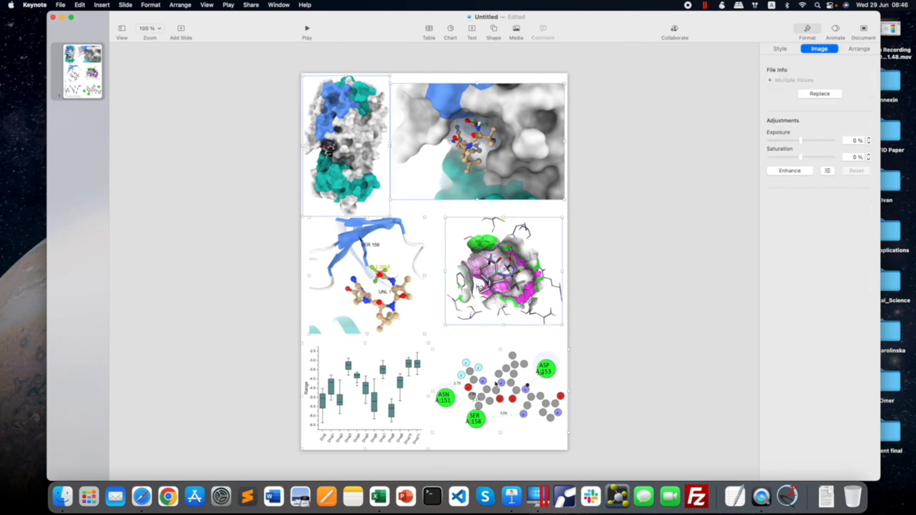
click(790, 171)
click(668, 159)
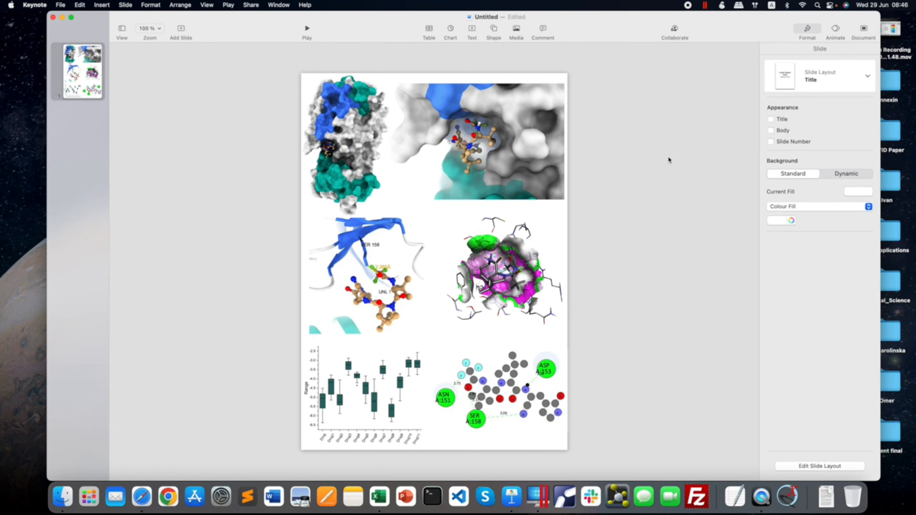
click(308, 28)
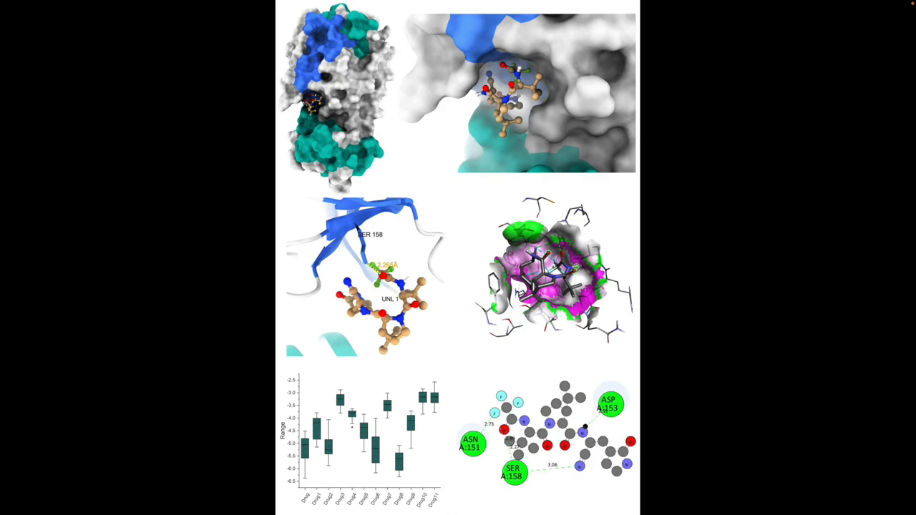
key(Escape)
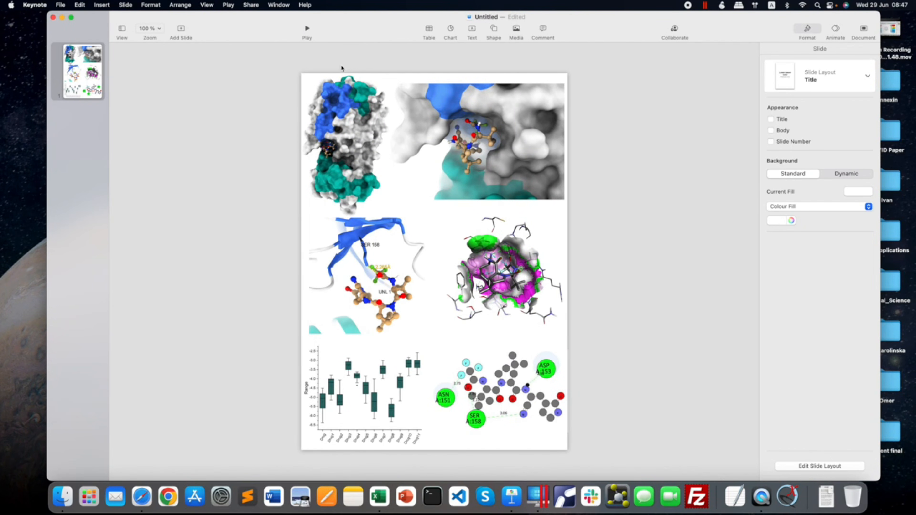
Export the page as a PDF with Best image quality to the Desktop under the name "presentation".
click(60, 4)
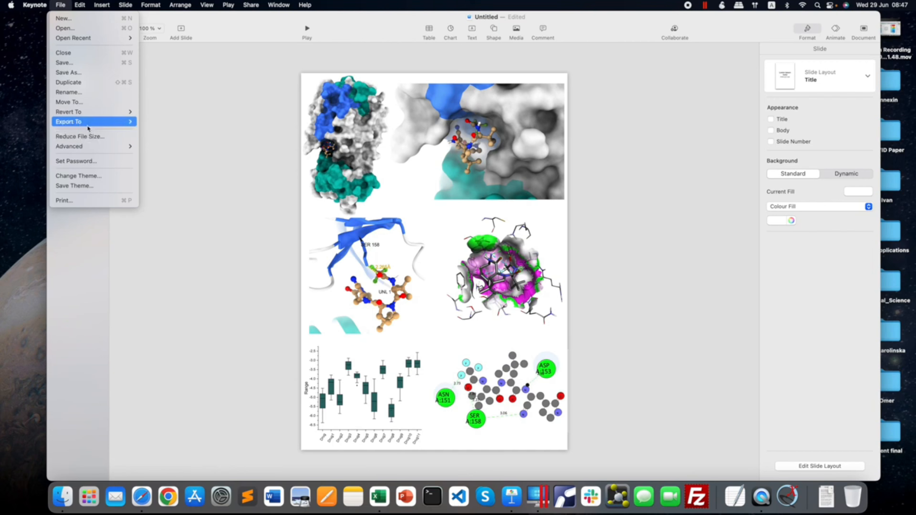
mouse_move(88, 125)
click(150, 124)
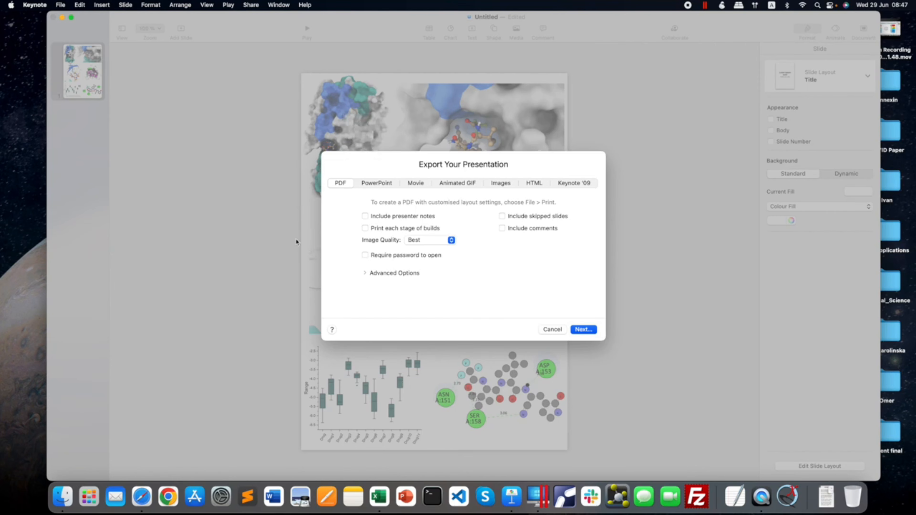
click(585, 329)
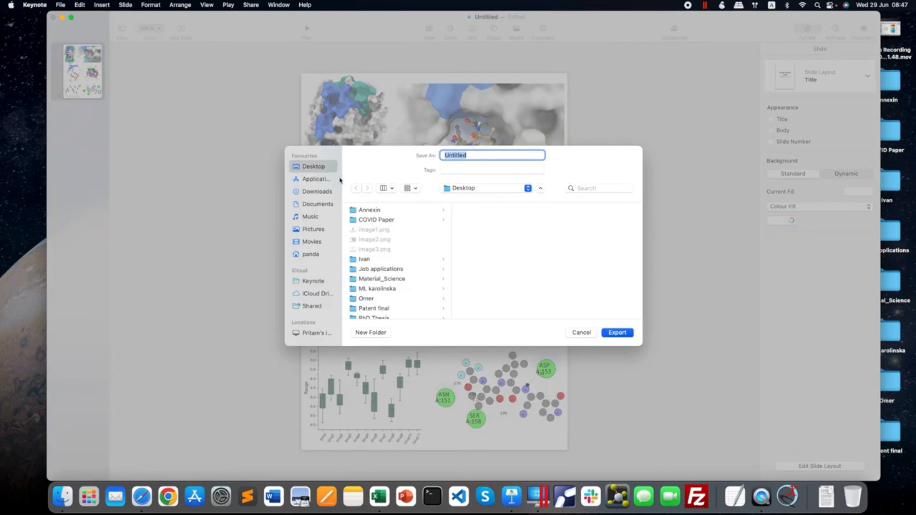
drag(486, 154, 401, 152)
text(presentation)
key(Return)
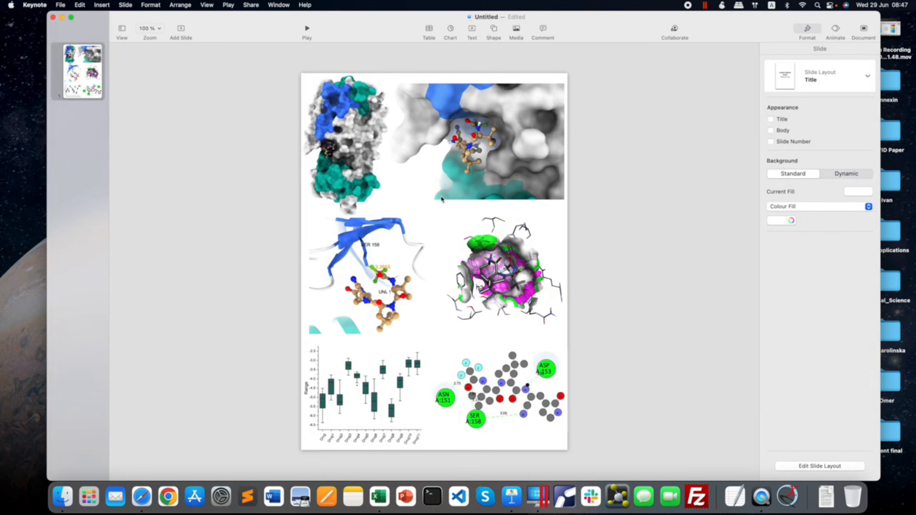
Close the Keynote document, saving it on the Desktop as "presentation".
click(53, 18)
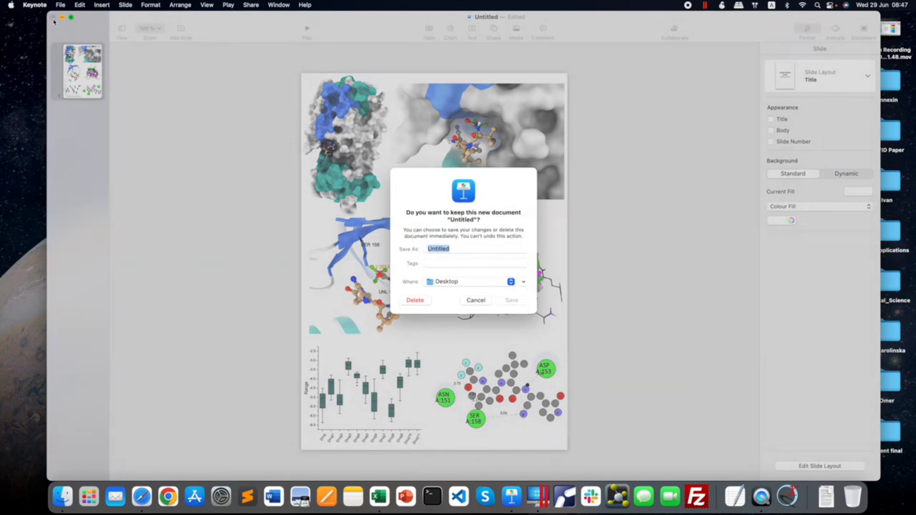
text(pr)
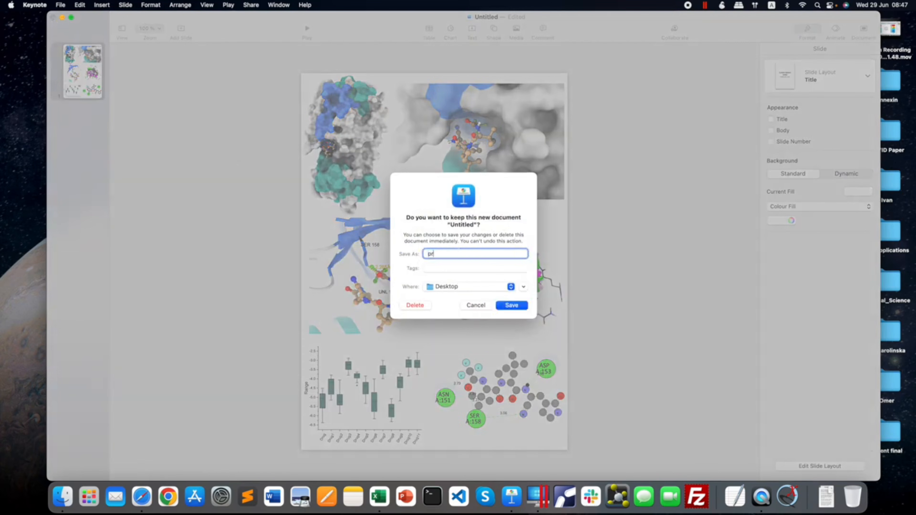
text(esentation)
key(Return)
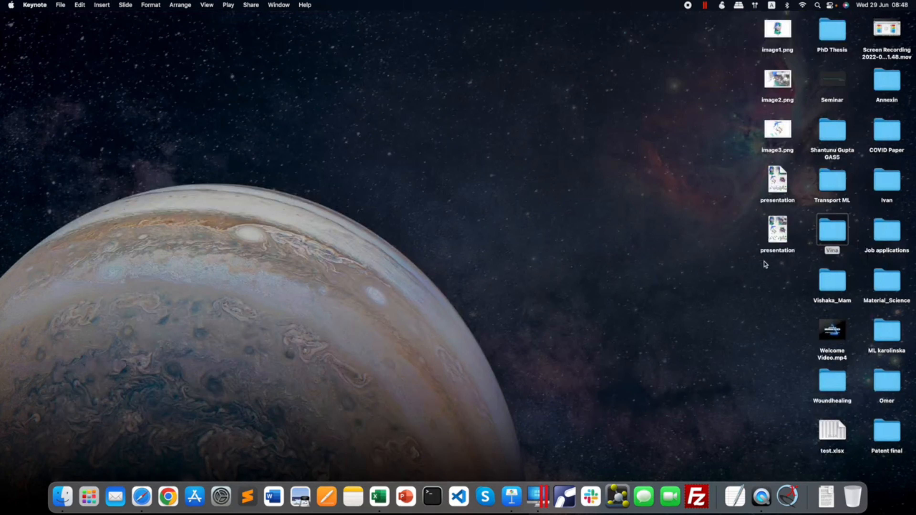
Open the exported presentation PDF from the Desktop in Preview and look through the whole page.
click(782, 182)
double_click(782, 182)
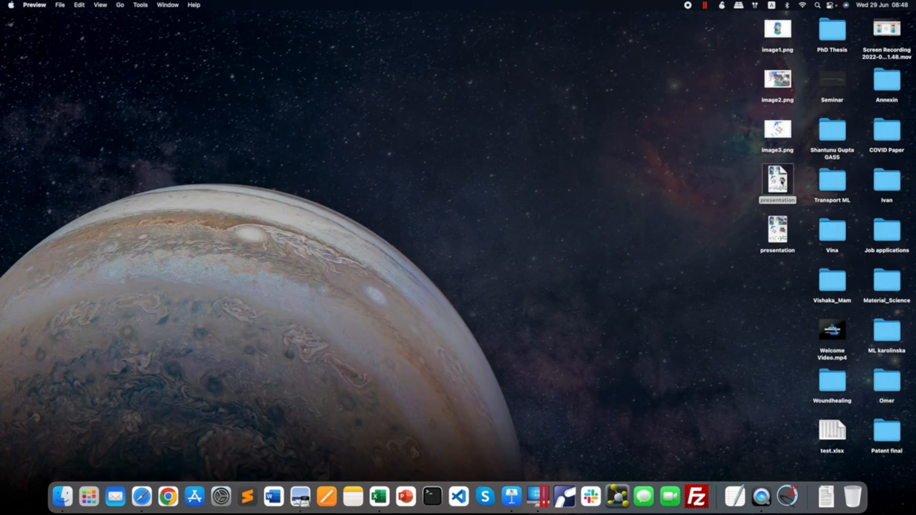
scroll(258, 176, down, 6)
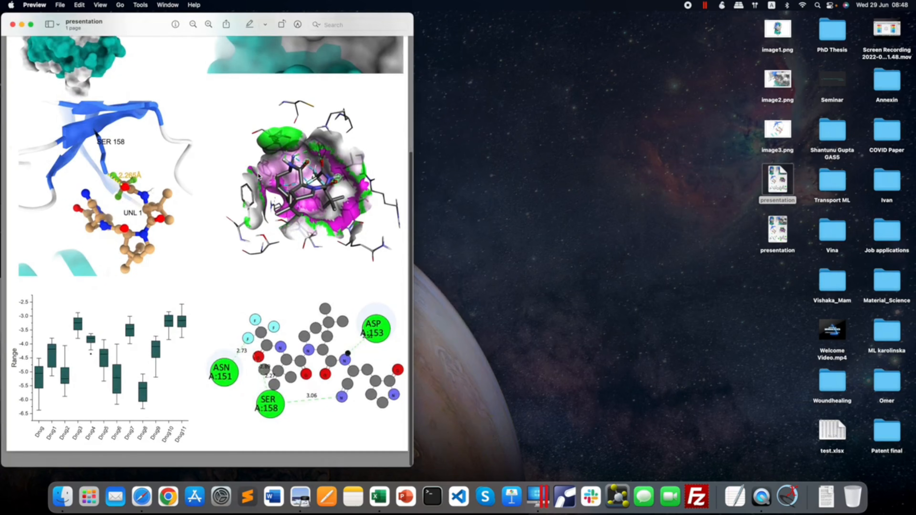
scroll(180, 116, up, 6)
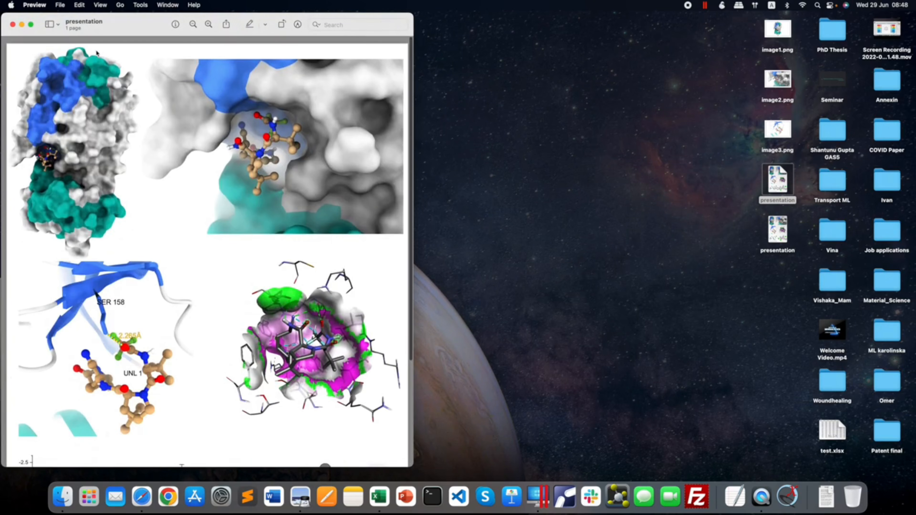
Export the PDF as a PNG image at 300 pixels/inch to the Desktop, keeping the name "presentation".
click(60, 4)
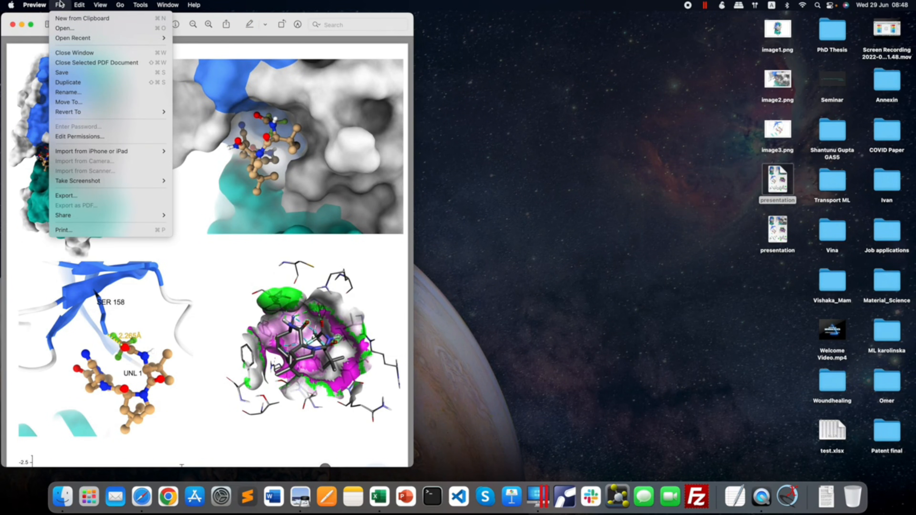
click(102, 198)
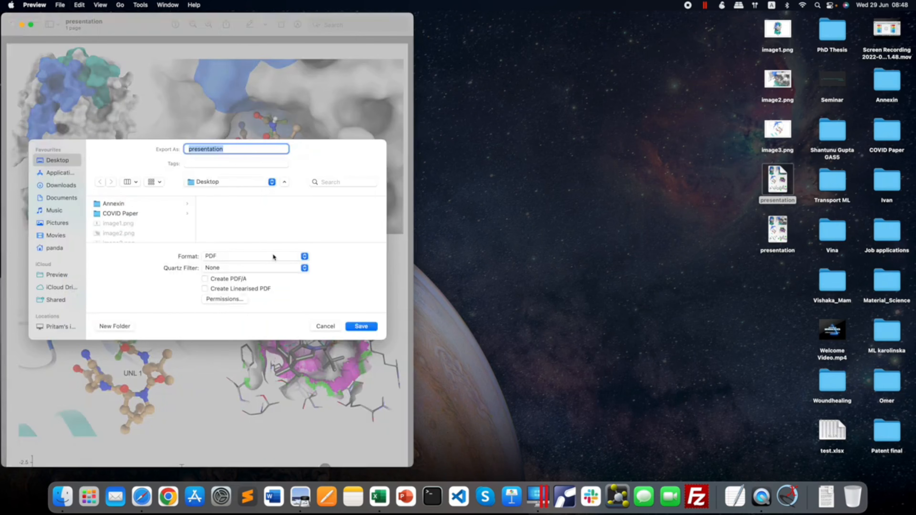
click(273, 257)
click(277, 266)
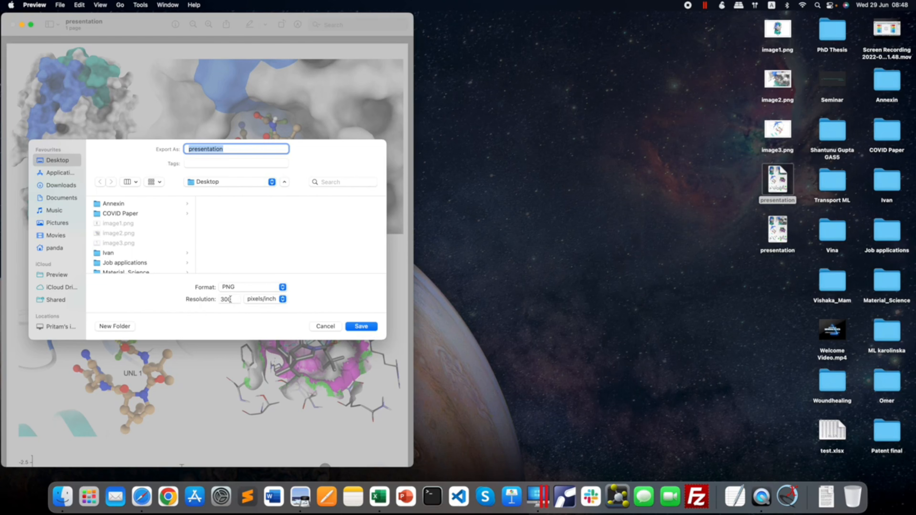
drag(232, 300, 209, 300)
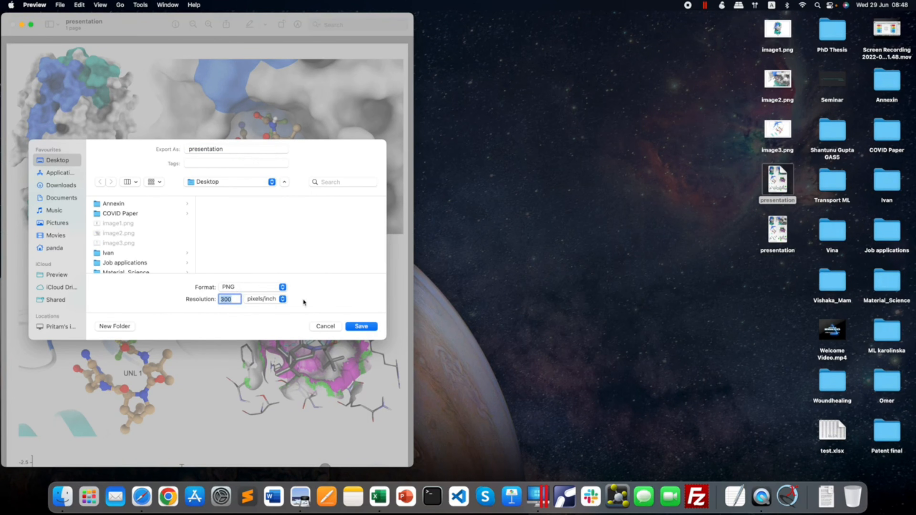
click(362, 327)
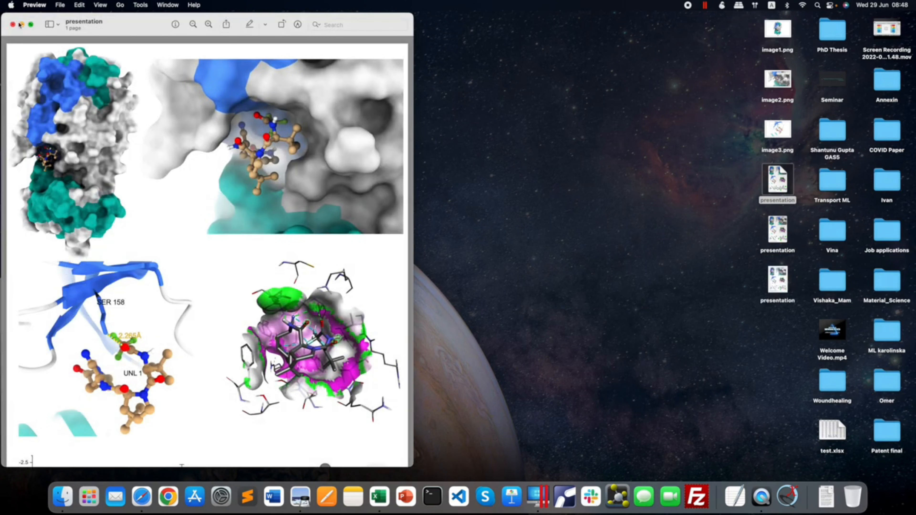
Put the PDF window away, then open the exported presentation PNG from the Desktop in a widened window.
click(21, 25)
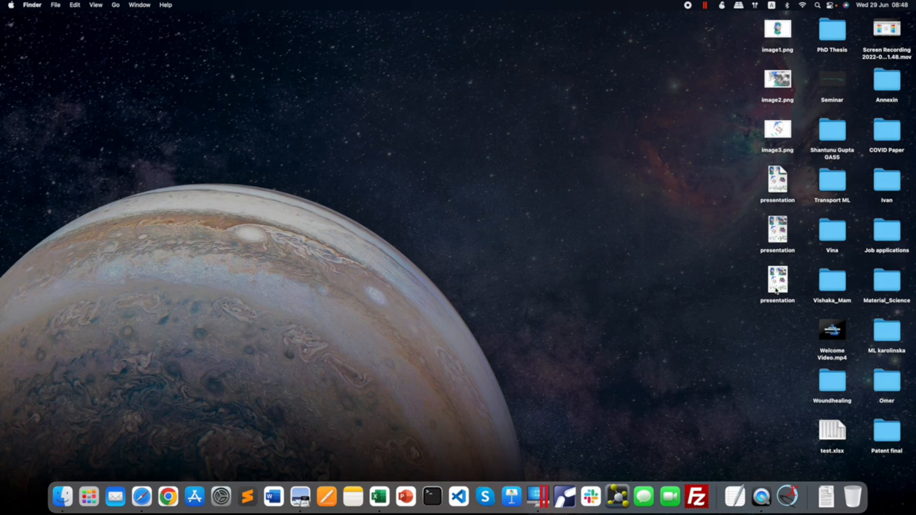
double_click(776, 285)
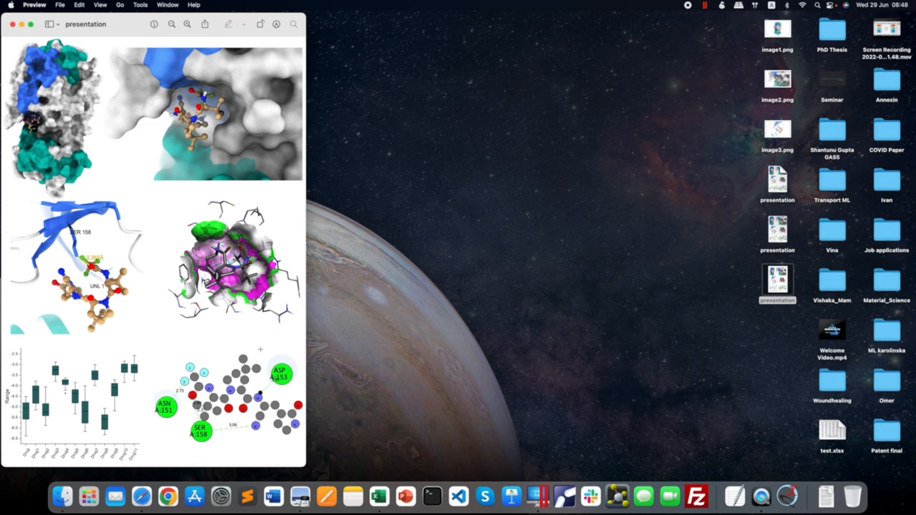
drag(306, 349, 573, 349)
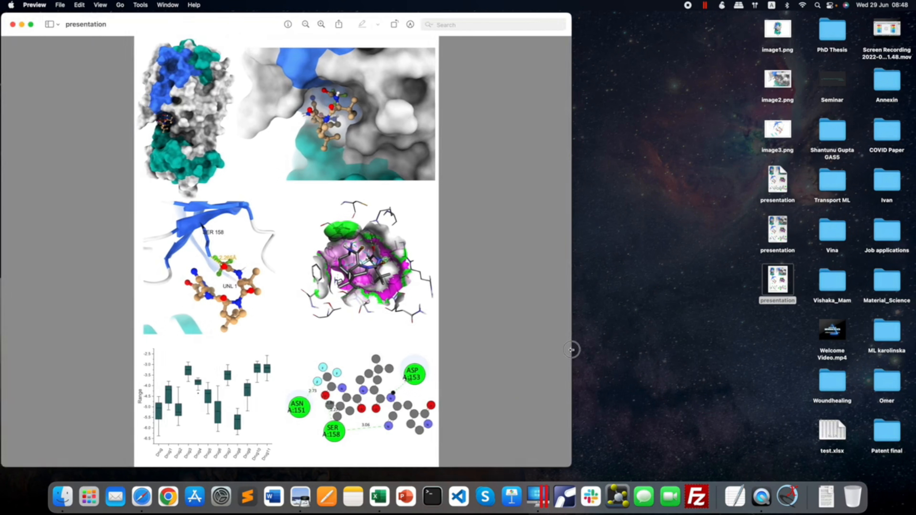
Examine the exported PNG's protein surface and ligand panels up close to check their image quality, and close the image.
click(321, 24)
click(324, 24)
click(323, 25)
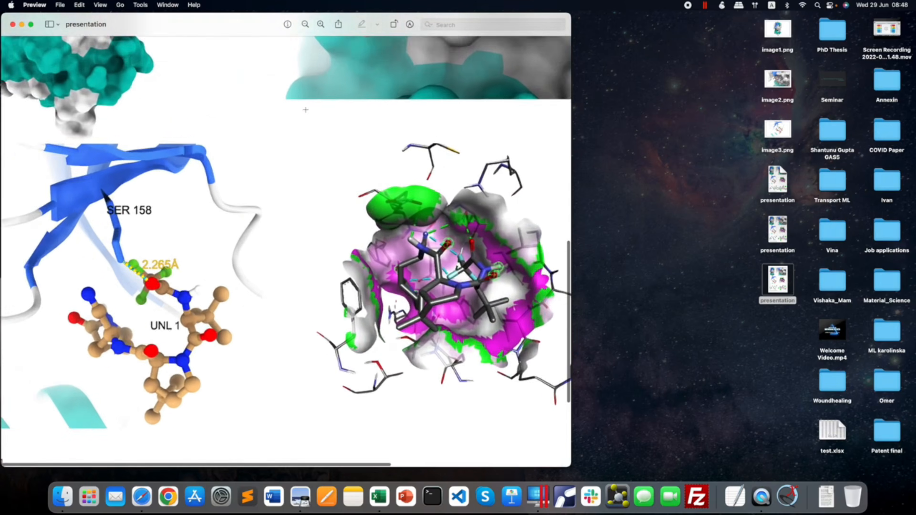
scroll(305, 109, up, 10)
scroll(243, 137, left, 4)
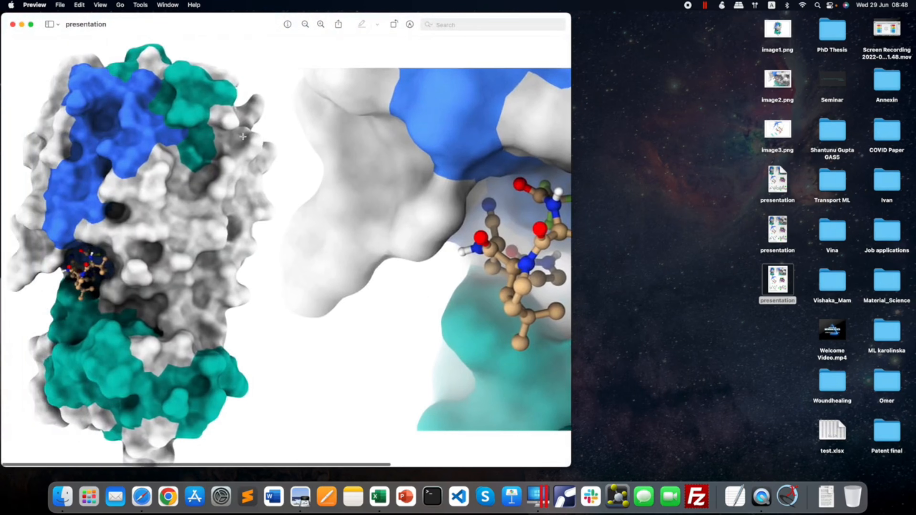
scroll(242, 136, right, 8)
scroll(243, 137, down, 2)
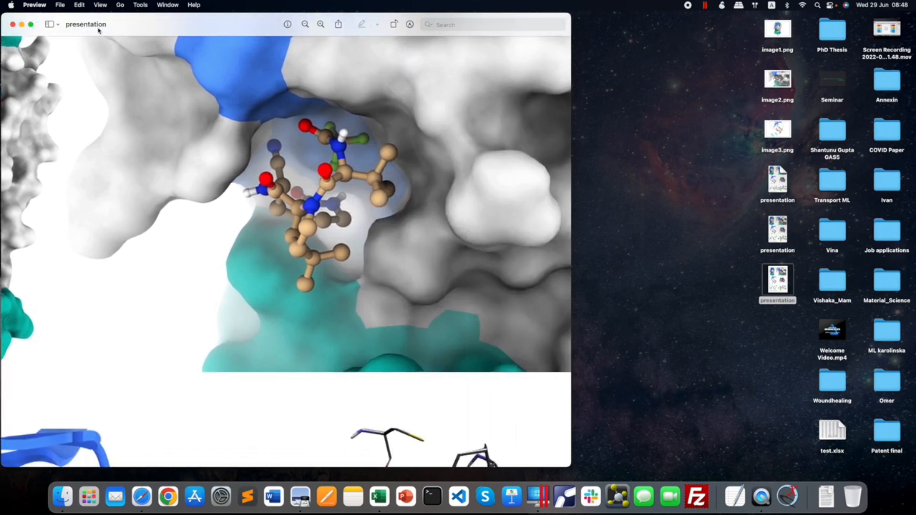
click(13, 24)
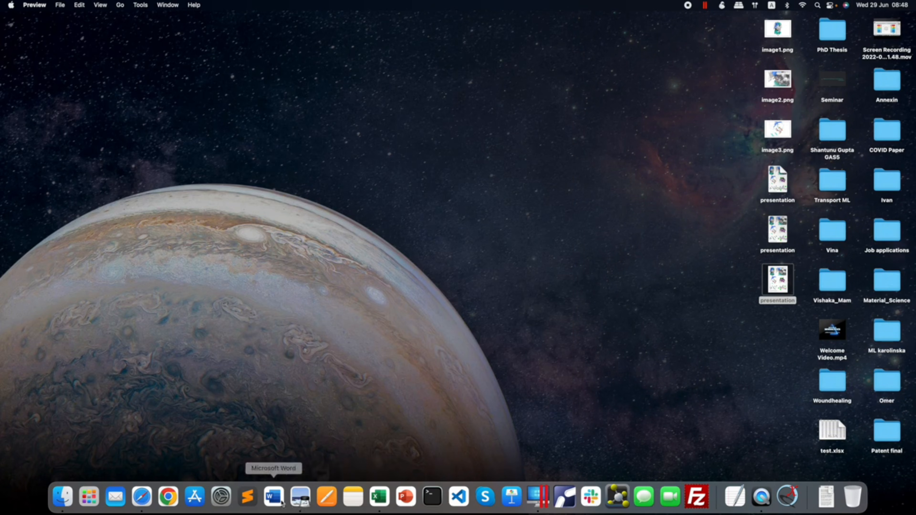
Switch to Microsoft Word, create a blank document, and narrow its window so the Desktop files are accessible.
click(274, 497)
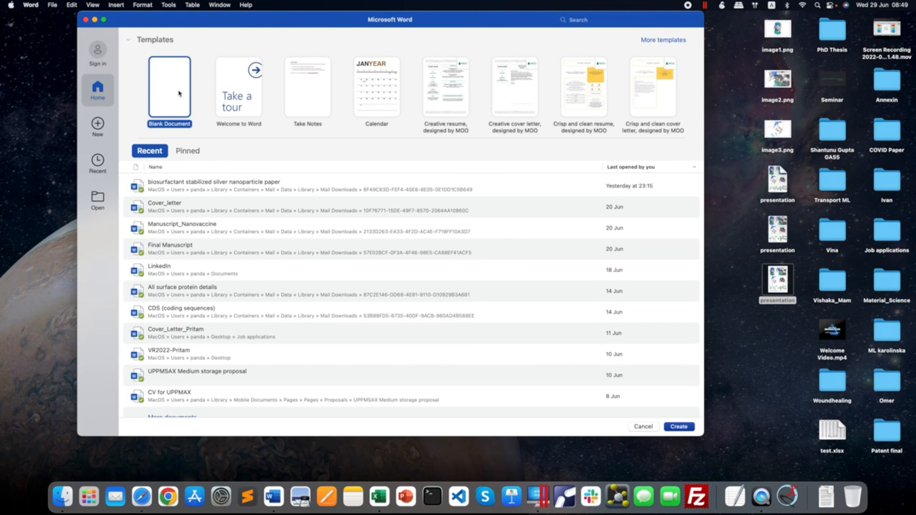
double_click(178, 90)
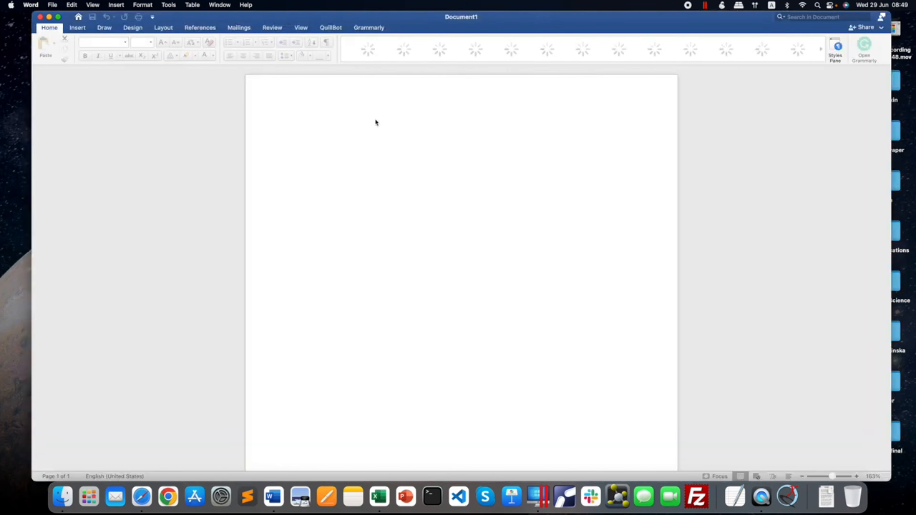
drag(890, 150, 734, 145)
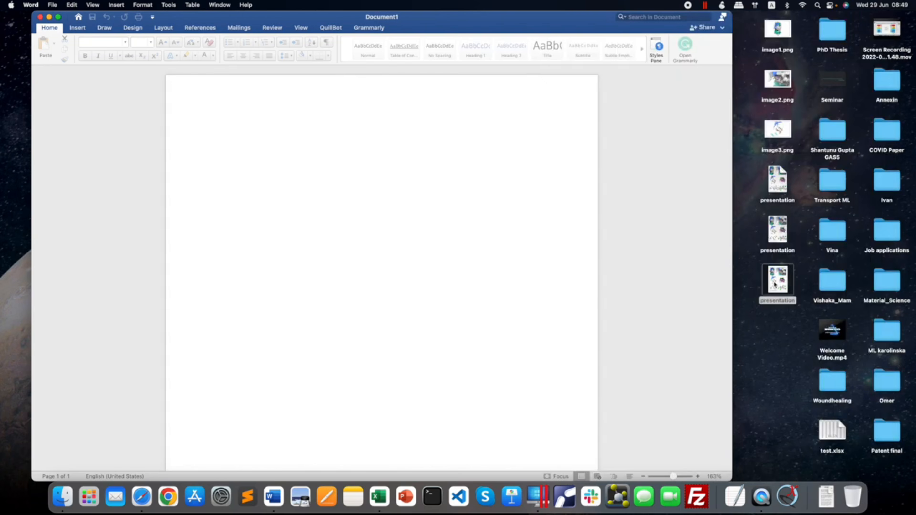
Insert the exported presentation PNG from the Desktop into the blank document and check the whole page at 100% zoom.
drag(777, 284, 355, 174)
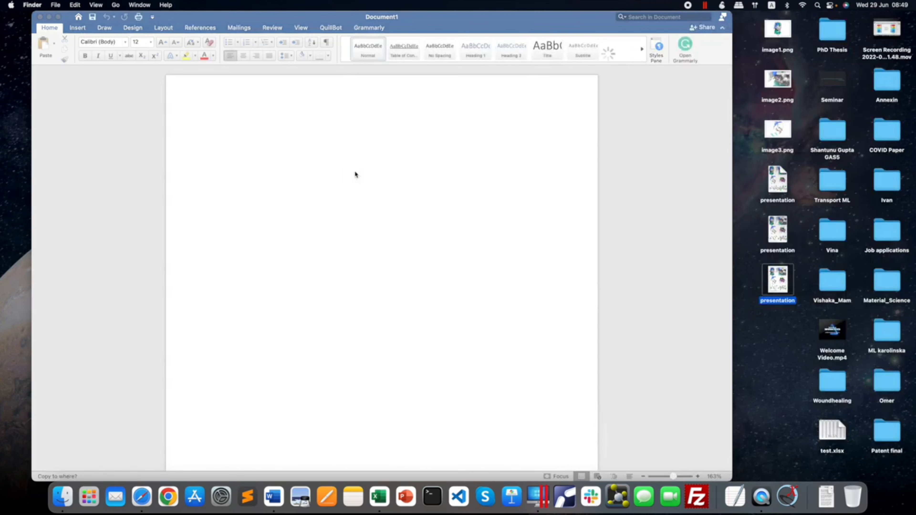
scroll(356, 174, up, 4)
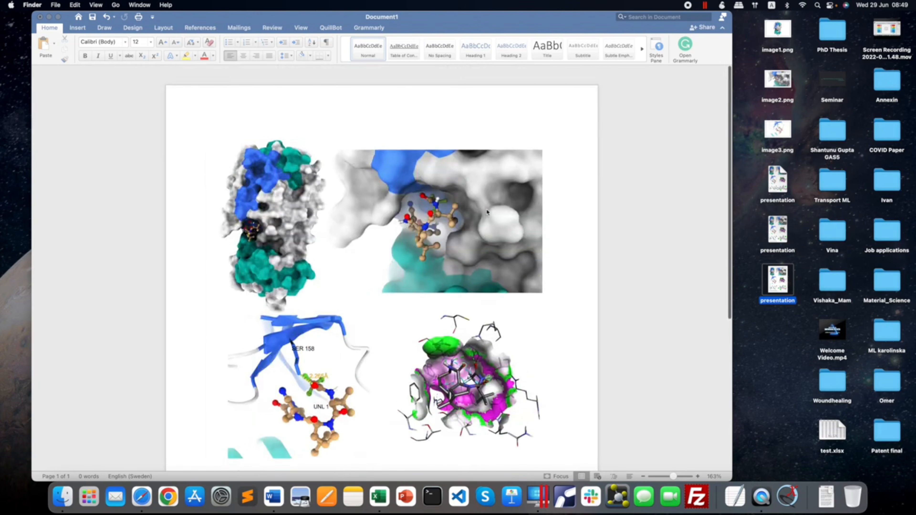
scroll(625, 398, down, 6)
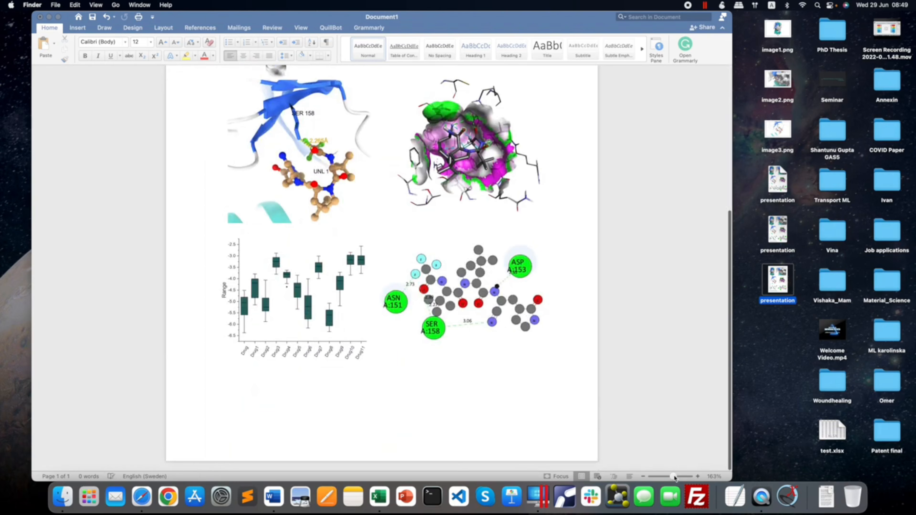
click(672, 477)
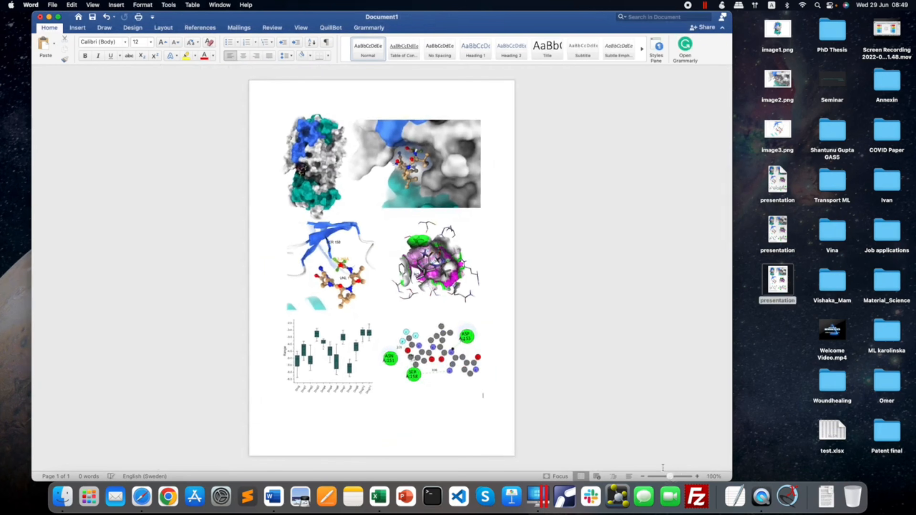
click(426, 191)
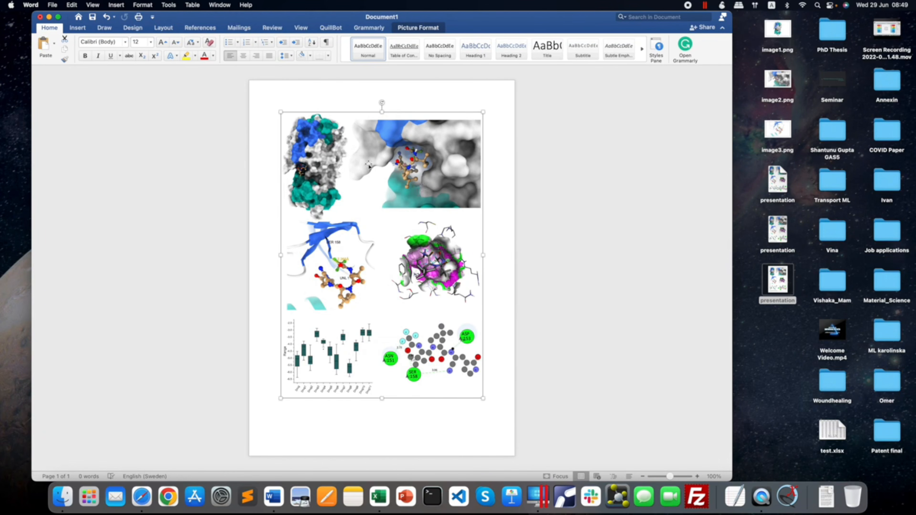
click(510, 300)
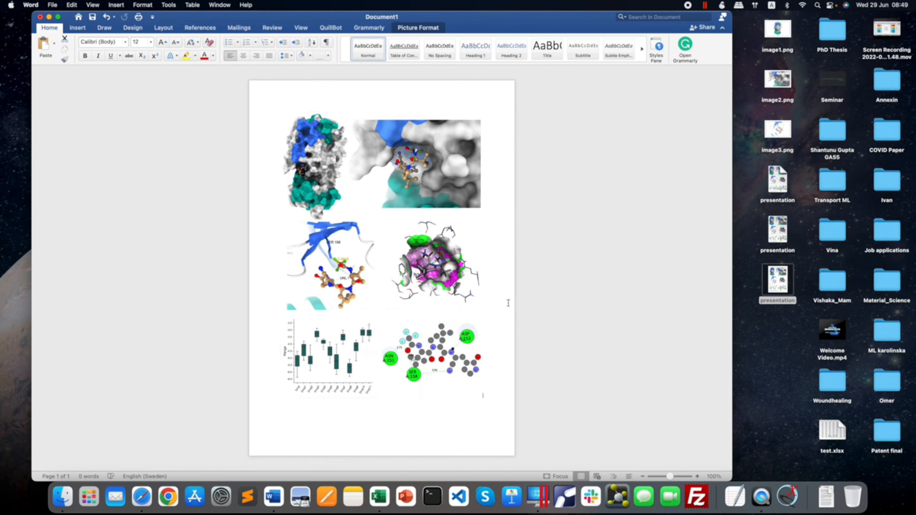